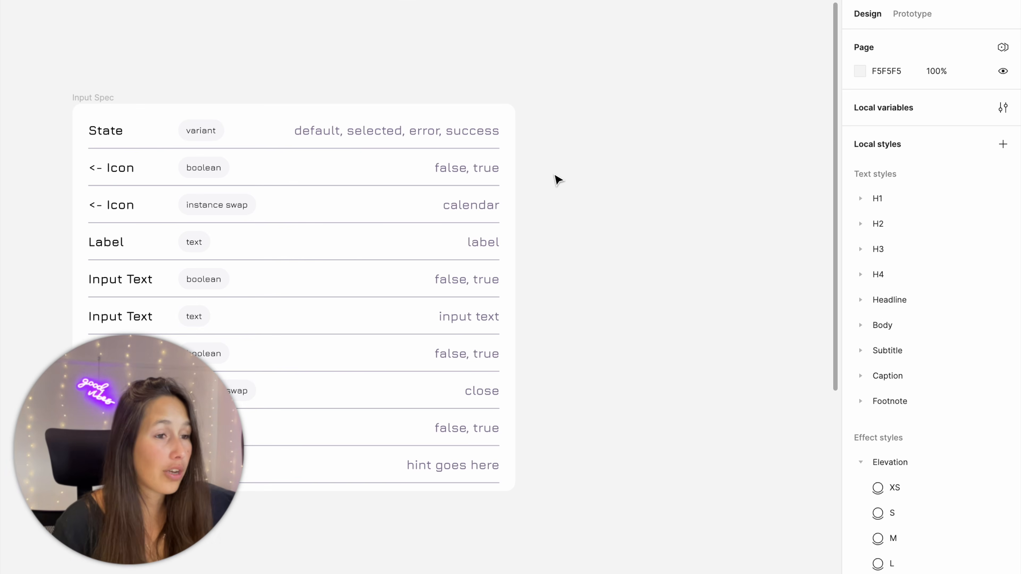
Add a text layer reading "label" beside the Input Spec frame and wrap it in an auto layout frame.
key(t)
click(578, 190)
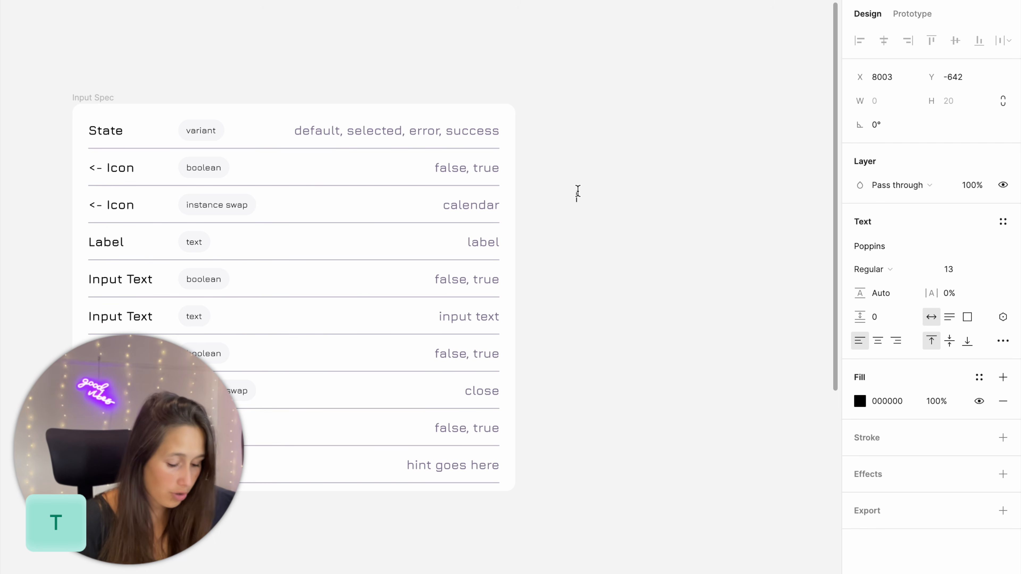
text(label)
key(Escape)
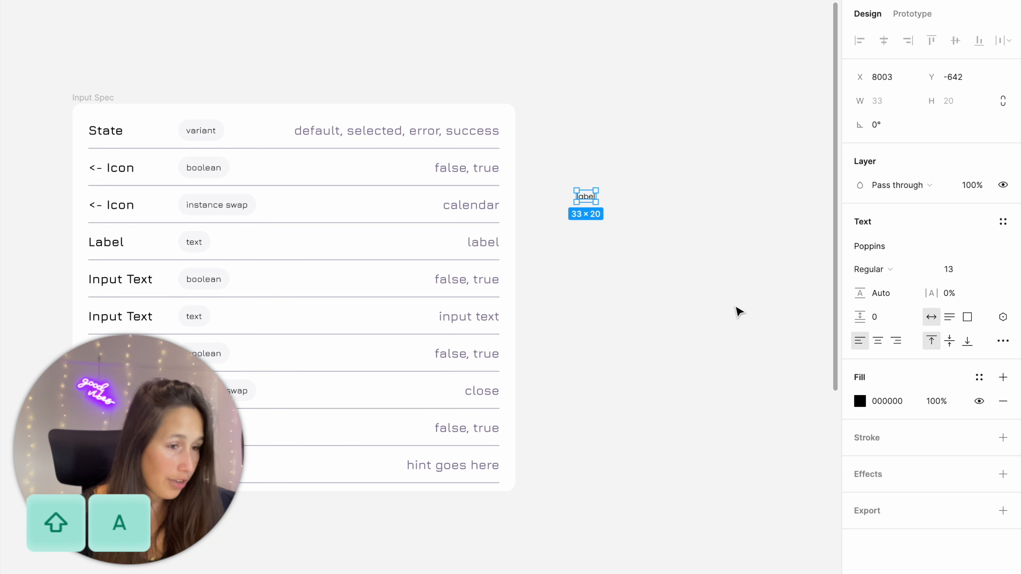
key(shift+a)
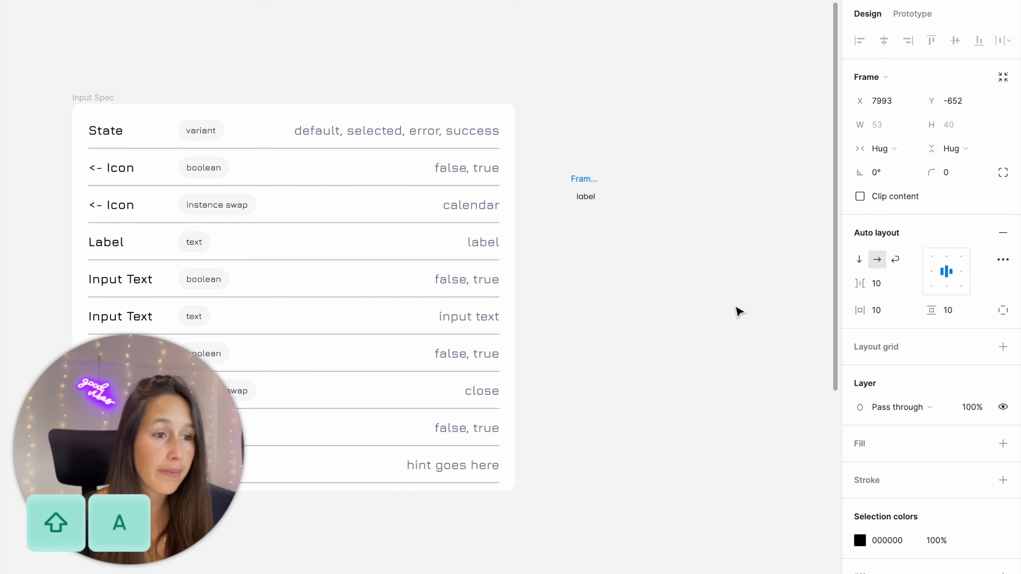
Duplicate the "label" text inside its auto layout frame.
scroll(578, 160, up, 5)
click(575, 194)
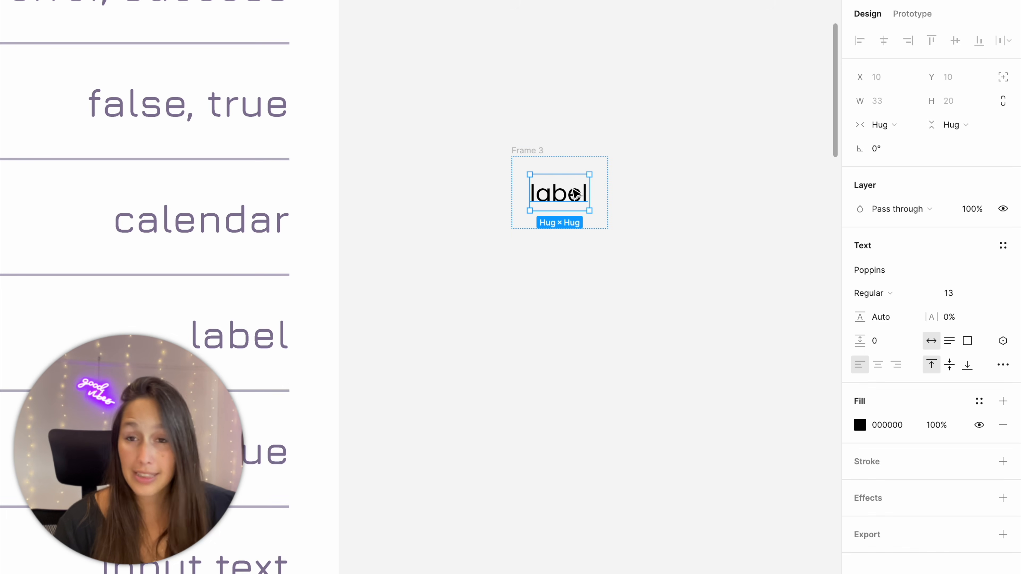
key(super+d)
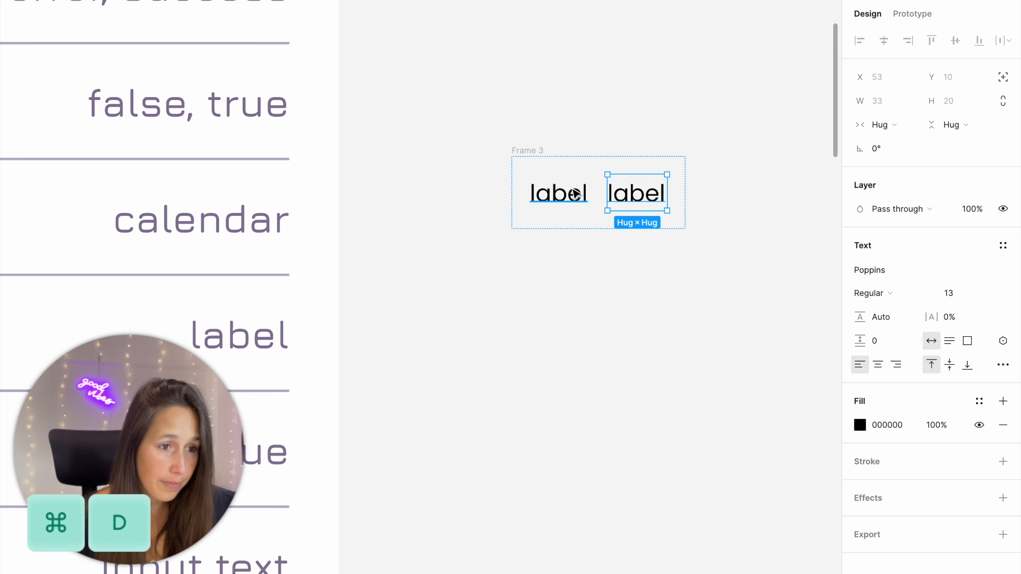
Stack the two labels vertically in their auto layout frame with a gap of 0 between items.
click(549, 160)
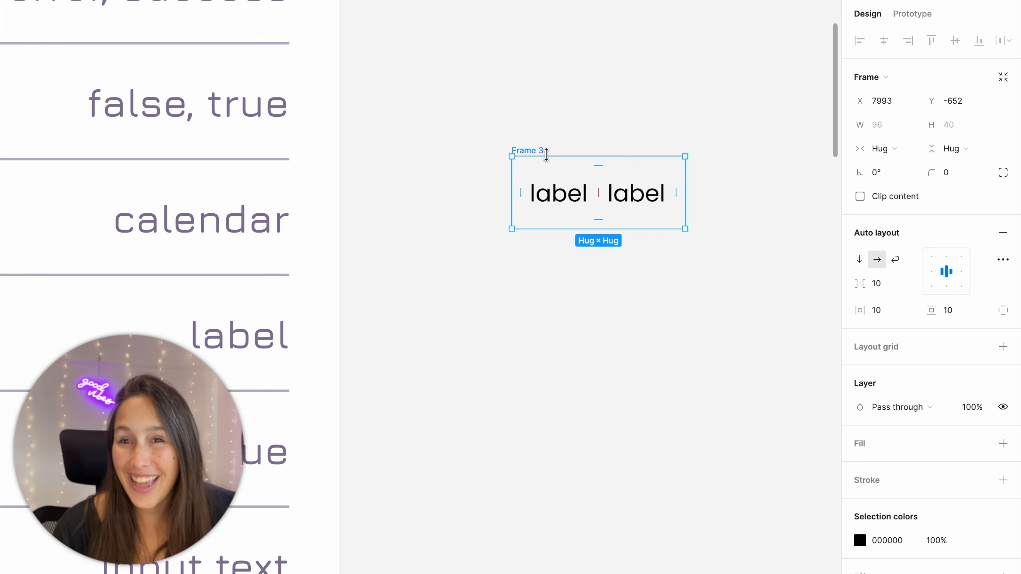
click(858, 260)
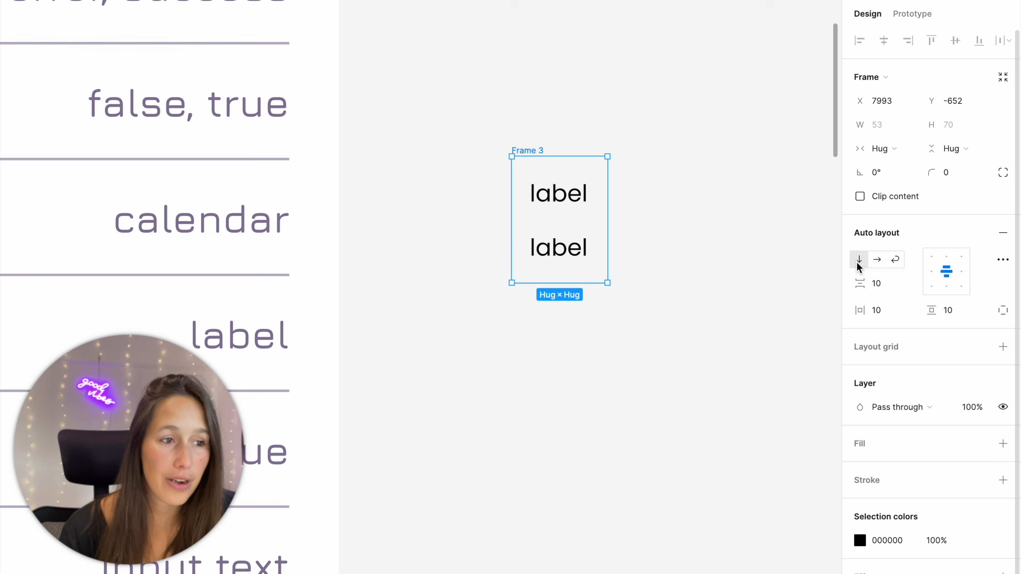
click(895, 291)
text(0)
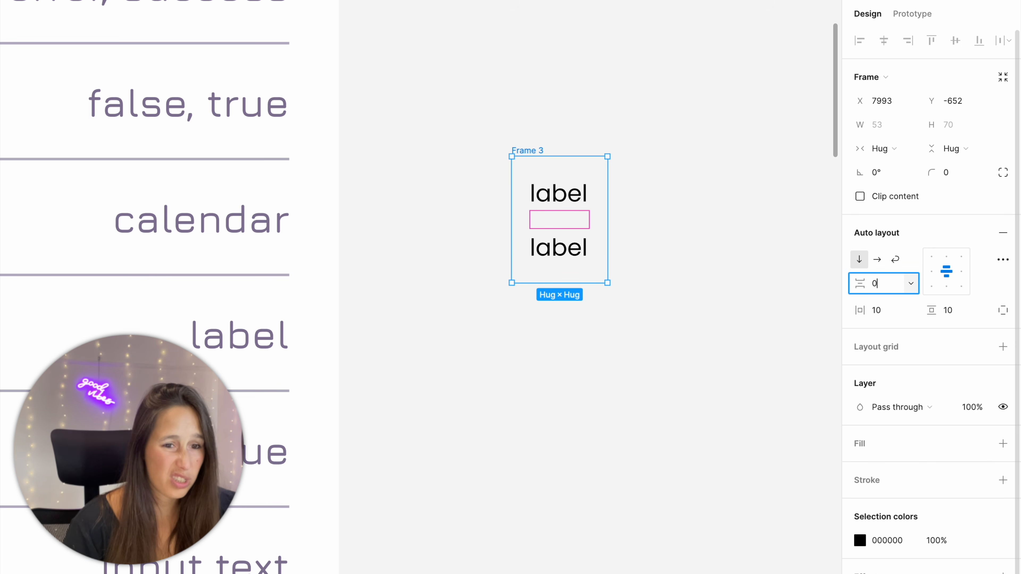
key(Return)
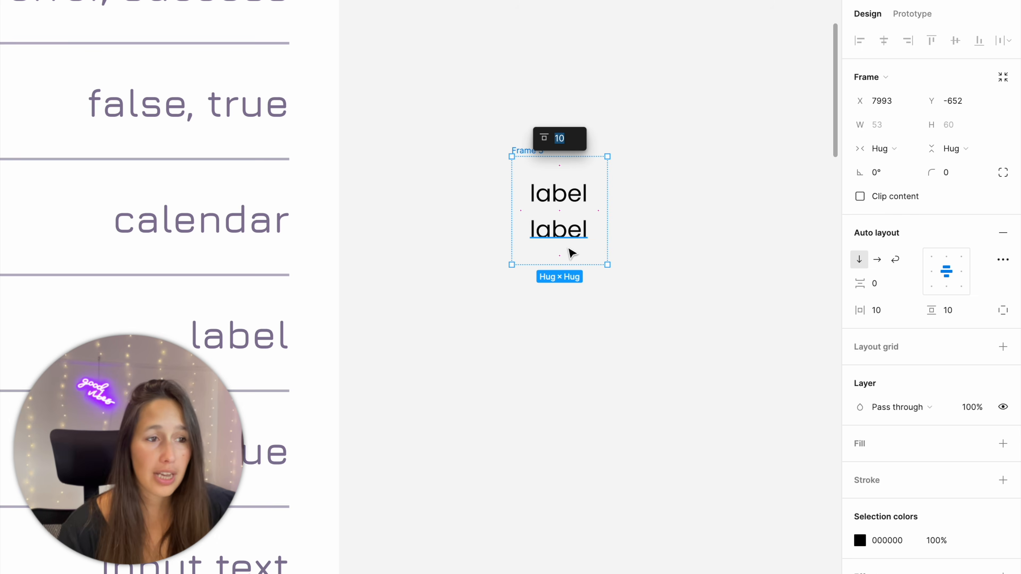
Change the lower label's text to "input text".
double_click(568, 248)
click(571, 197)
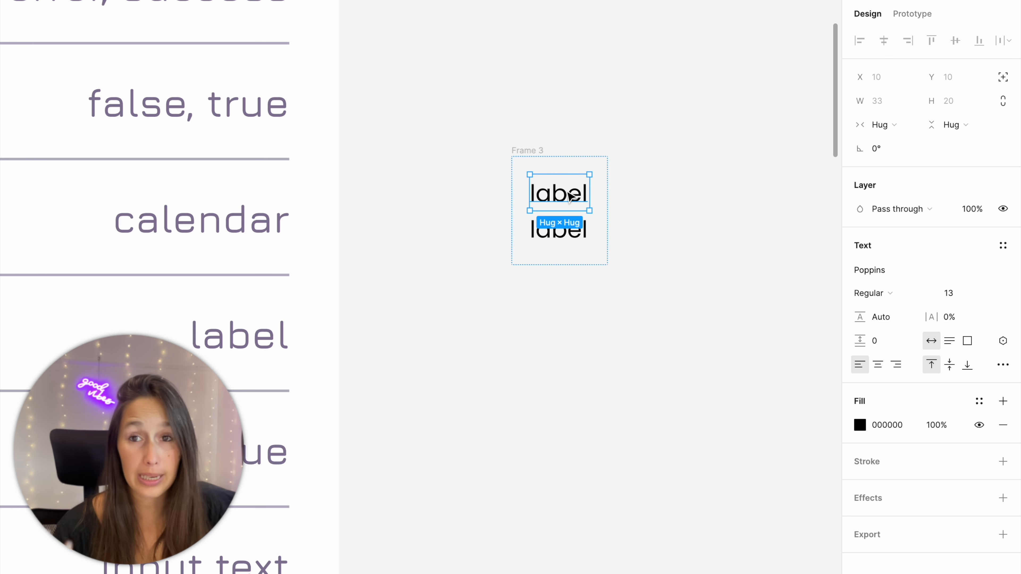
double_click(557, 226)
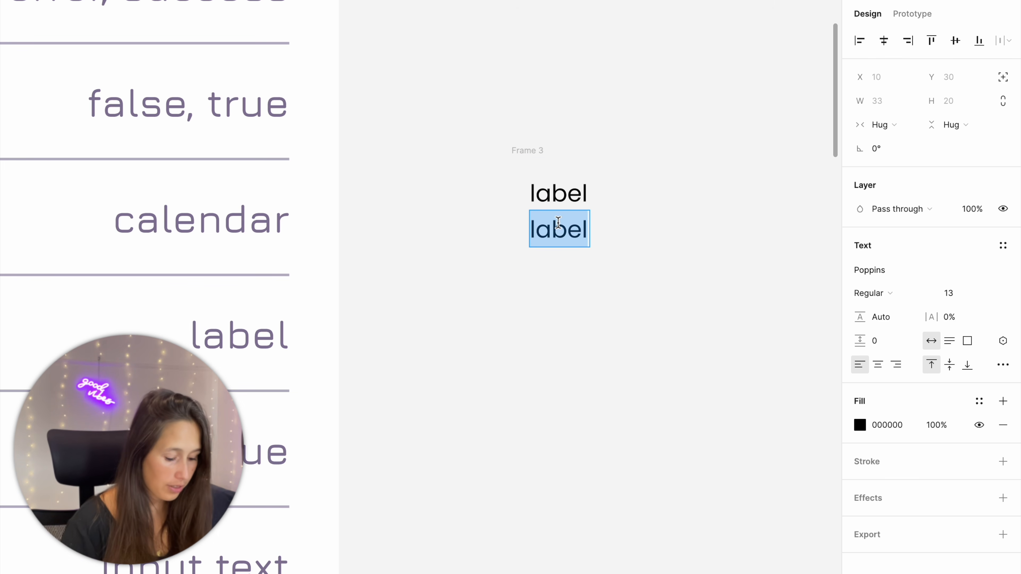
text(input text)
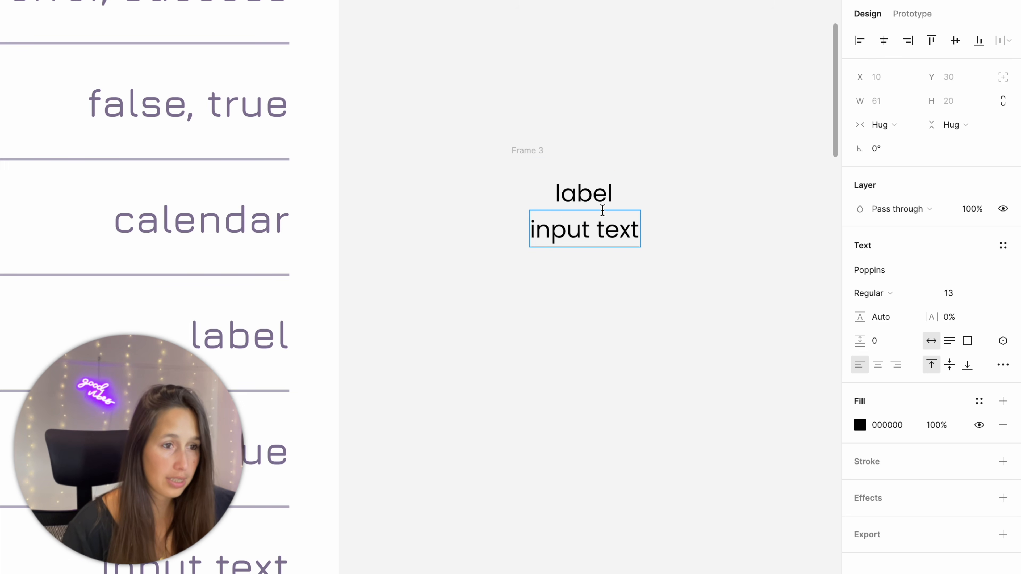
key(Escape)
Left-align the two text layers within their auto layout frame.
click(526, 150)
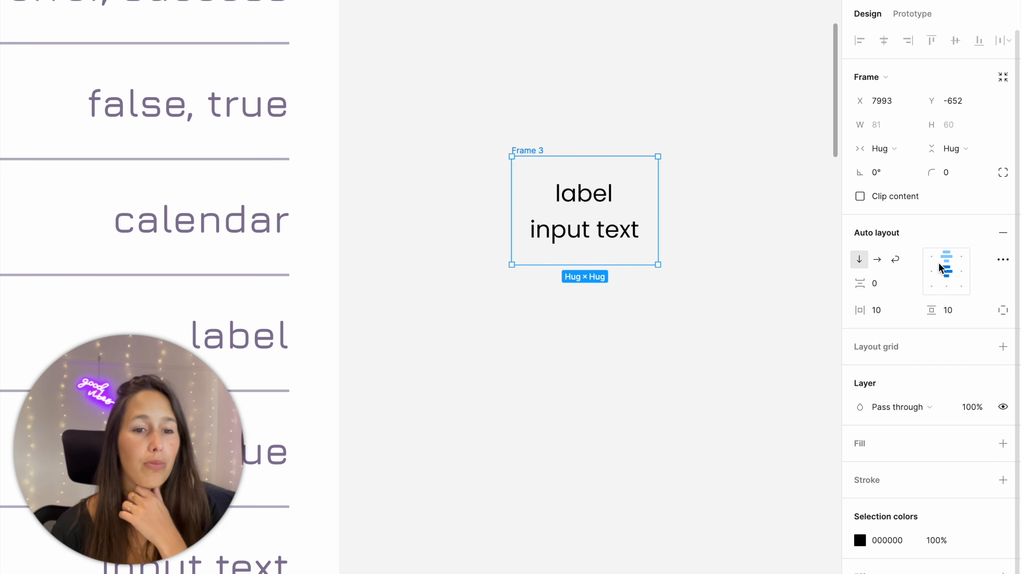
click(931, 271)
click(641, 102)
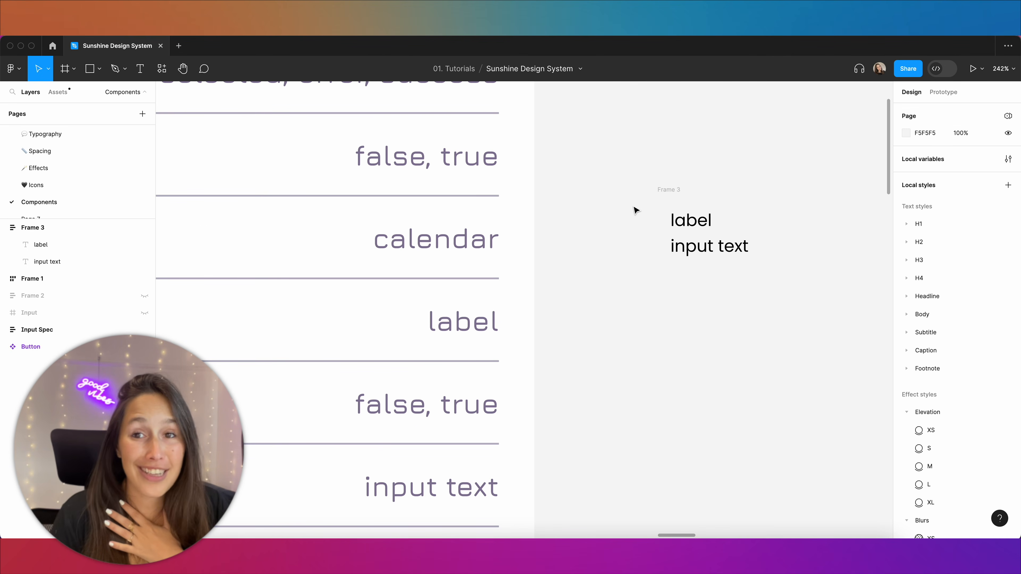
Copy the unfilled Calendar icon from the Icons page and place it on the Components page, left of the text frame.
click(56, 185)
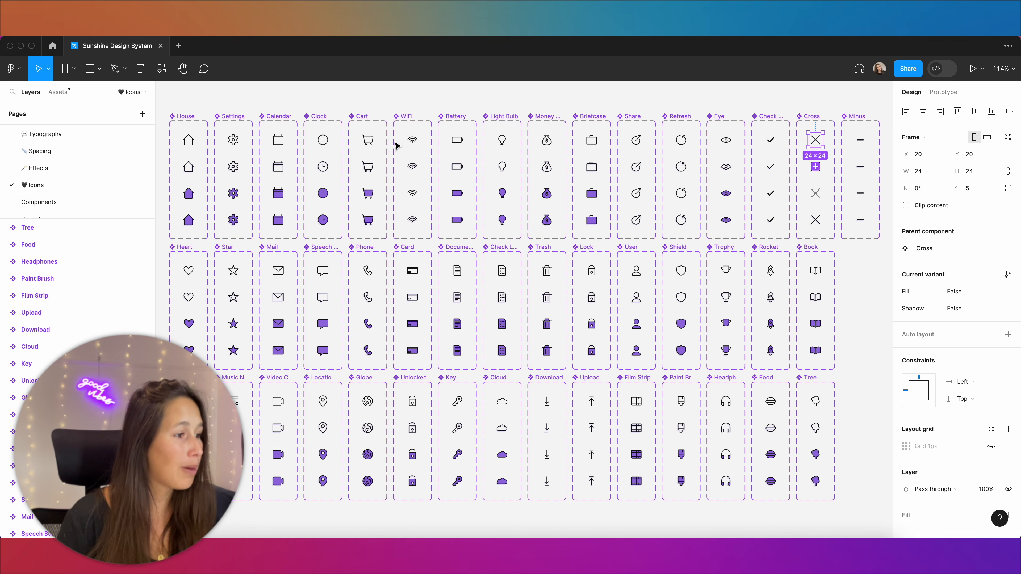
click(283, 147)
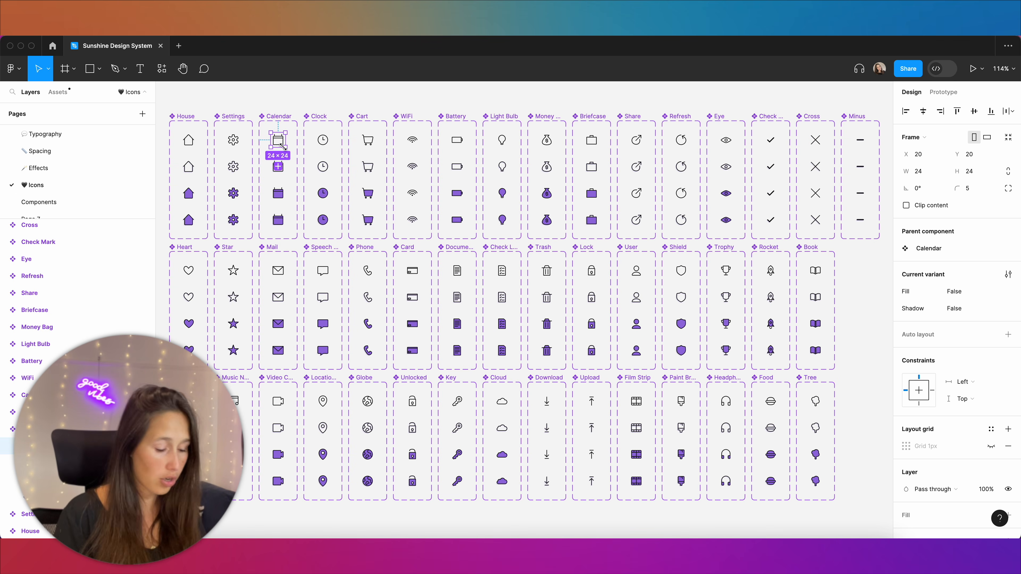
click(67, 203)
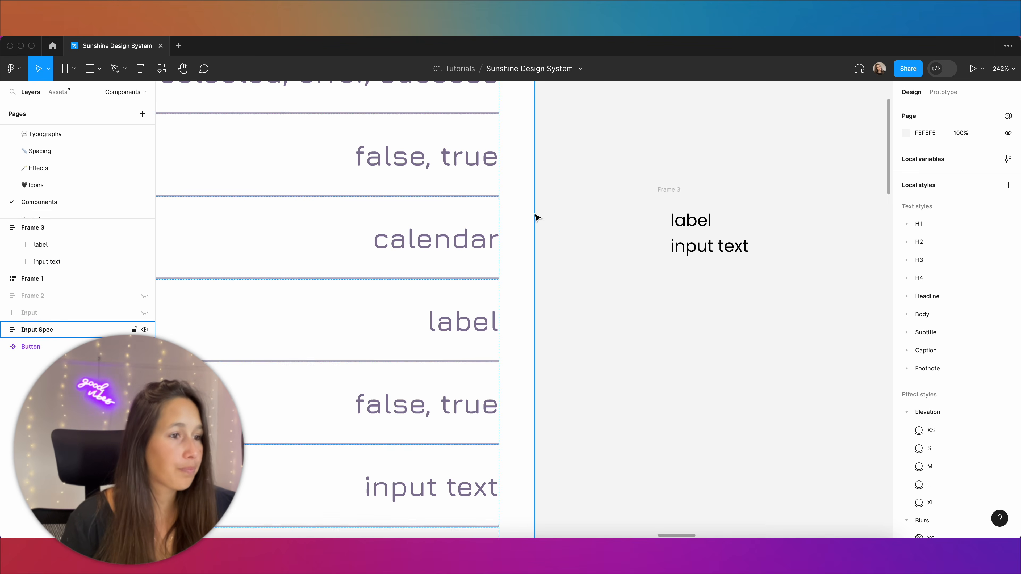
key(ctrl+v)
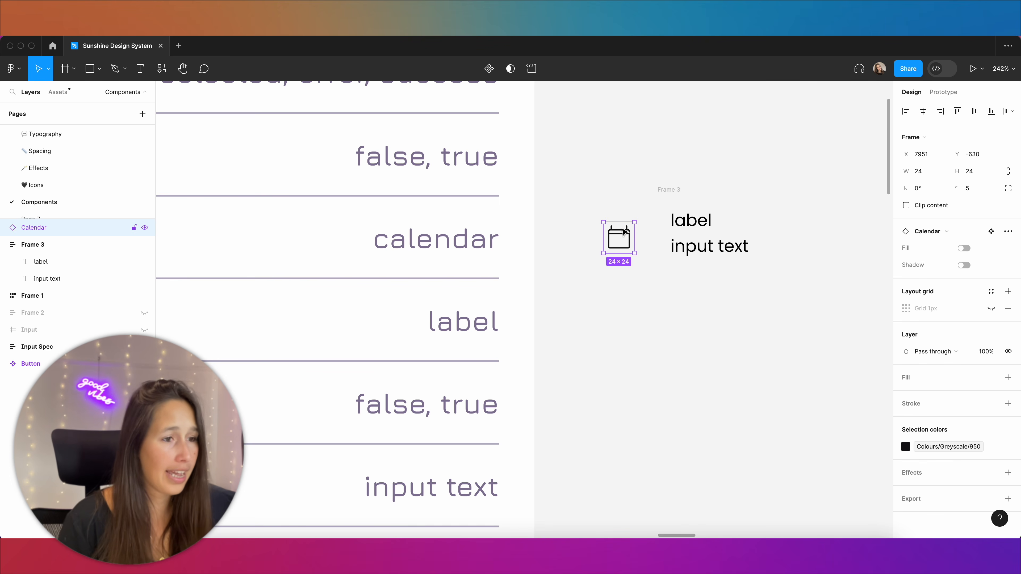
drag(625, 232, 635, 226)
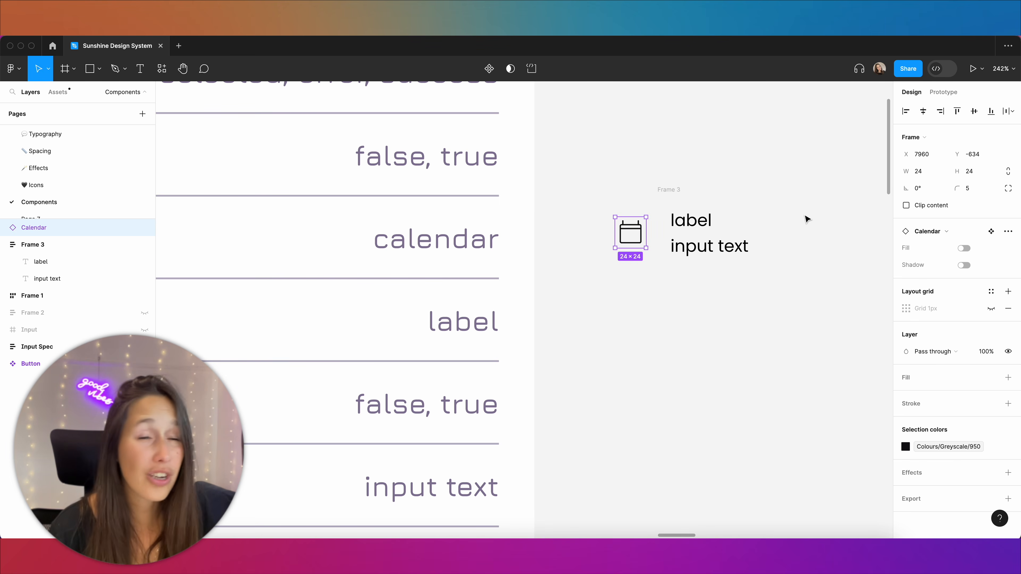
Copy the unfilled Cross icon from the Icons page and place it on the Components page, right of the text frame.
click(66, 189)
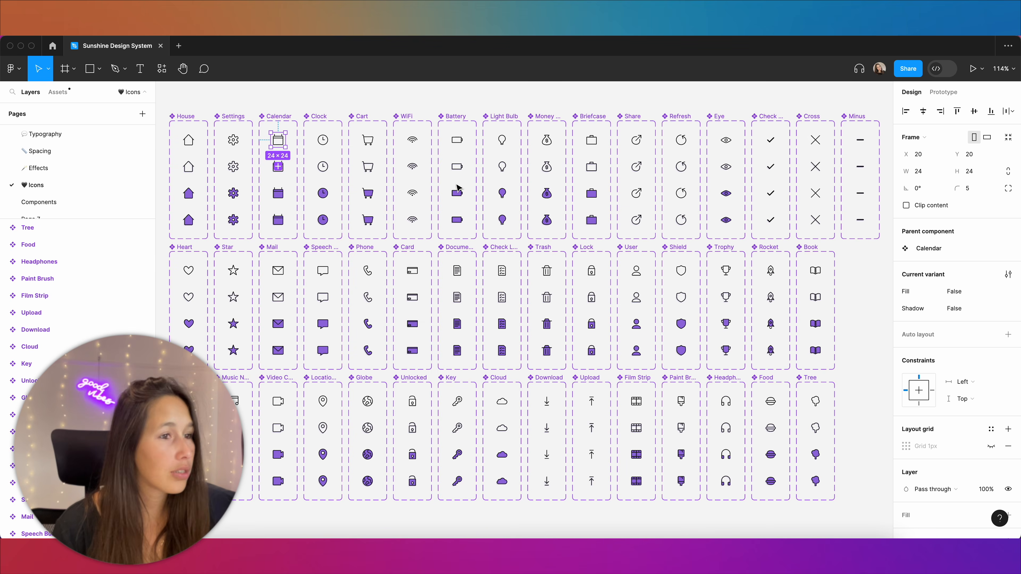
double_click(806, 142)
key(ctrl+c)
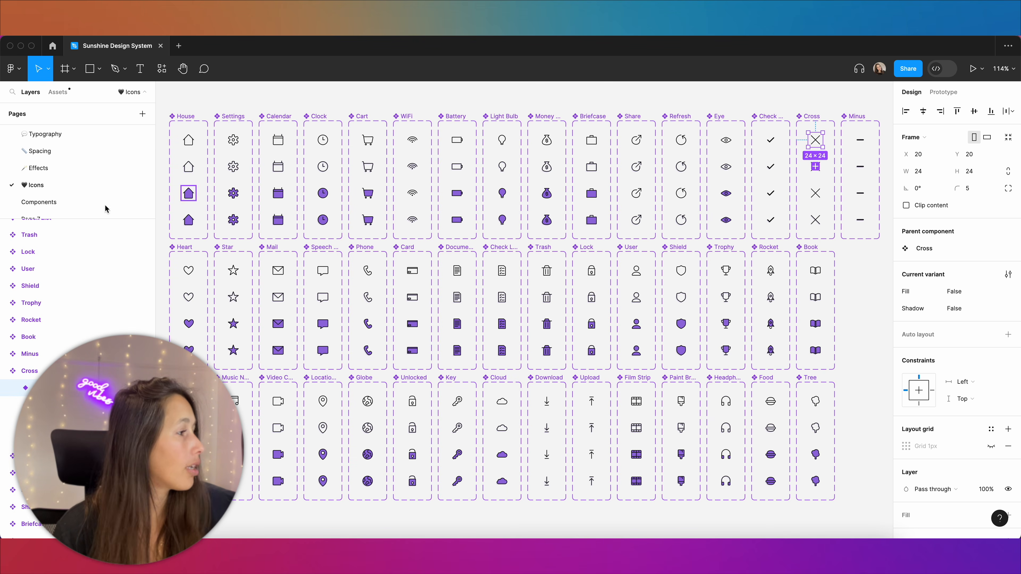
click(39, 202)
key(ctrl+v)
Rename the frame holding the label and input text as "Text".
click(564, 204)
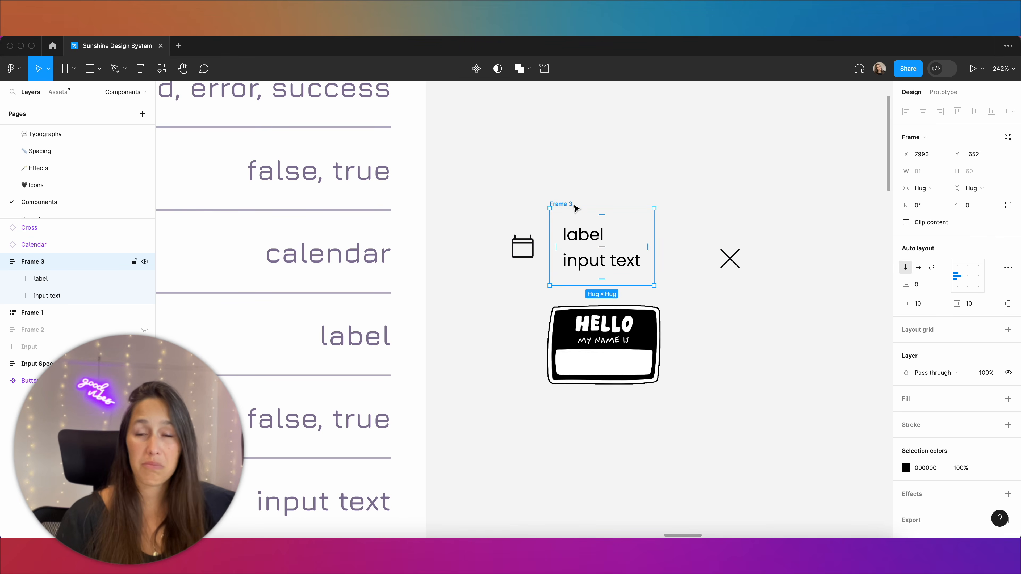
double_click(573, 204)
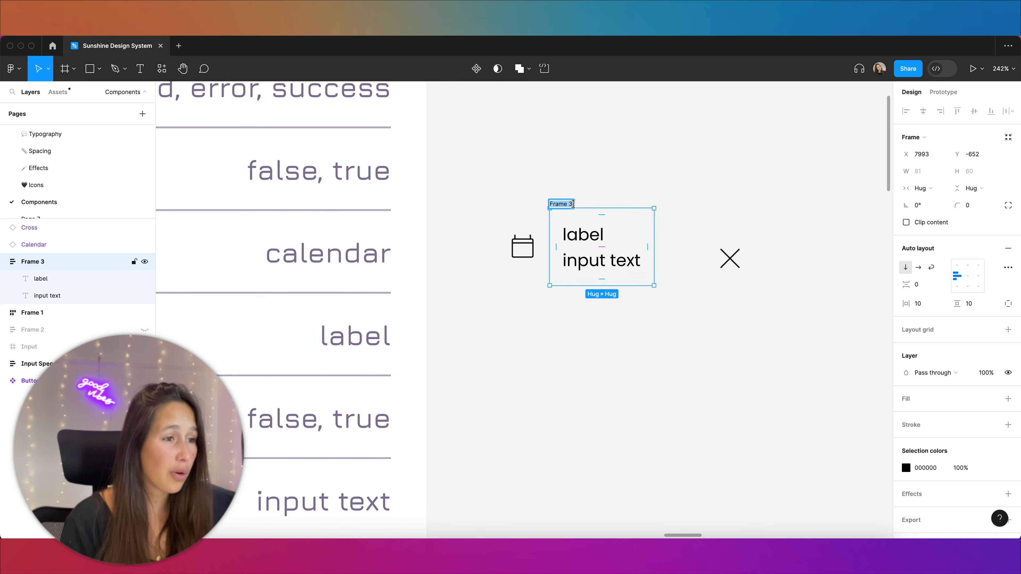
text(Text)
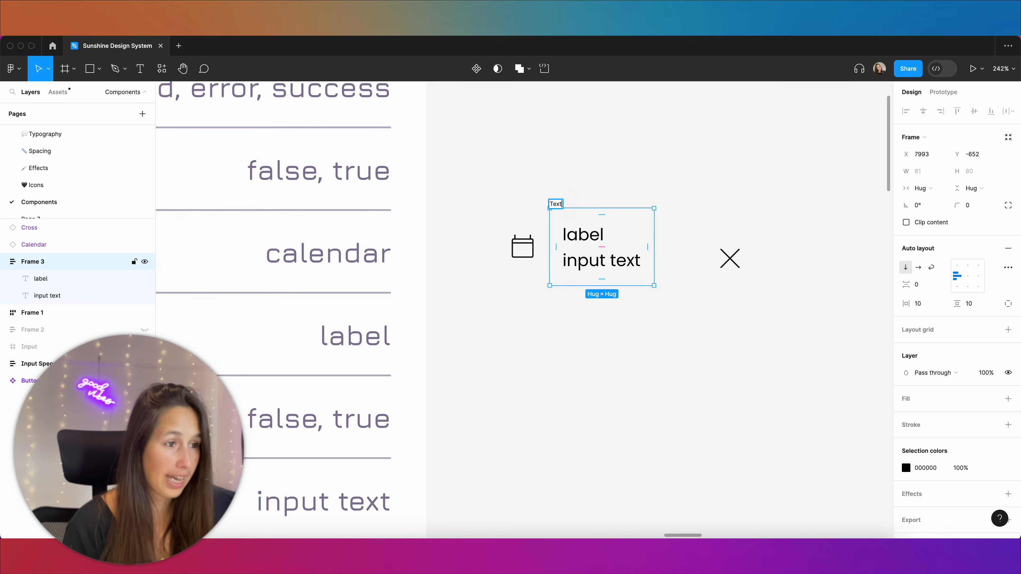
key(Return)
Wrap the Calendar icon, Text frame and Cross icon in one auto layout frame named "Content".
drag(506, 197, 795, 314)
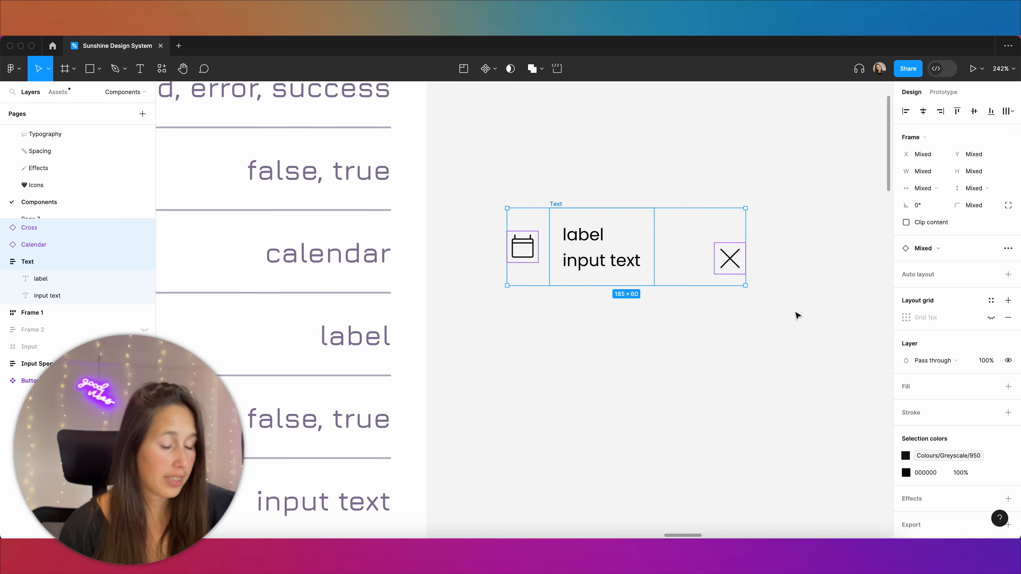
key(shift+a)
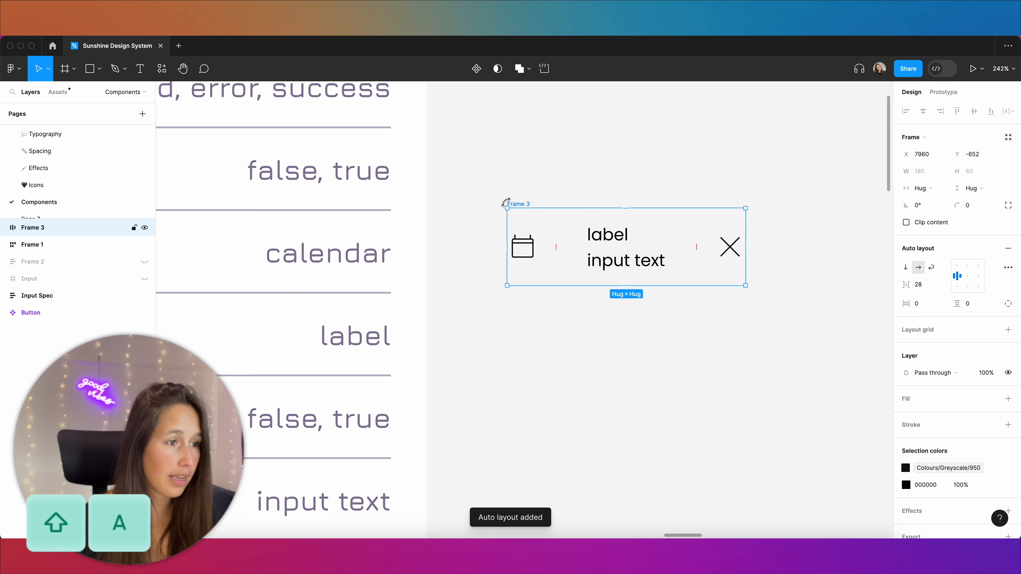
text(Content)
key(Return)
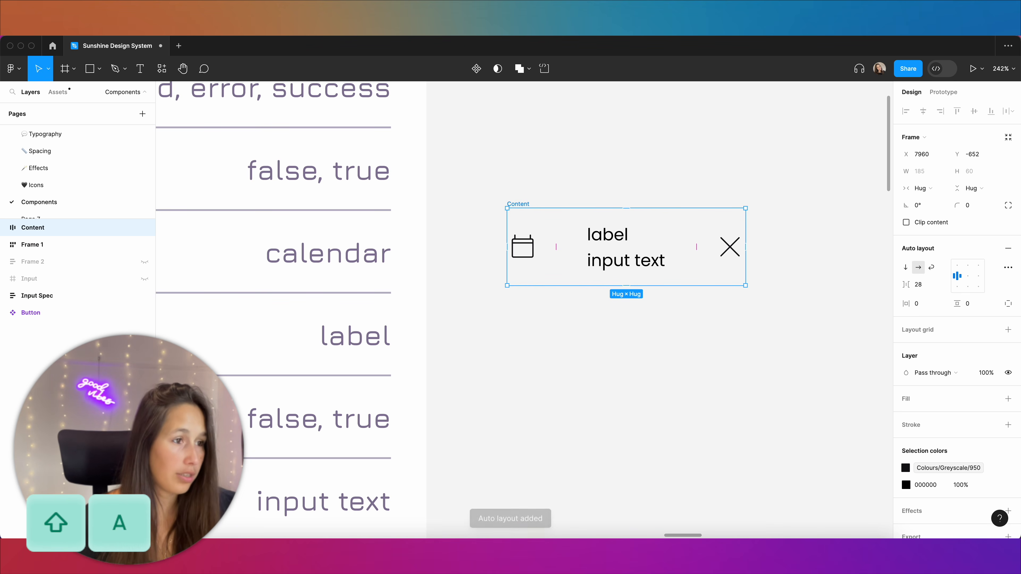
Set the Text frame's horizontal and vertical padding to 0.
click(636, 236)
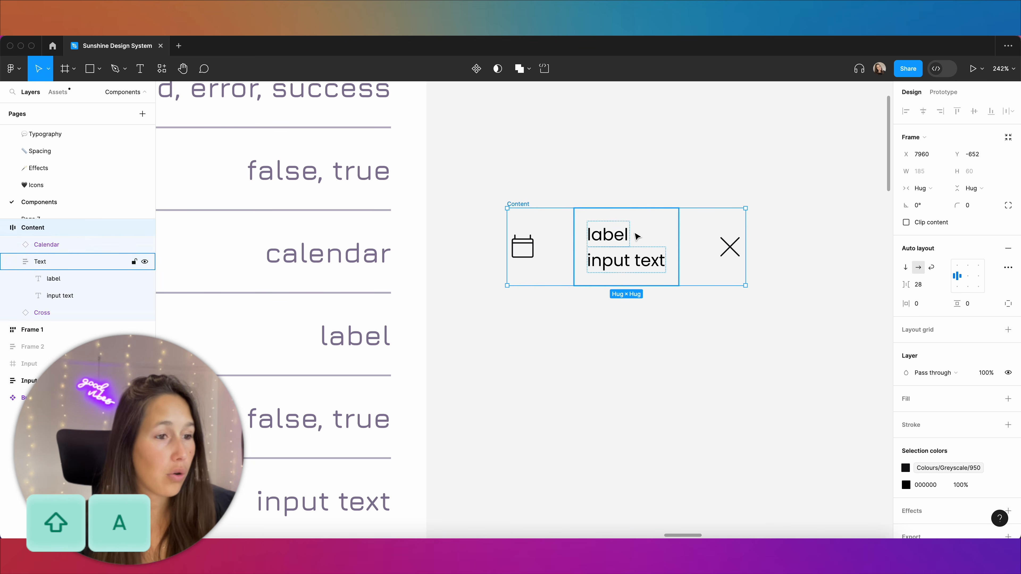
click(920, 303)
text(0)
key(Tab)
text(0)
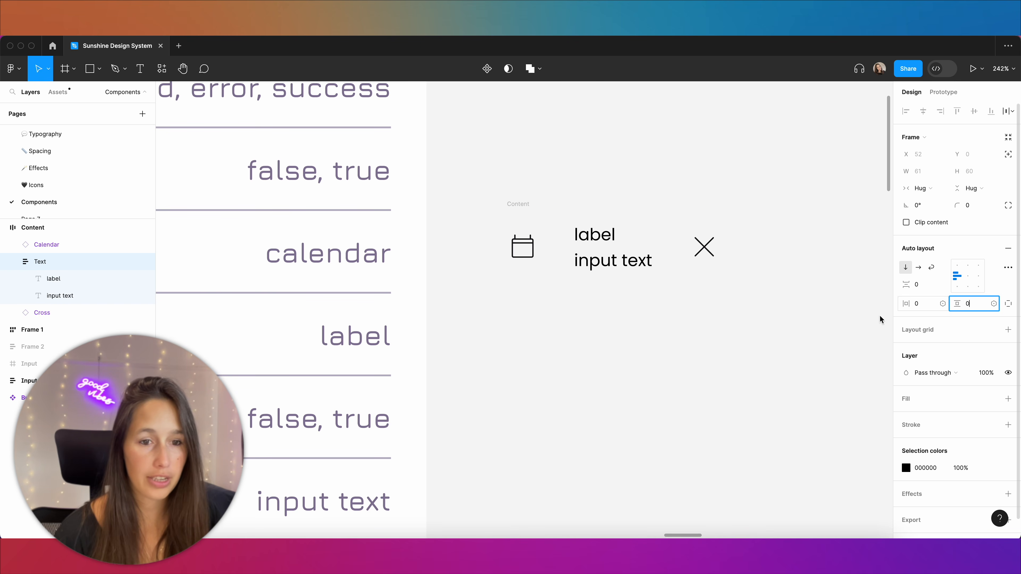
click(880, 320)
double_click(577, 242)
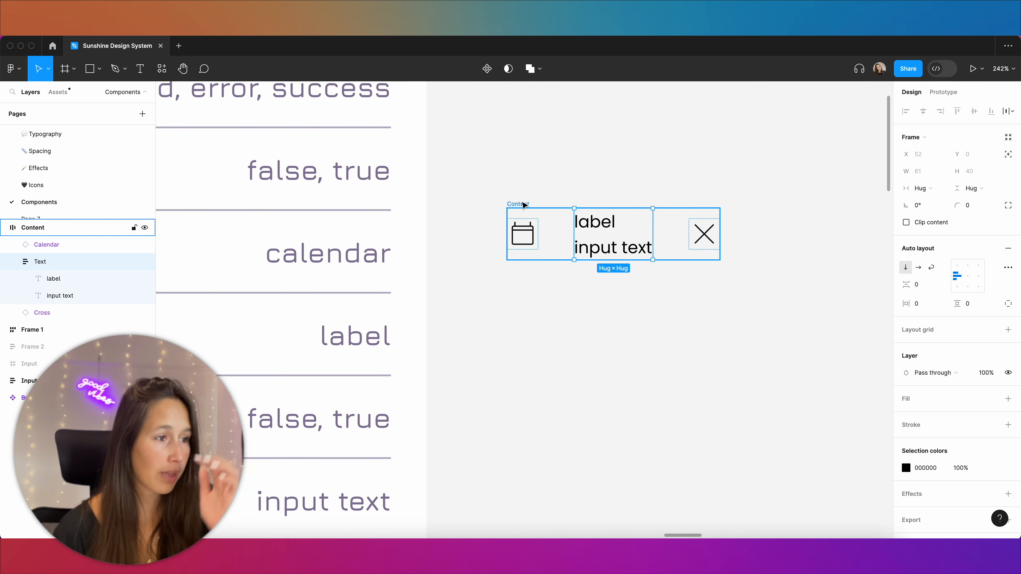
click(523, 205)
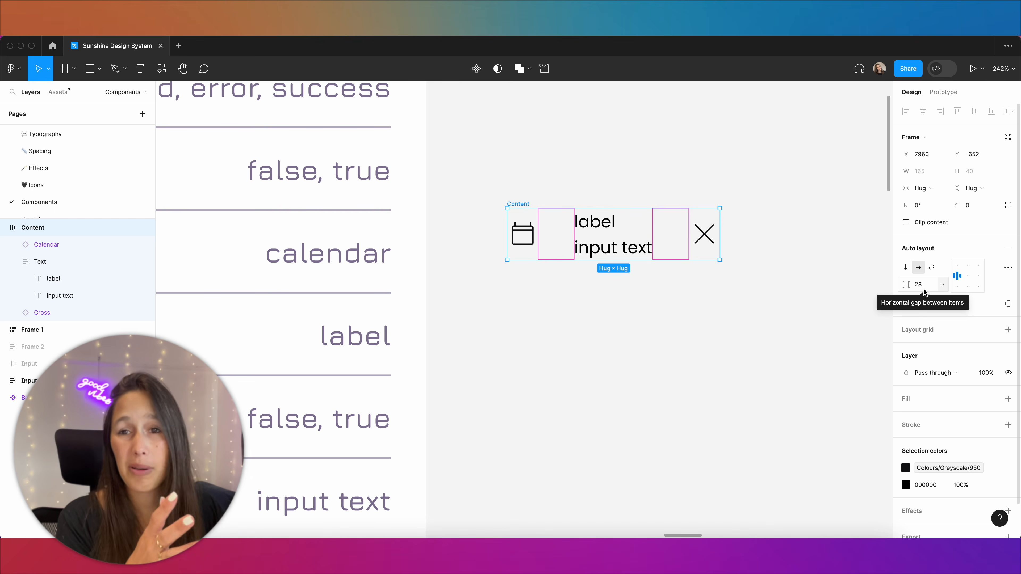
click(797, 297)
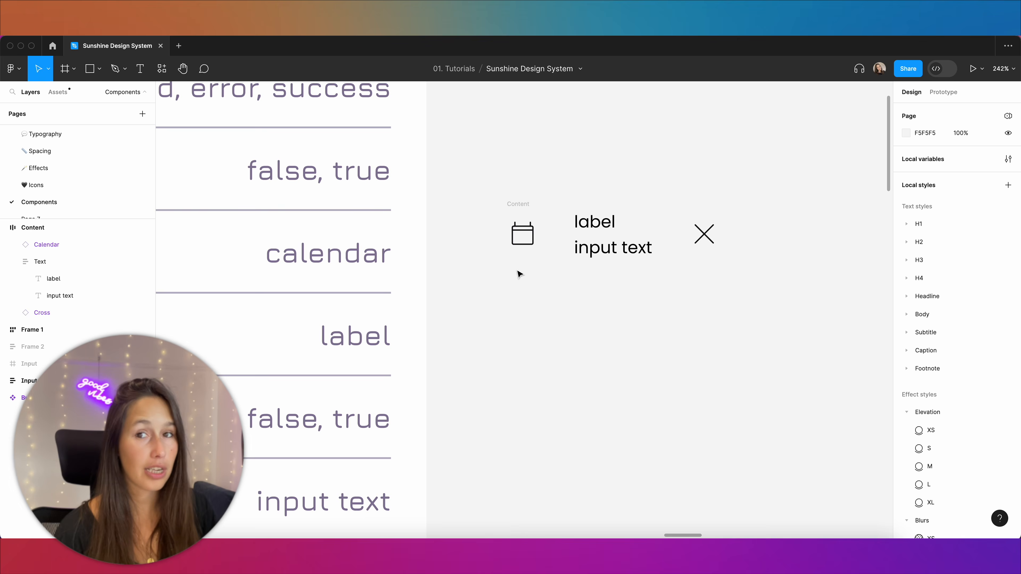
Add a text layer reading "hint text" below the Content frame.
key(t)
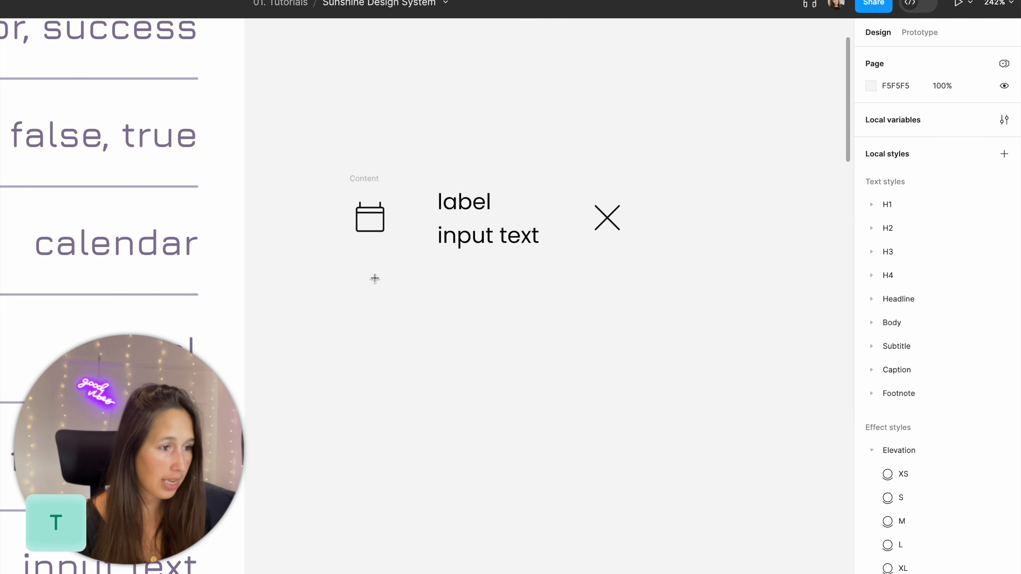
click(375, 278)
text(hint text)
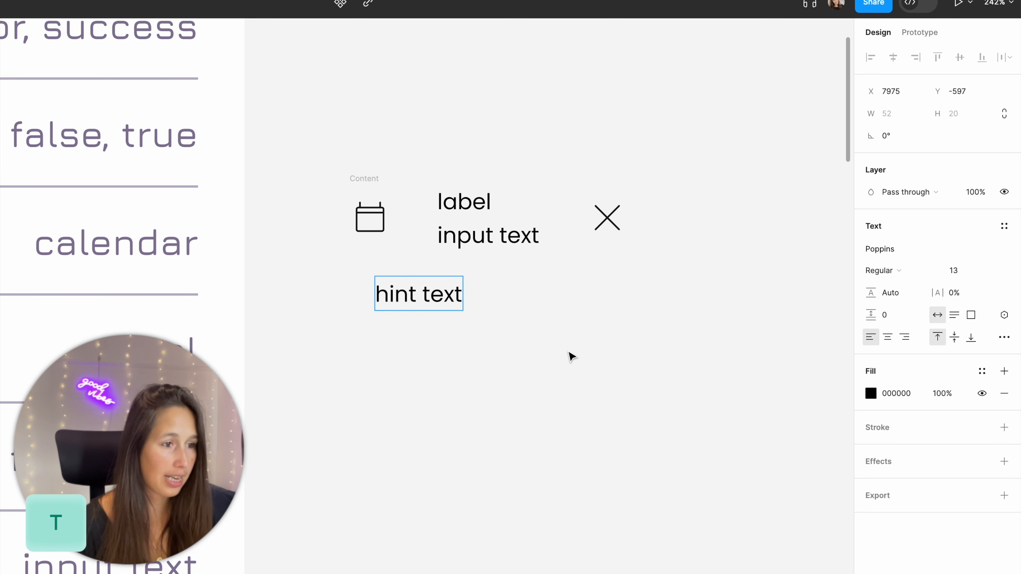
key(Escape)
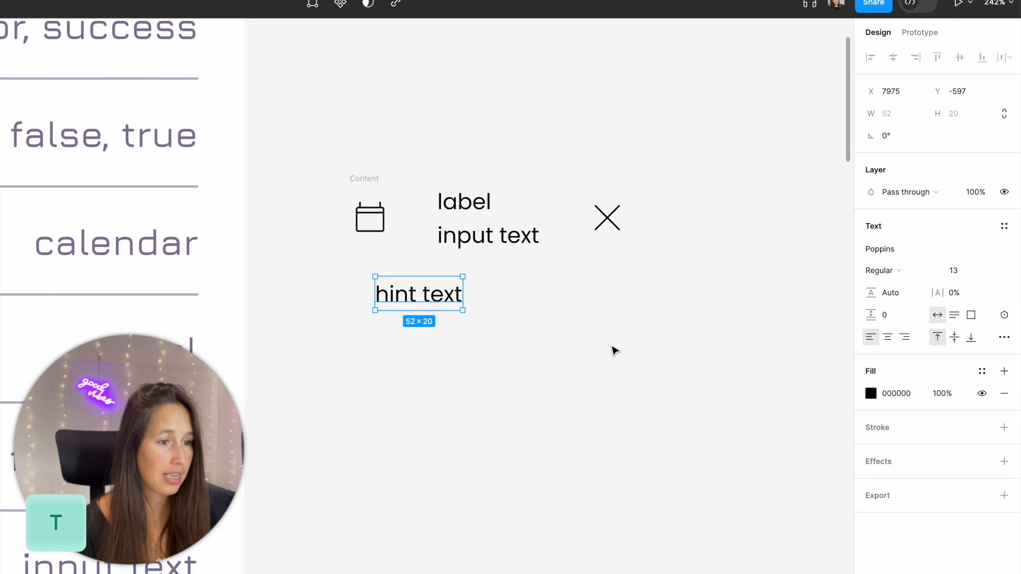
Wrap the Content frame and the hint text in one vertical auto layout frame with a gap of 0.
drag(711, 345, 303, 135)
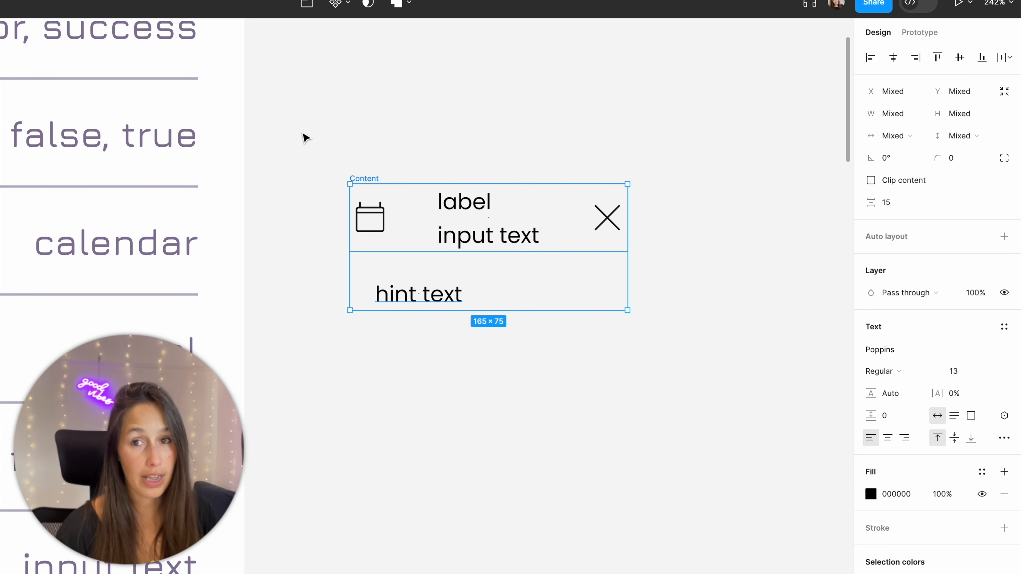
key(shift+a)
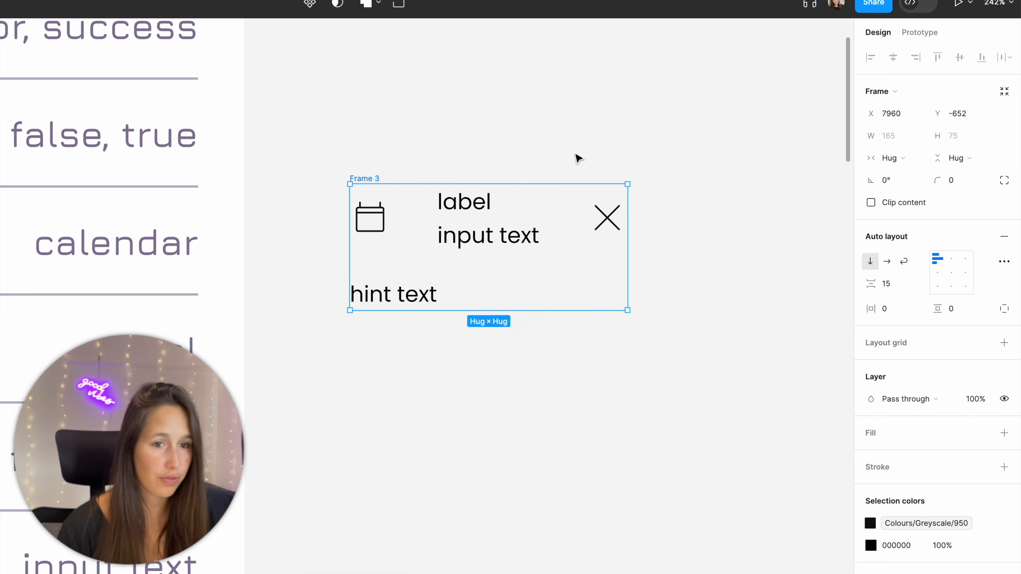
click(891, 282)
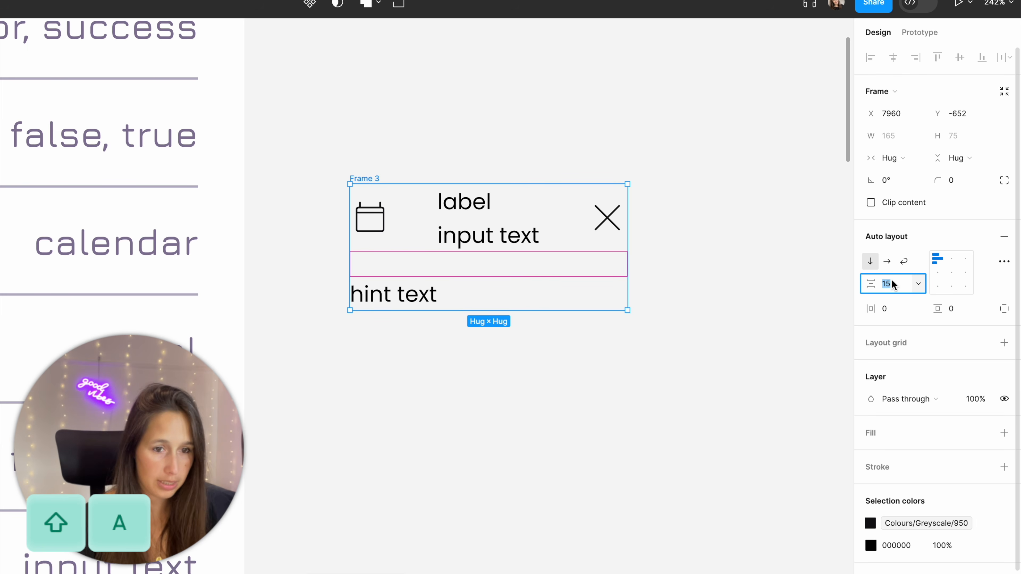
text(0)
key(Return)
click(517, 432)
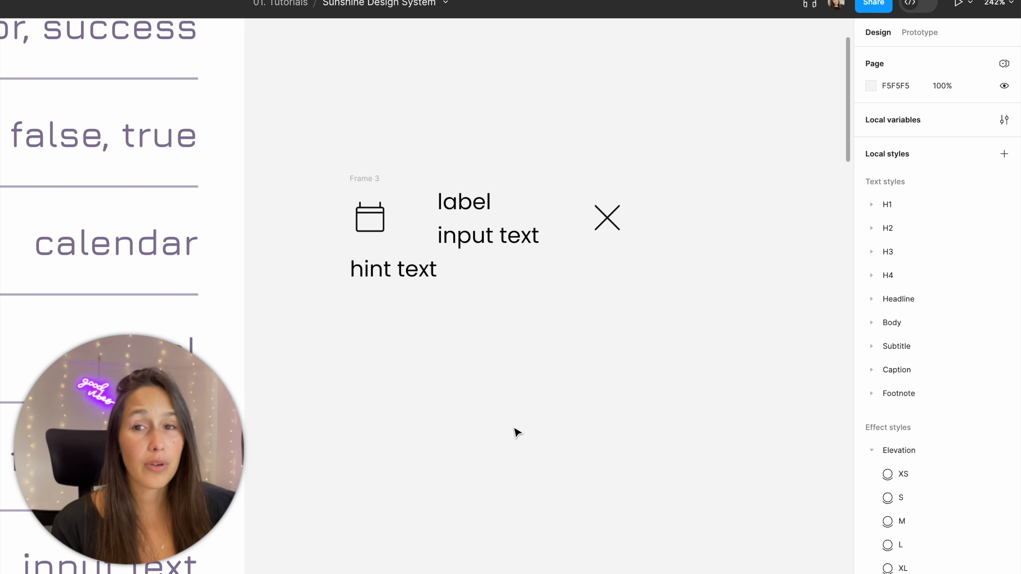
Set the horizontal resizing of the Text frame holding the label and input text to Fill container.
click(571, 224)
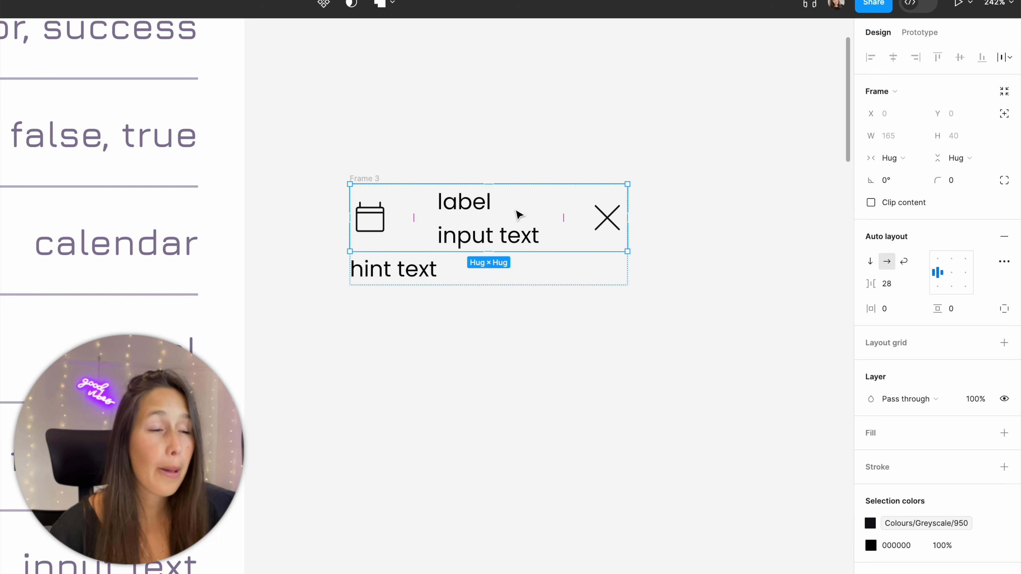
double_click(475, 221)
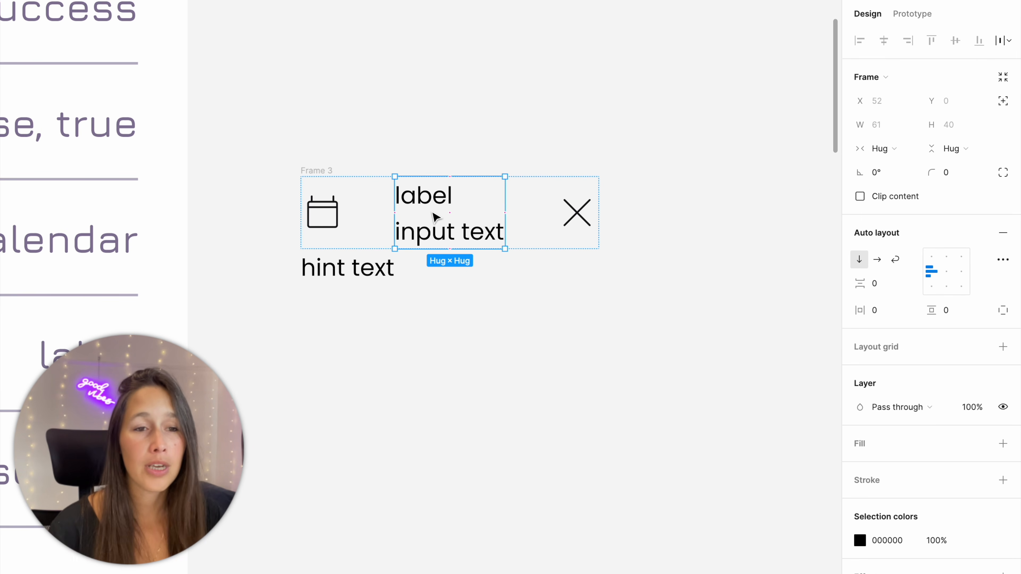
click(870, 148)
click(872, 159)
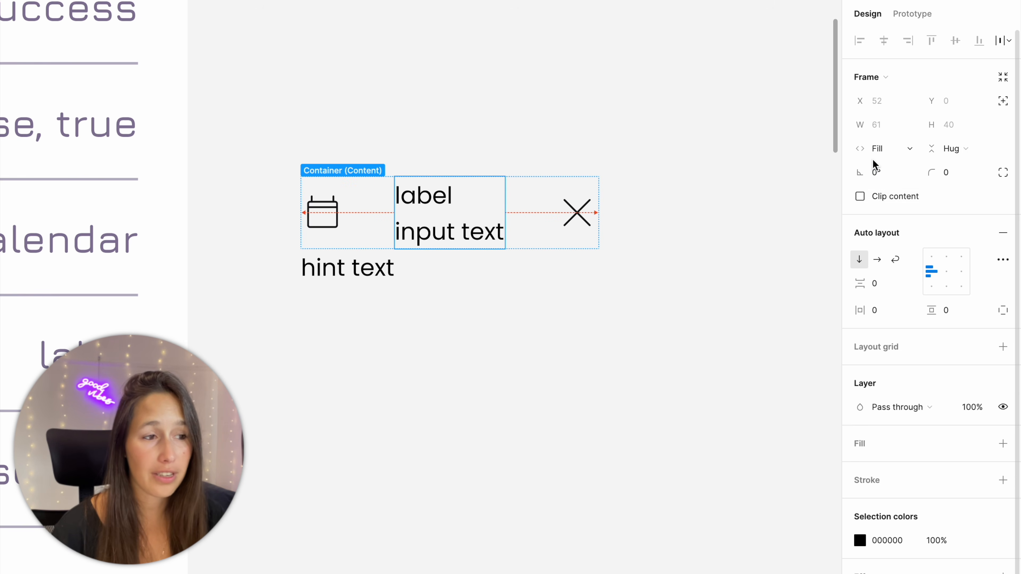
Give the outer frame around the content and hint text a fixed width of 360.
key(shift+Return)
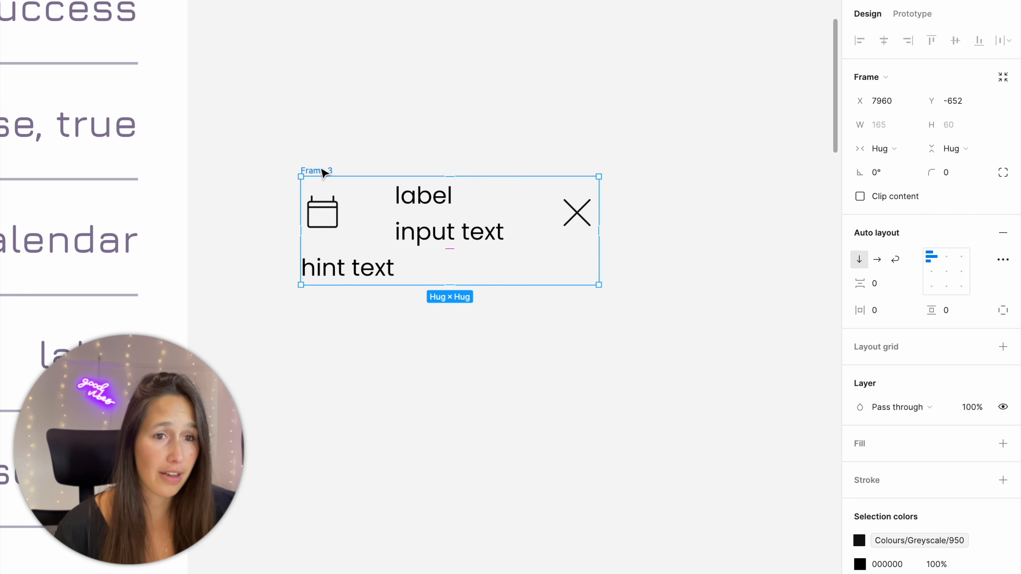
click(880, 148)
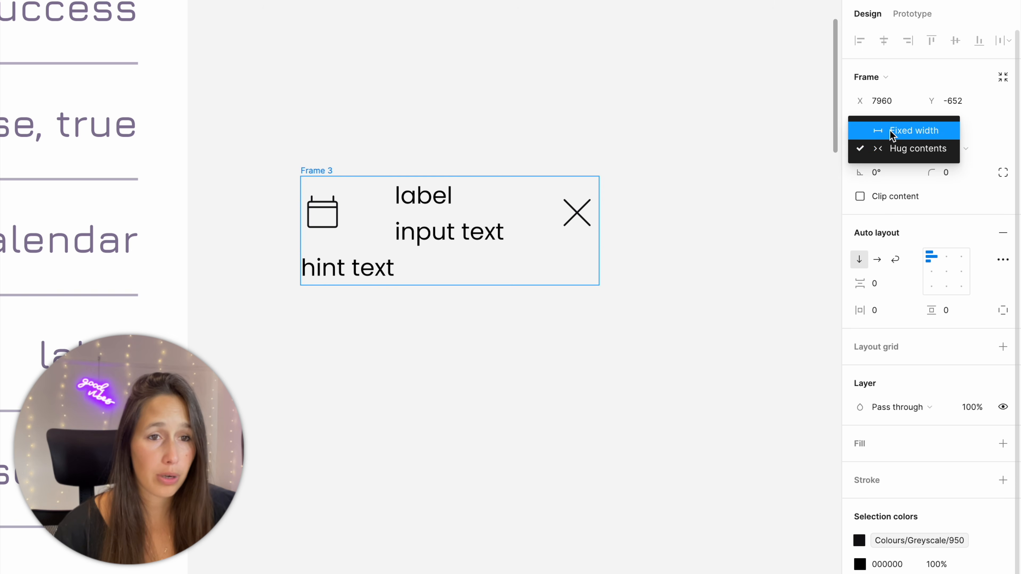
click(892, 135)
click(879, 132)
text(360)
key(Return)
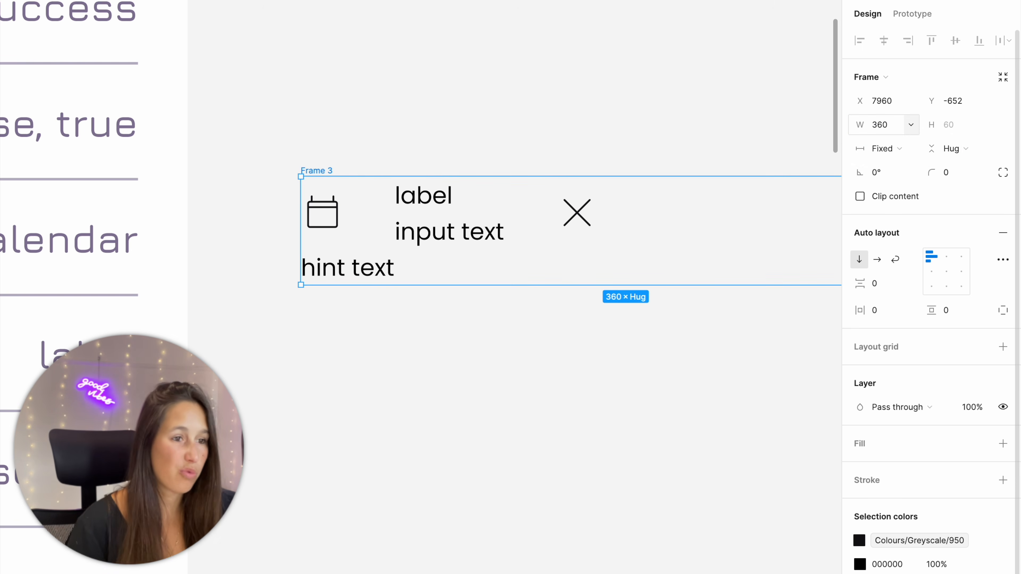
Set the horizontal resizing of the Content frame holding the icons and text to Fill container.
click(458, 236)
scroll(450, 217, right, 3)
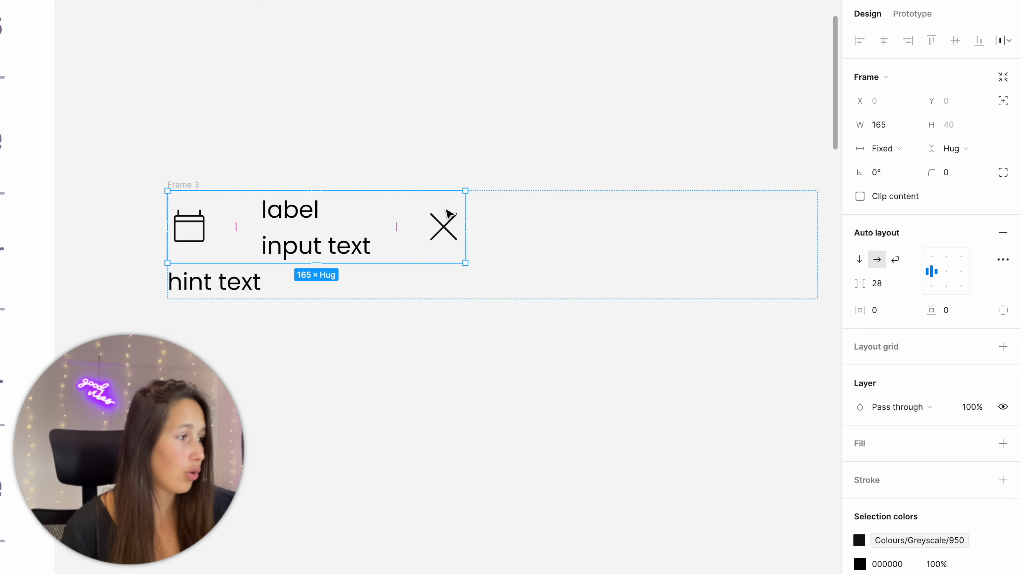
click(878, 149)
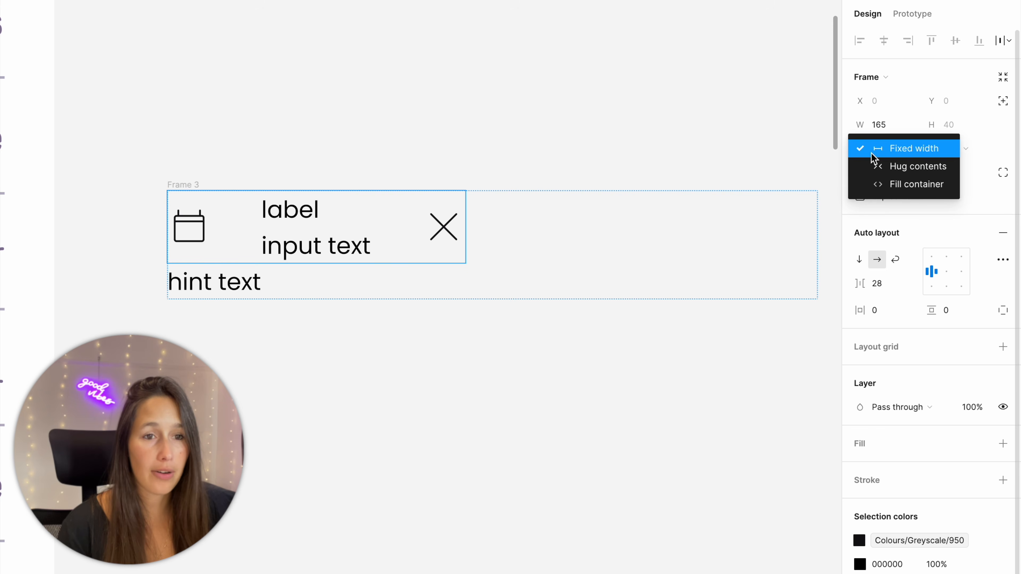
click(872, 176)
scroll(542, 170, right, 3)
scroll(542, 170, down, 2)
scroll(542, 169, down, 1)
click(543, 158)
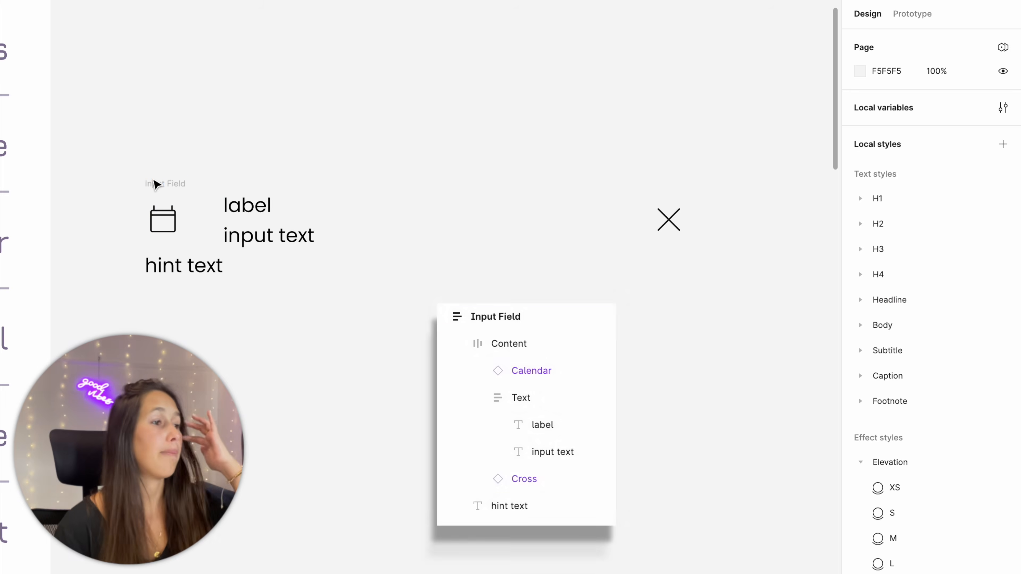
Review the layer structure and horizontal resizing settings of the Input Field, Content and Text frames.
click(160, 182)
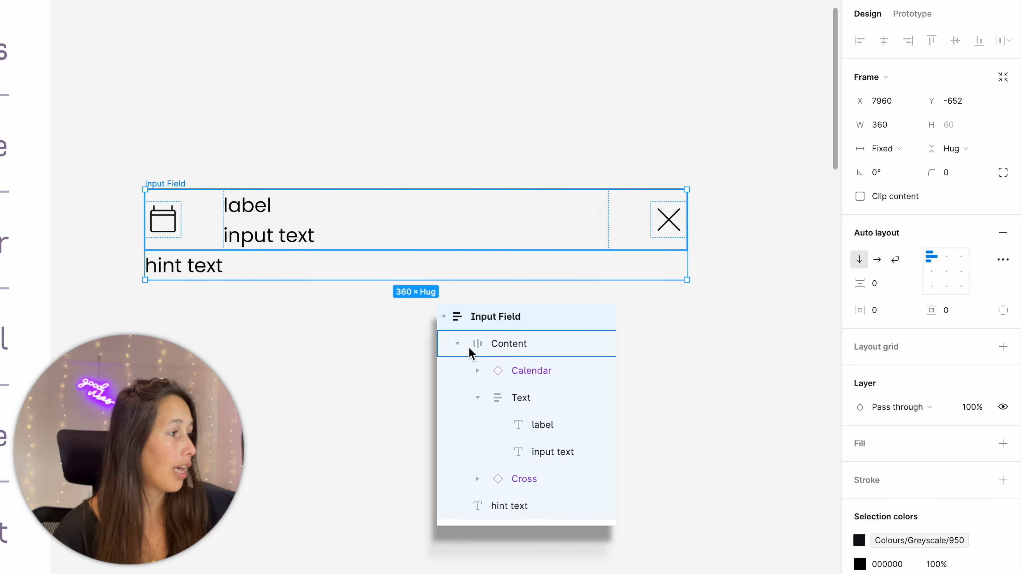
click(458, 344)
click(518, 340)
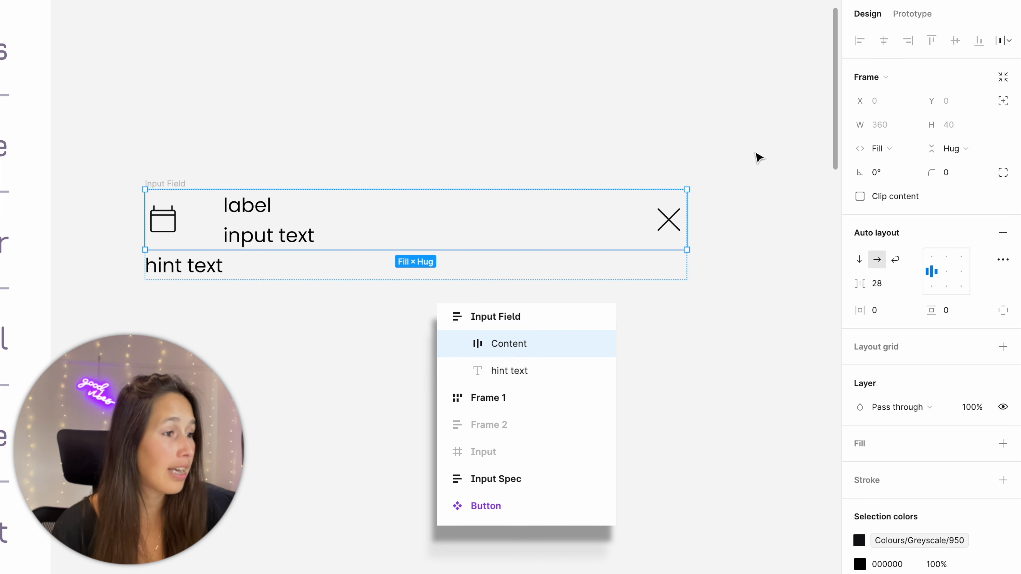
click(265, 215)
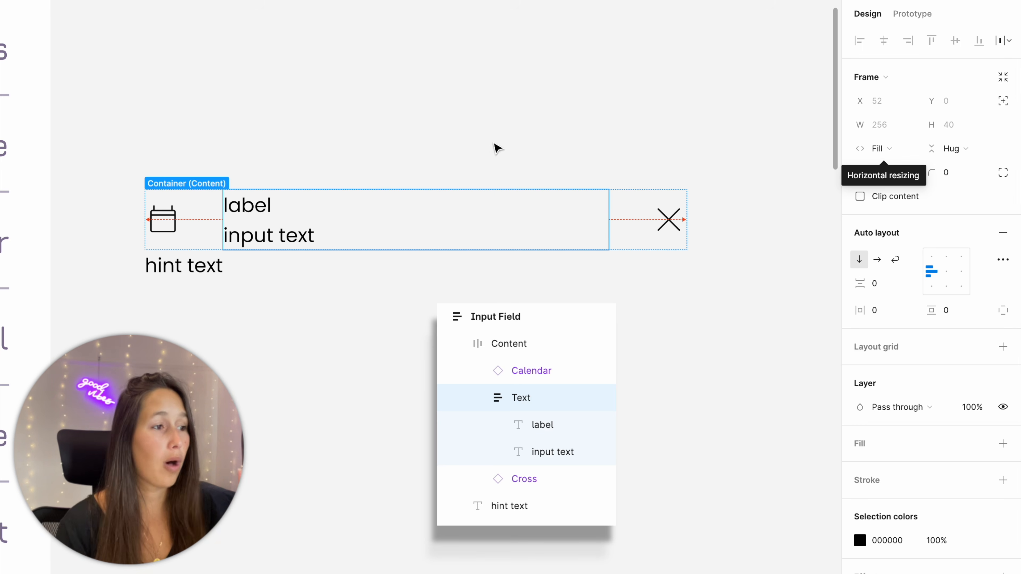
click(342, 164)
Apply the Greyscale/Surface/Subtle colour token as the Content frame's fill.
click(187, 203)
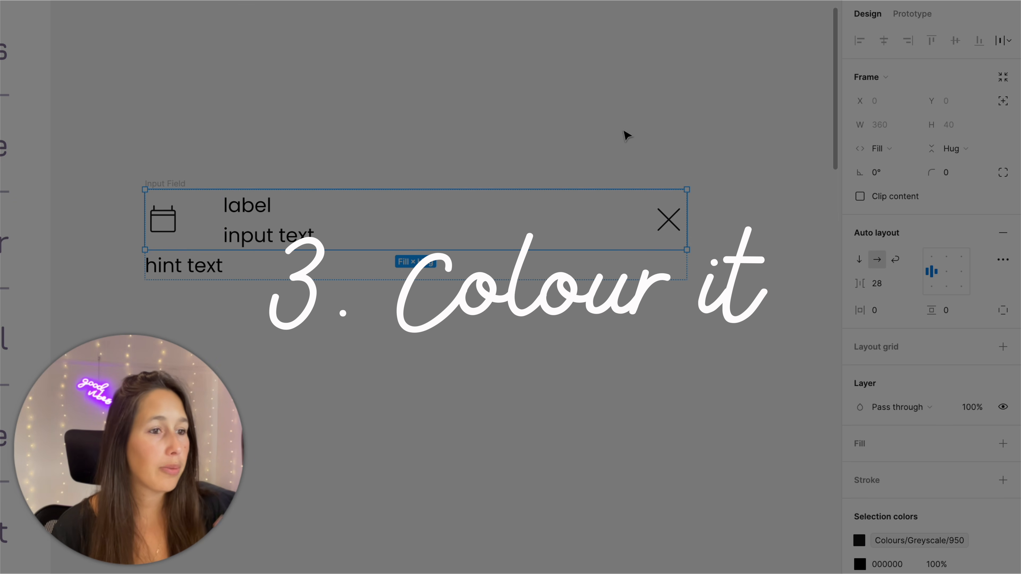
scroll(627, 117, down, 3)
scroll(895, 335, down, 5)
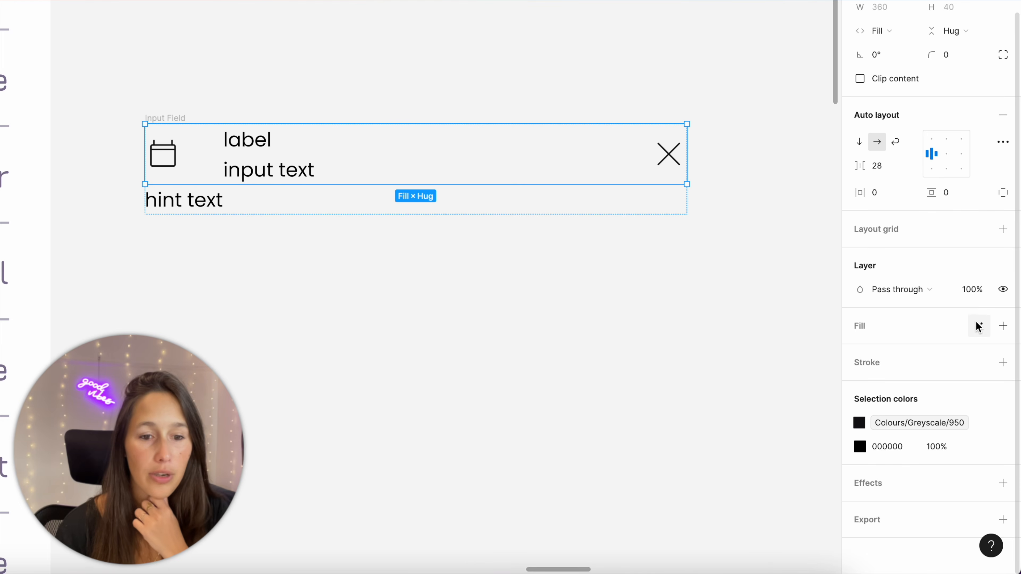
click(978, 326)
scroll(728, 411, down, 2)
scroll(727, 398, up, 2)
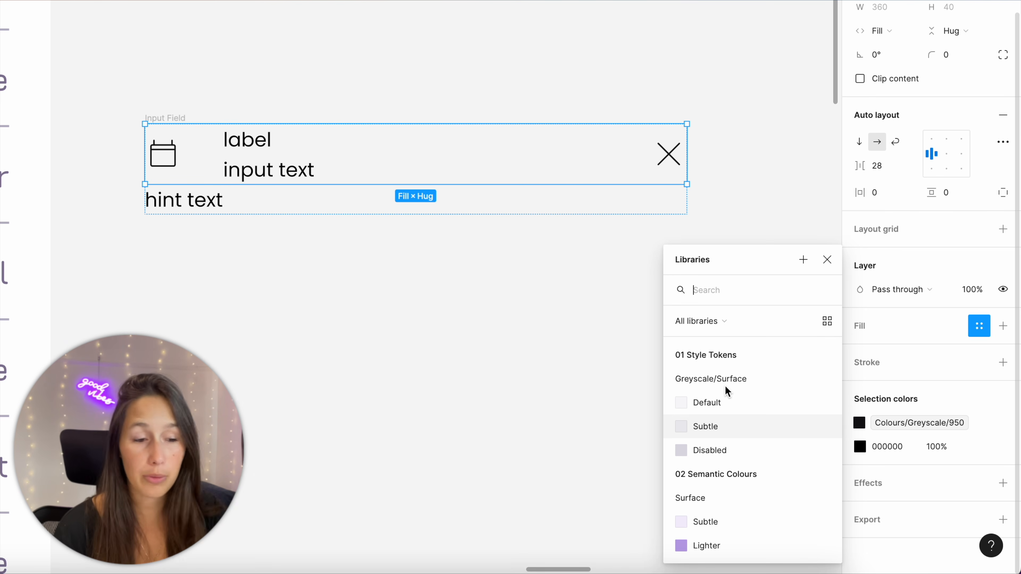
click(723, 426)
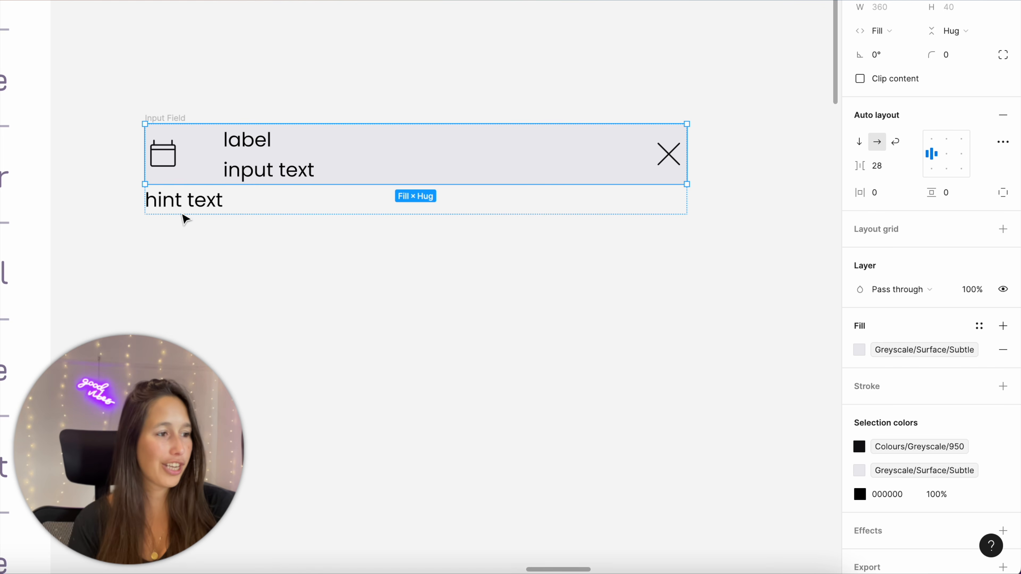
Apply the Greyscale/Text/Subtitle colour token to the label text.
double_click(246, 155)
click(282, 77)
click(251, 147)
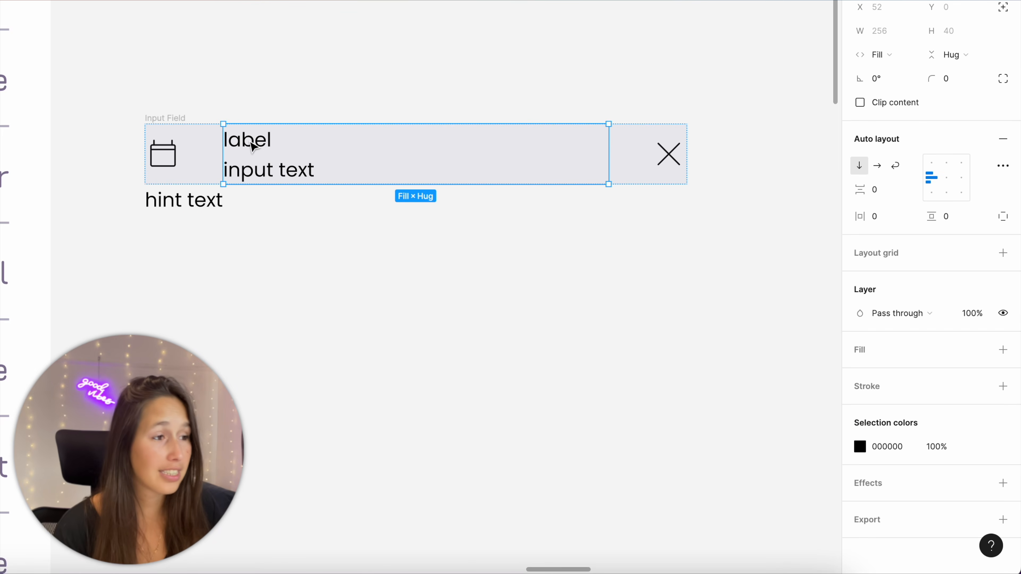
double_click(249, 142)
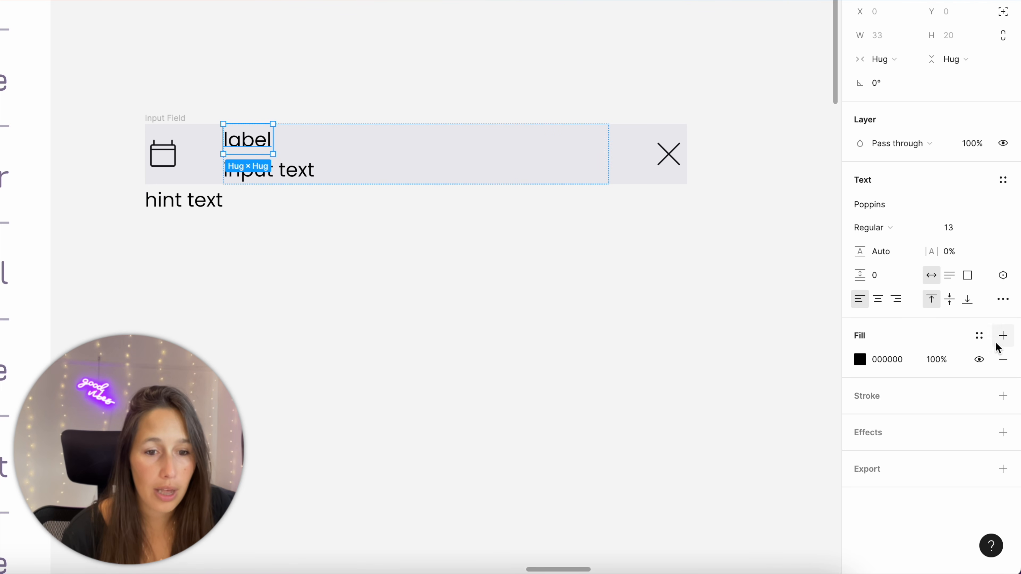
click(979, 335)
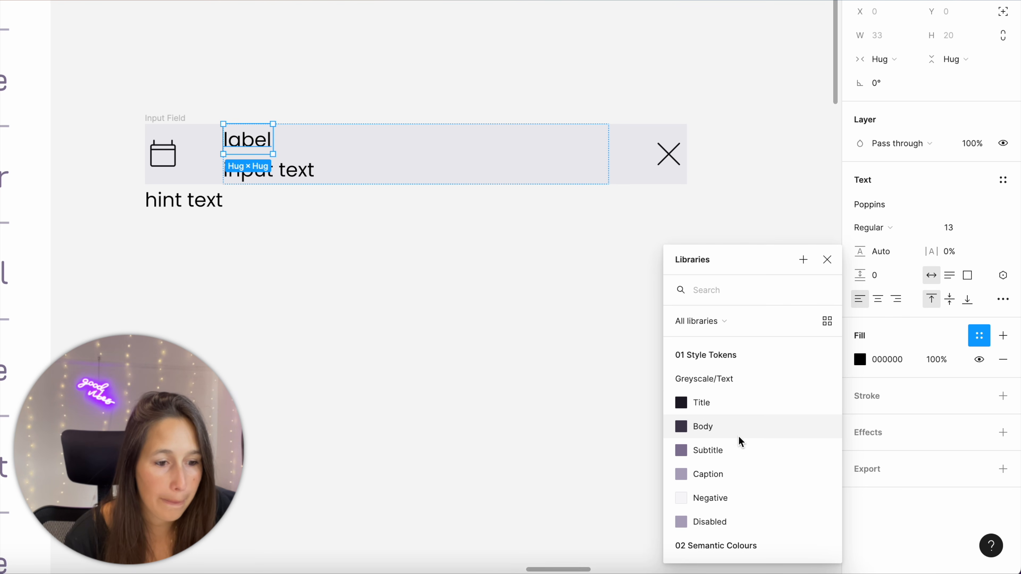
click(734, 451)
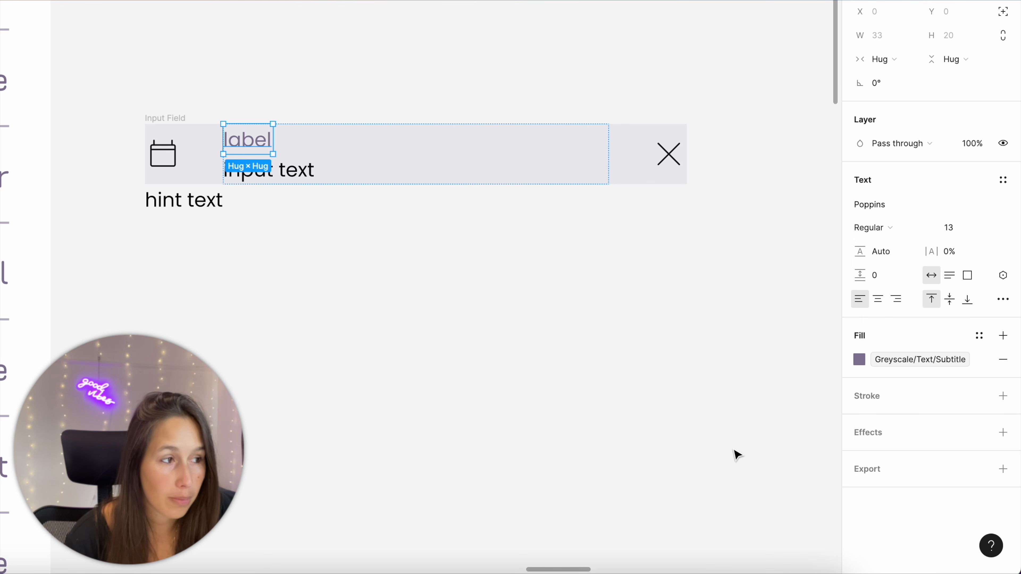
Apply the Greyscale/Text/Body colour token to the input text.
click(271, 176)
click(979, 336)
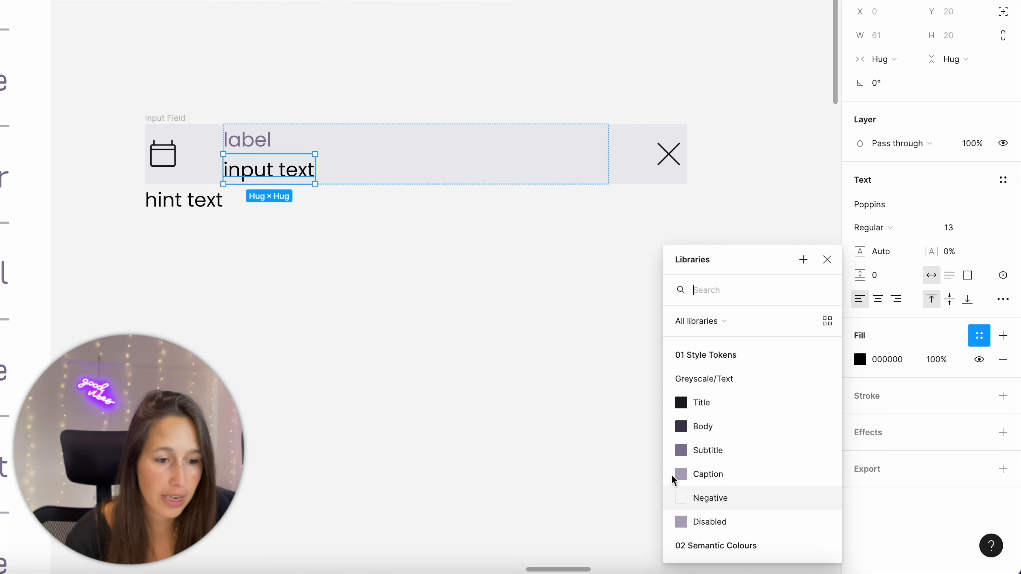
click(686, 426)
Apply the Greyscale/Text/Caption colour token to the hint text.
click(151, 197)
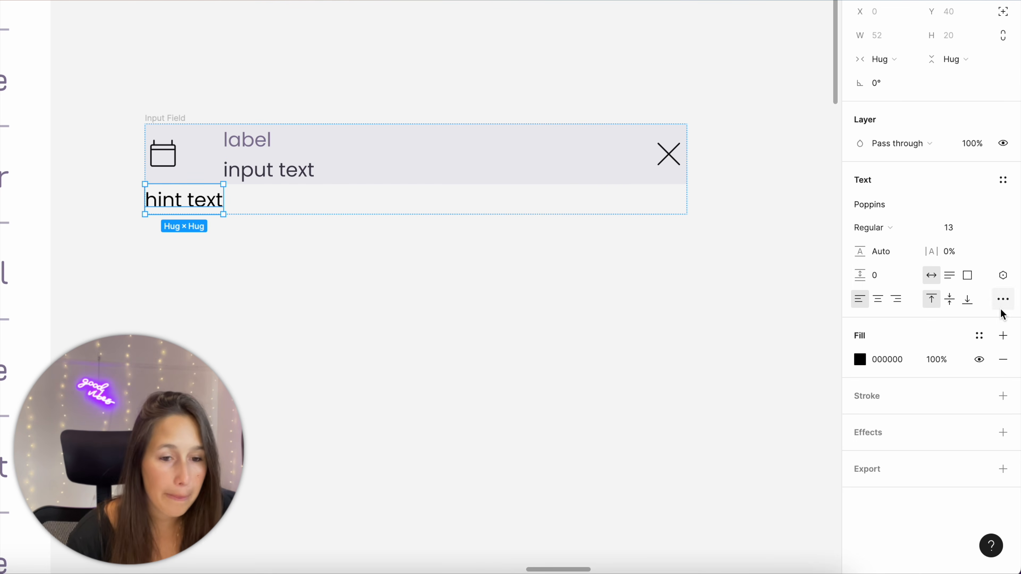
click(979, 335)
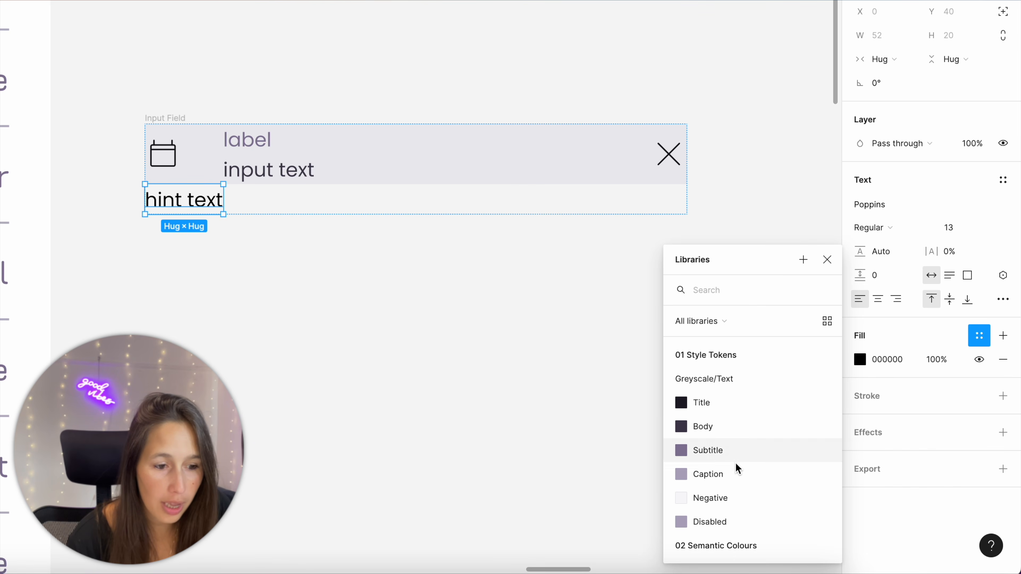
click(735, 472)
click(608, 403)
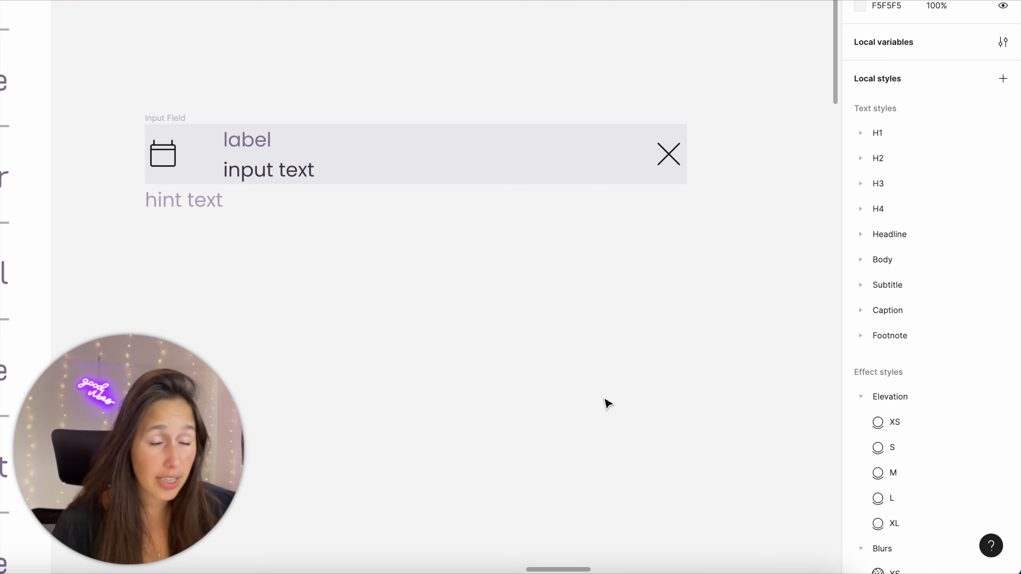
Apply the Body/Regular text style to the input text layer.
double_click(267, 169)
click(1001, 179)
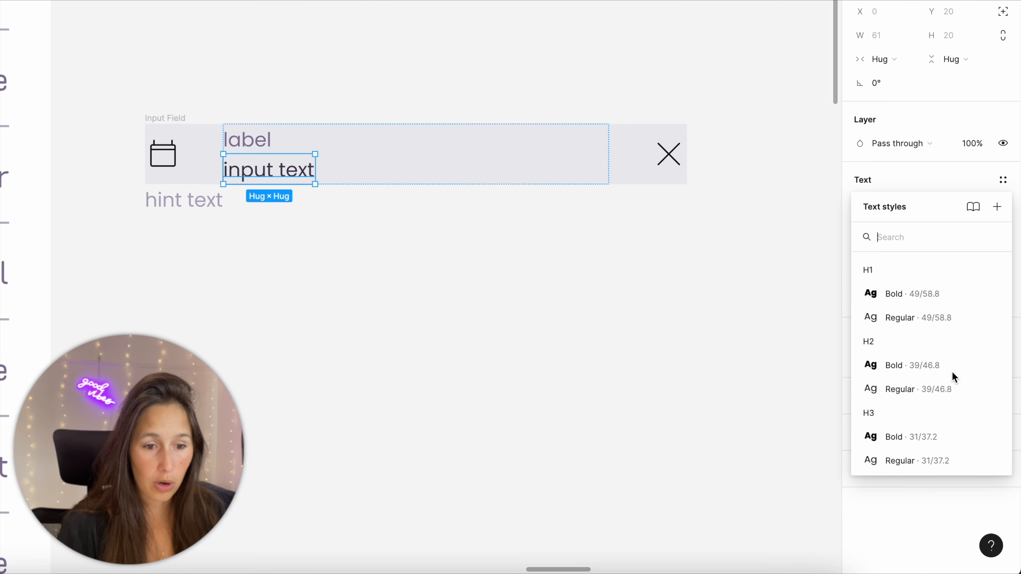
scroll(951, 372, down, 5)
click(925, 304)
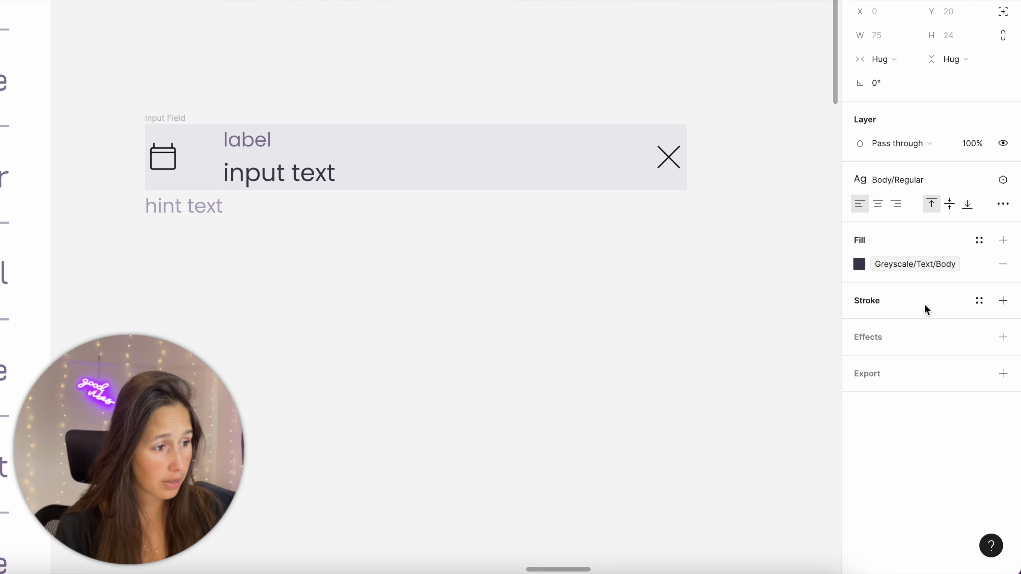
Apply the Subtitle/Regular text style to the label layer.
click(245, 143)
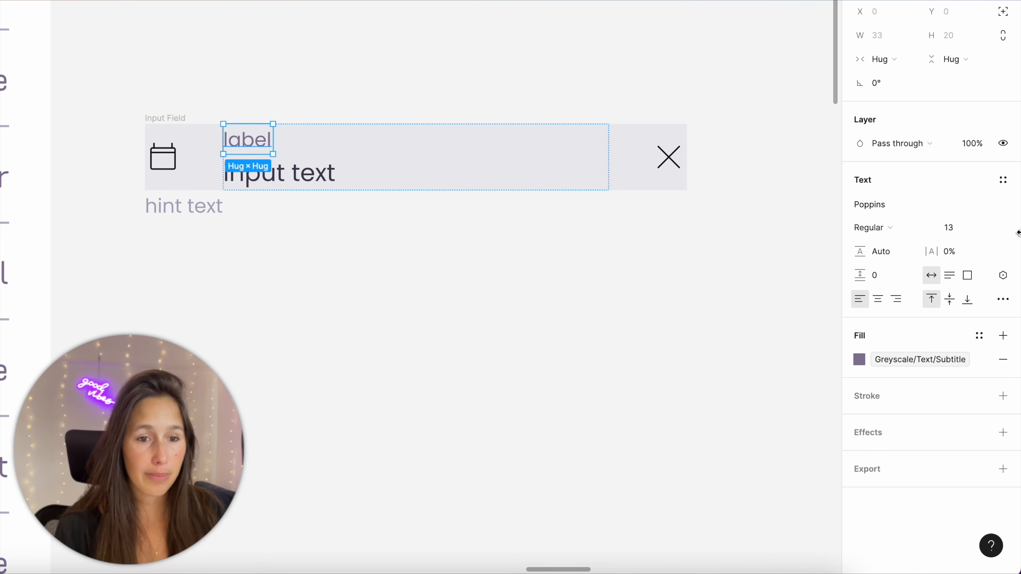
click(1001, 179)
scroll(911, 368, down, 5)
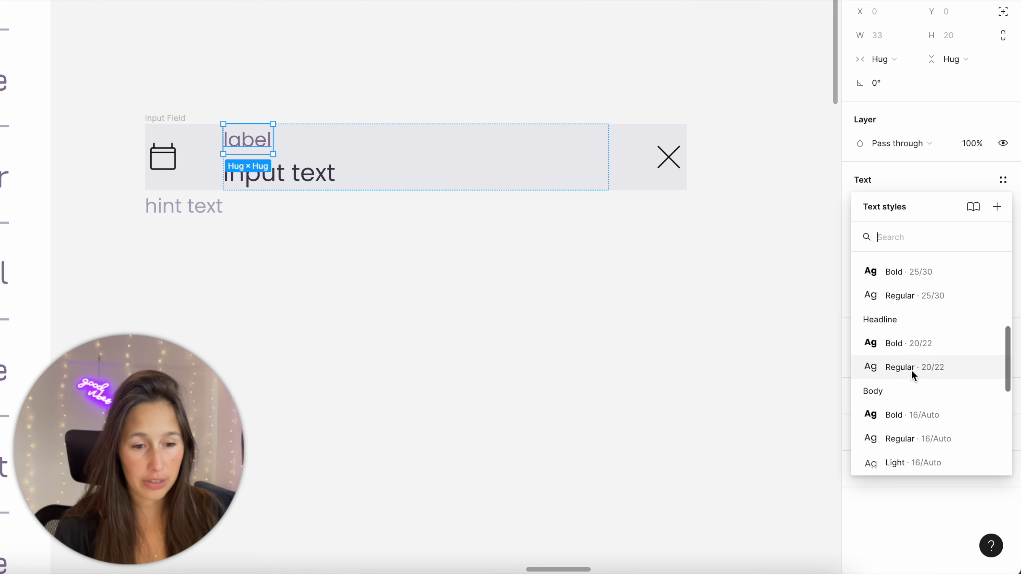
scroll(910, 370, down, 3)
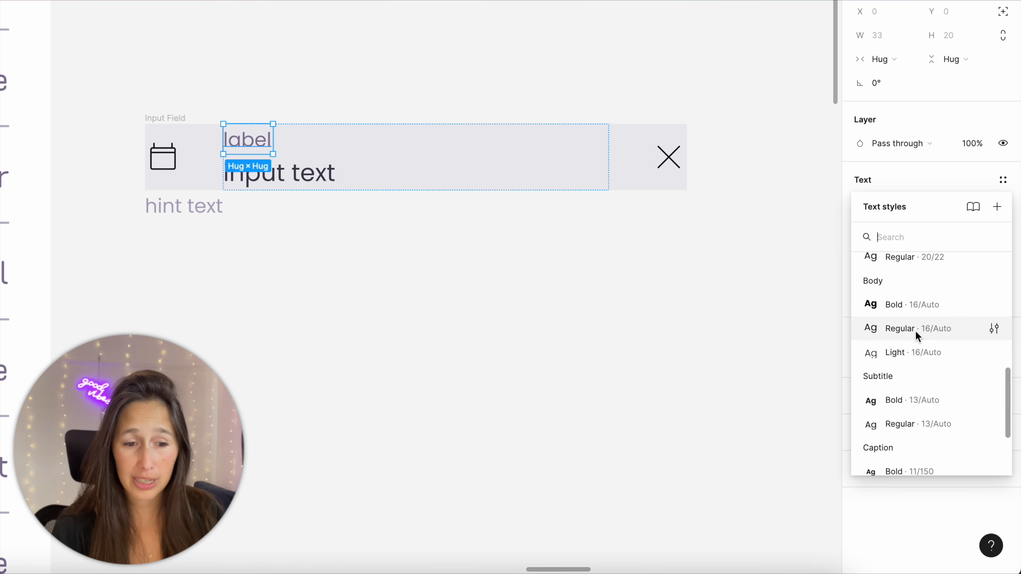
click(907, 423)
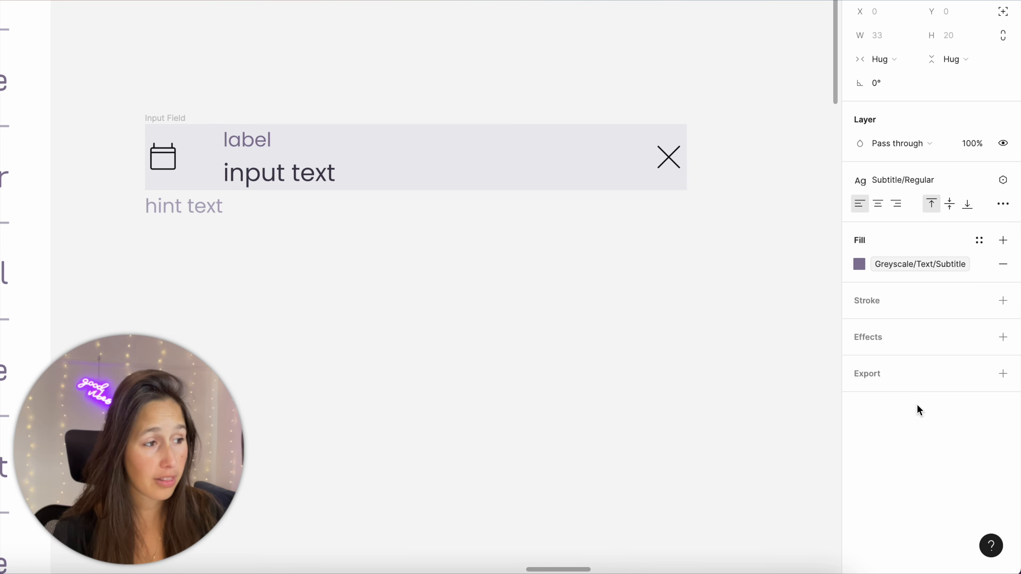
Apply the Footnote/Bold text style to the hint text layer.
click(177, 207)
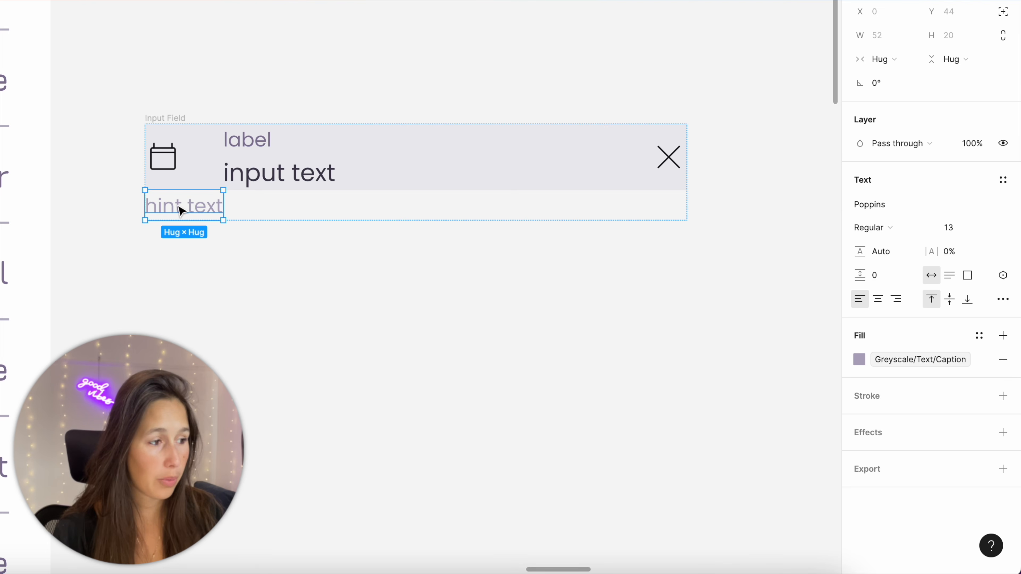
click(998, 186)
scroll(940, 381, down, 10)
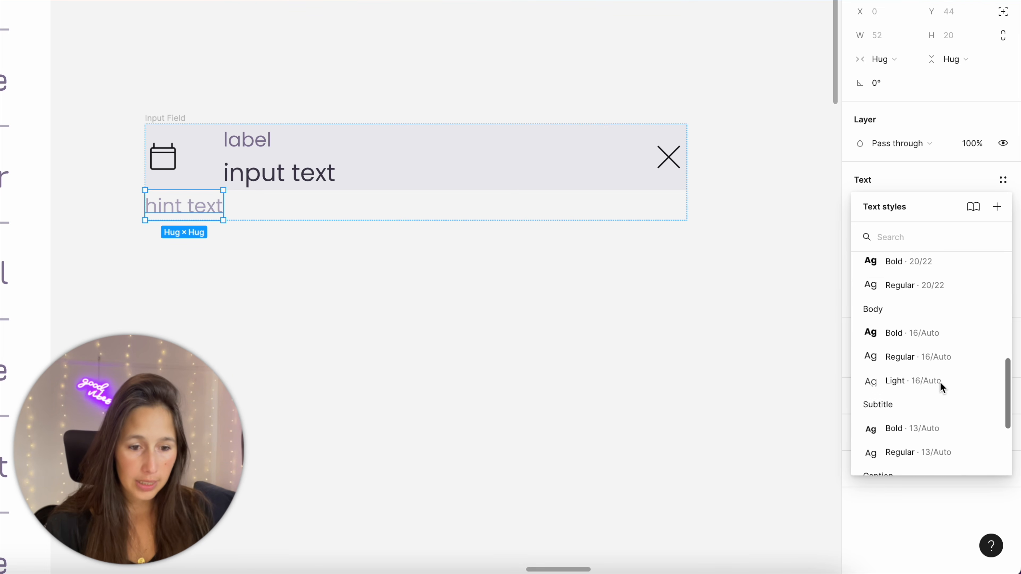
scroll(939, 381, down, 5)
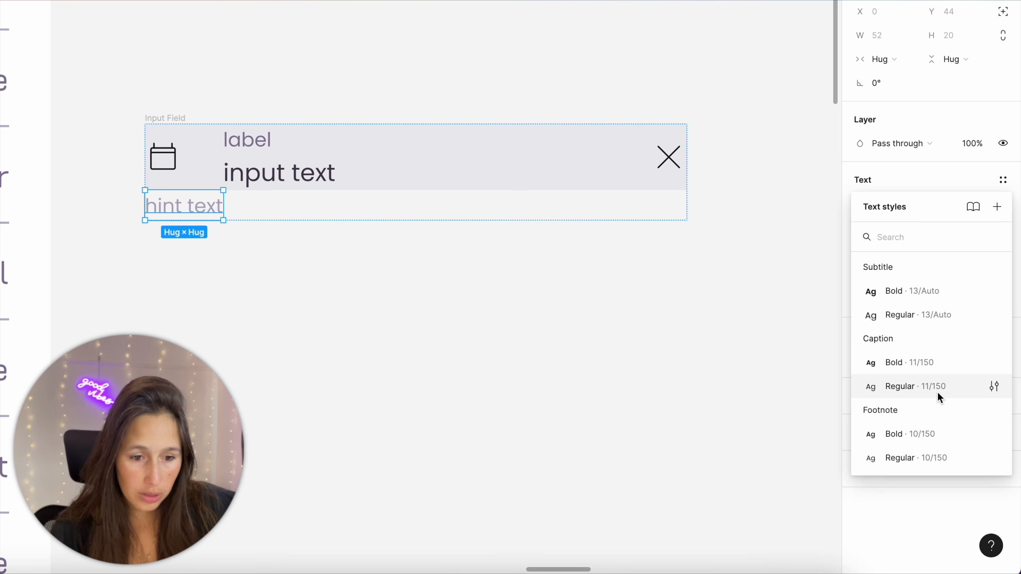
click(919, 430)
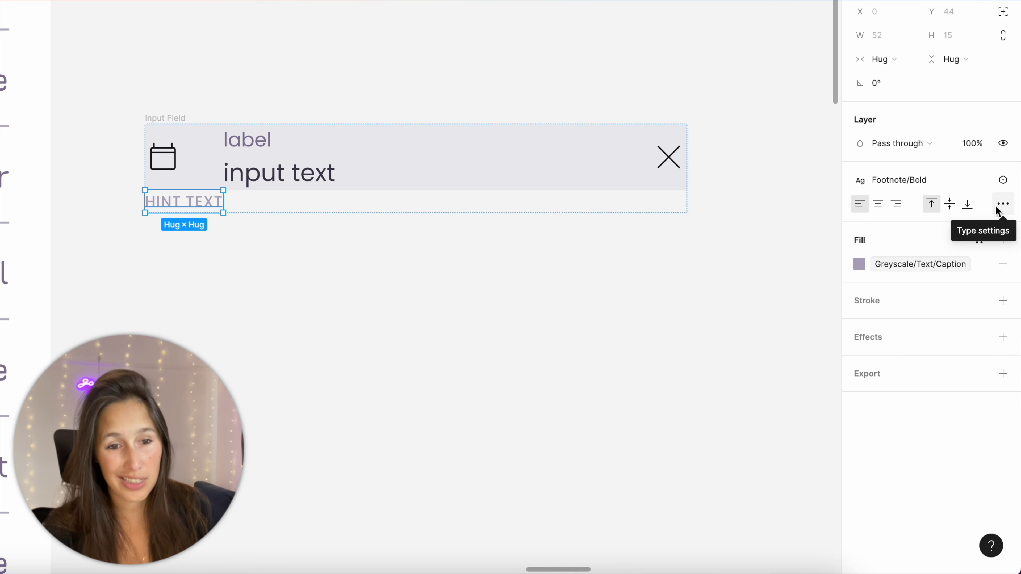
click(235, 257)
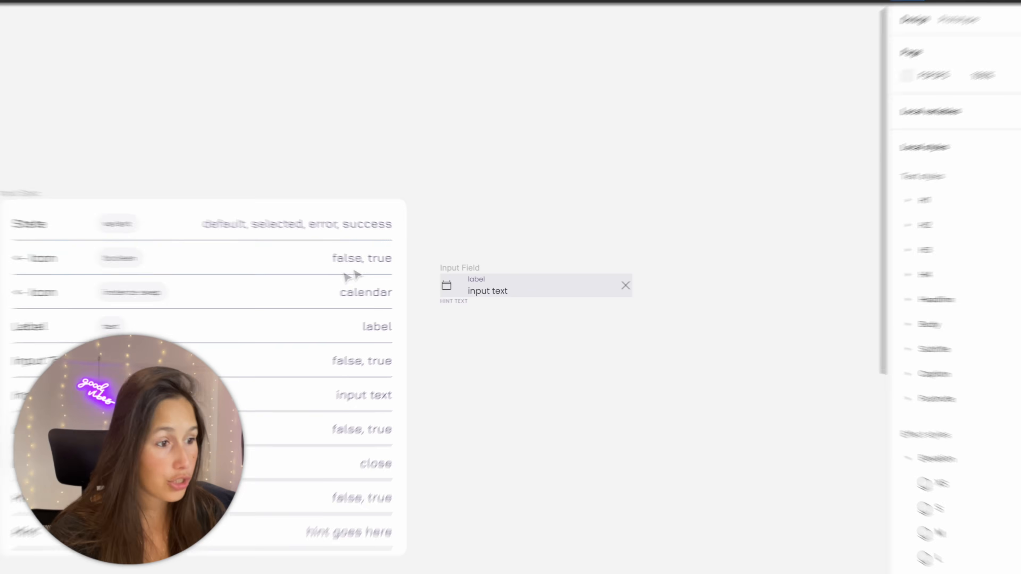
Duplicate the Input Field frame and place the copy directly below the original.
click(475, 293)
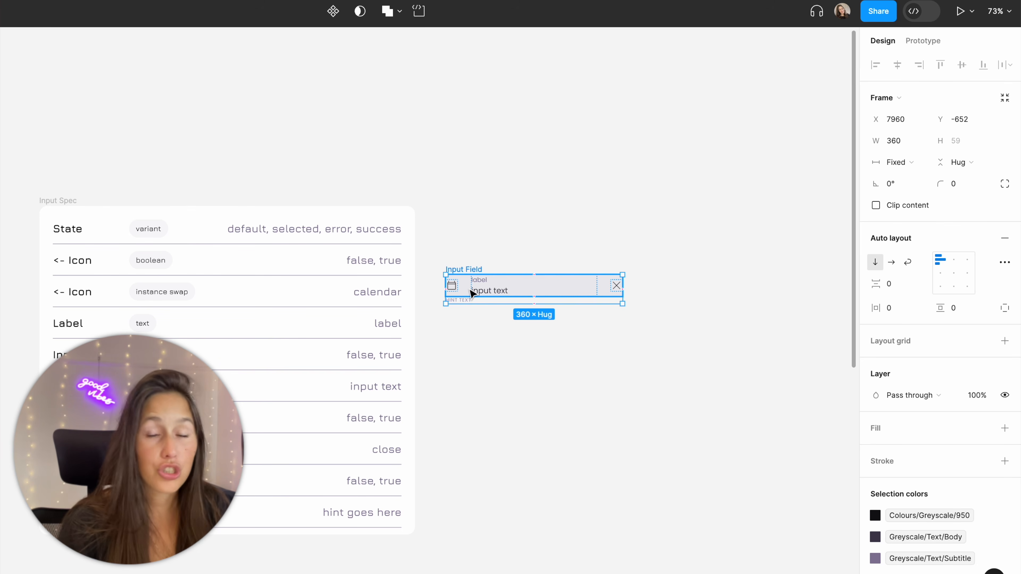
drag(473, 293, 478, 335)
scroll(478, 334, up, 5)
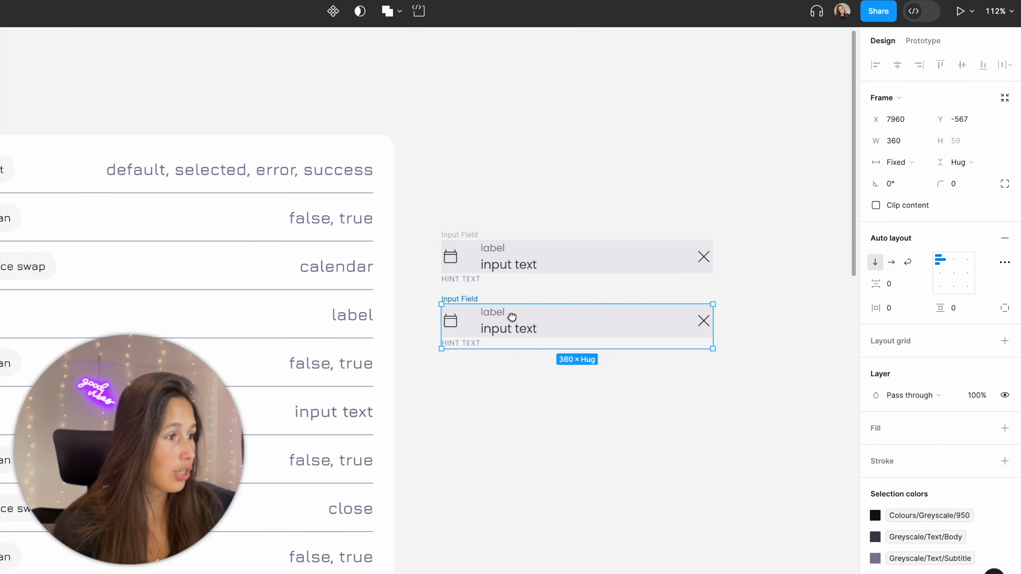
Add a stroke with the Greyscale/Border/Darker colour token to the second Input Field's inner container.
double_click(560, 254)
click(592, 313)
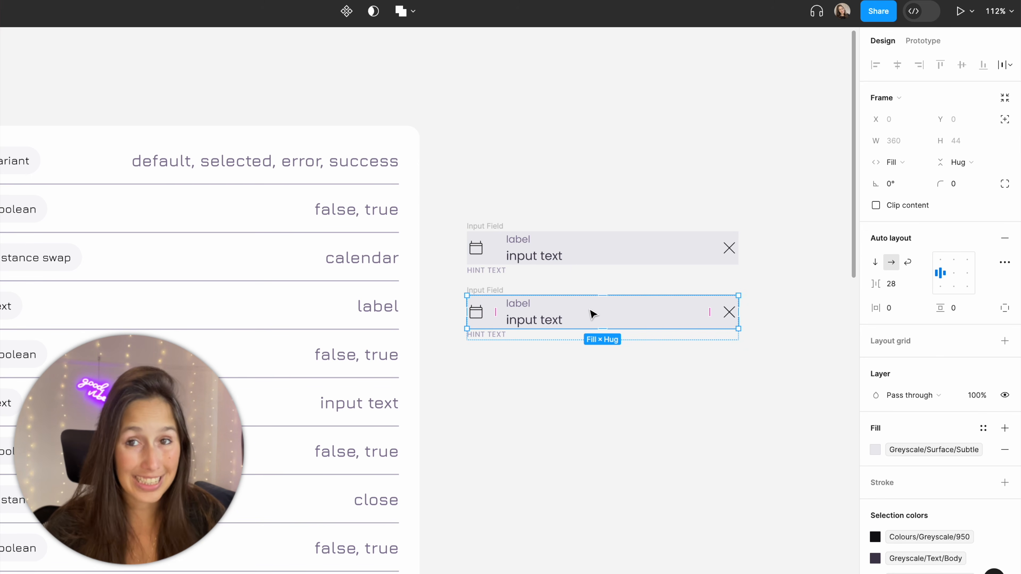
scroll(1002, 462, down, 3)
click(1003, 433)
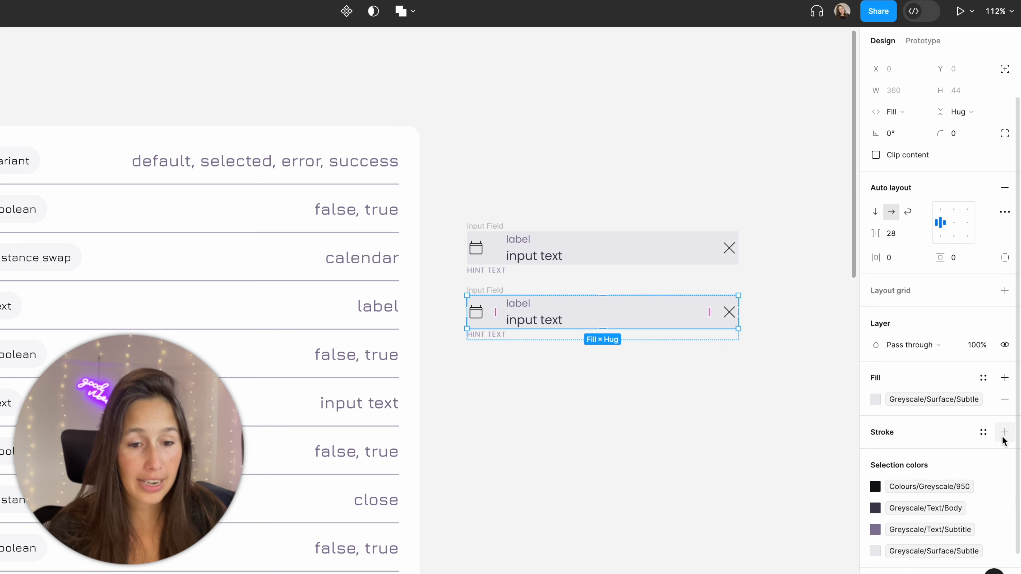
scroll(1002, 422, down, 3)
click(983, 306)
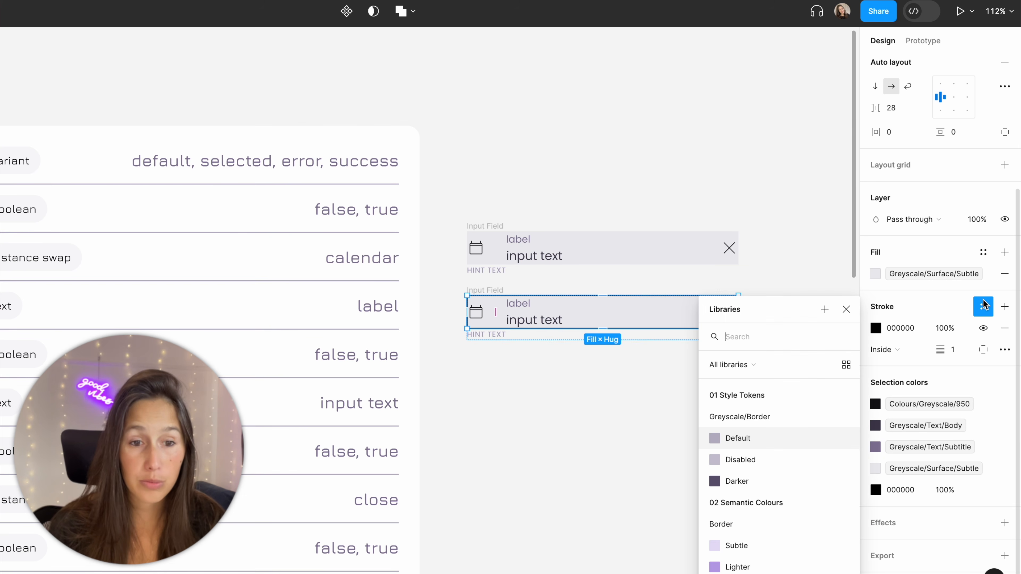
scroll(790, 436, down, 2)
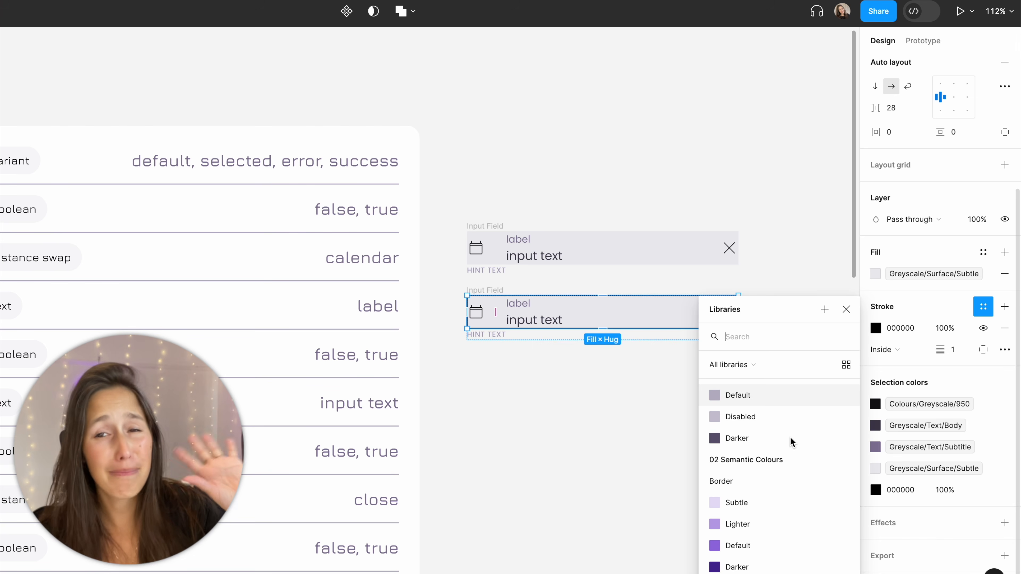
scroll(831, 447, up, 2)
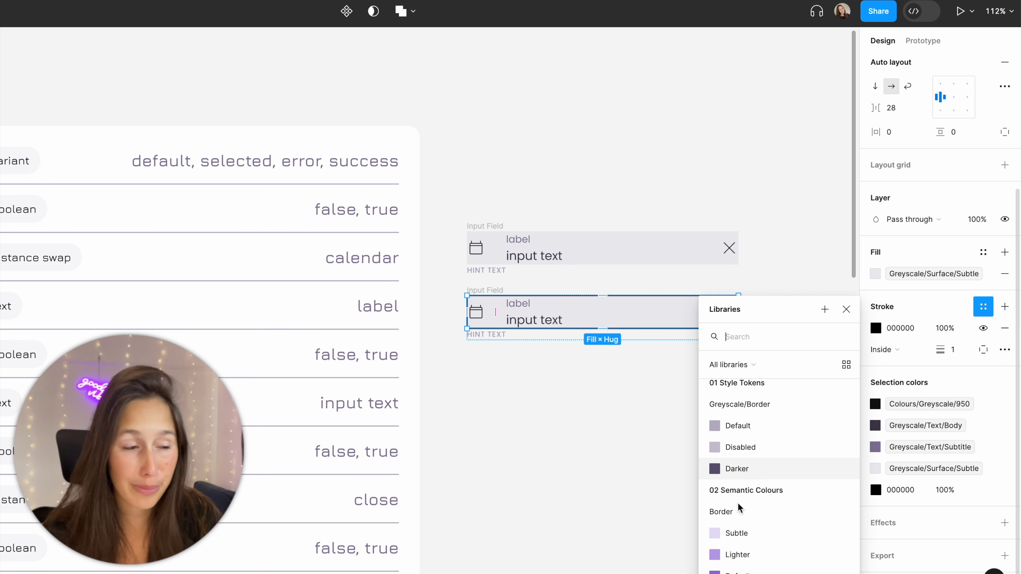
scroll(767, 455, down, 1)
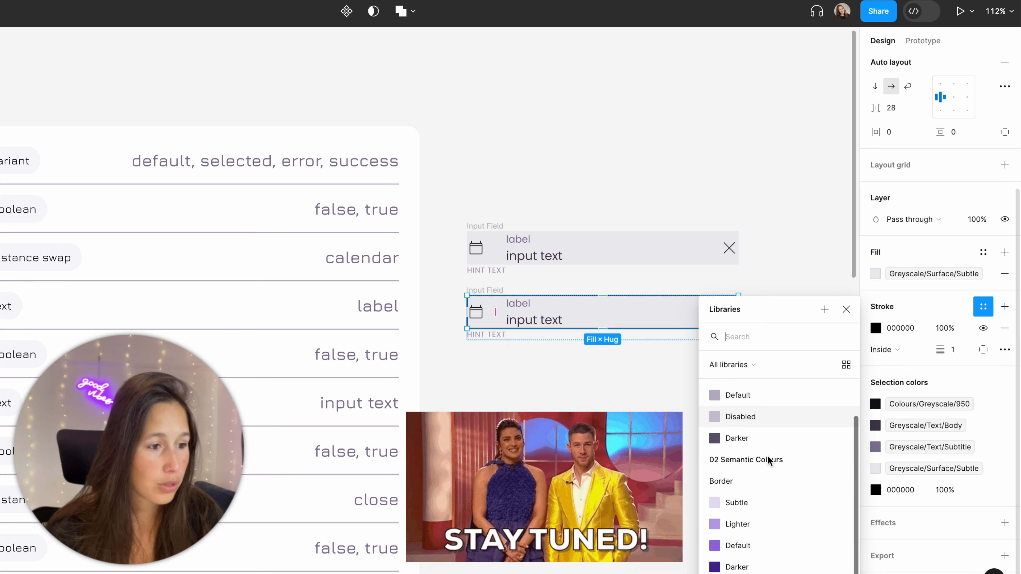
click(764, 439)
click(769, 445)
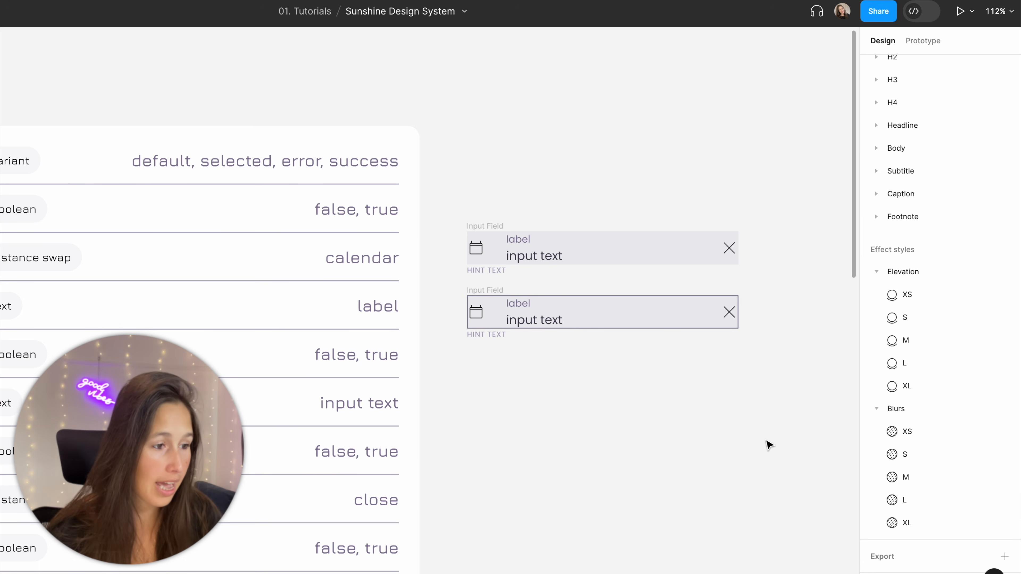
Duplicate the stroked Input Field and place the copy below it as a third field.
click(481, 295)
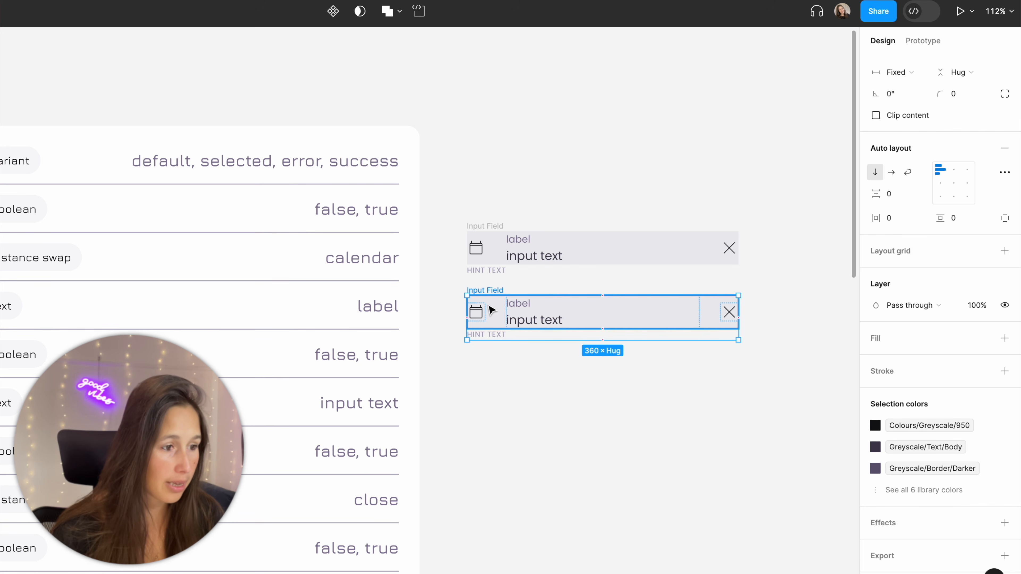
drag(494, 313, 497, 383)
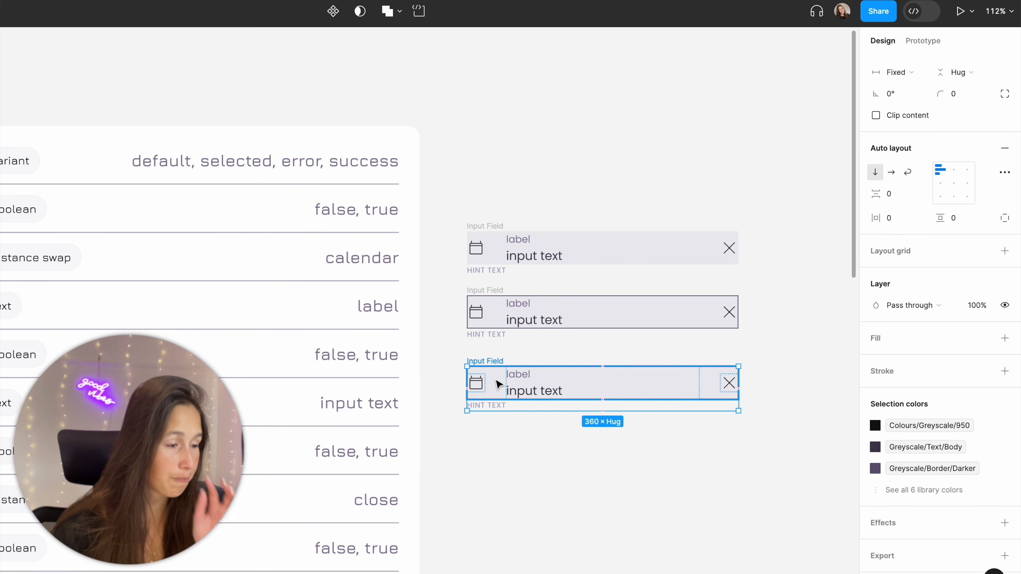
double_click(493, 381)
click(514, 352)
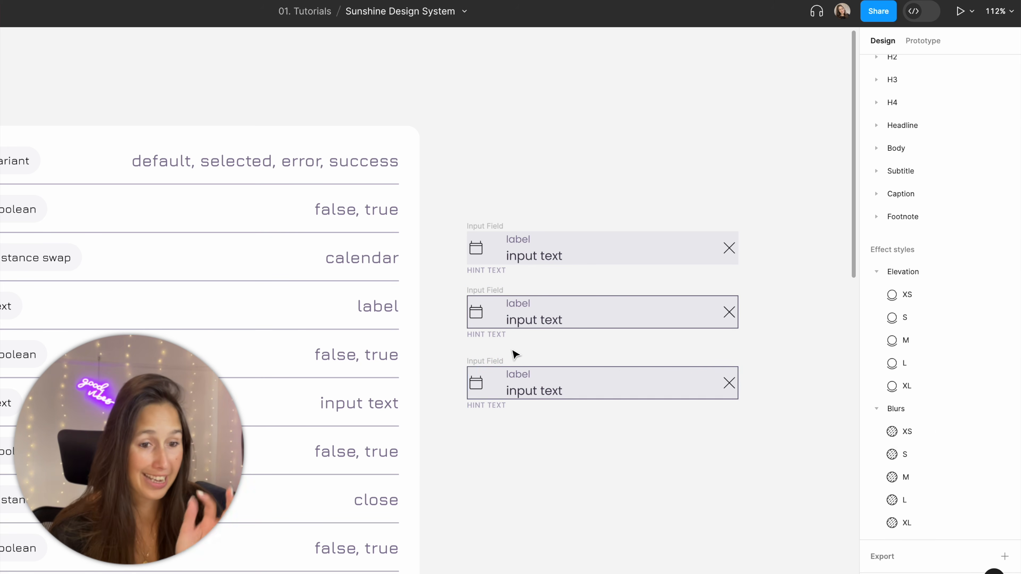
Examine the 02 Semantic Colours collection in the local variables for its surface, border and text colours.
click(537, 270)
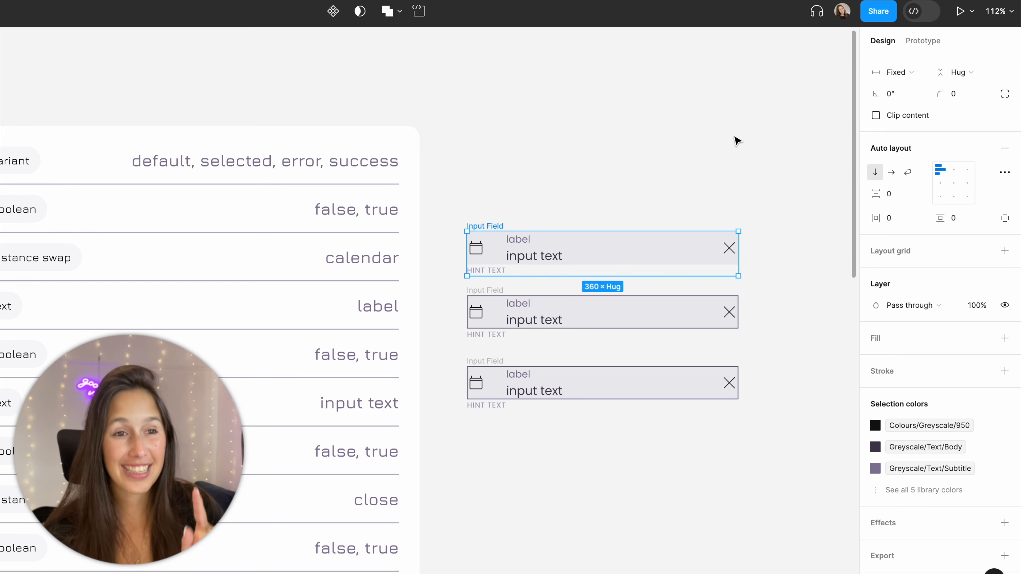
click(735, 138)
scroll(877, 173, up, 5)
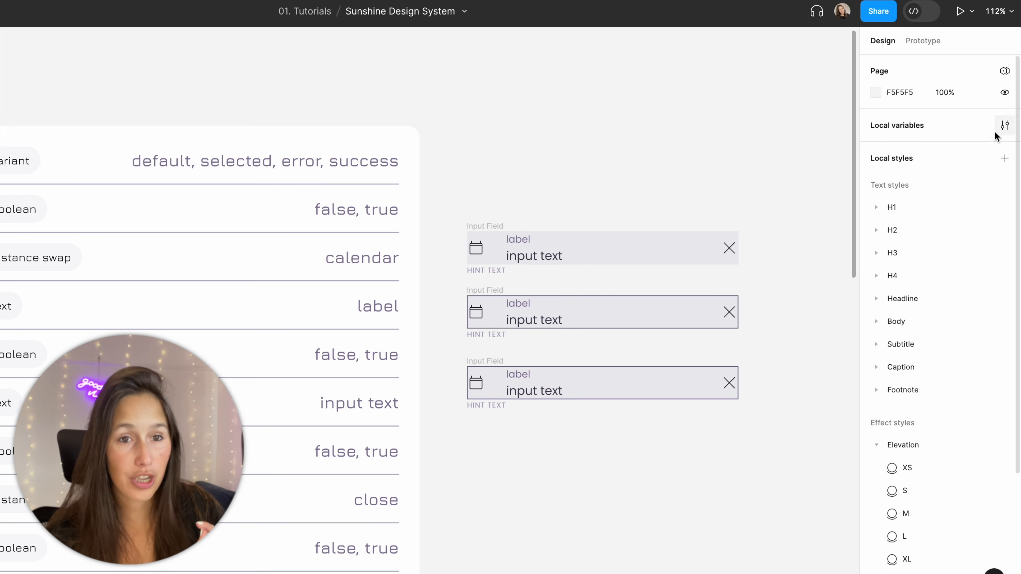
click(1004, 125)
click(203, 52)
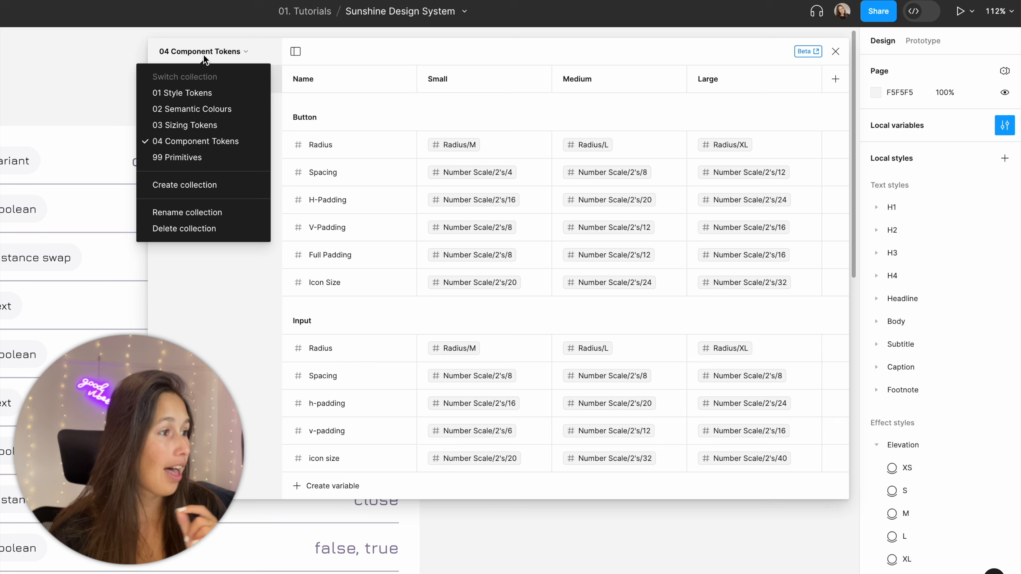
click(202, 106)
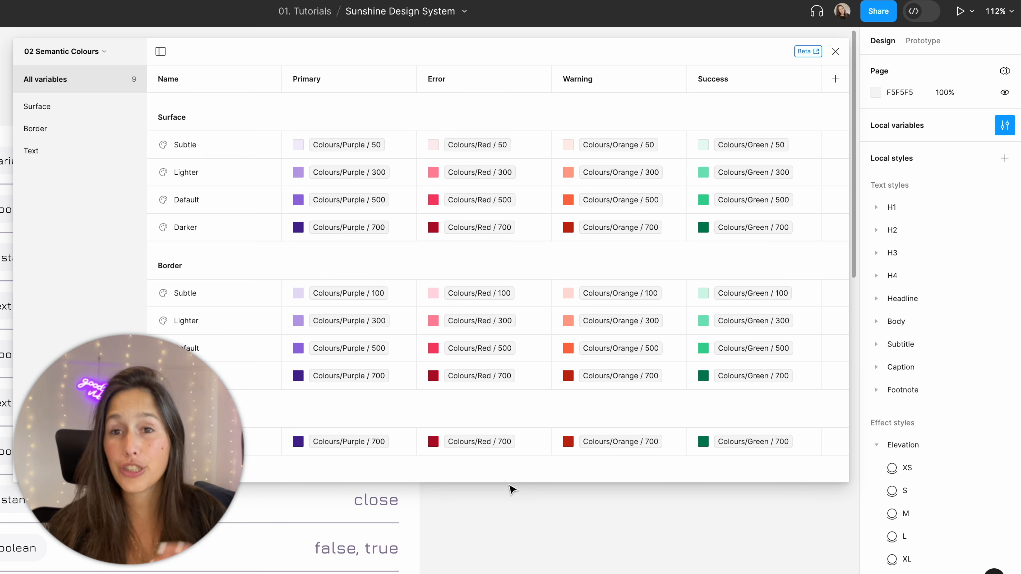
click(836, 49)
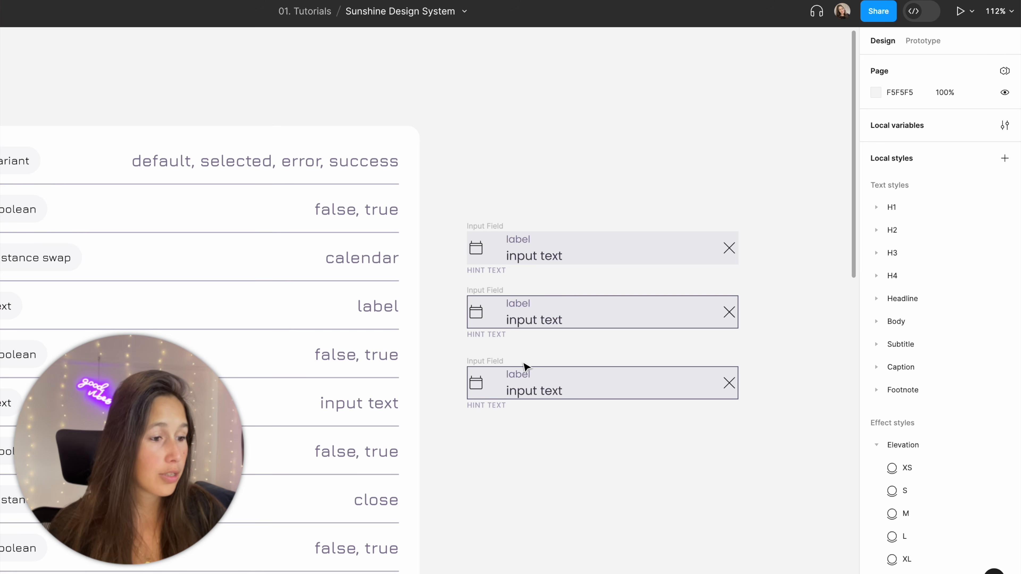
Set the third Input Field container's fill to the semantic Surface/Subtle colour token.
click(482, 362)
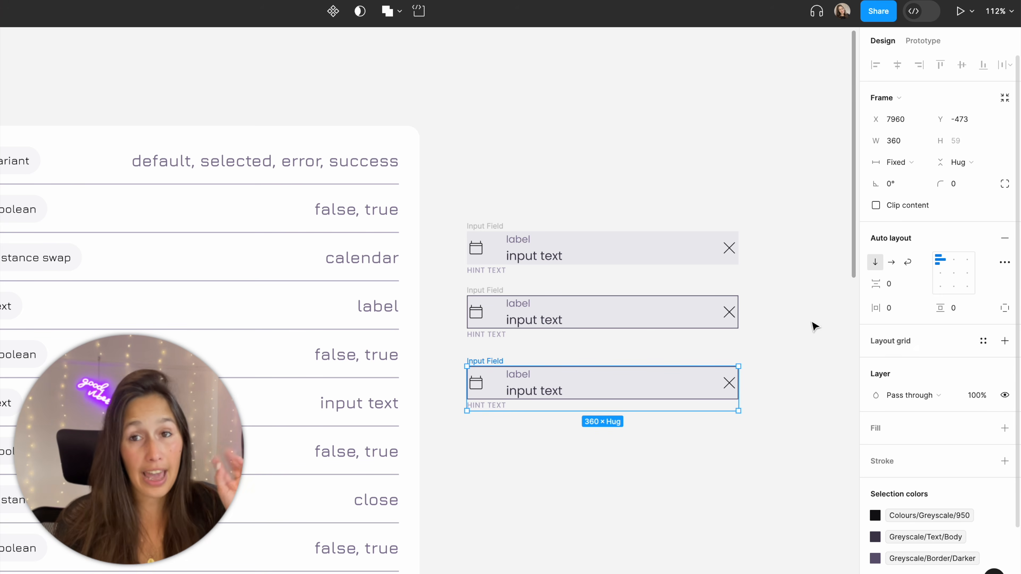
scroll(933, 319, down, 1)
double_click(667, 396)
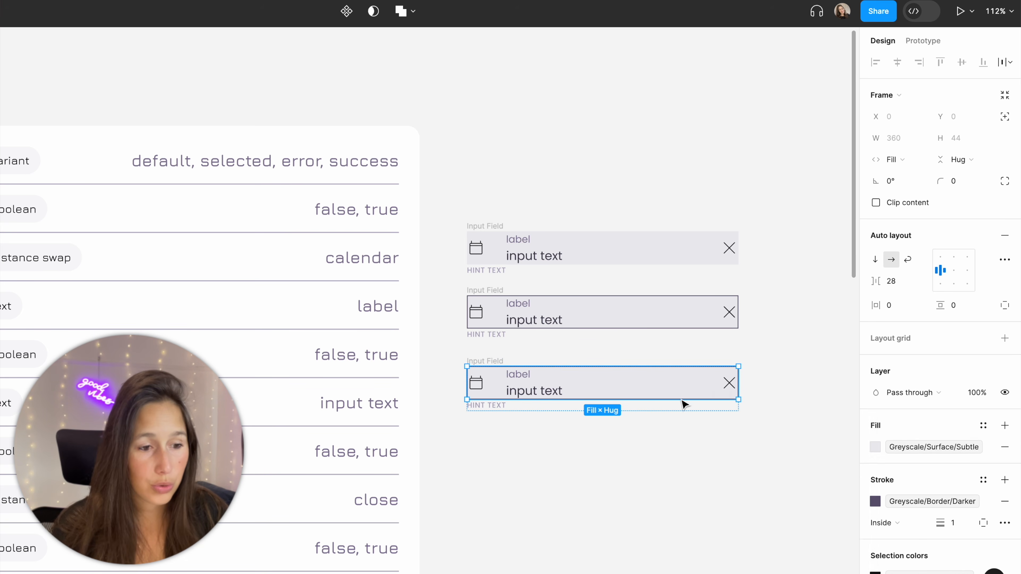
click(951, 447)
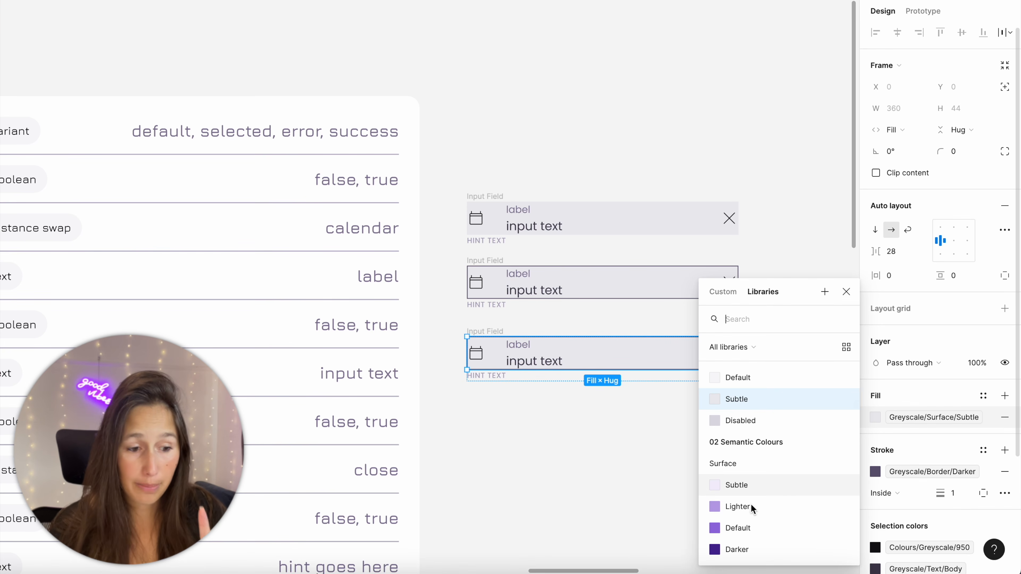
click(756, 487)
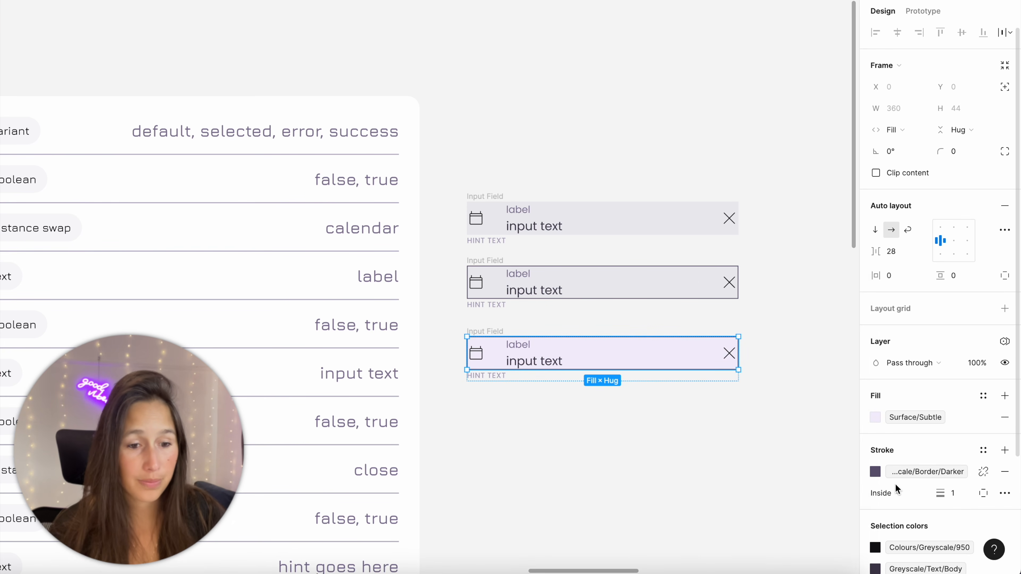
Set the third Input Field container's stroke to the semantic Border/Darker colour token.
click(917, 473)
scroll(766, 495, down, 2)
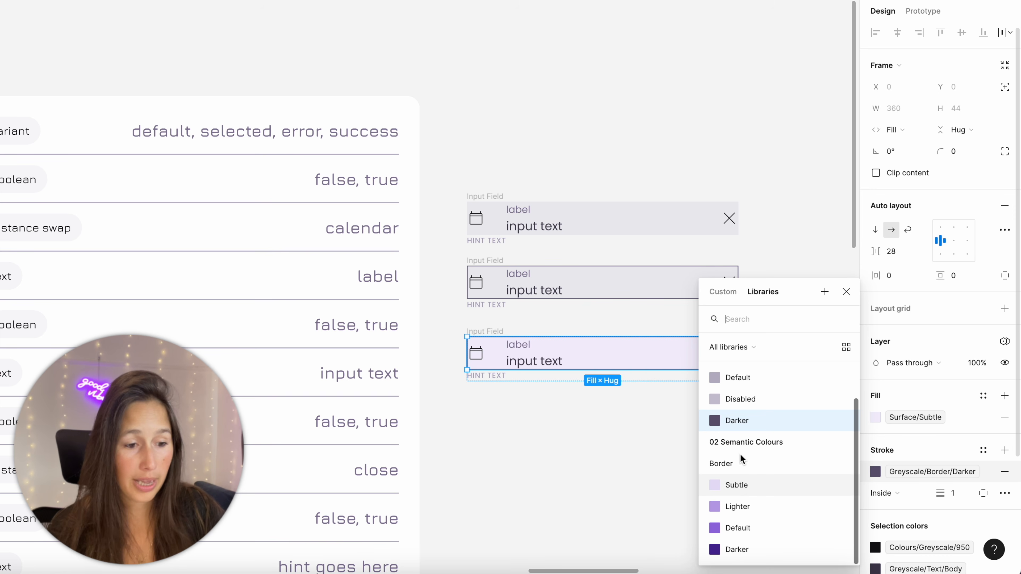
click(733, 540)
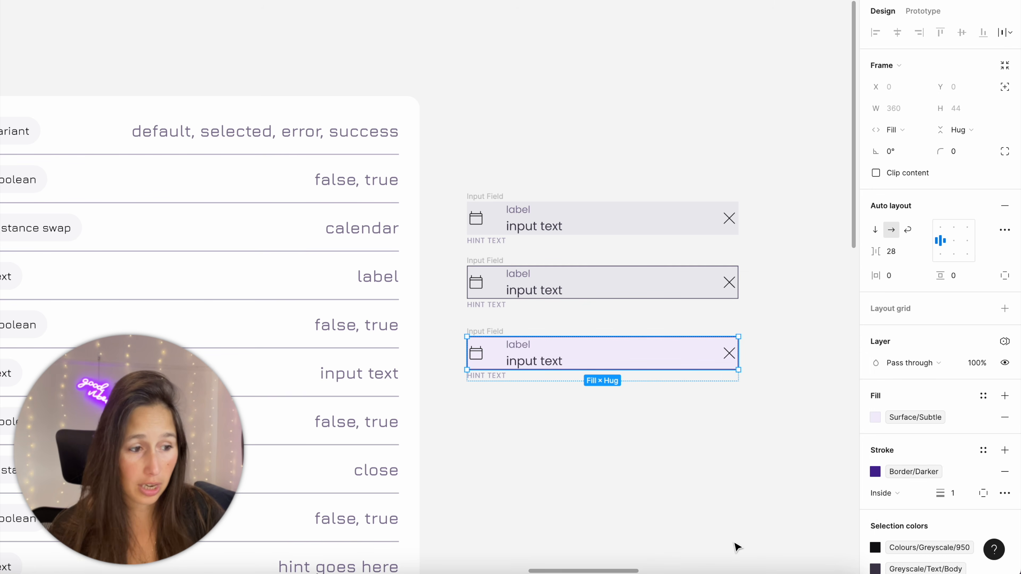
Apply the semantic Text/Label colour token to the label in the third Input Field.
scroll(915, 515, down, 3)
click(913, 464)
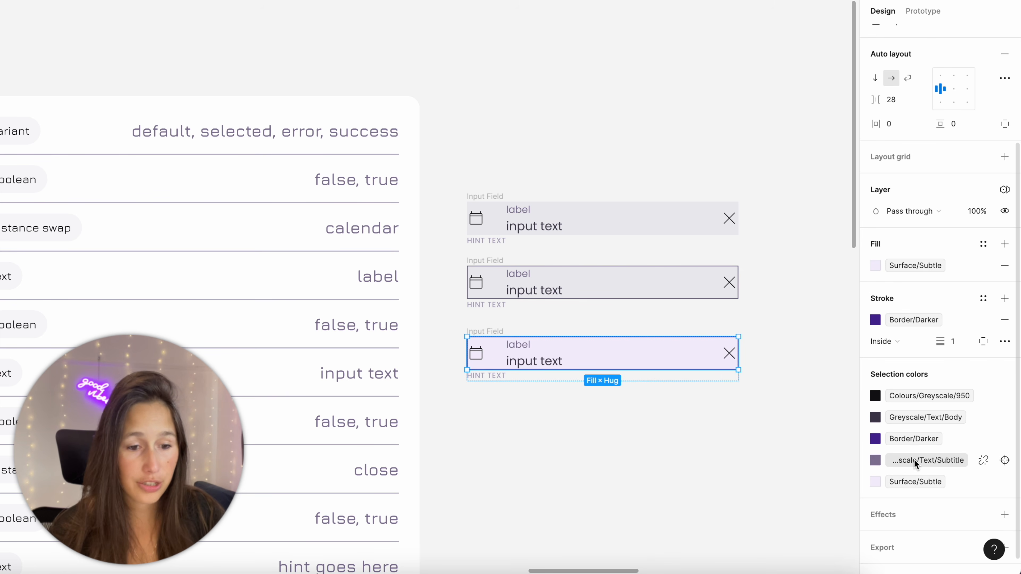
scroll(914, 462, down, 2)
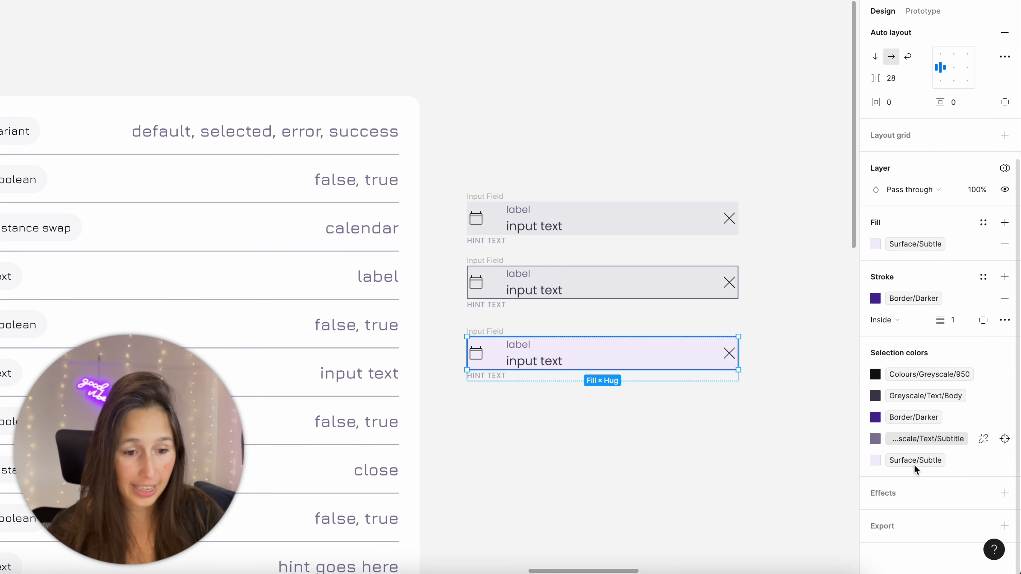
click(516, 346)
click(950, 295)
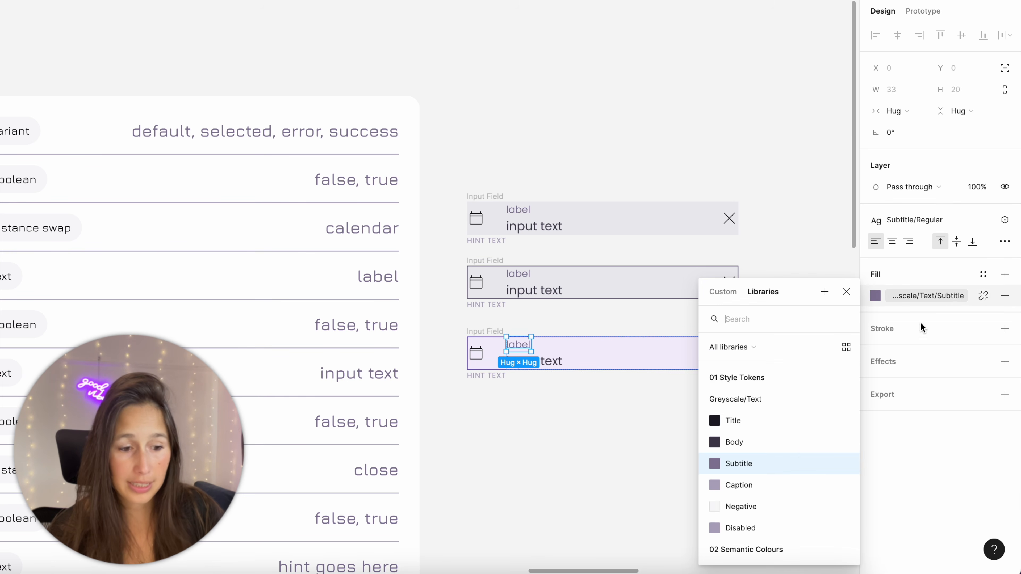
scroll(796, 456, down, 2)
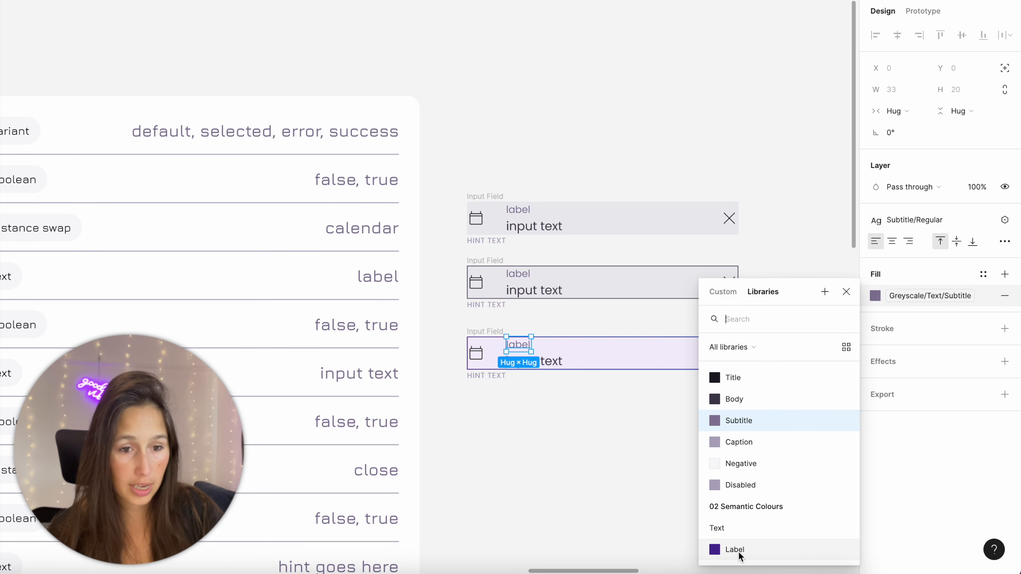
click(719, 550)
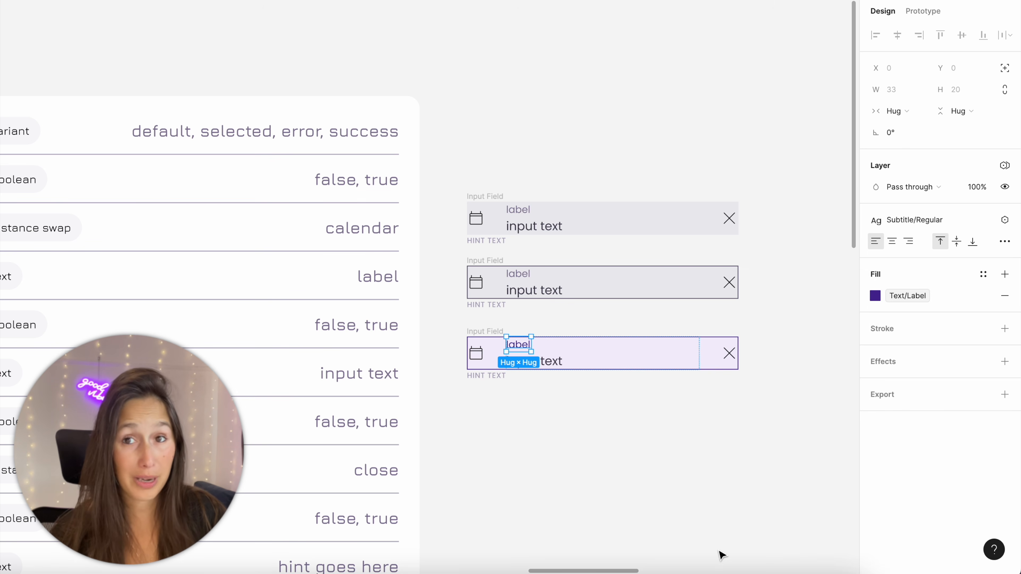
click(607, 497)
Apply the semantic Text/Label colour token to the hint text in the third Input Field.
click(488, 377)
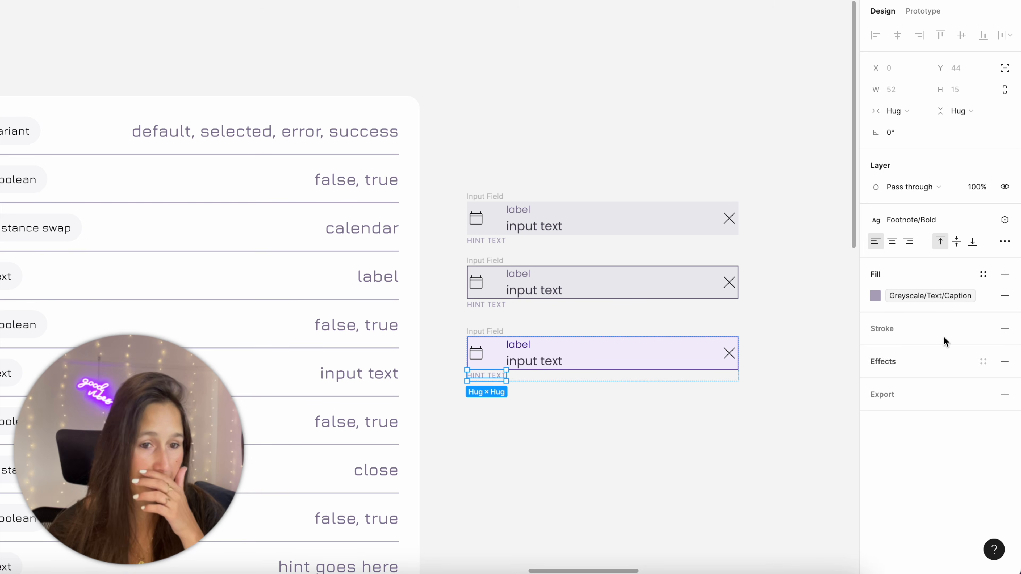
click(937, 296)
scroll(789, 454, down, 2)
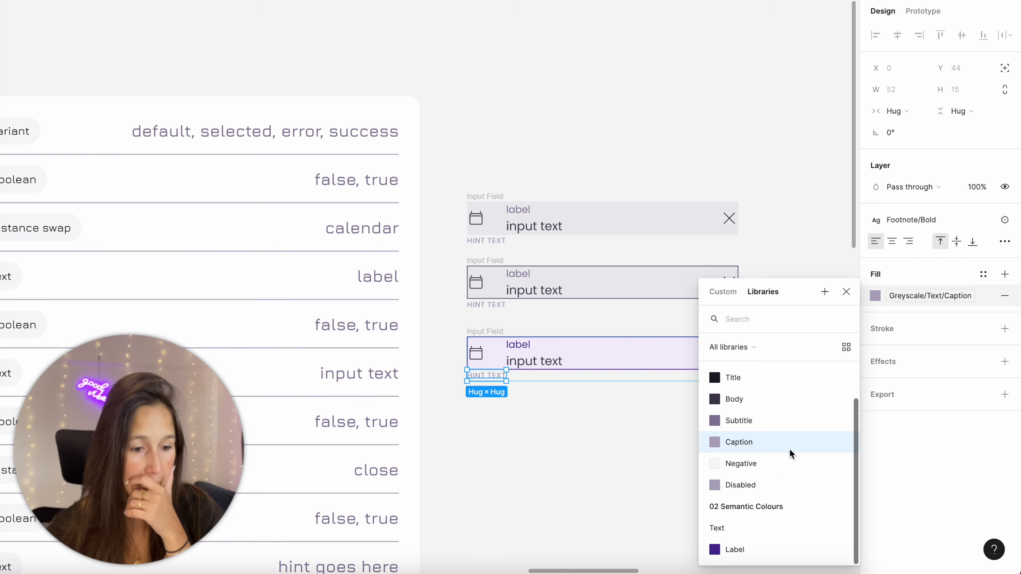
click(743, 556)
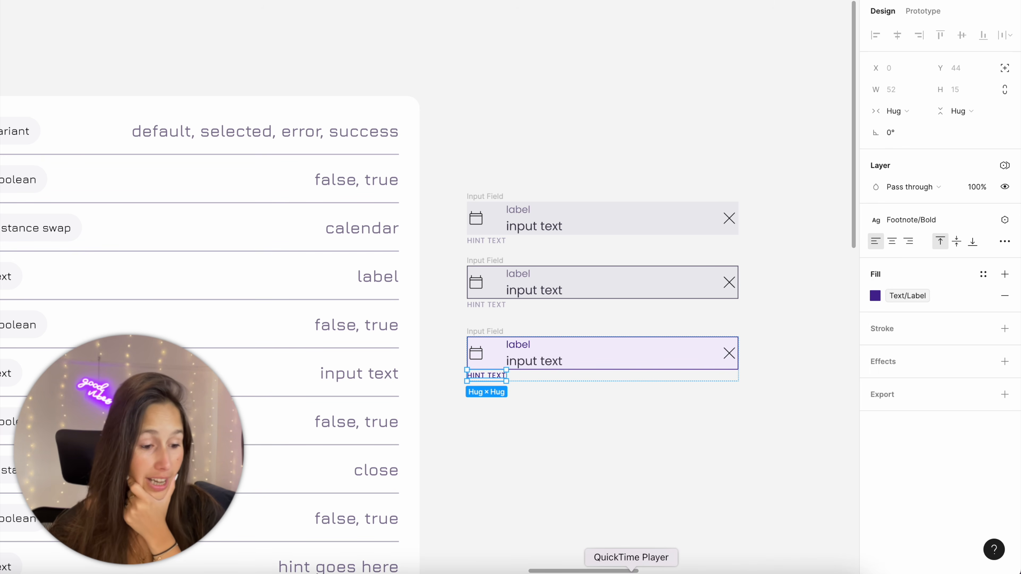
click(717, 408)
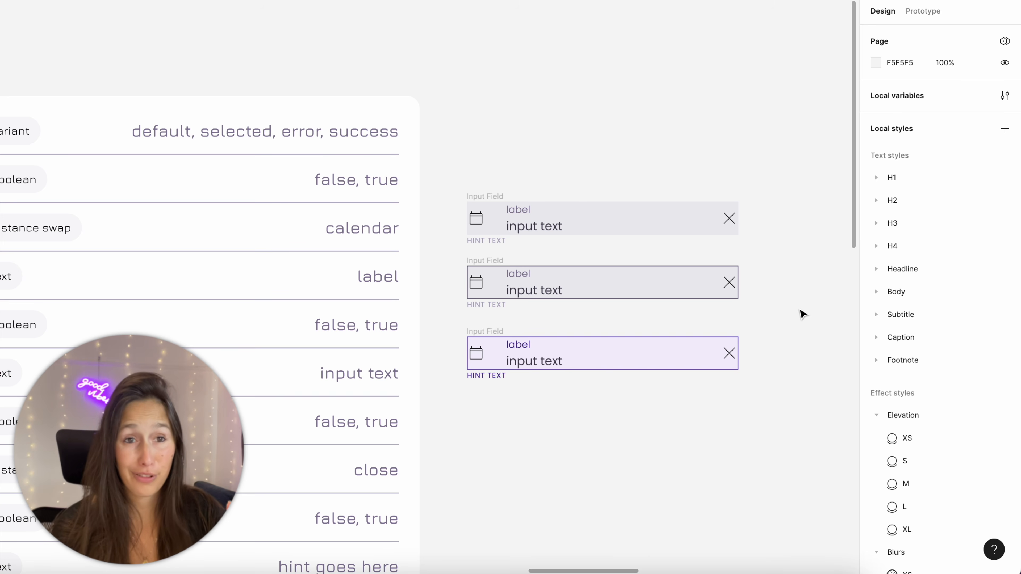
Switch the third Input Field frame's 02 Semantic Colours variable mode to Error.
click(1004, 96)
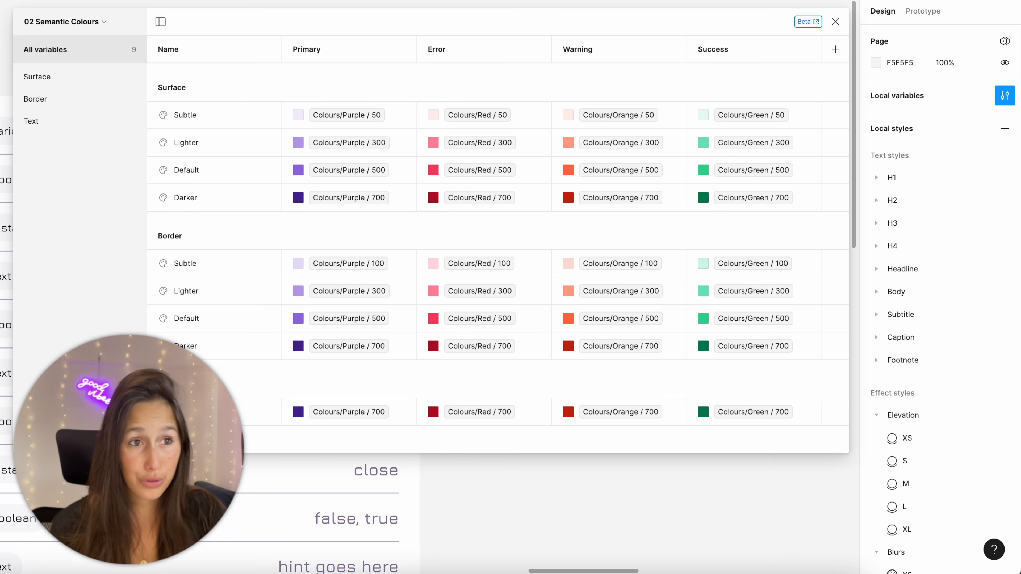
click(835, 22)
click(498, 330)
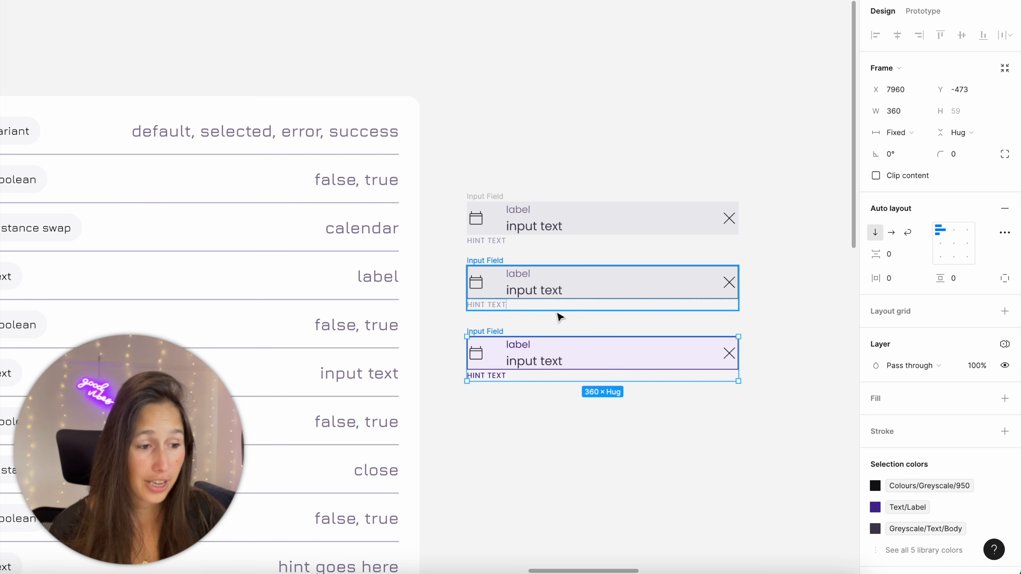
click(1006, 344)
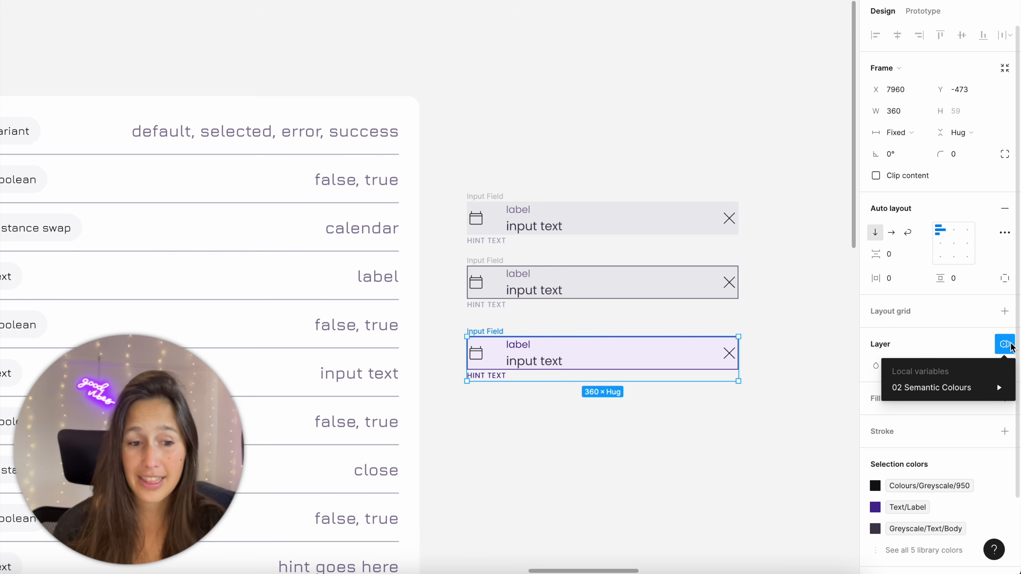
mouse_move(995, 388)
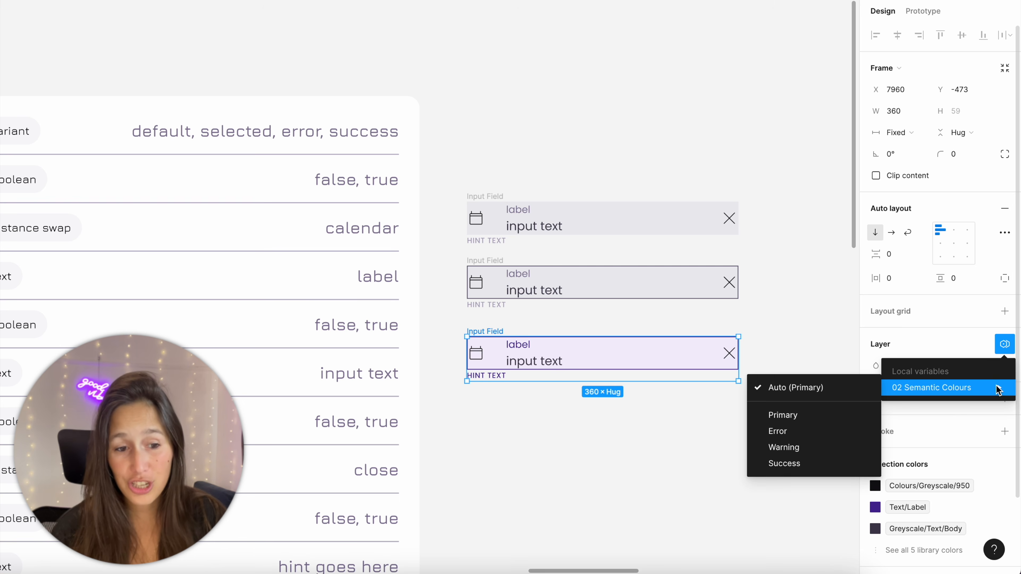
click(824, 440)
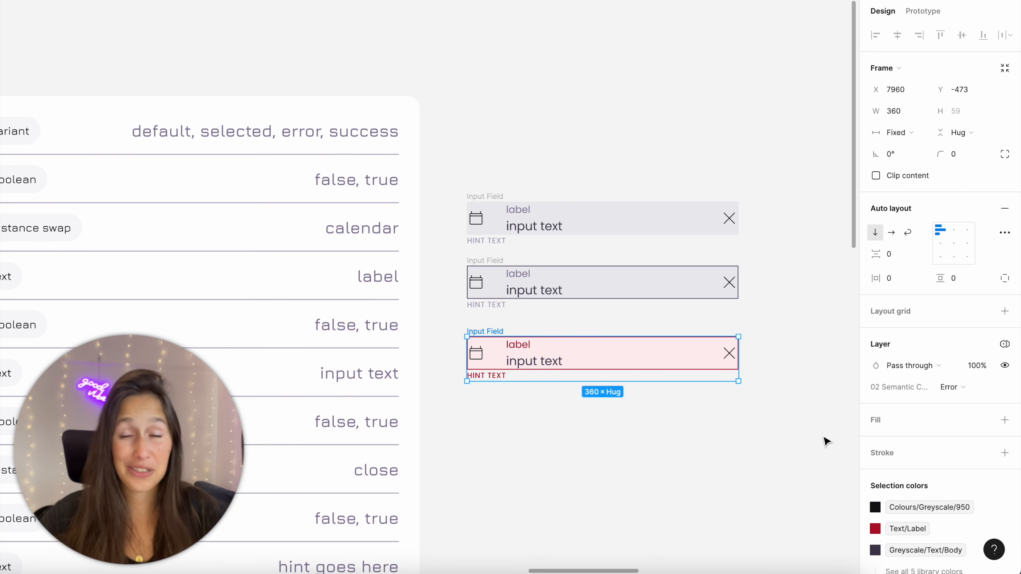
click(822, 71)
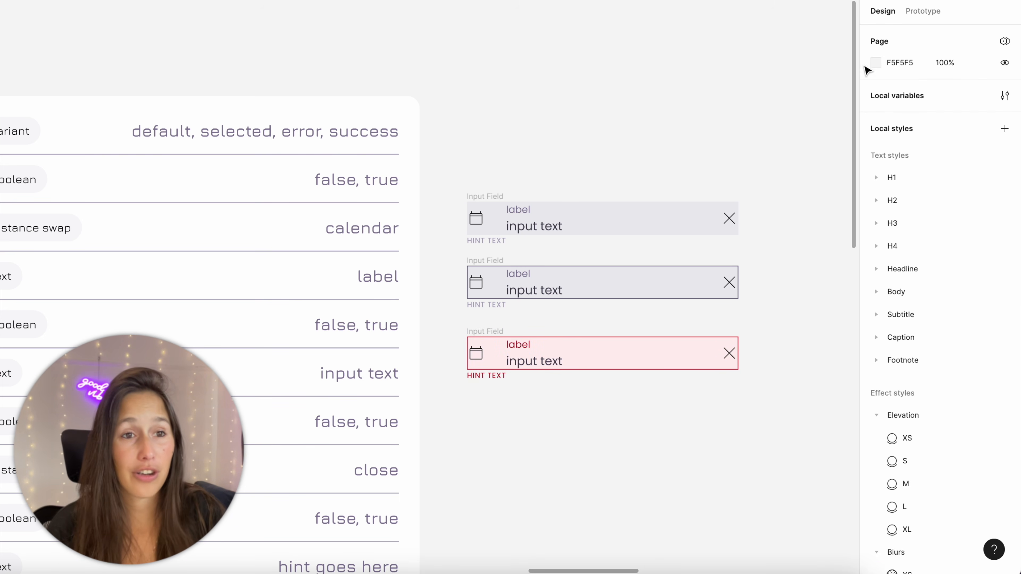
Duplicate the Error Input Field directly below itself and set the copy's 02 Semantic Colours mode to Success.
click(1004, 95)
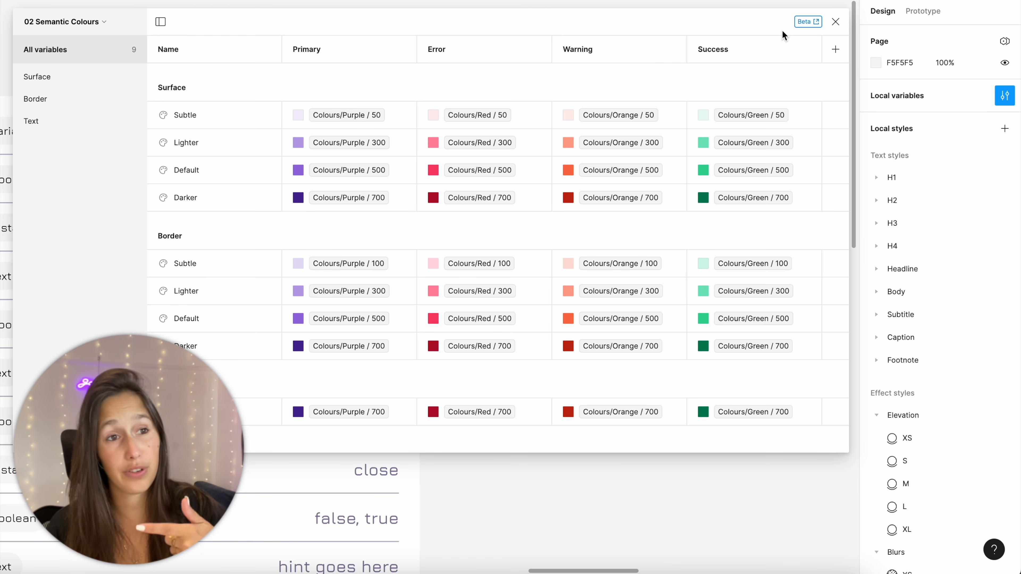
click(835, 21)
click(500, 331)
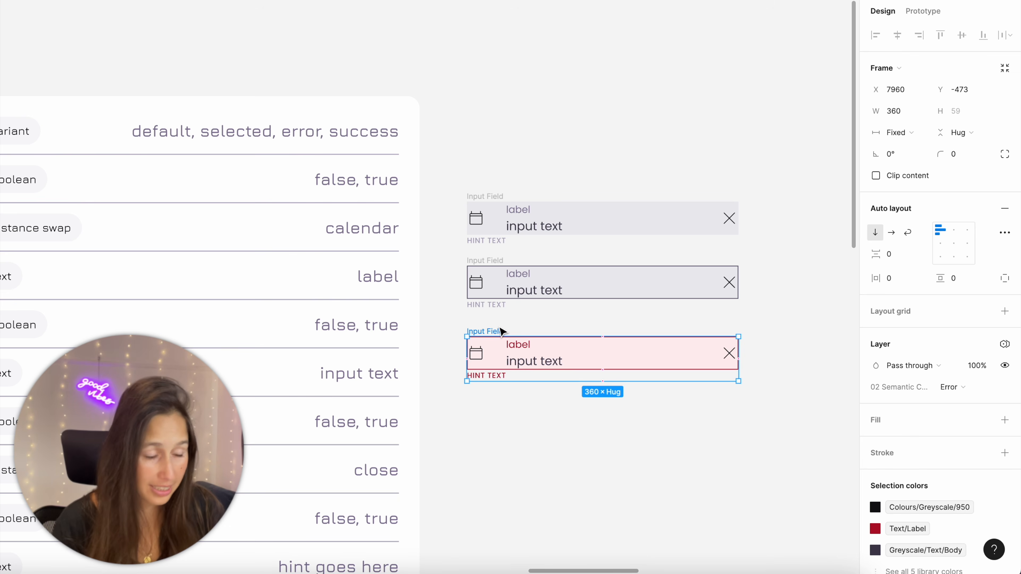
drag(506, 358, 518, 428)
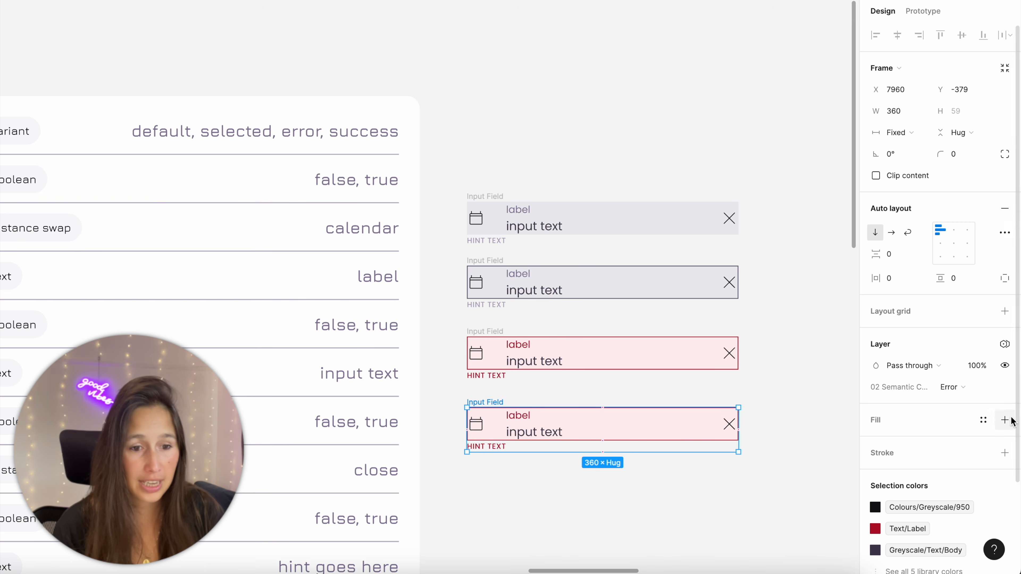
click(963, 386)
click(984, 419)
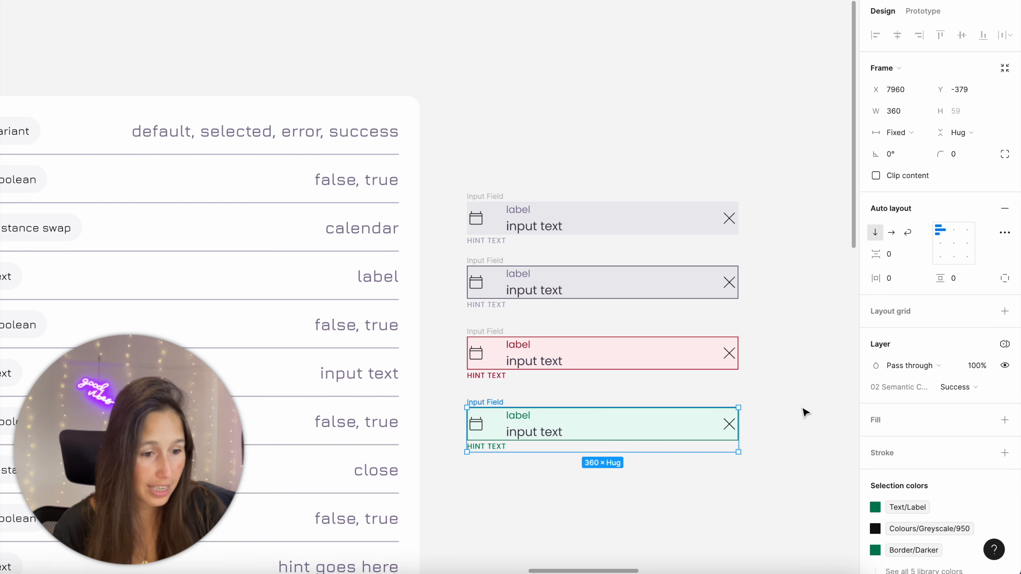
click(803, 407)
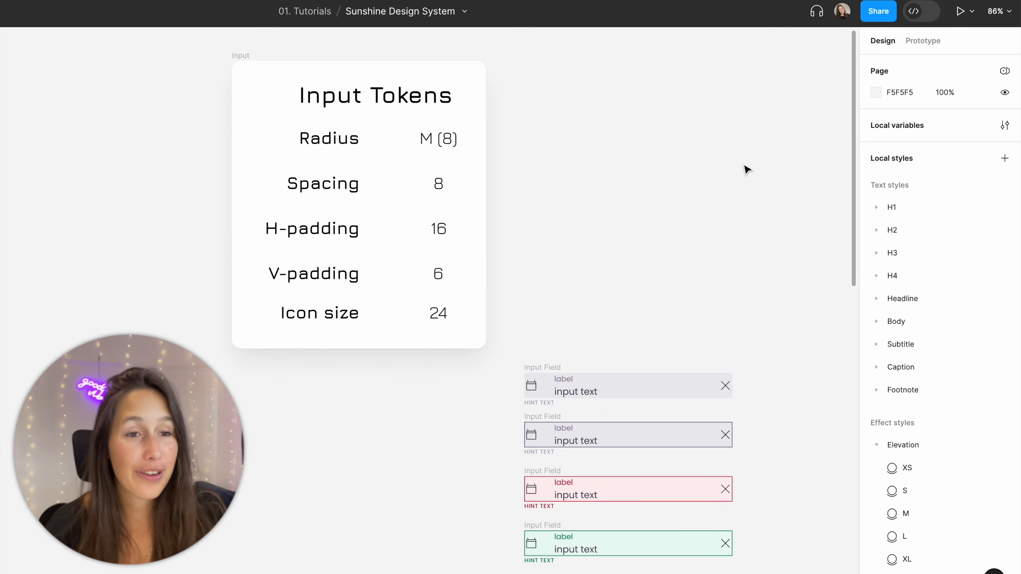
Rename the 04 Component Tokens variable collection to 04 Component Tokens SML.
click(1003, 124)
click(476, 57)
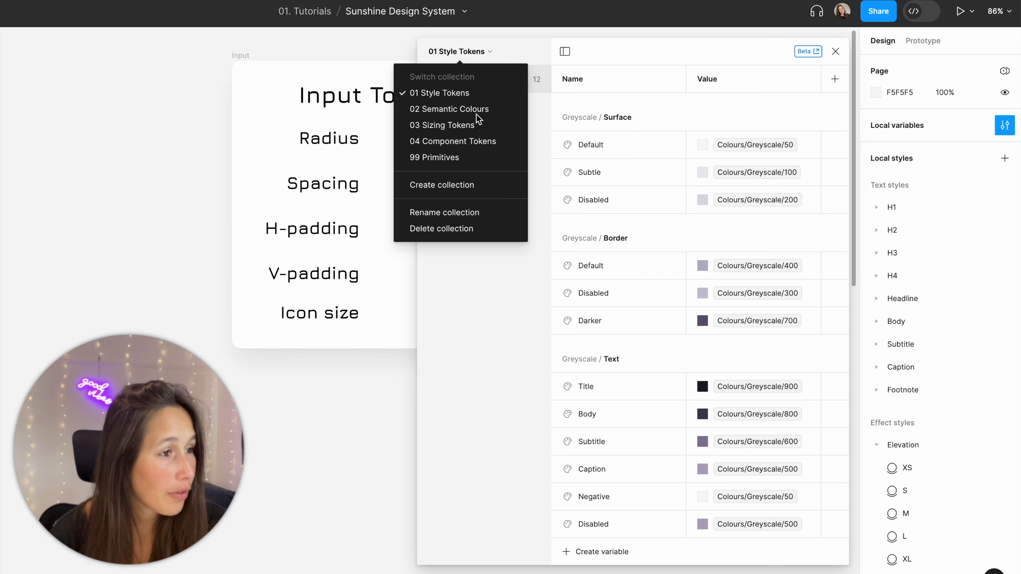
click(477, 141)
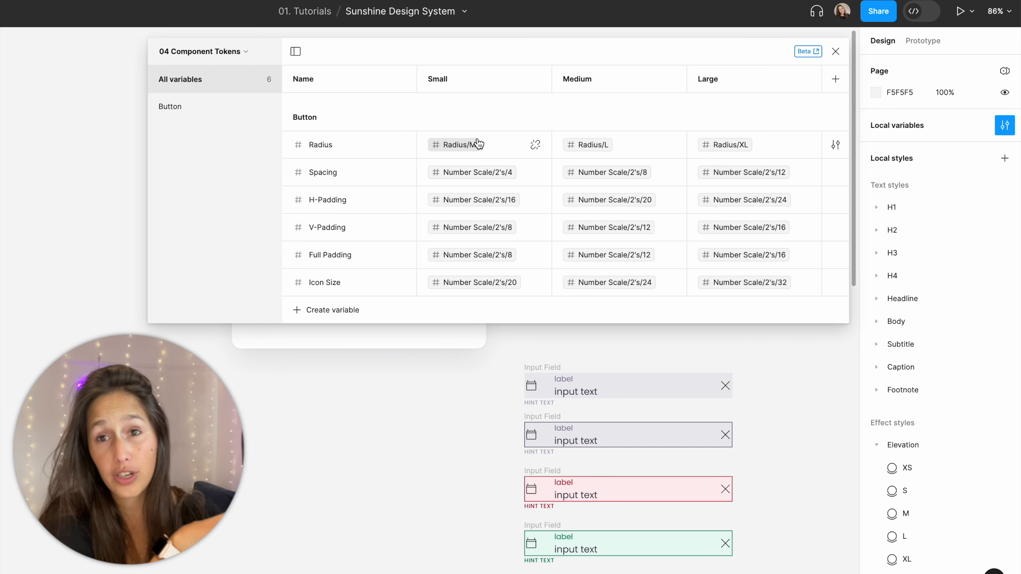
click(203, 51)
click(230, 213)
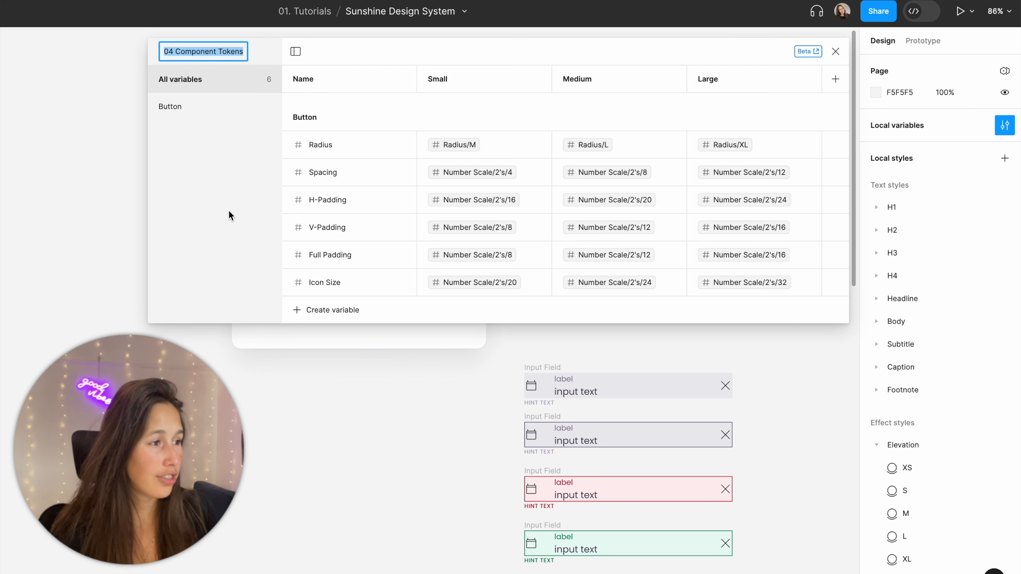
key(Right)
text(SML)
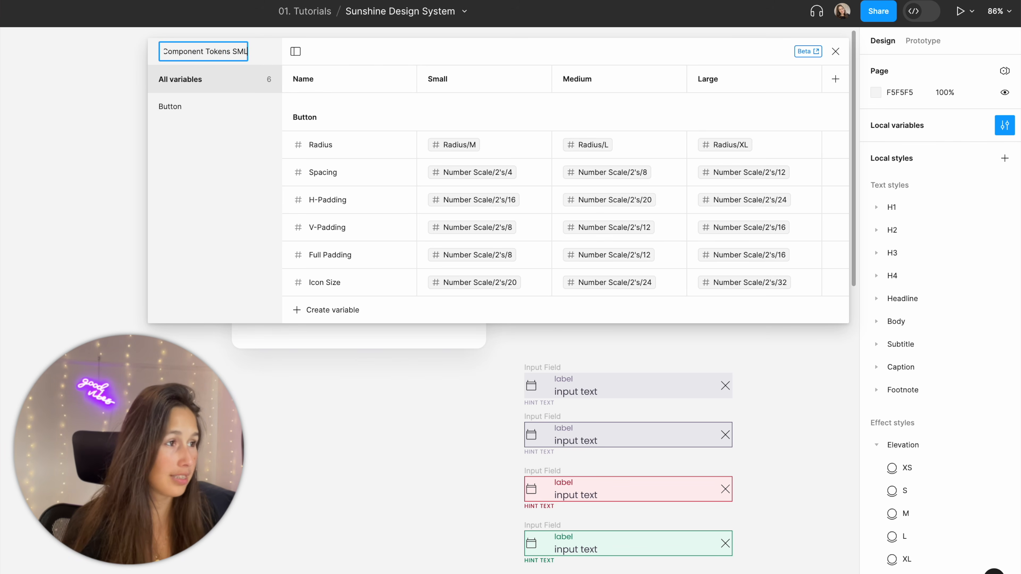
key(Return)
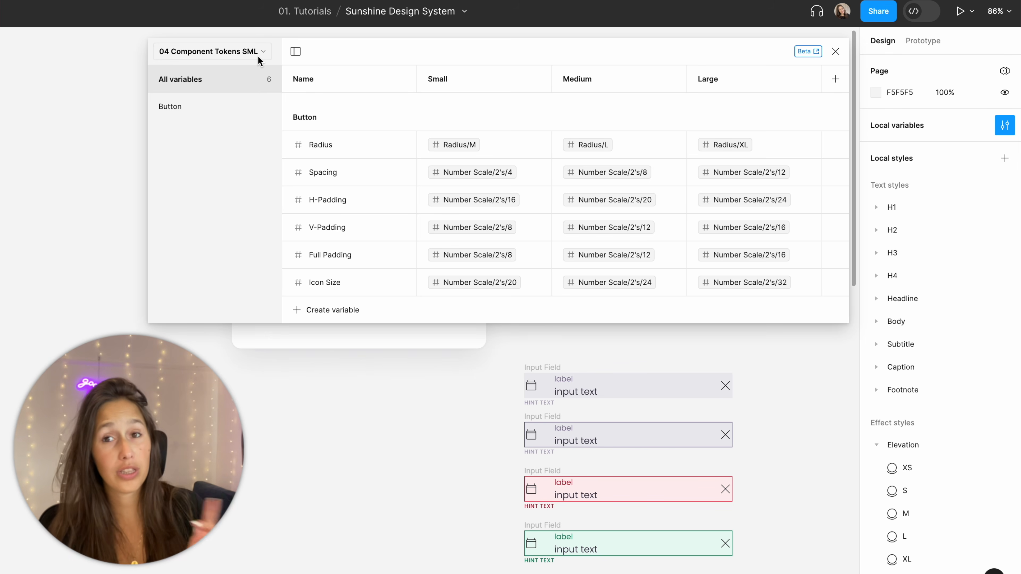
Create a new variable collection named 05 Component Tokens.
click(259, 57)
click(209, 186)
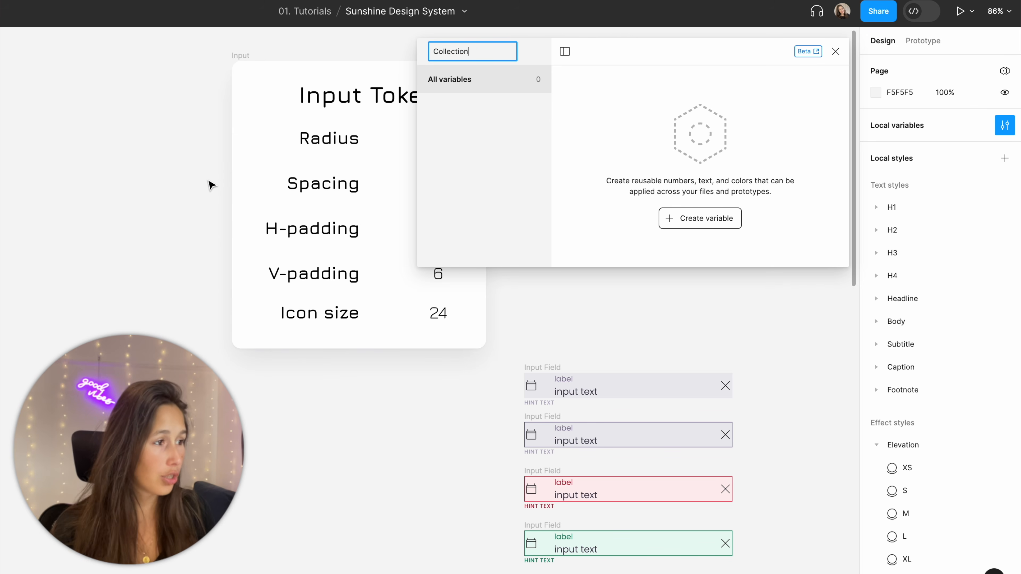
key(ctrl+a)
text(0)
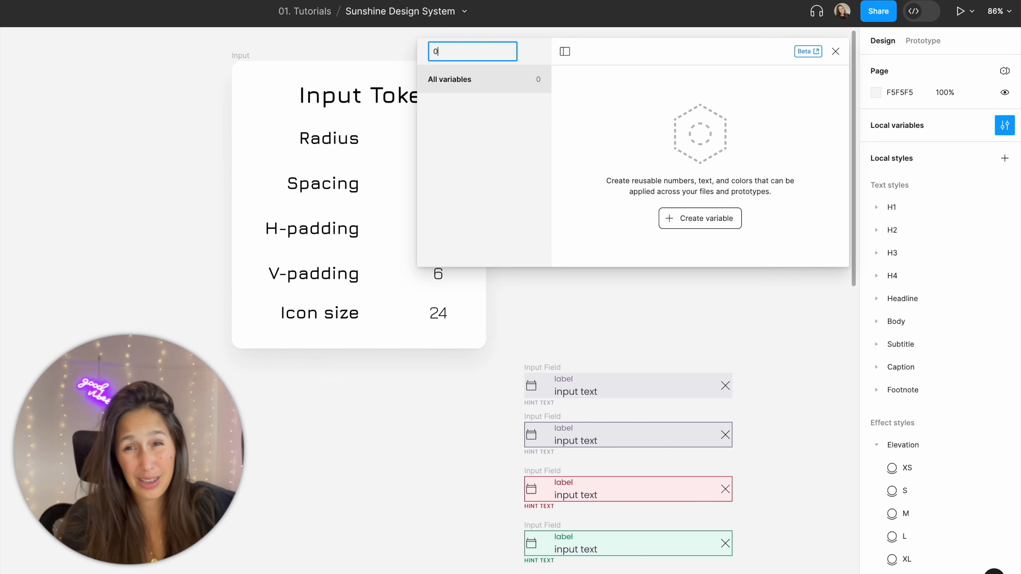
text(5 Component Tokens)
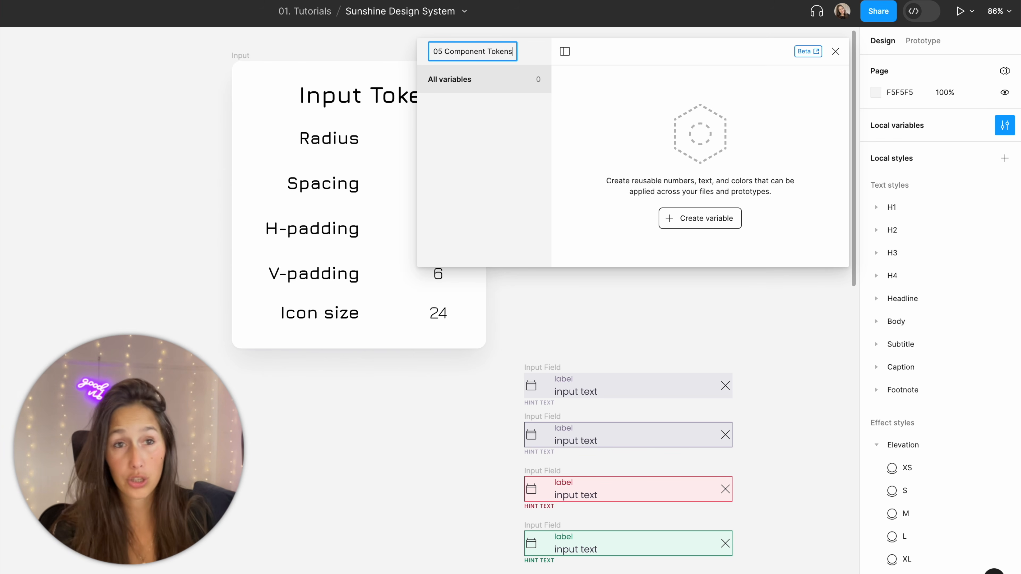
key(Return)
Add a number variable named Radius in an Input Field group of the 05 Component Tokens collection and show that group.
click(699, 218)
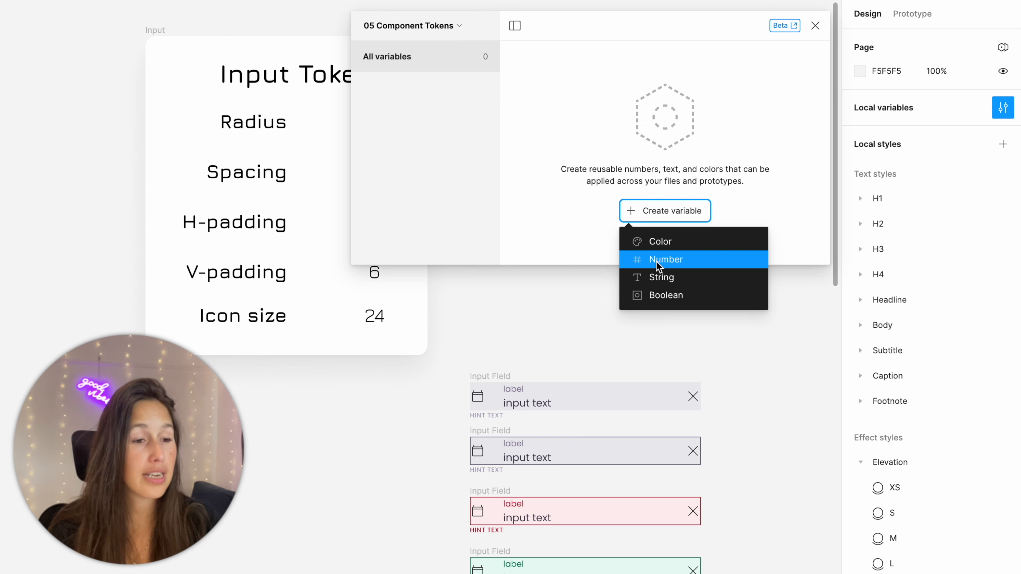
click(657, 262)
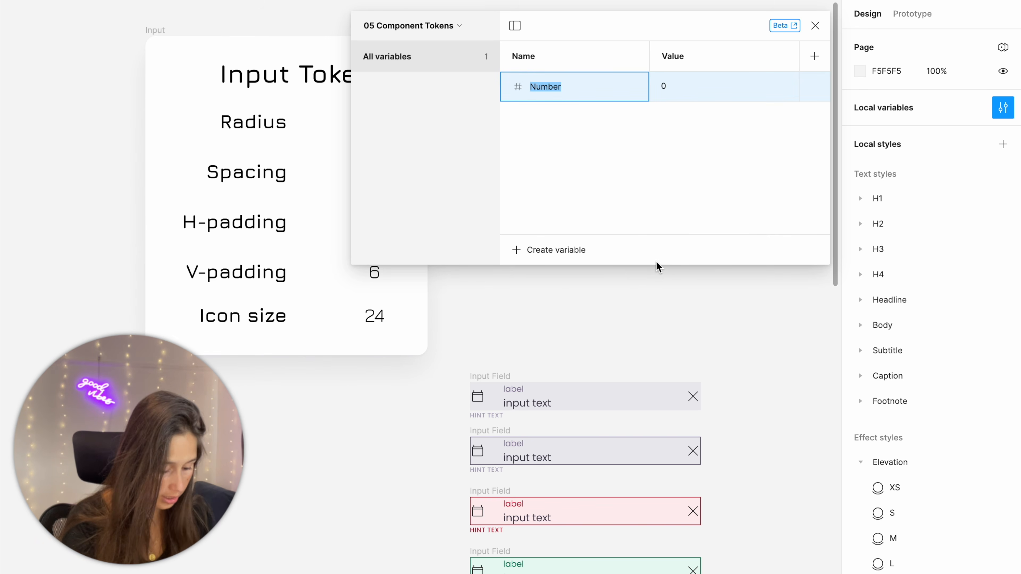
text(Input Field )
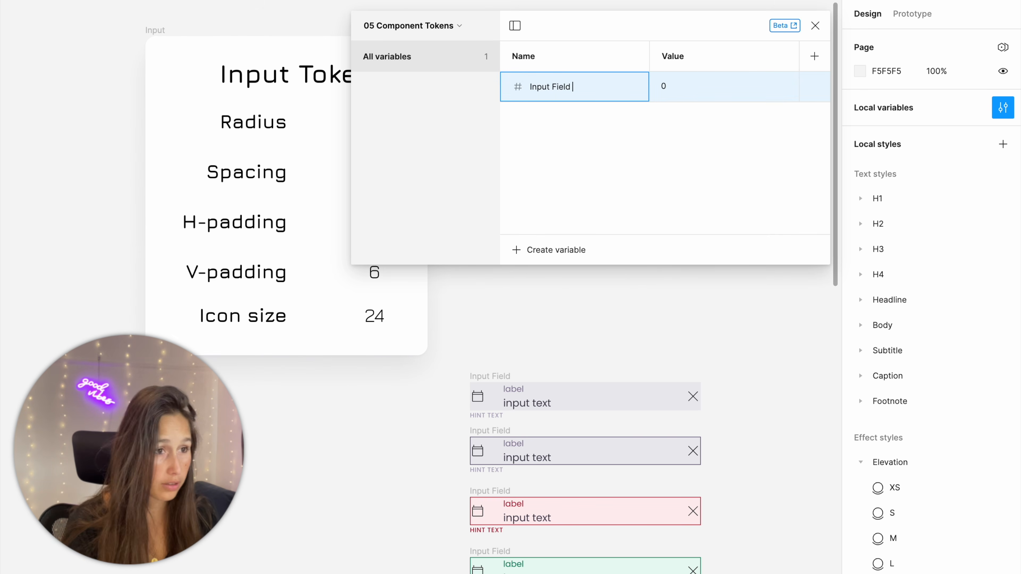
text(/ Radius)
key(Return)
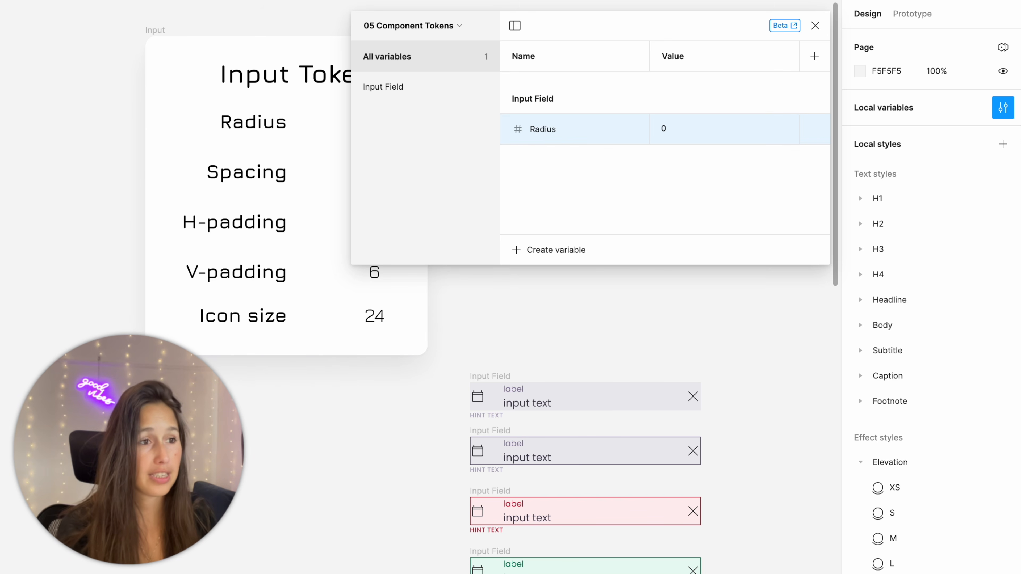
click(431, 91)
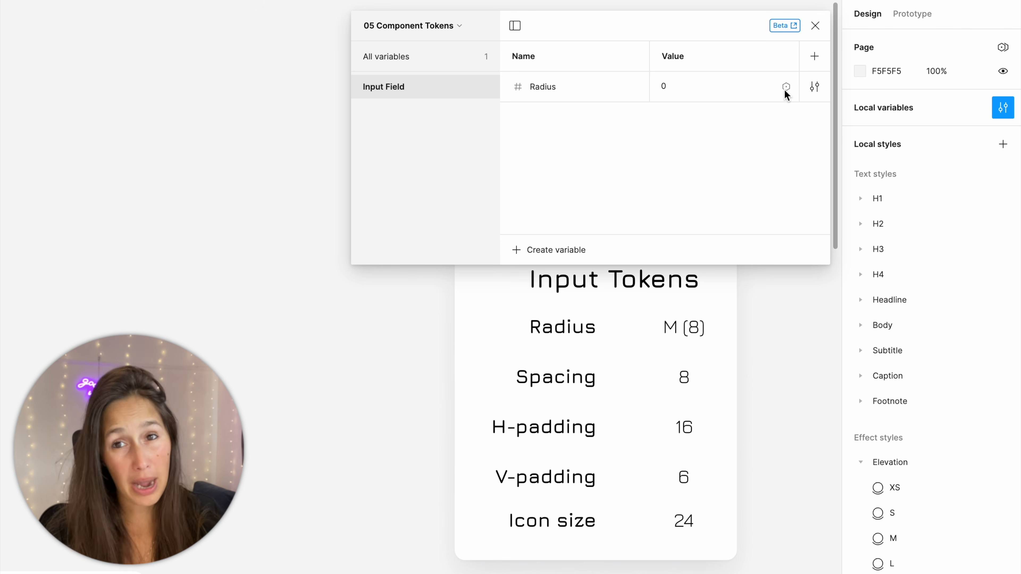
Examine the radius variables in 03 Sizing Tokens and the 2's number scale in 99 Primitives, then return to the Input Field tokens.
click(457, 31)
click(452, 107)
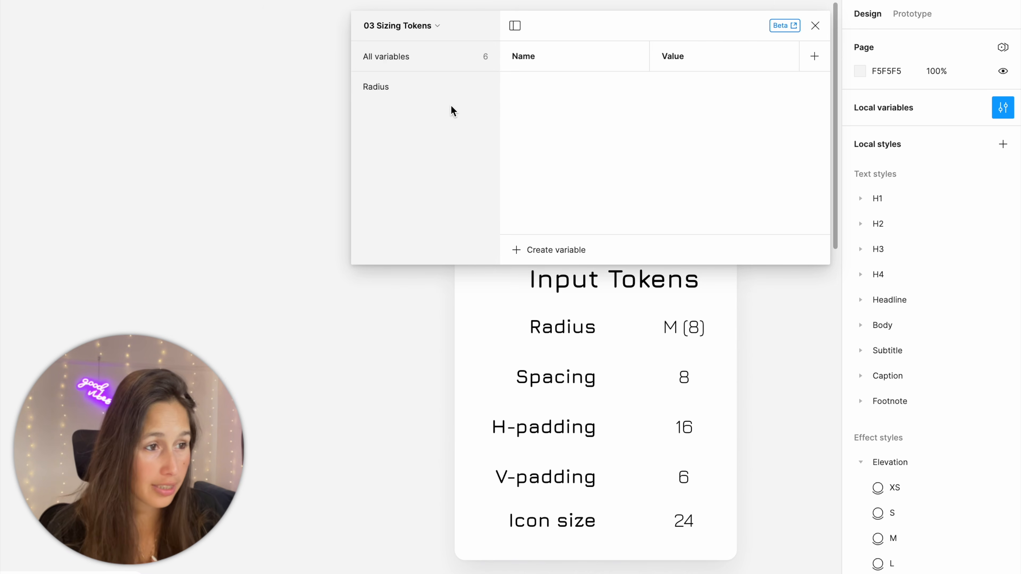
click(413, 90)
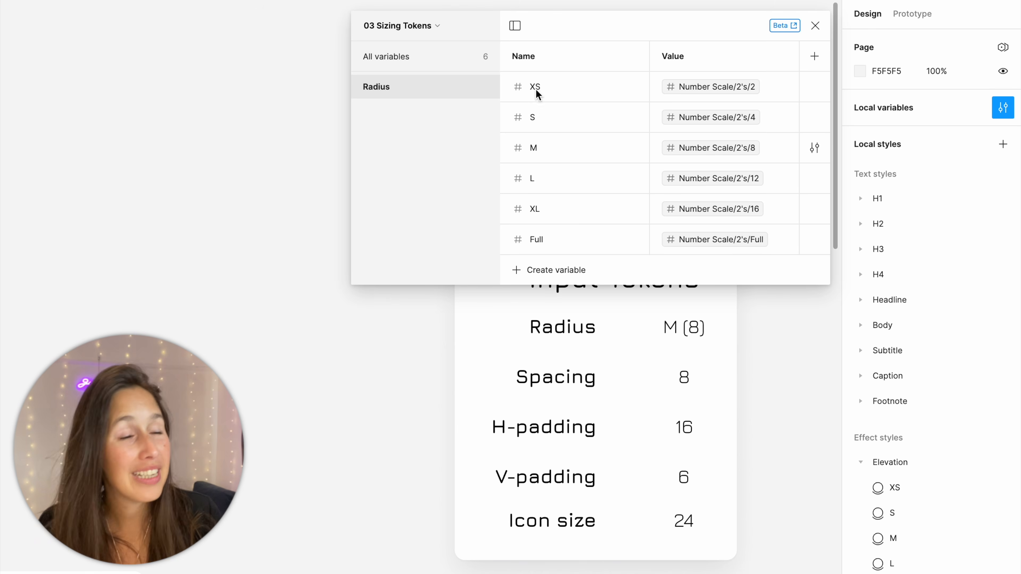
click(425, 32)
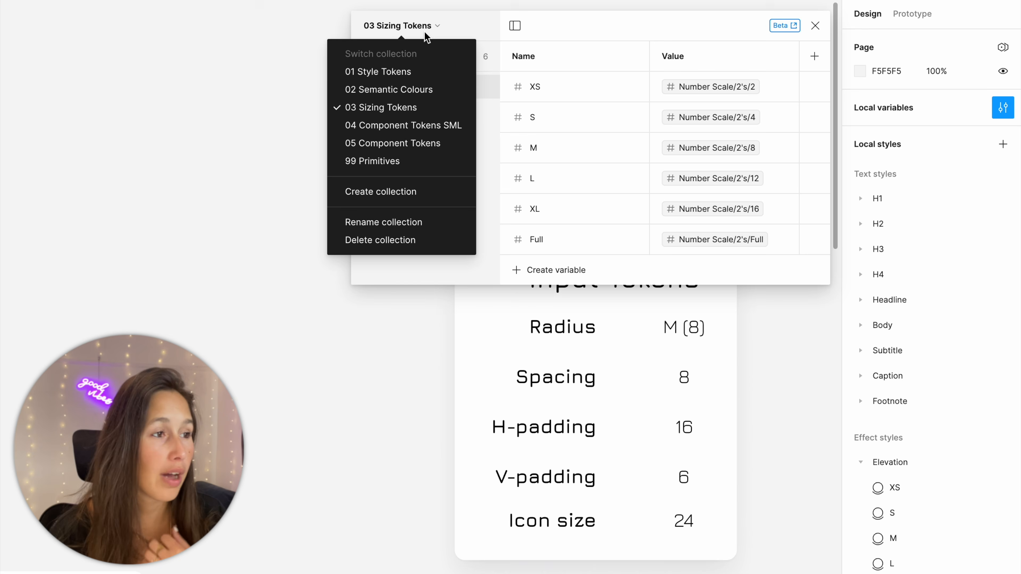
click(402, 158)
scroll(405, 216, down, 3)
click(385, 250)
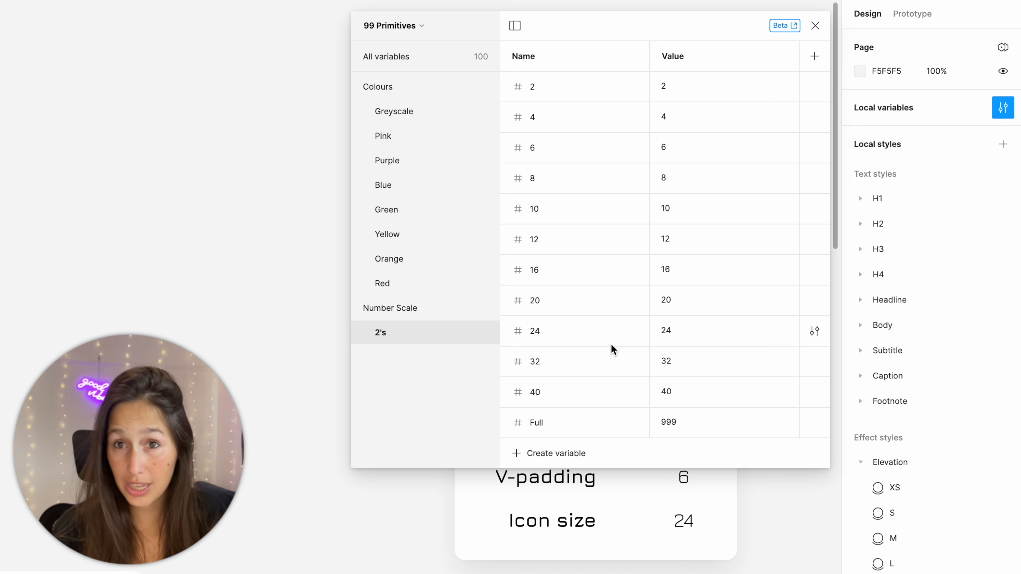
click(389, 26)
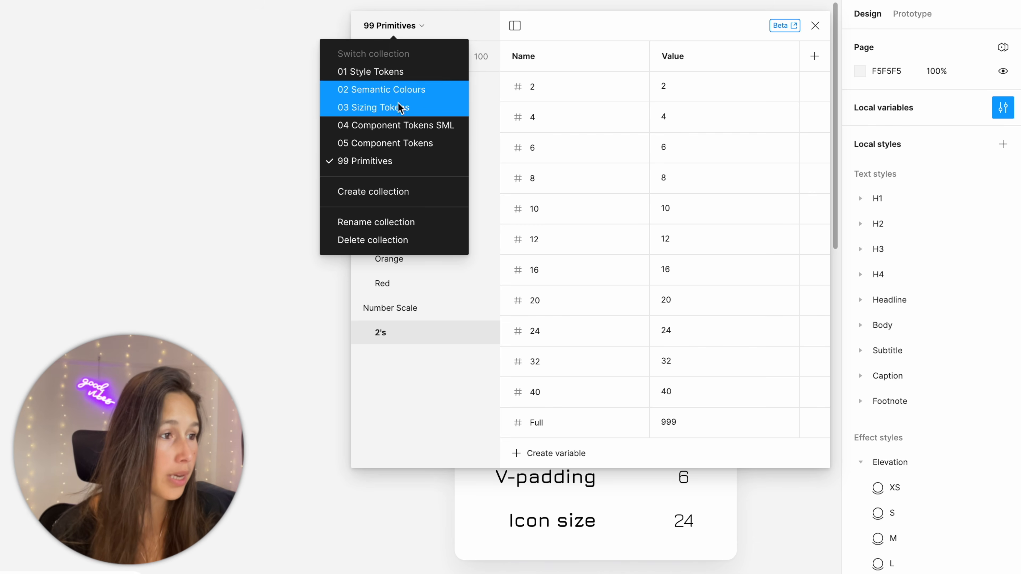
click(402, 148)
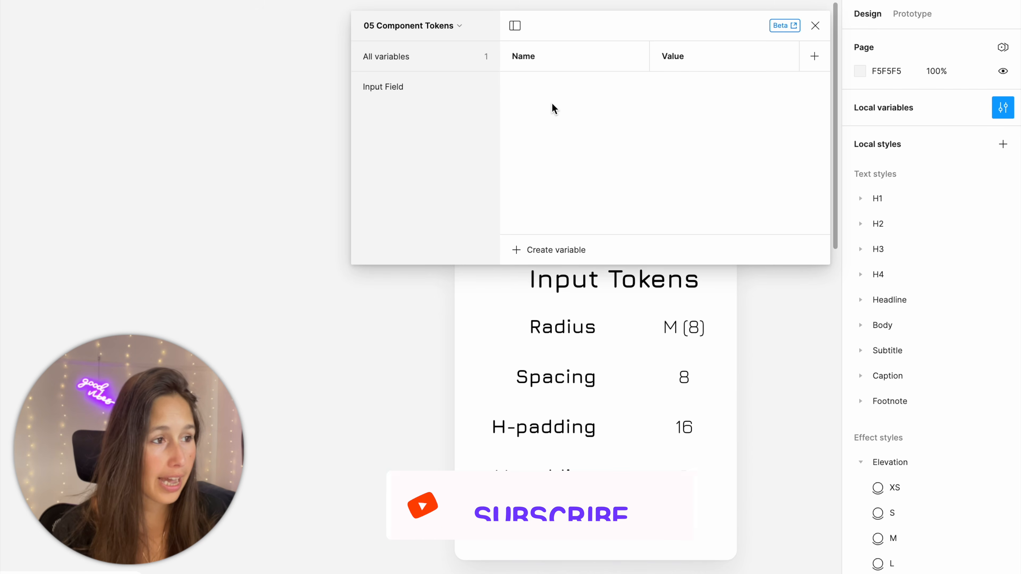
click(440, 86)
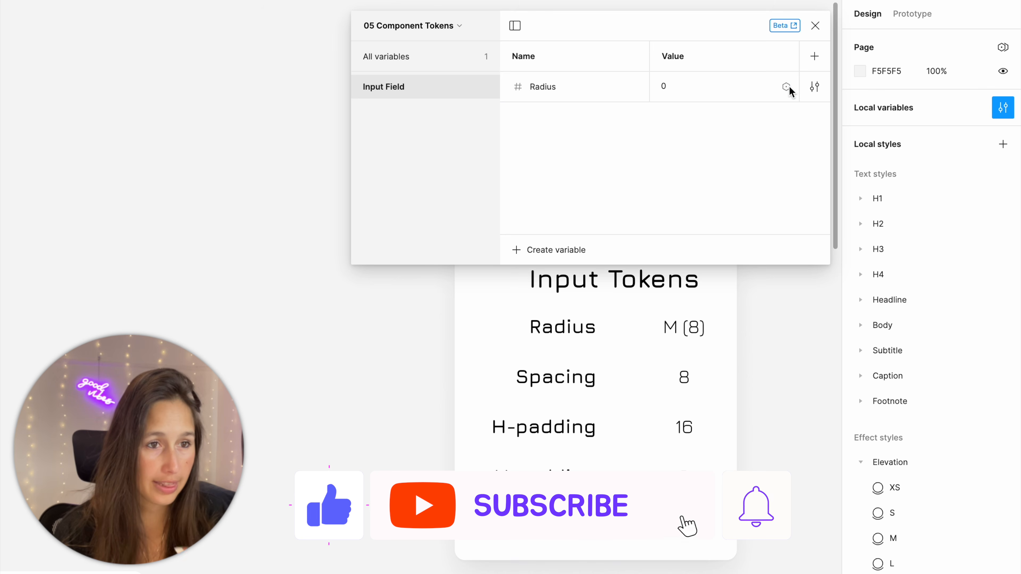
Link the Radius variable to Radius/M and add a number variable named Spacing linked to Number Scale/2's/8.
click(787, 87)
click(708, 272)
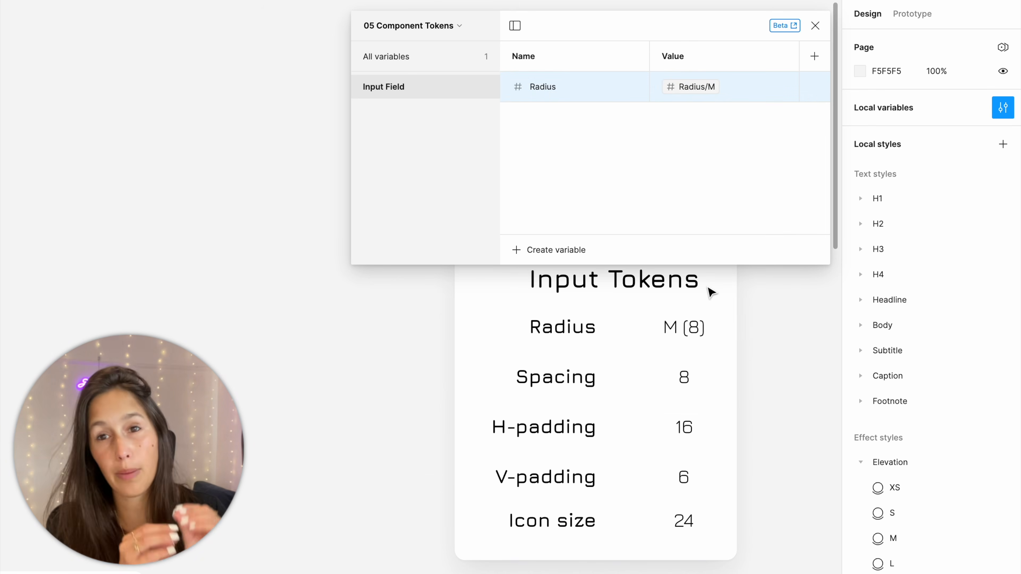
click(571, 247)
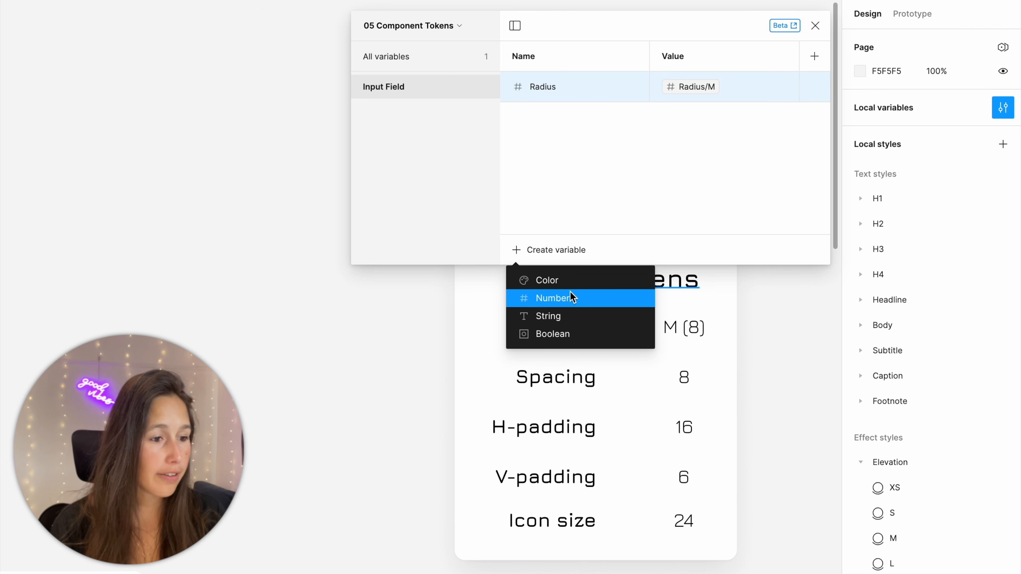
click(572, 297)
text(Spacing)
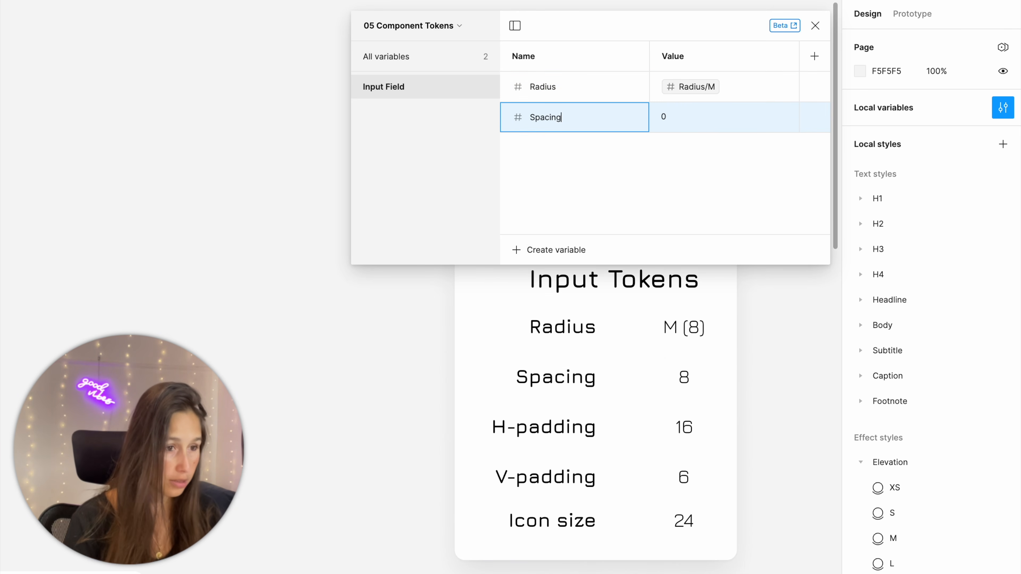
click(785, 118)
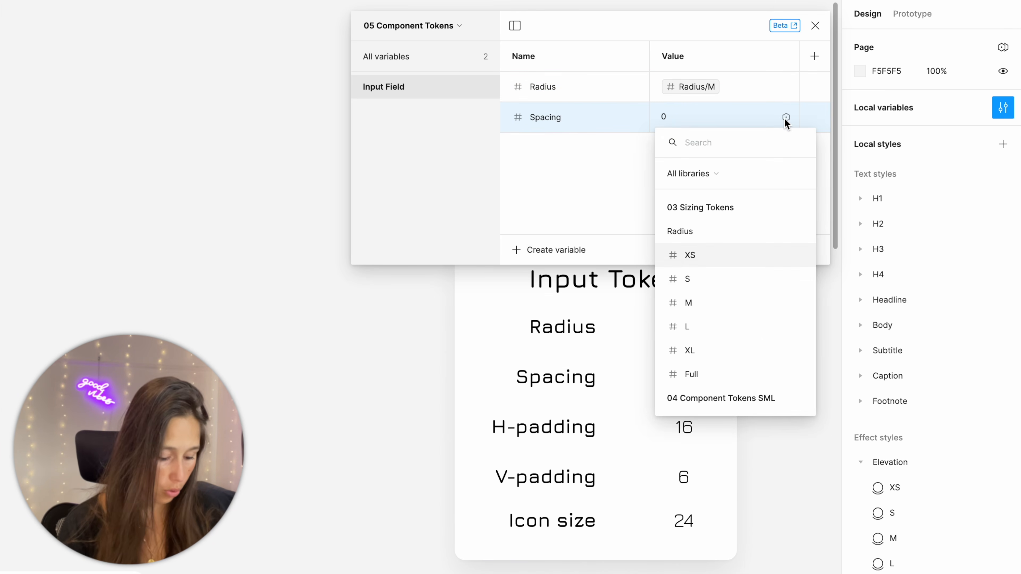
text(8)
click(704, 231)
Add a number variable named H-Padding to the Input Field group and link it to Number Scale/2's/16.
click(544, 241)
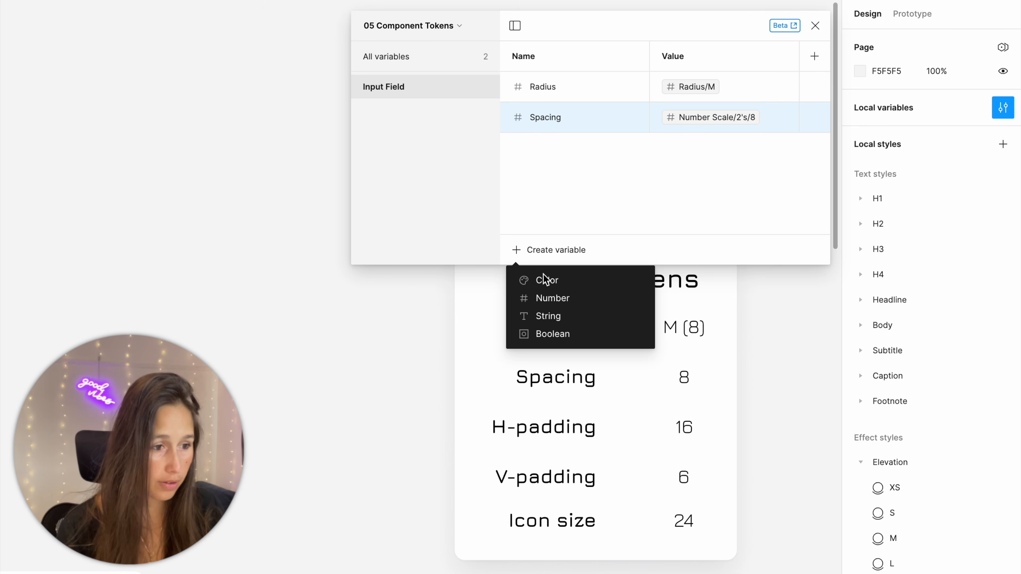
click(572, 298)
text(H-Padding)
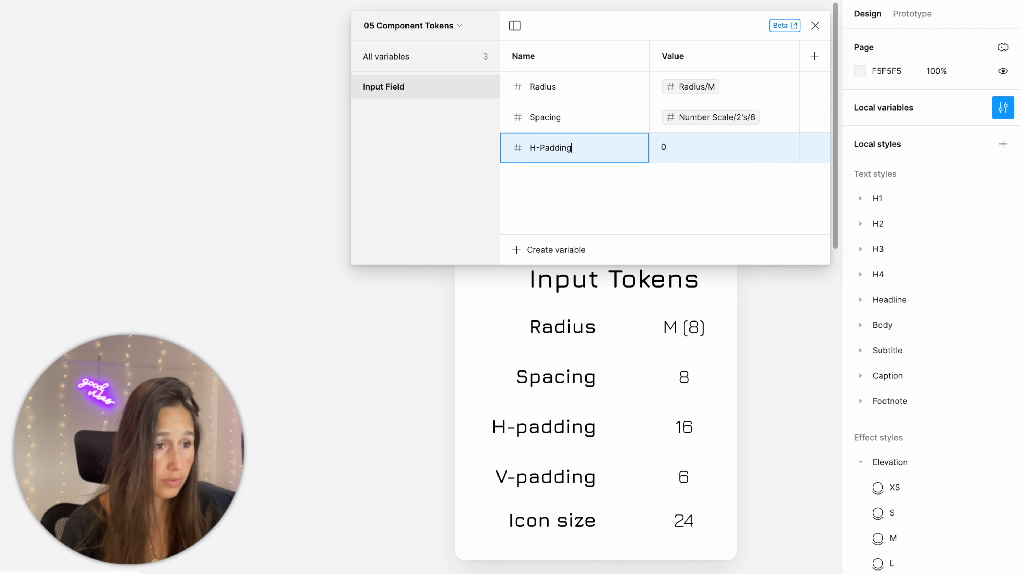
key(Return)
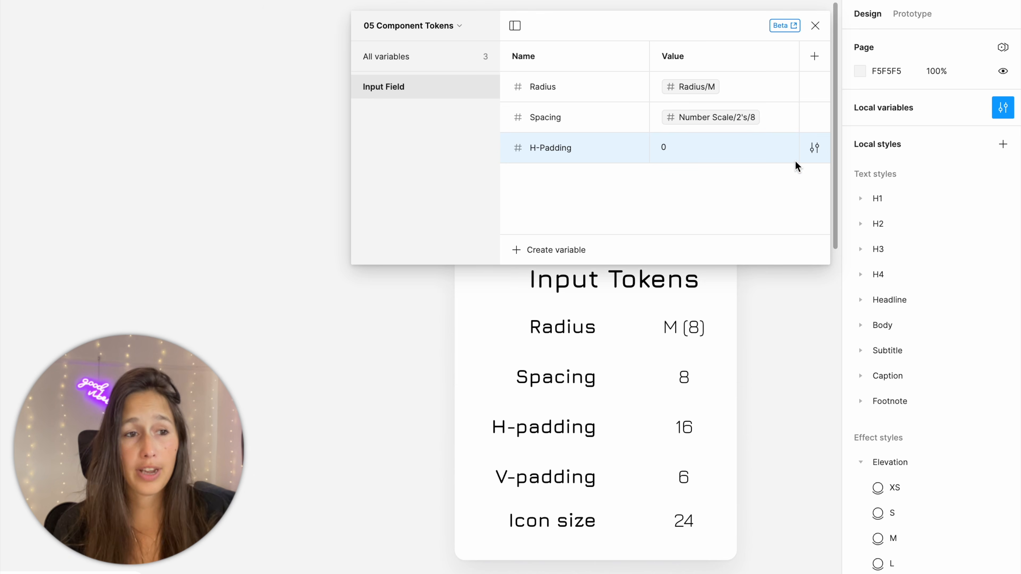
click(786, 149)
text(16)
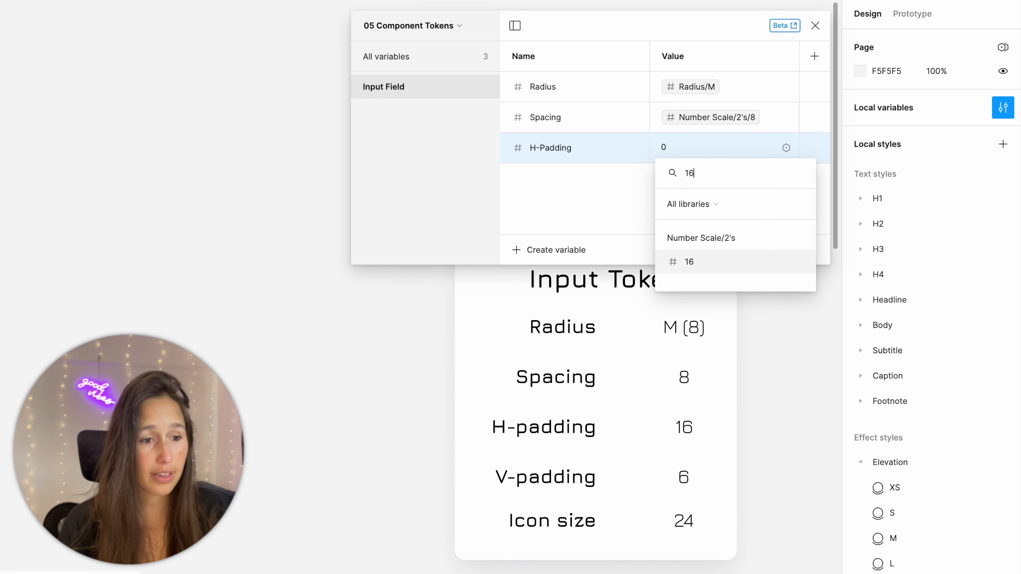
key(Return)
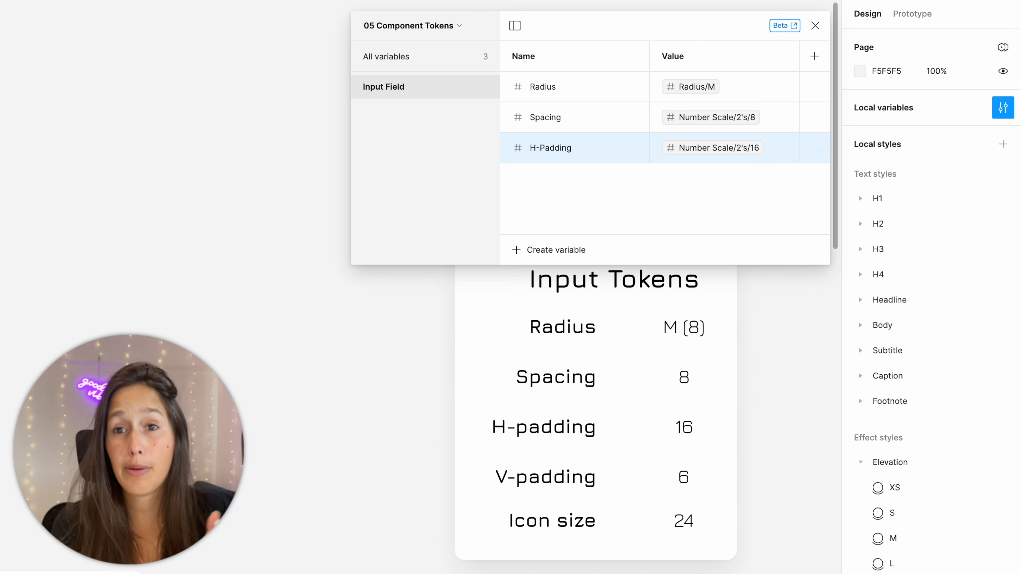
Add a number variable named V-Padding to the Input Field group.
click(528, 251)
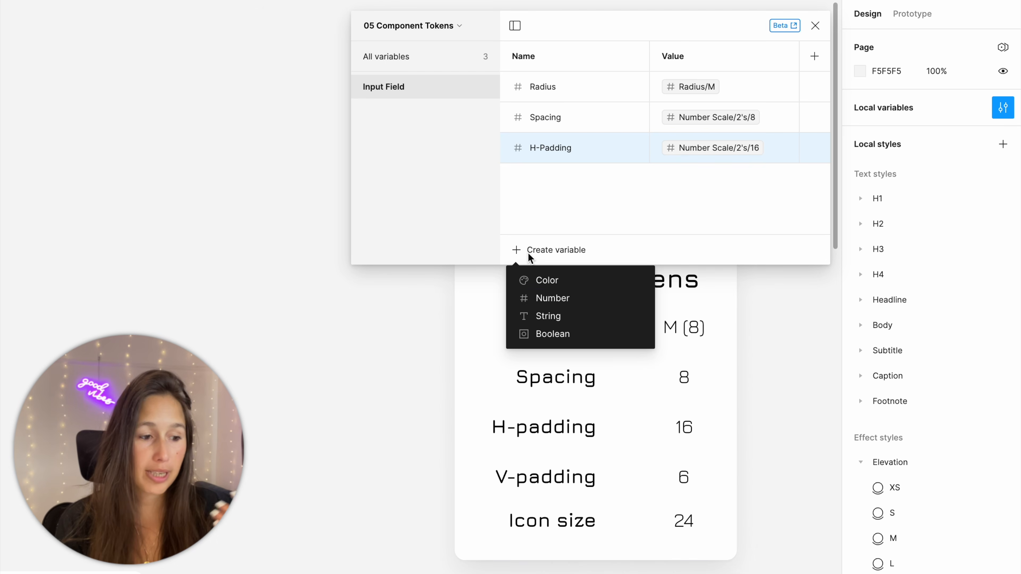
click(578, 310)
text(V)
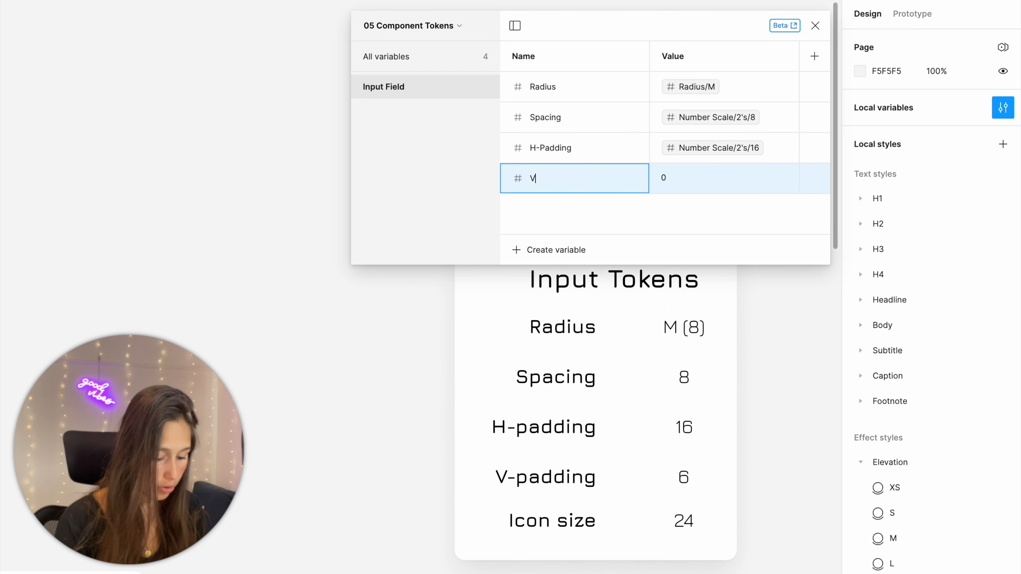
text(-Oadding)
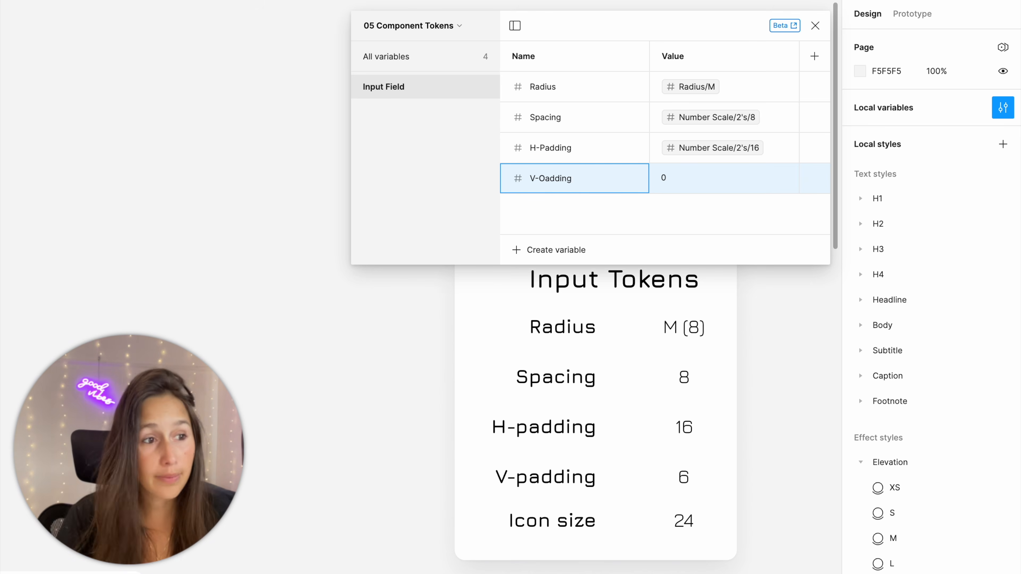
click(546, 178)
key(BackSpace)
text(P)
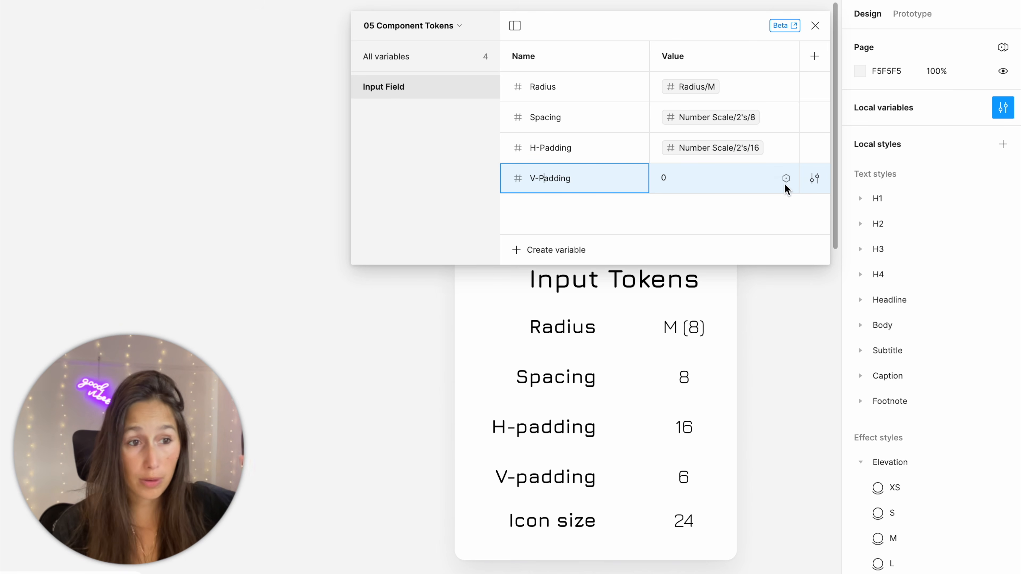
Link the V-Padding variable to Number Scale/2's/8.
click(786, 182)
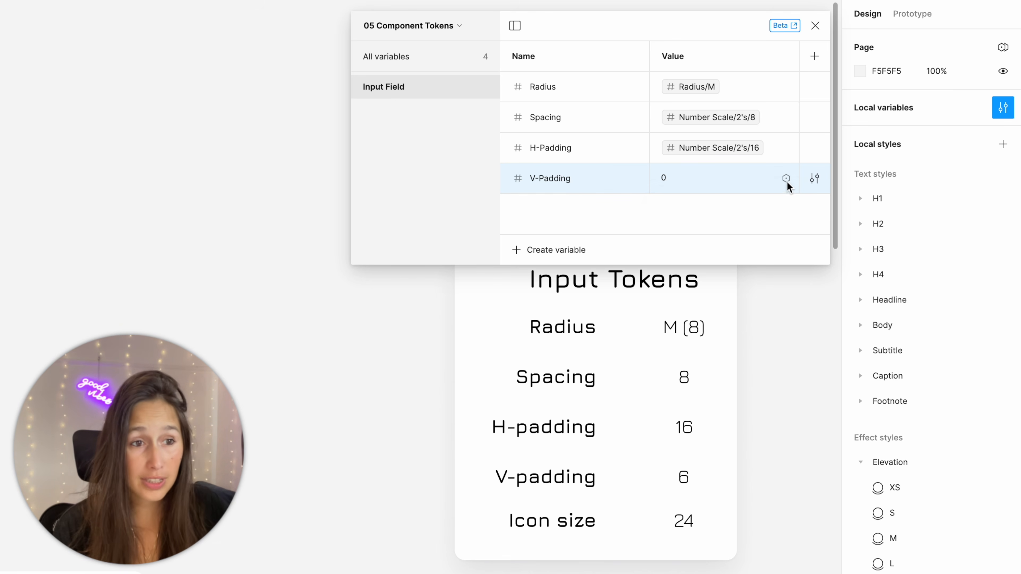
click(787, 182)
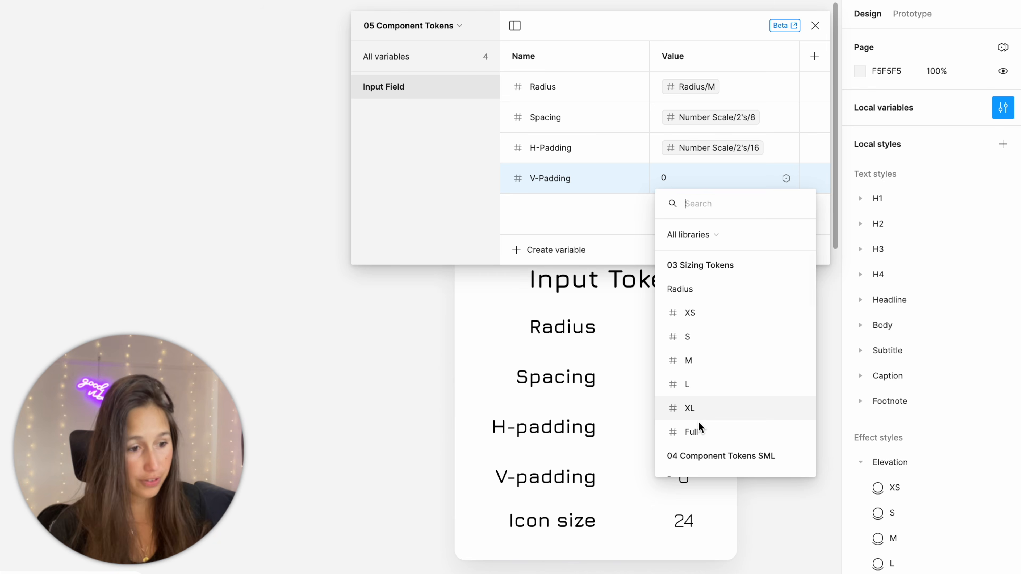
scroll(699, 427, down, 5)
scroll(700, 427, up, 5)
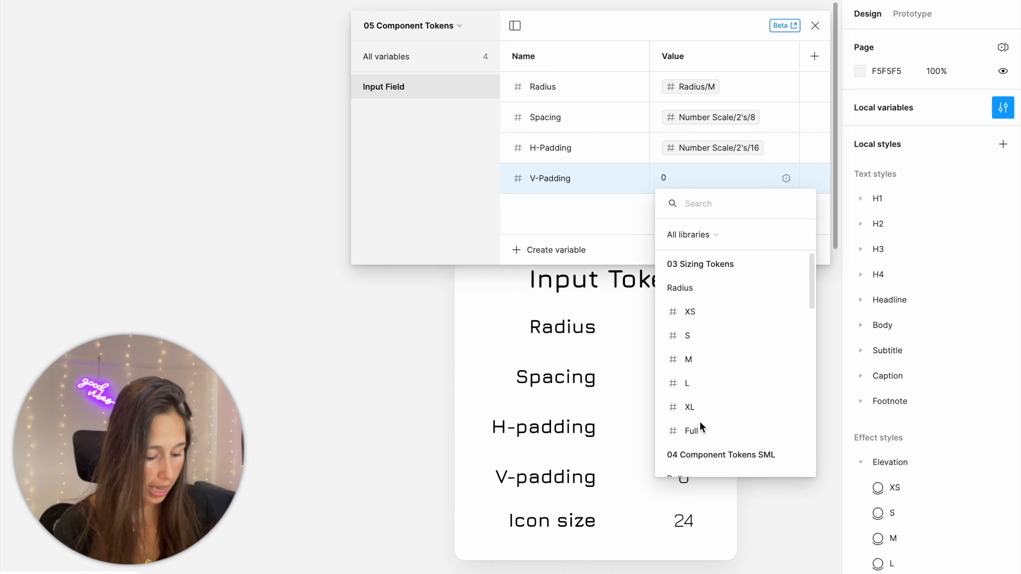
text(8)
key(Return)
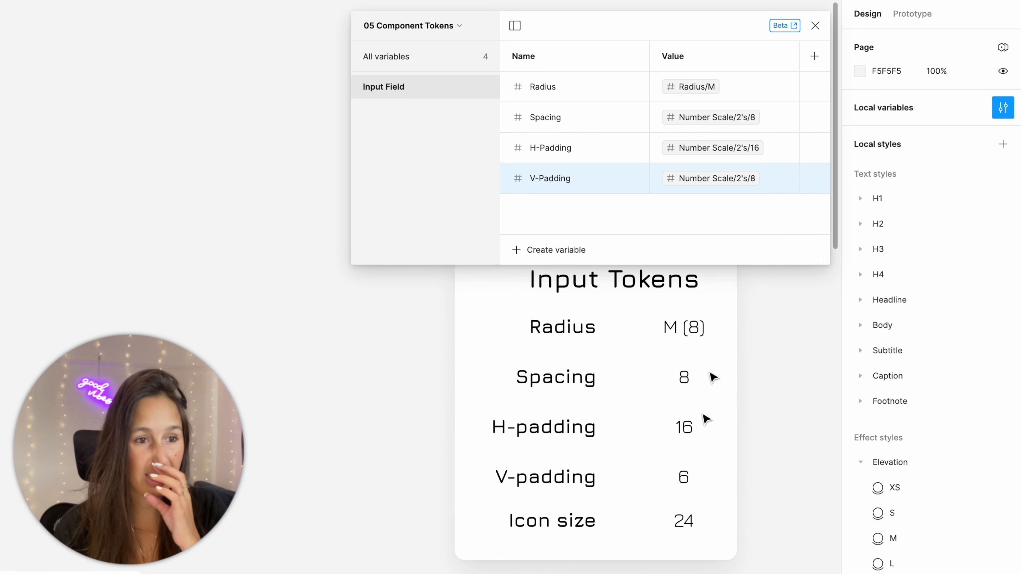
Link the V-Padding variable to Number Scale/2's/6 instead.
click(720, 182)
text(6)
key(Return)
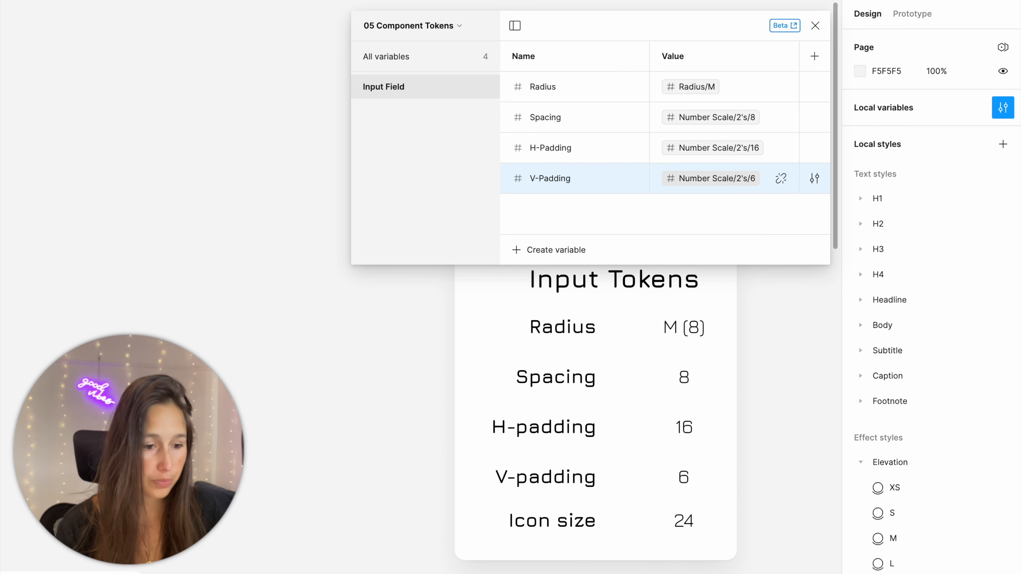
Add a number variable named Icon SIze to the Input Field group and link it to Number Scale/2's/24.
click(548, 251)
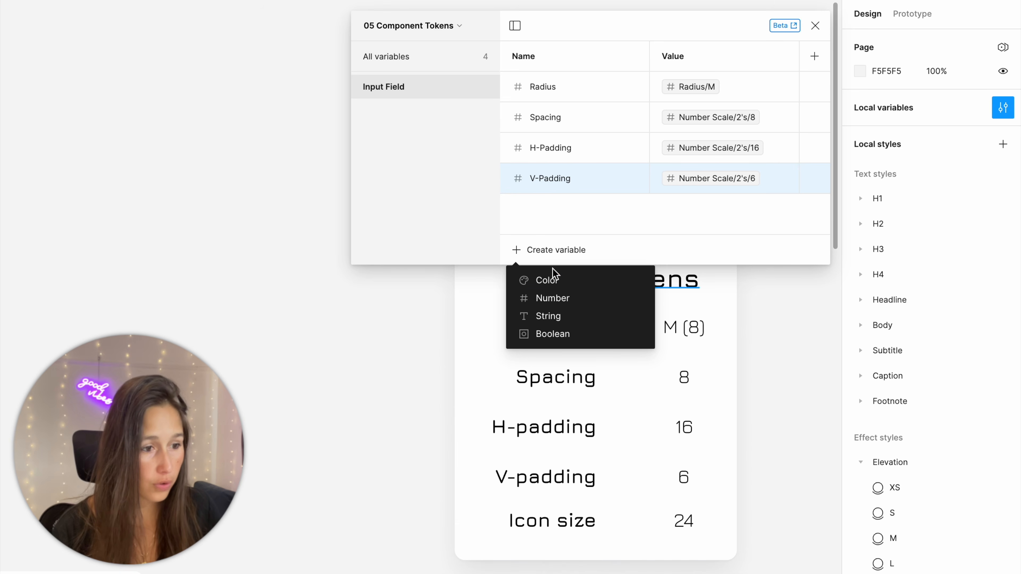
click(556, 299)
text(Icon SIze)
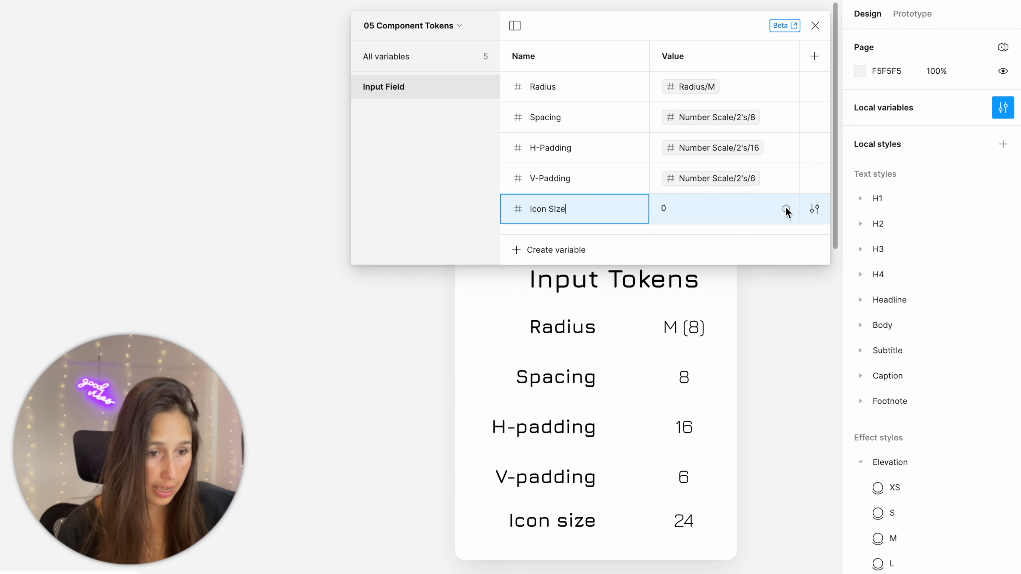
click(786, 210)
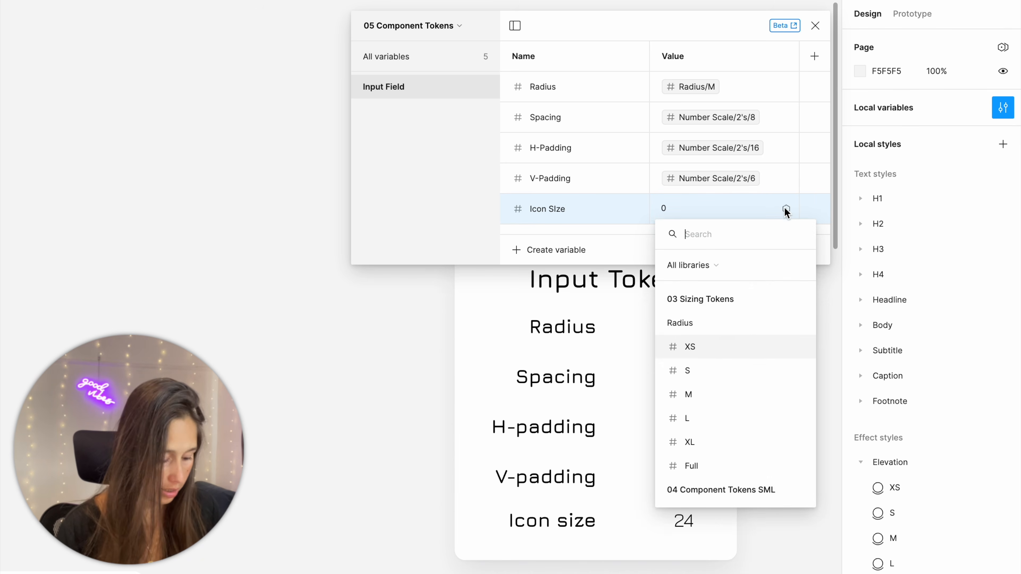
text(24)
key(Return)
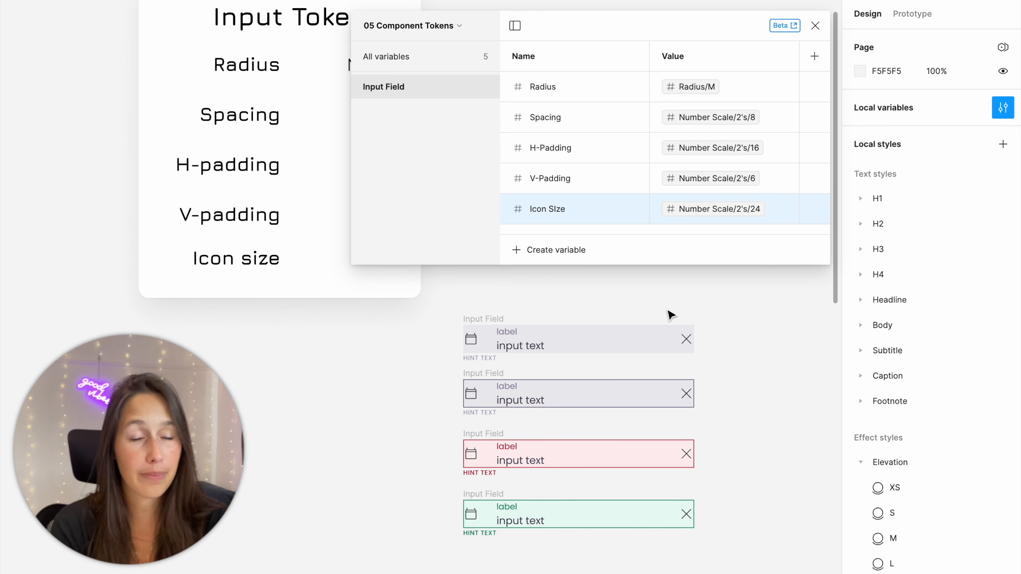
Limit the number scoping of the Radius variable to Corner radius only.
click(815, 88)
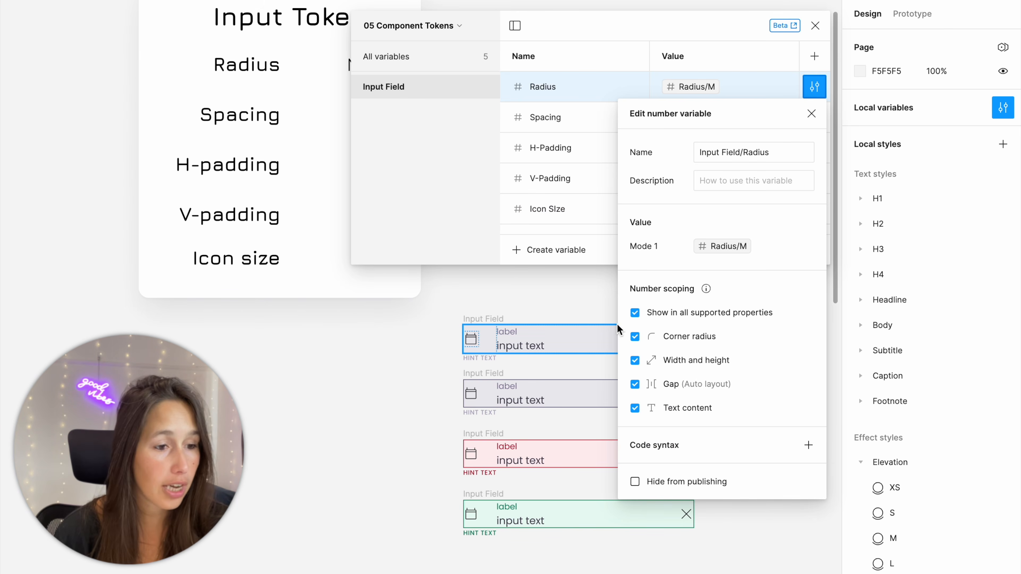
click(635, 313)
click(636, 341)
click(501, 164)
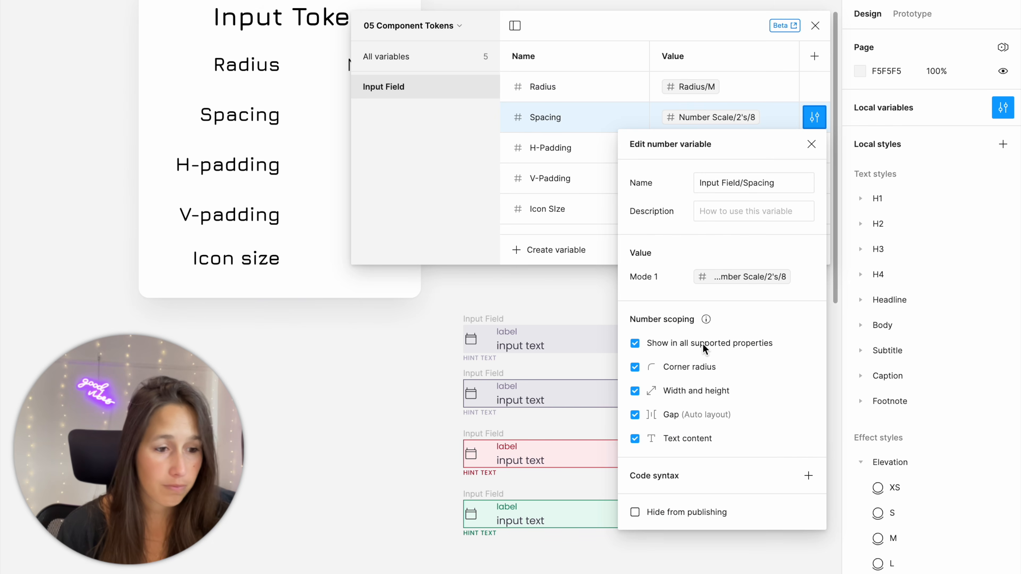
Limit the number scoping of the Spacing variable to Gap (Auto layout) only.
click(703, 343)
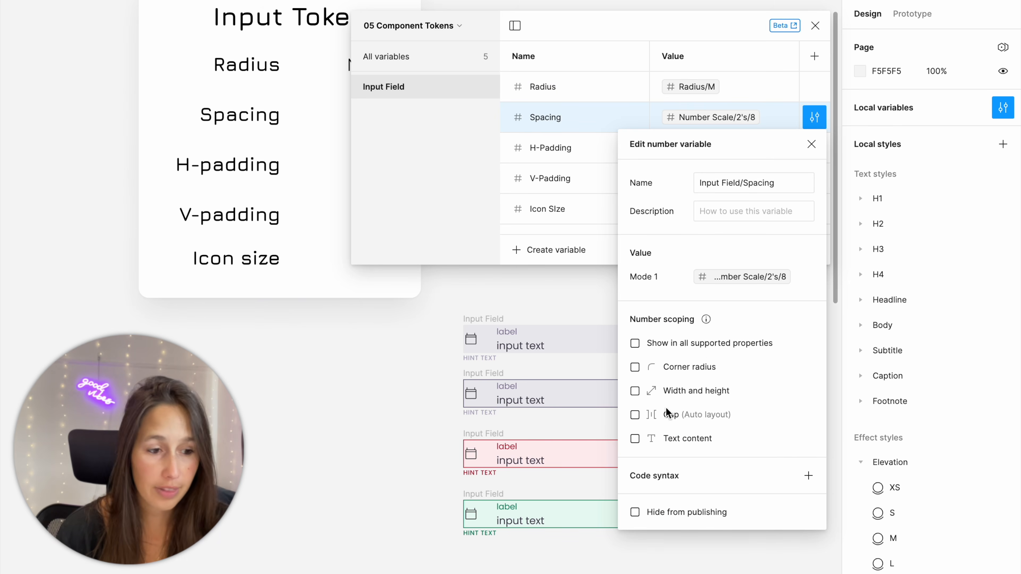
click(635, 415)
click(478, 150)
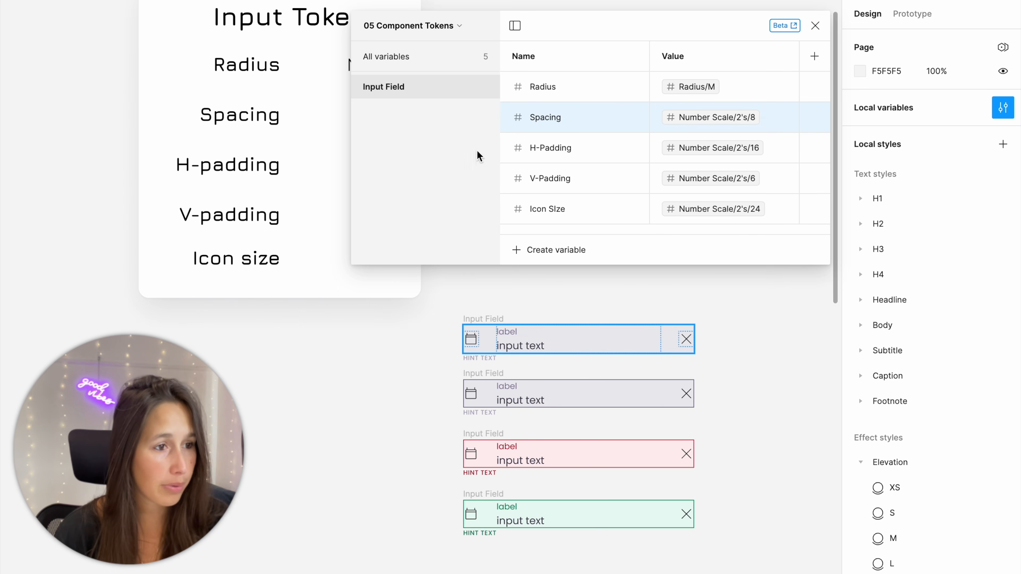
Limit the number scoping of the H-Padding and V-Padding variables together to Gap (Auto layout) only.
click(626, 157)
shift+click(622, 184)
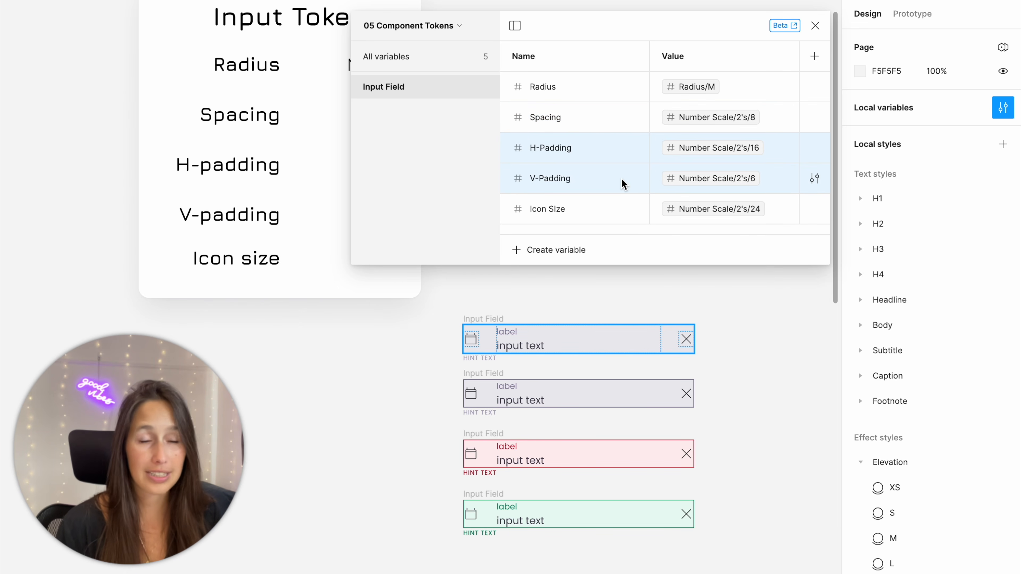
right_click(622, 184)
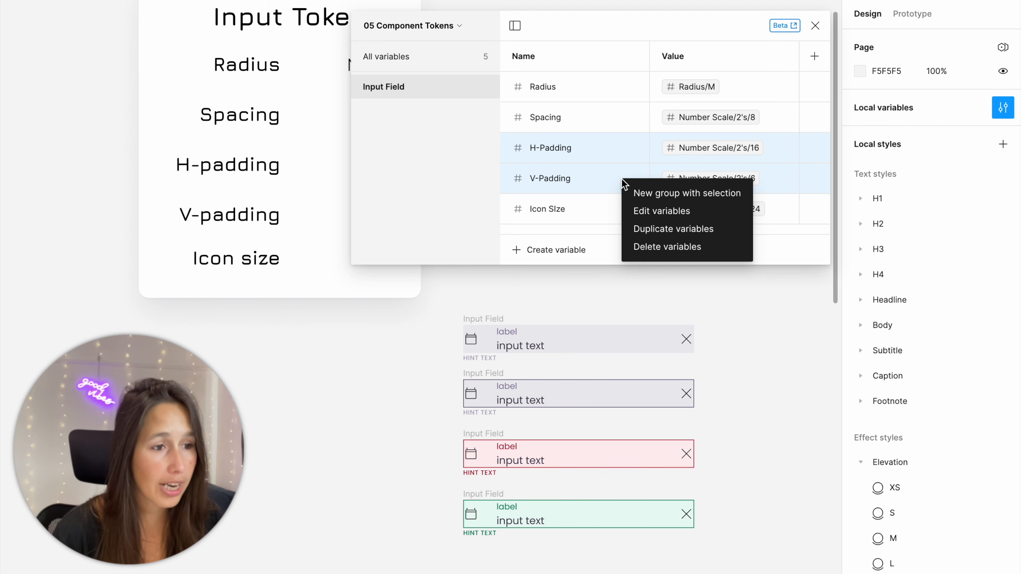
click(655, 211)
click(631, 266)
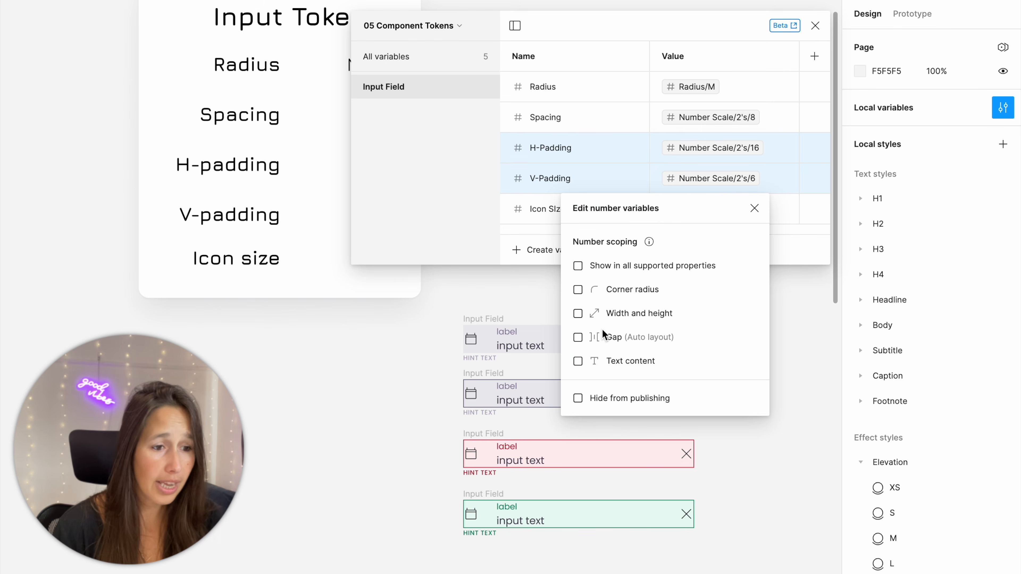
click(601, 332)
click(504, 207)
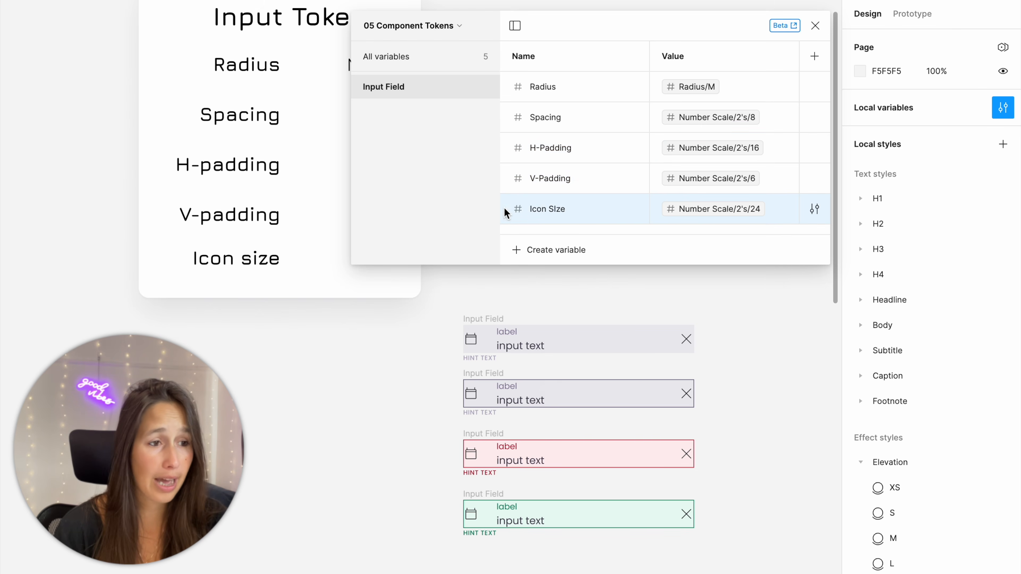
Limit the number scoping of the Icon SIze variable to Width and height only.
click(814, 208)
click(684, 428)
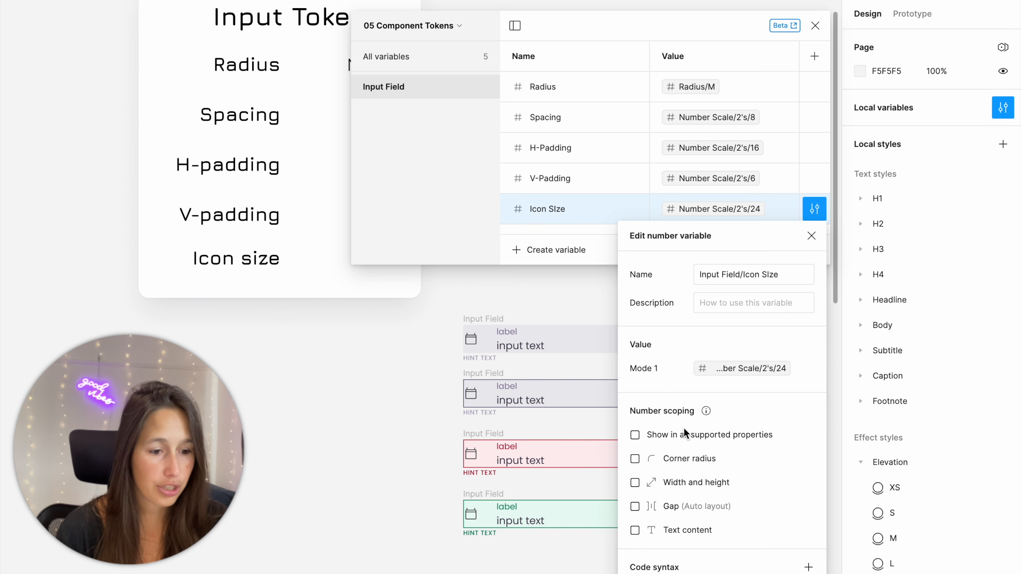
click(686, 484)
click(812, 236)
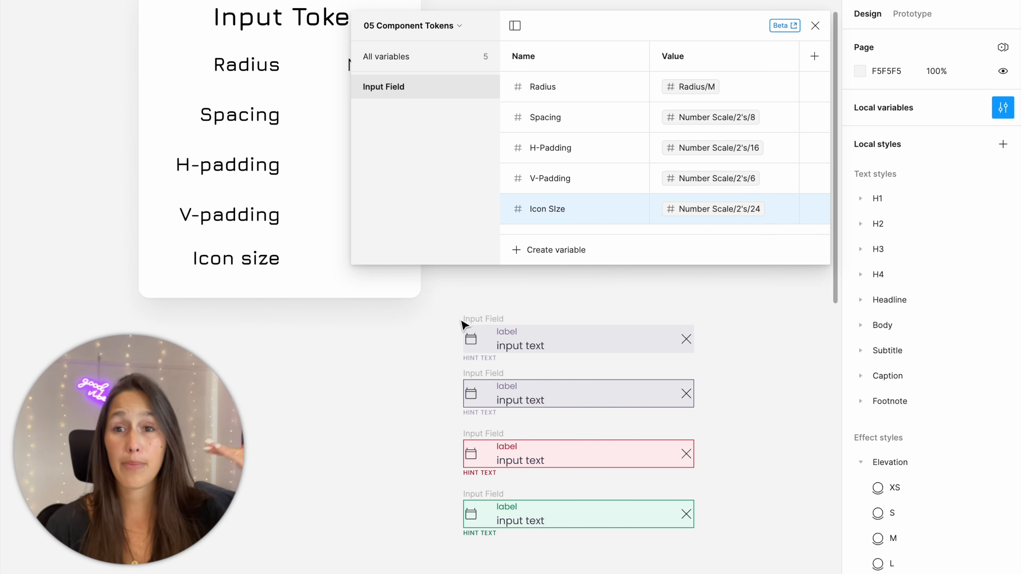
Apply the Input Field Radius variable to the corner radius of the Content frames in all four input fields.
click(682, 349)
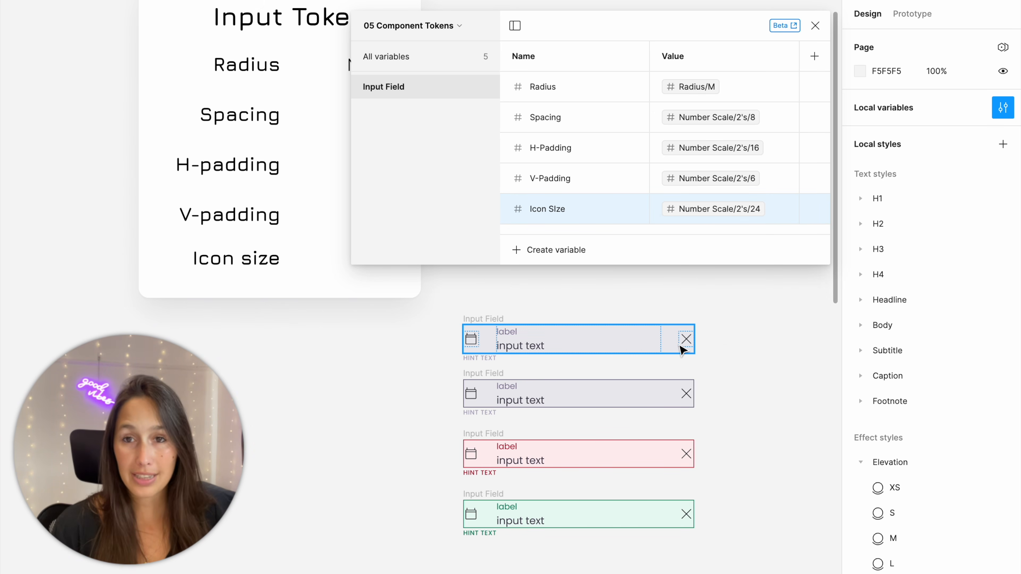
click(678, 349)
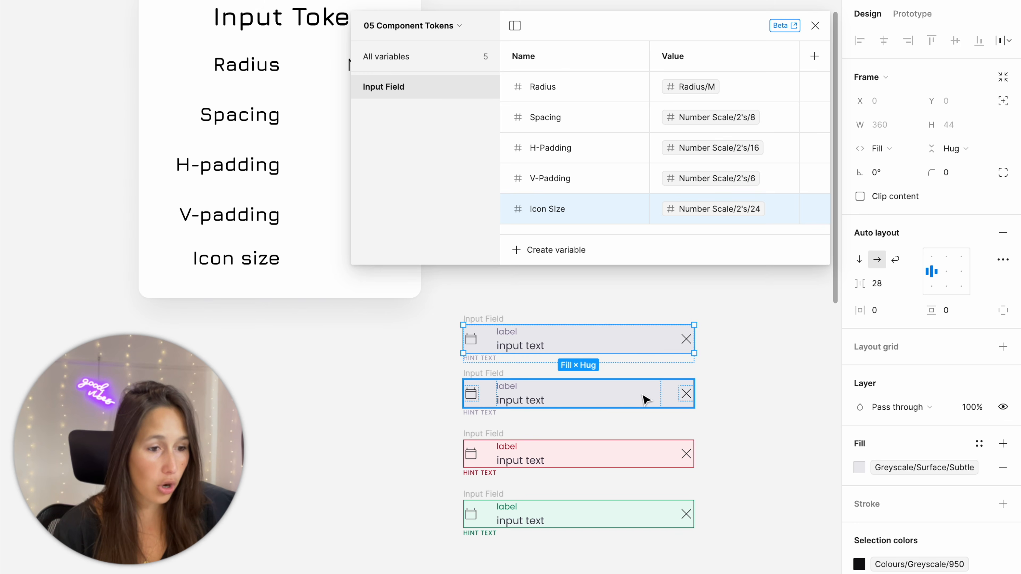
shift+click(642, 397)
shift+click(647, 465)
shift+click(644, 515)
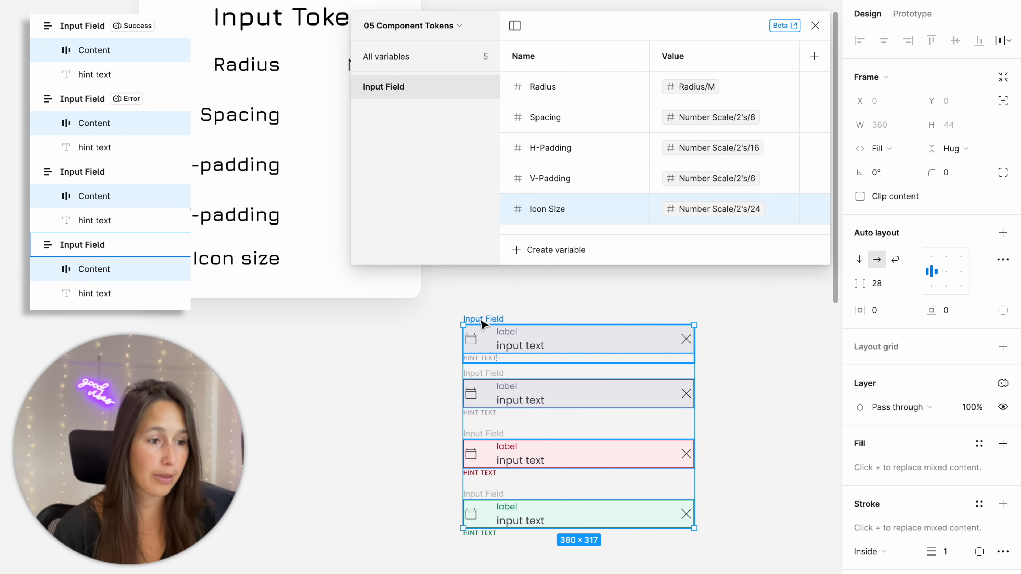
click(982, 172)
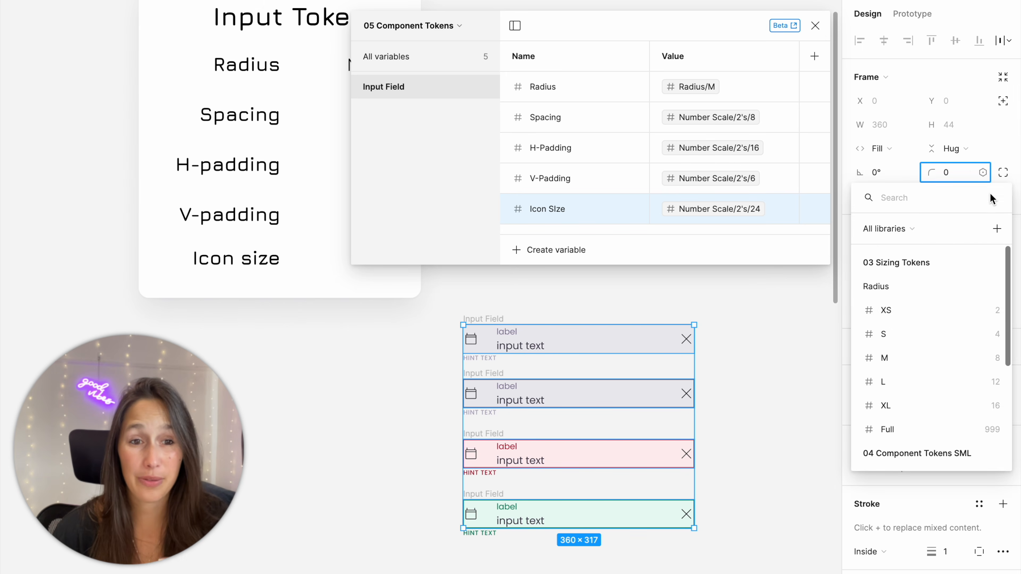
click(983, 172)
click(982, 172)
scroll(944, 336, down, 5)
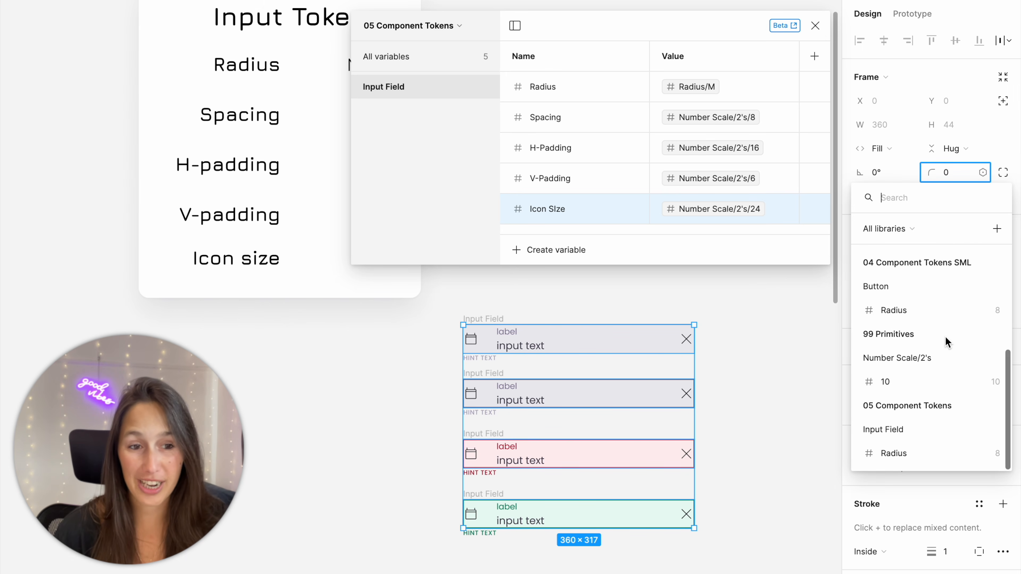
scroll(945, 336, up, 5)
scroll(945, 336, down, 5)
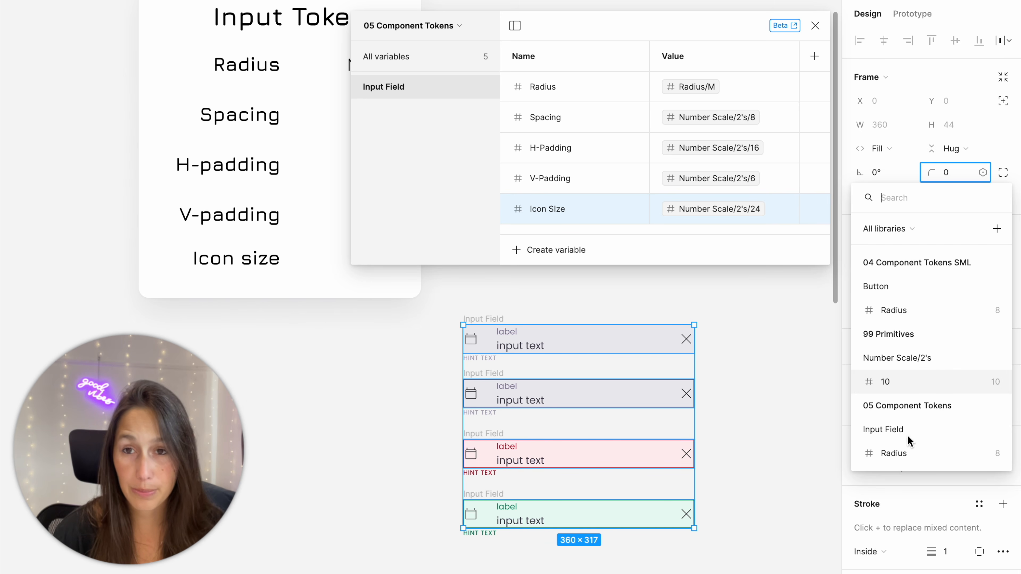
click(892, 453)
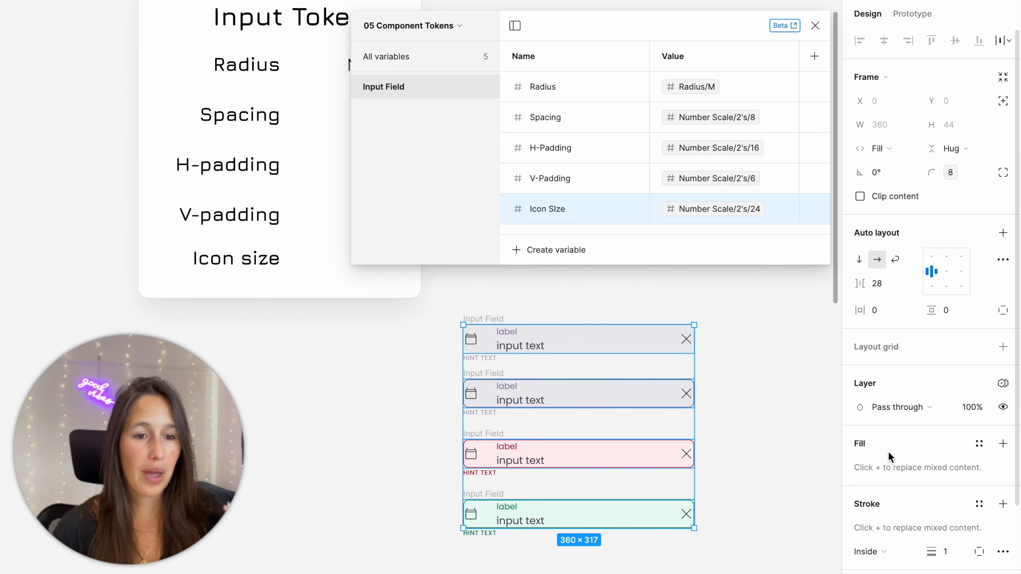
Apply the Input Field H-Padding variable to the horizontal padding of the four Content frames.
click(911, 310)
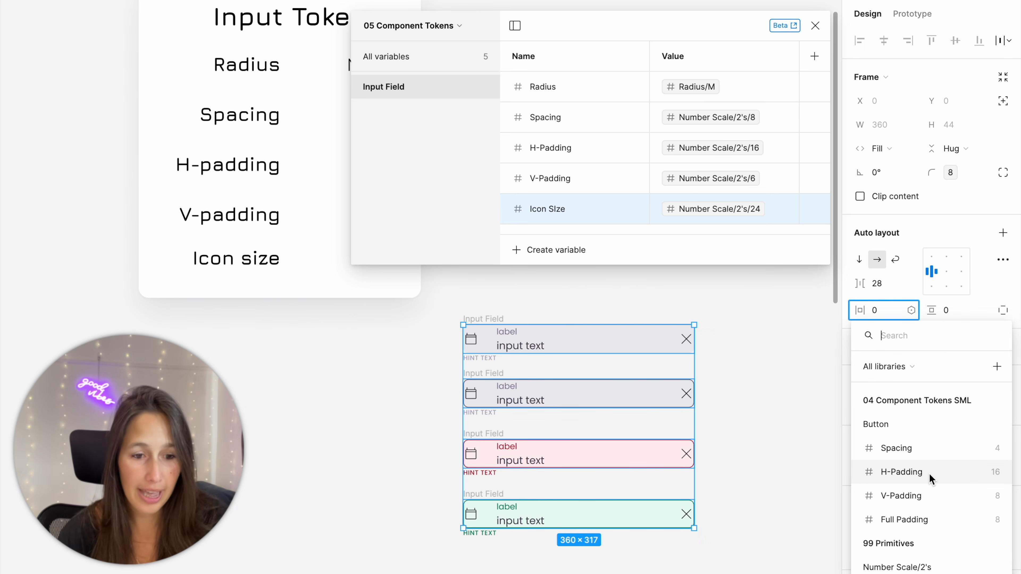
text(inpu)
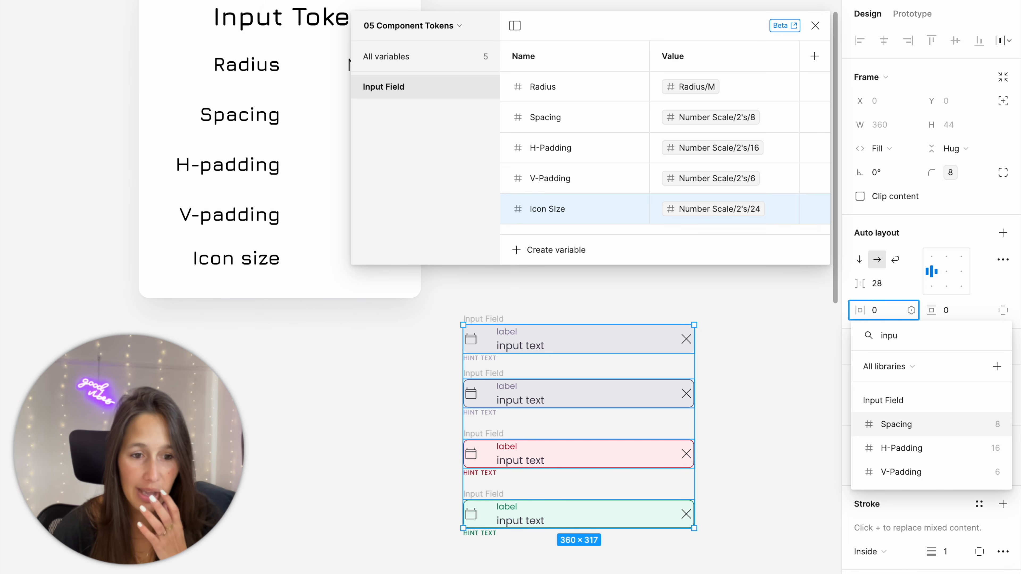
key(Down)
key(Return)
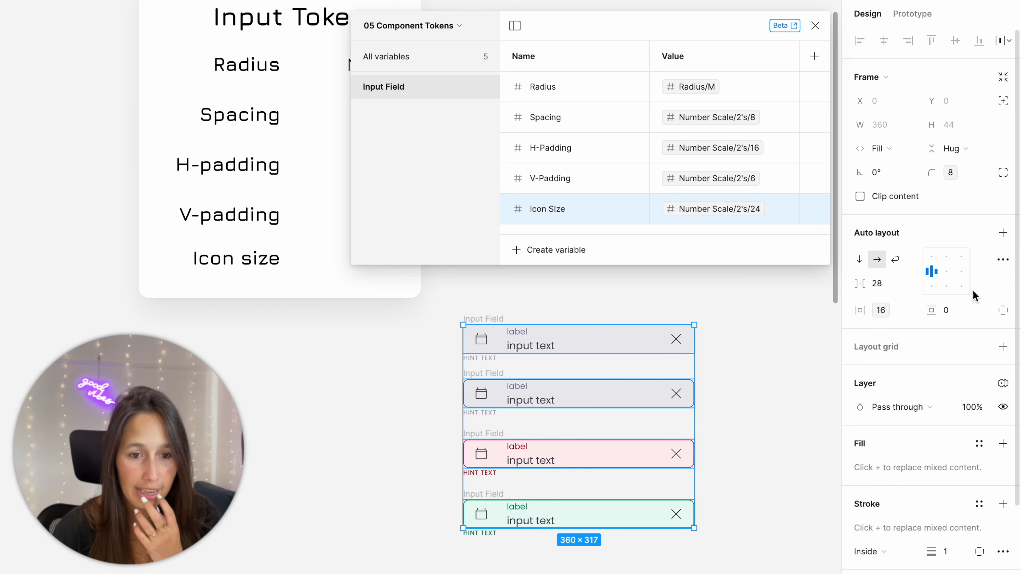
Apply the Input Field V-Padding variable to the vertical padding of the four Content frames.
click(982, 310)
text(inp)
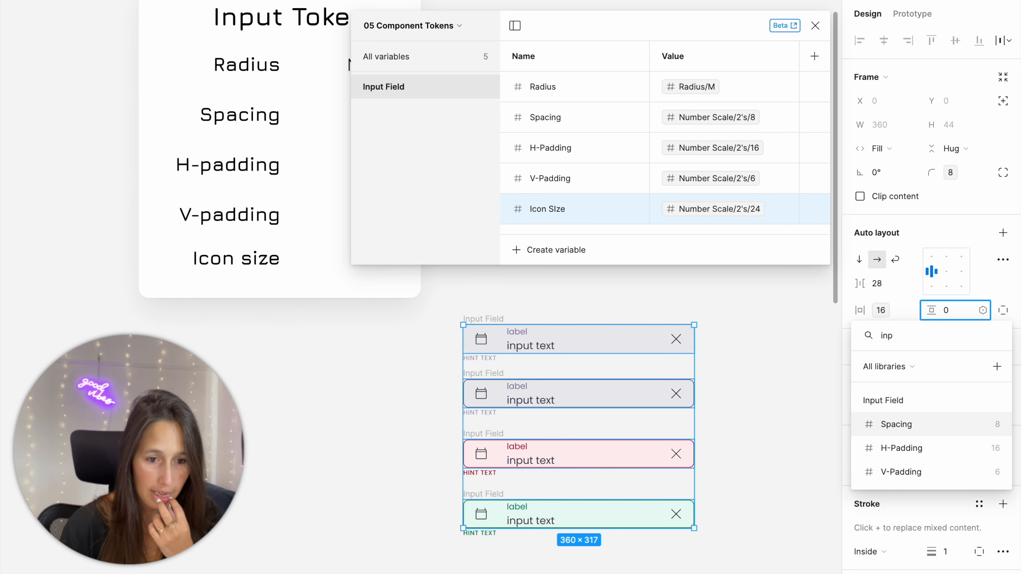
key(Down)
key(Down)
key(Return)
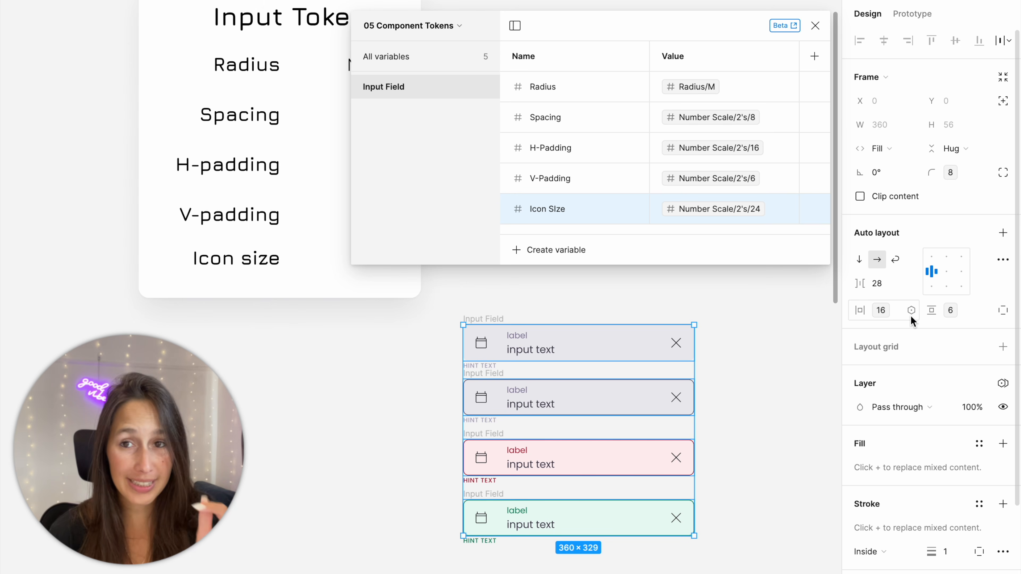
Bind the horizontal gap between items in the four Content frames to the Input Field Spacing variable.
click(916, 281)
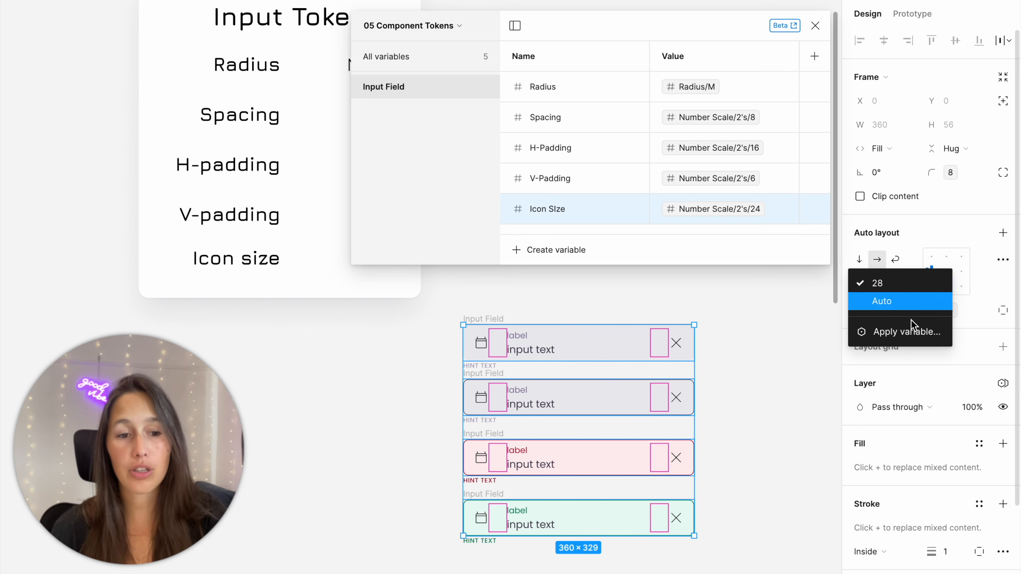
click(910, 335)
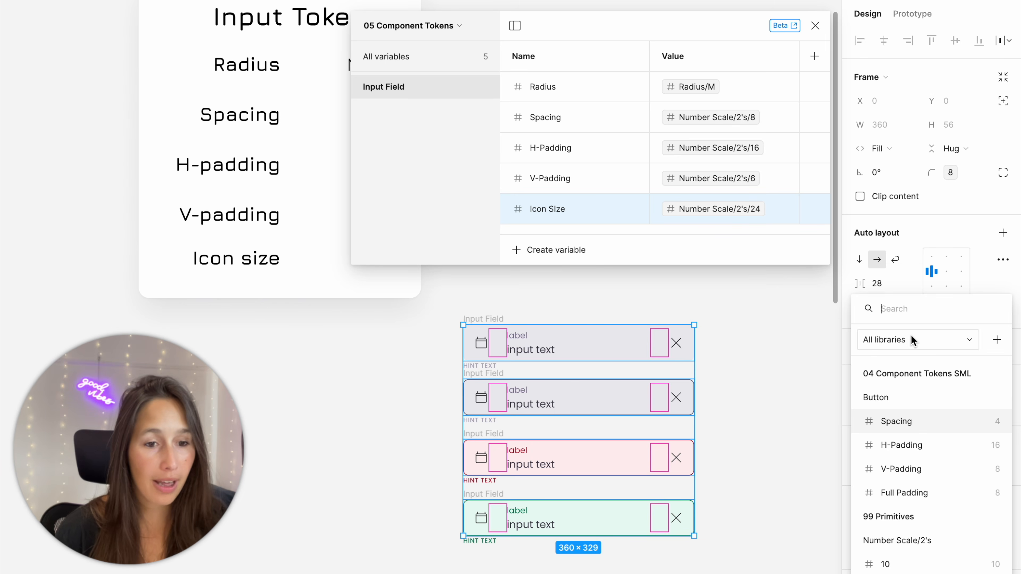
text(inp)
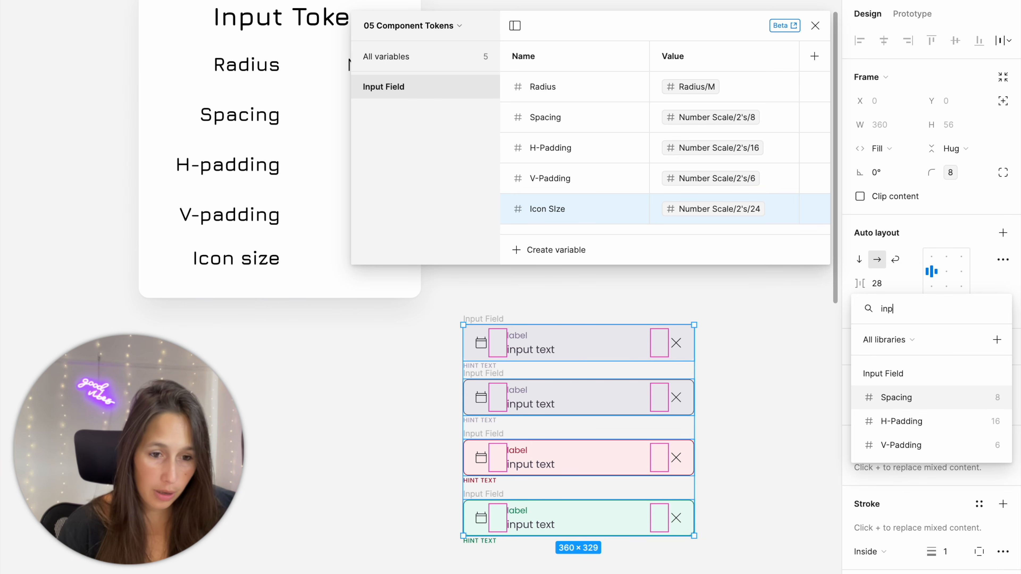
key(Escape)
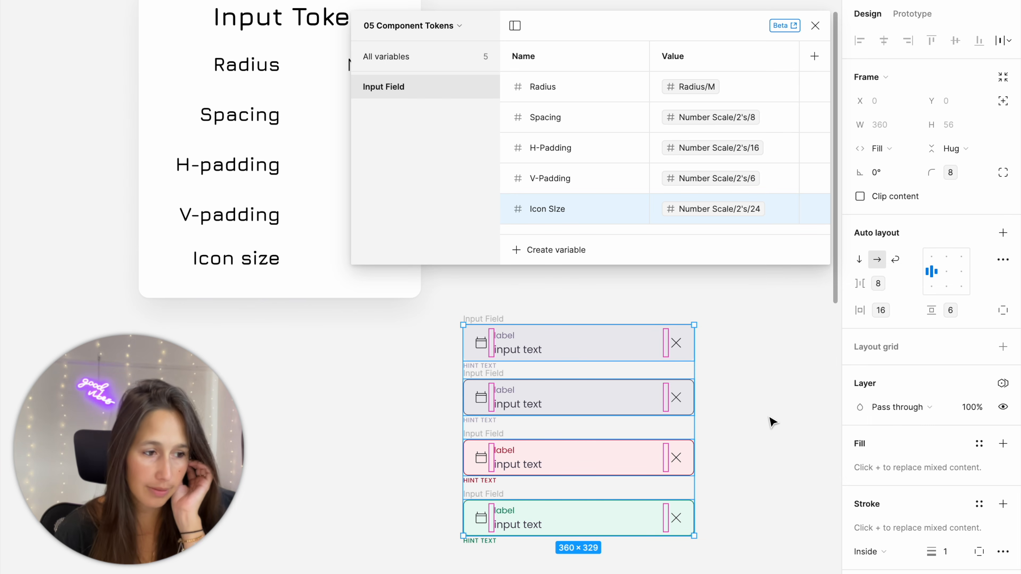
click(744, 433)
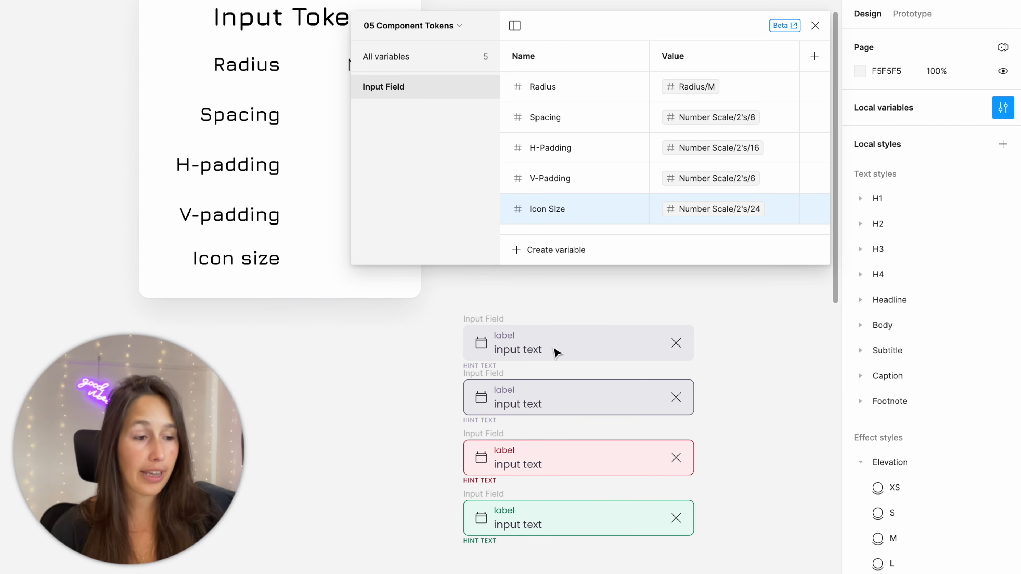
Bind the vertical gap between content and hint text in all four Input Field frames to the Spacing variable of 8.
drag(454, 304, 759, 573)
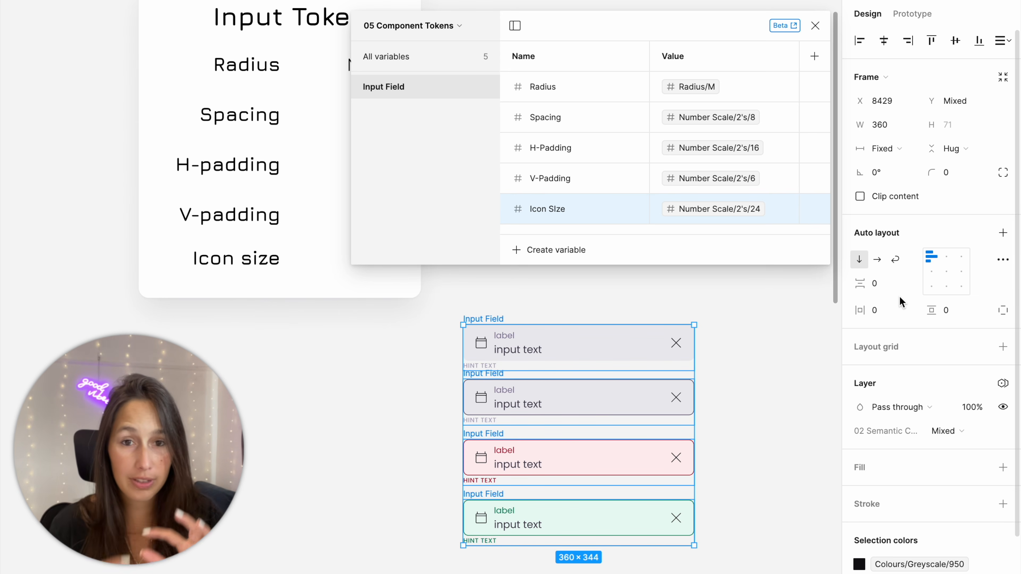
click(917, 283)
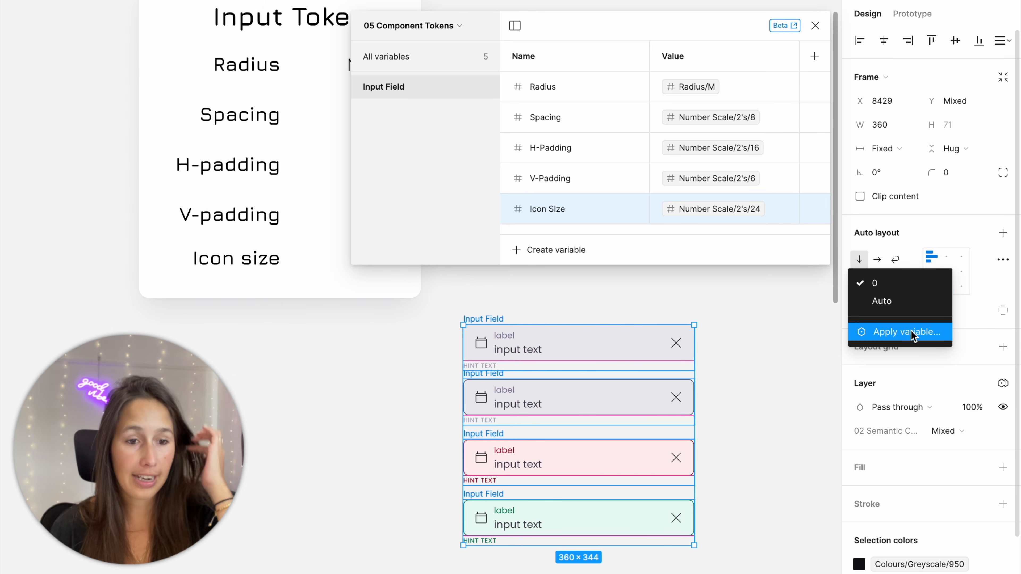
click(922, 327)
click(913, 423)
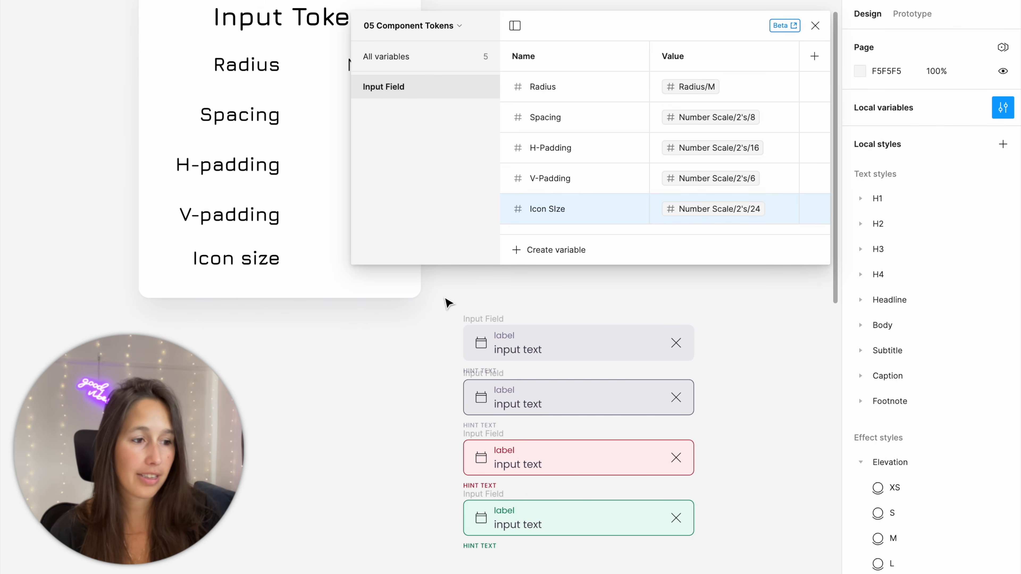
Combine the four Input Field frames into one component set.
drag(447, 297, 773, 572)
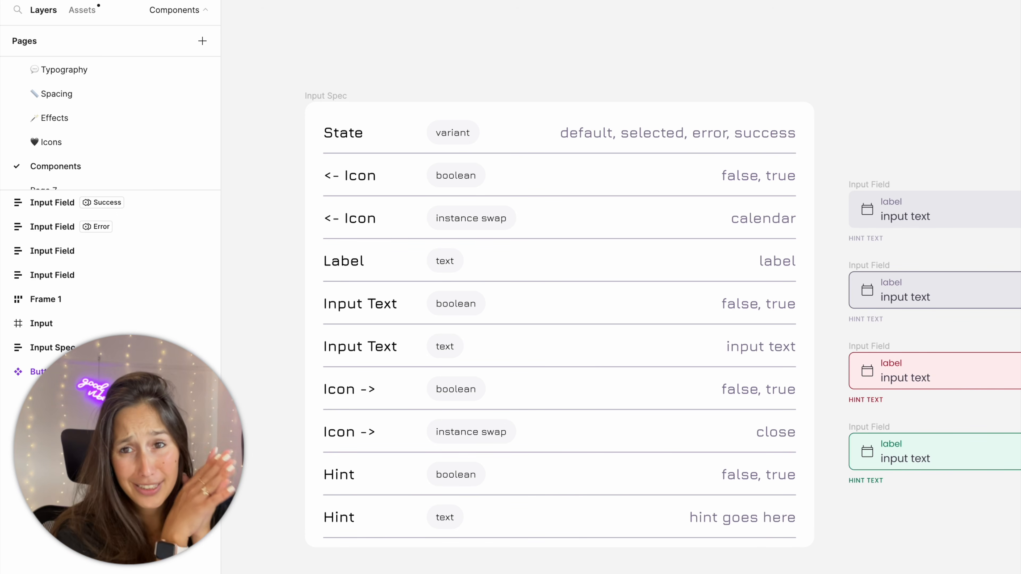
drag(1018, 179, 833, 484)
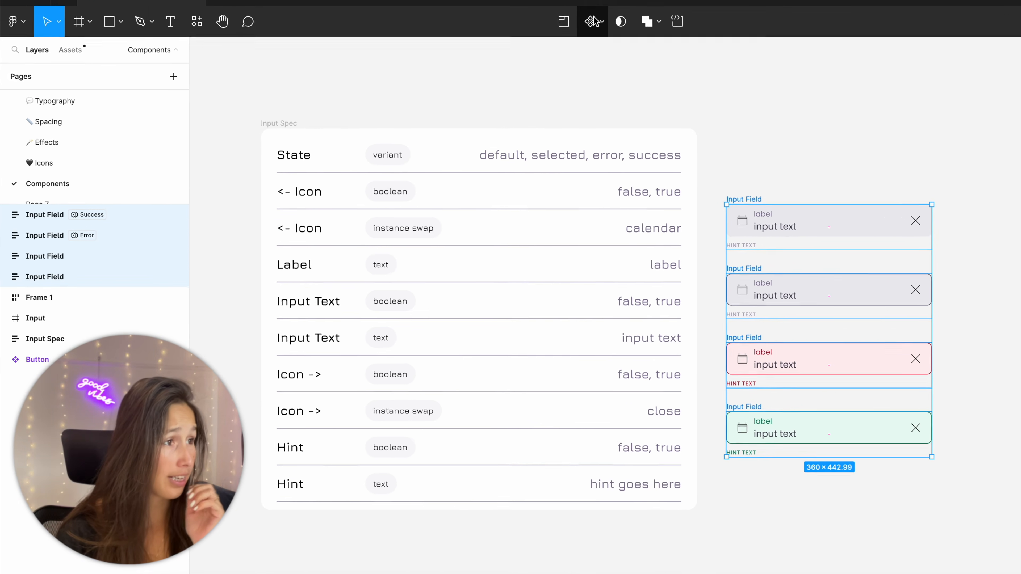
click(537, 48)
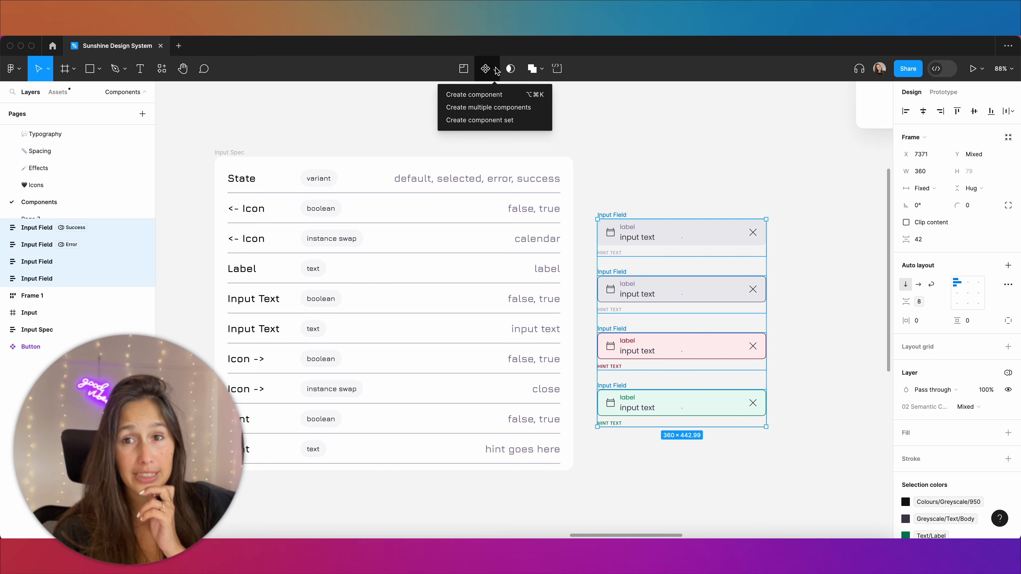
click(507, 121)
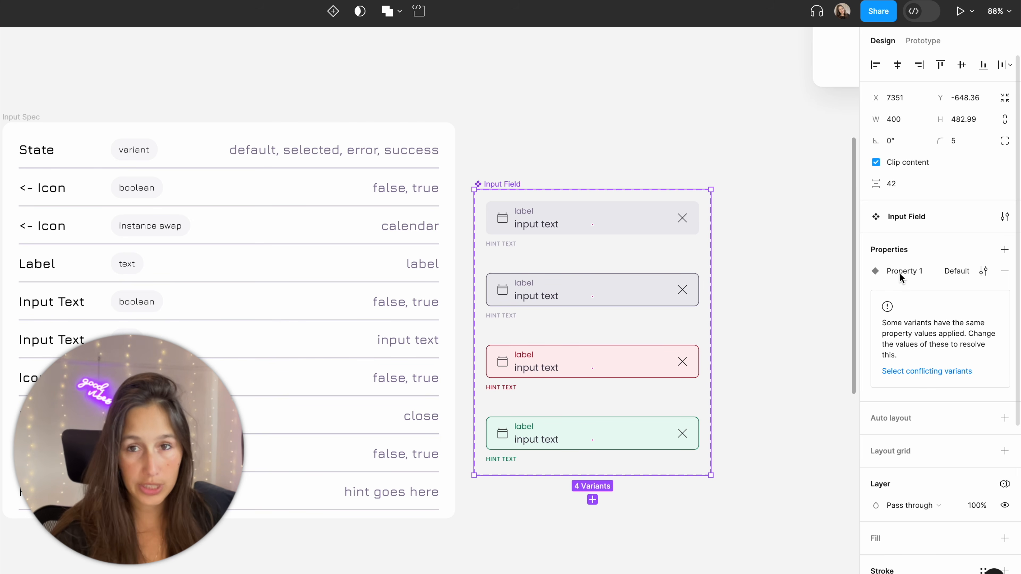
Rename the component set's variant property to State.
double_click(899, 272)
text(State)
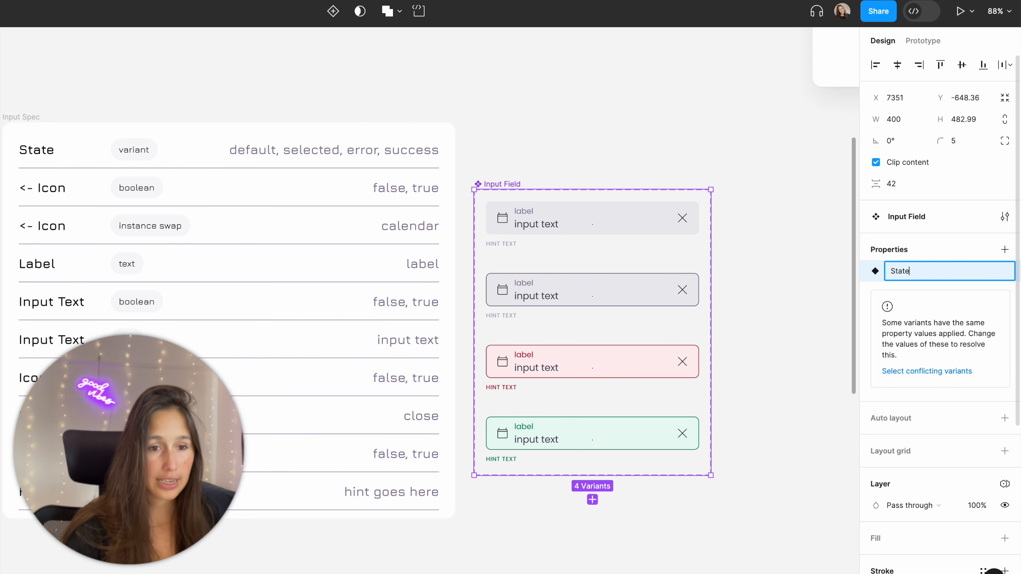
key(Return)
Set the State value of the second, grey outlined variant to Selected.
click(613, 219)
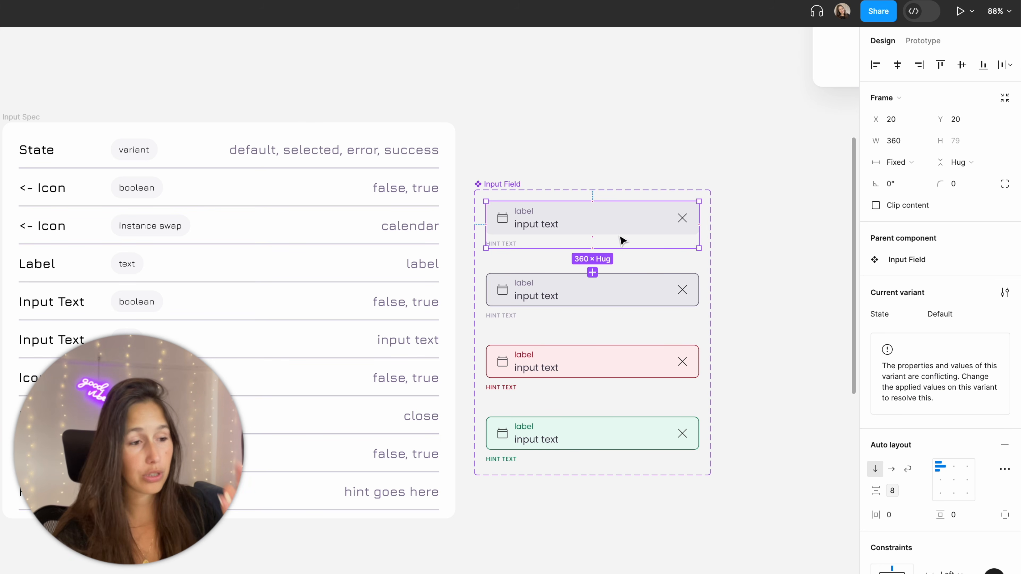
click(651, 299)
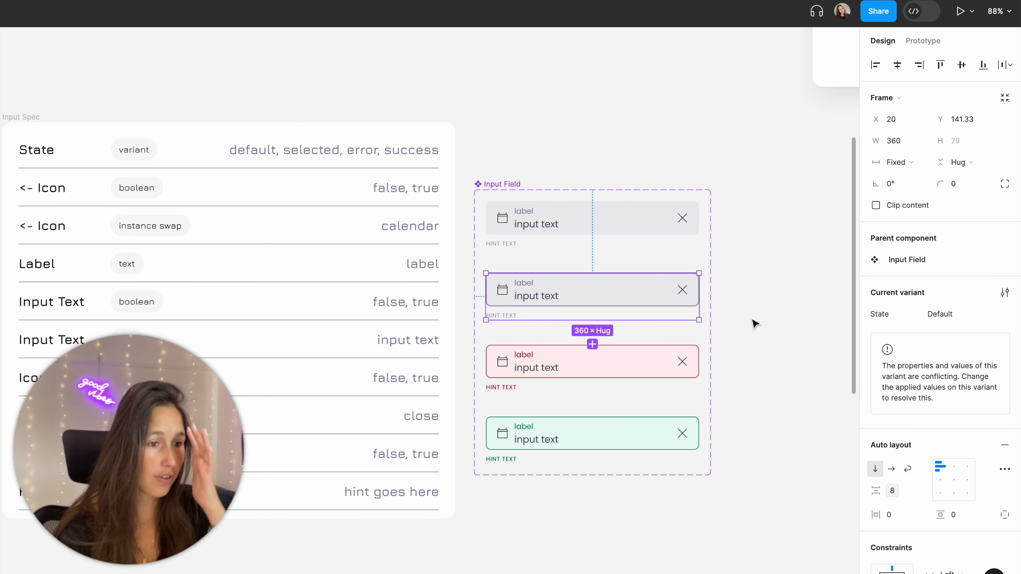
click(967, 316)
text(Selected)
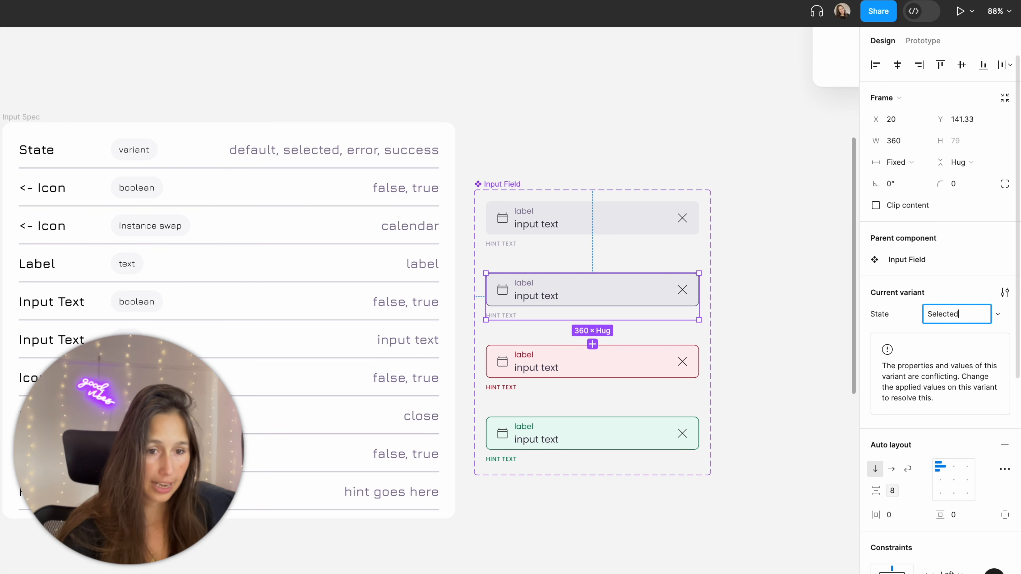
key(Return)
Set the State value of the red variant to Error.
click(679, 353)
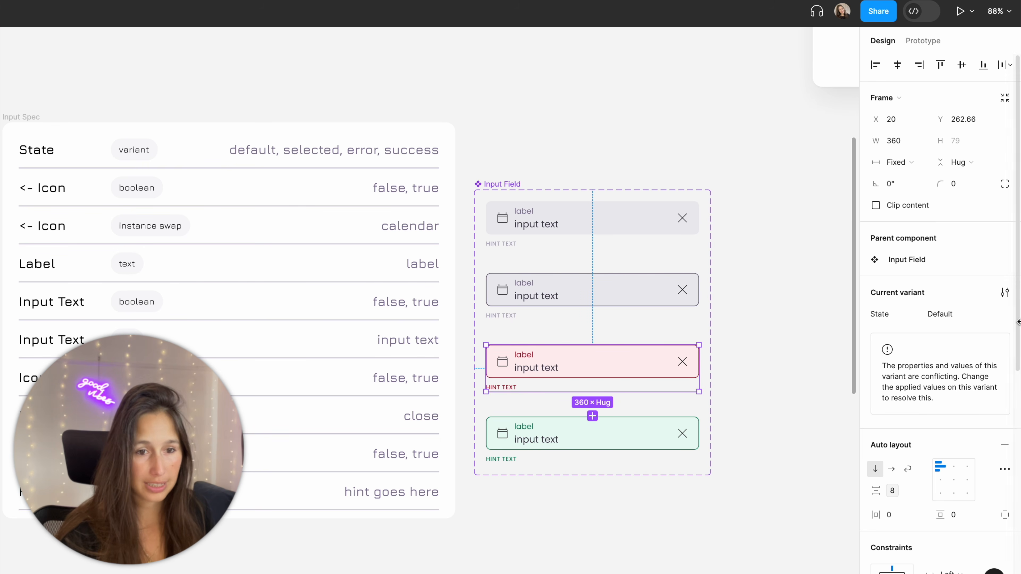
click(957, 315)
text(Error)
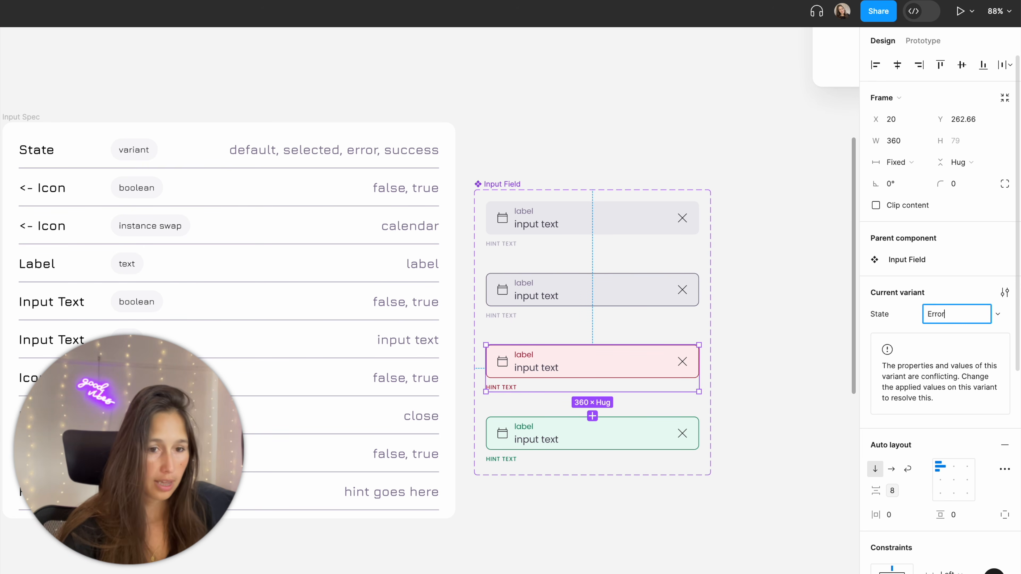
key(Return)
Set the State value of the green variant to Success.
click(631, 433)
click(955, 316)
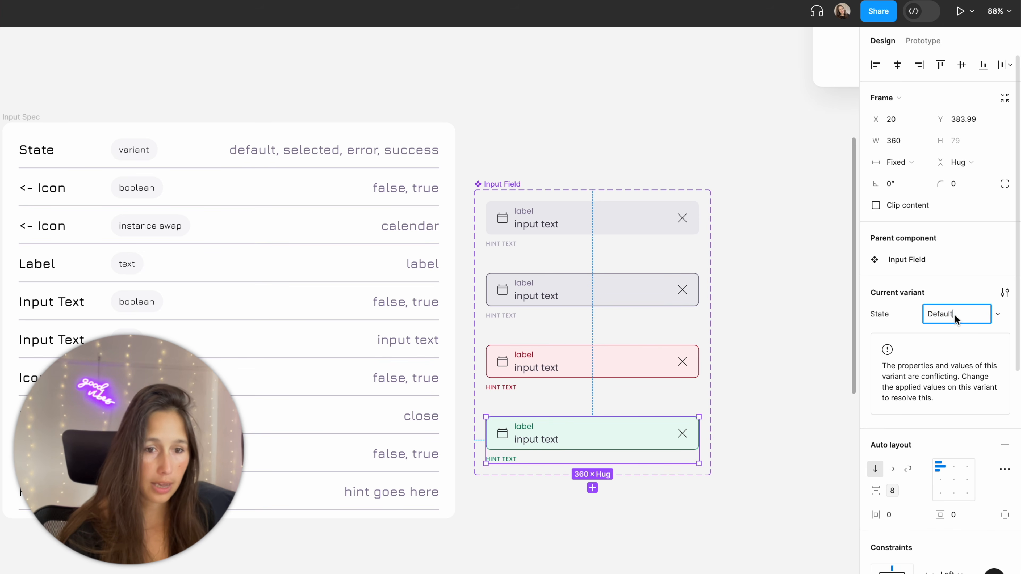
text(Success)
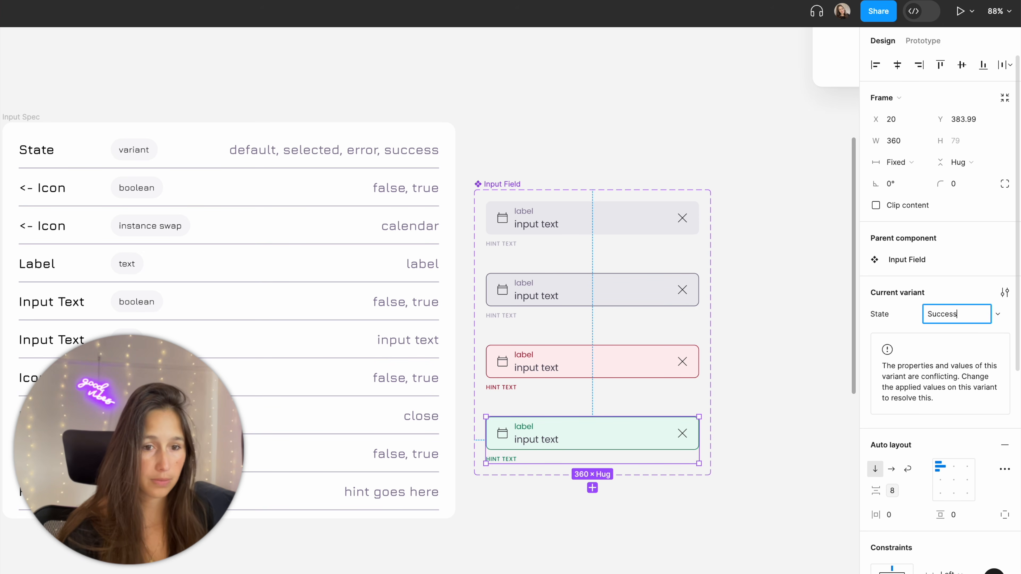
key(Return)
Create a boolean component property called Icon with the value True on the Input Field component set.
click(478, 184)
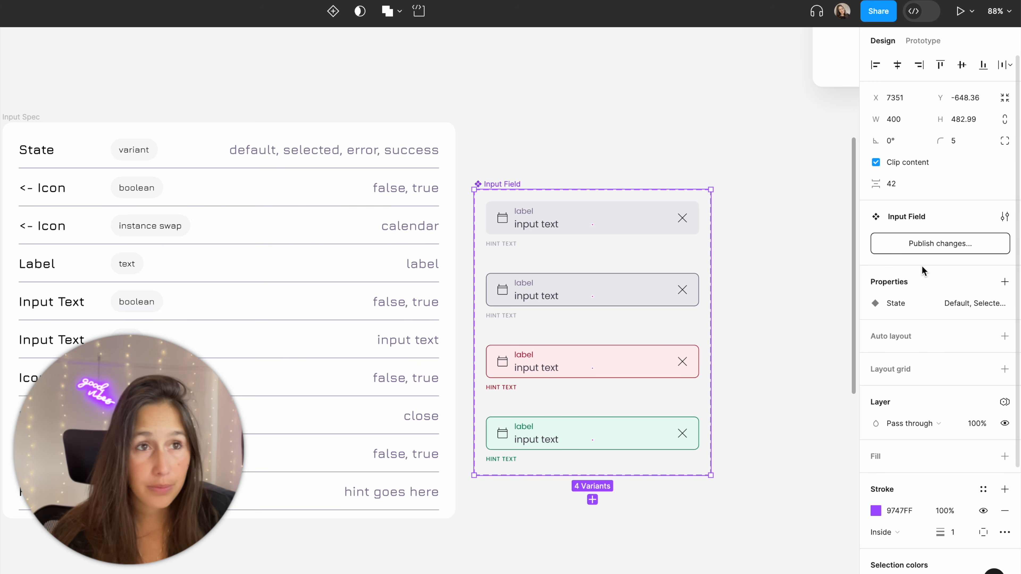
click(1006, 282)
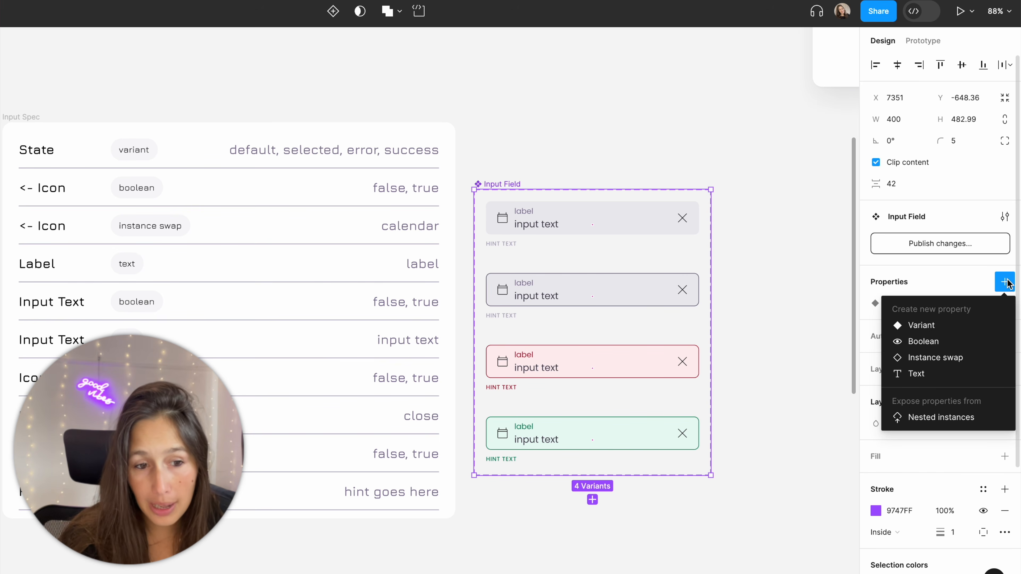
click(942, 345)
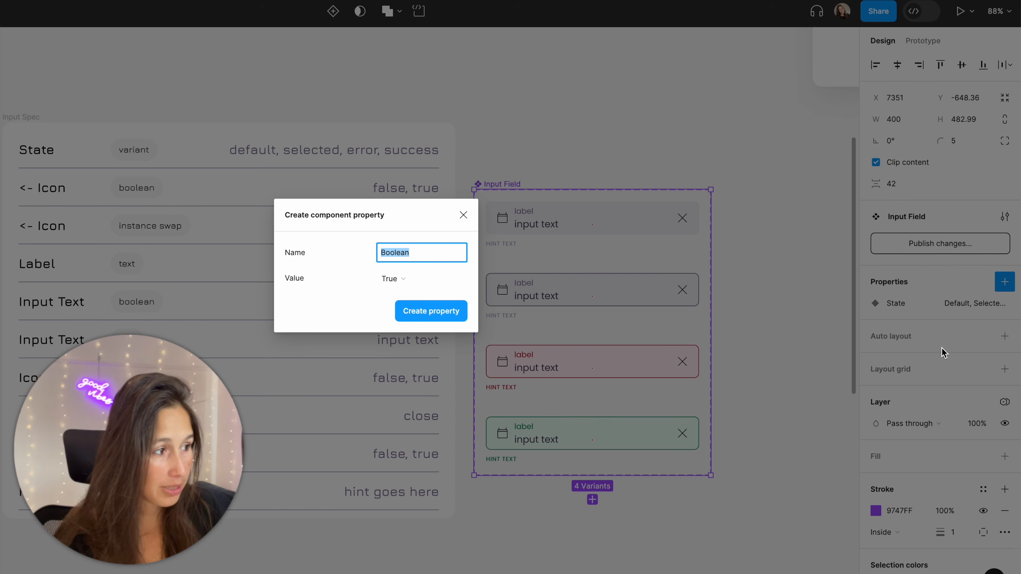
text(Icon)
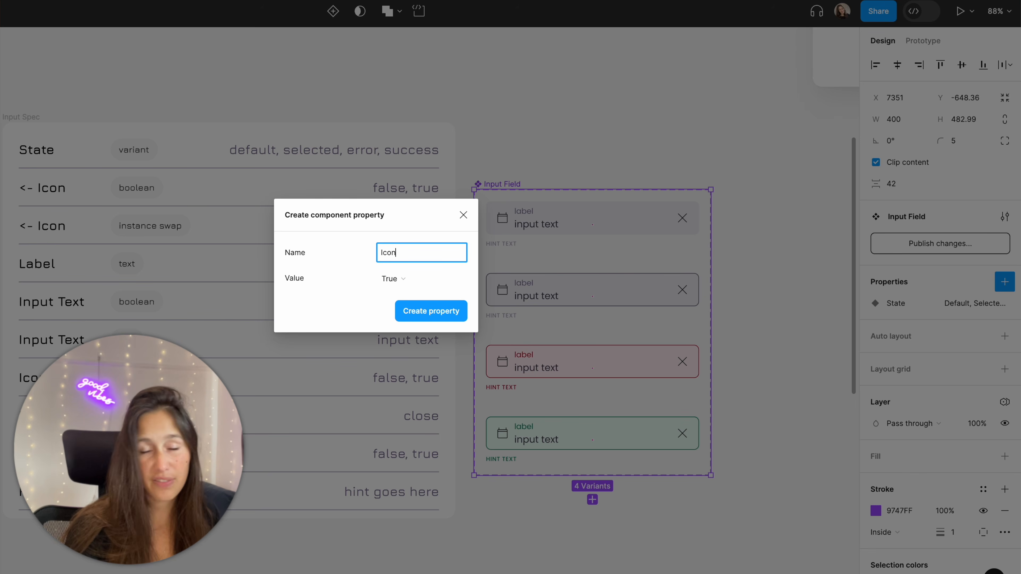
key(Return)
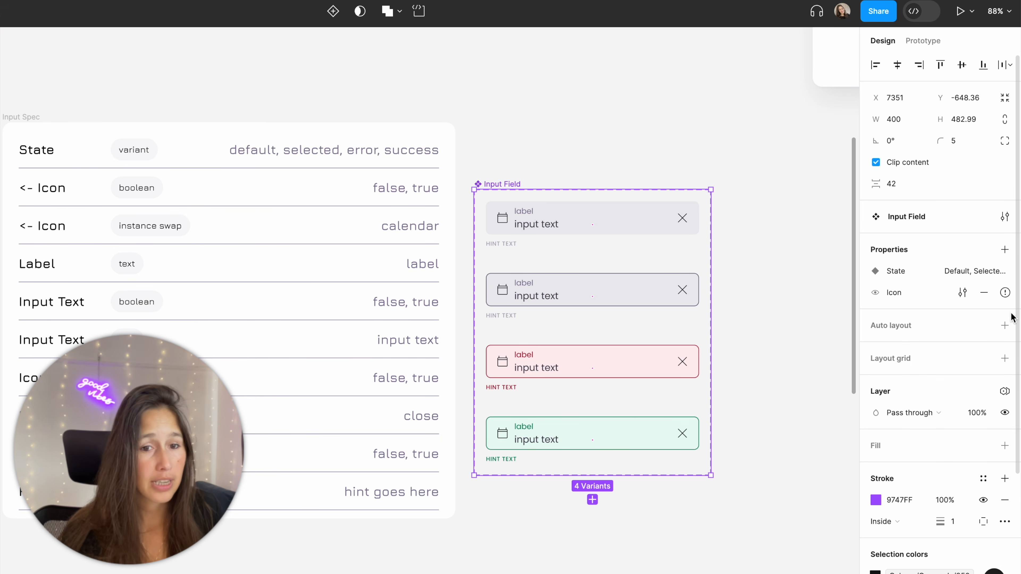
Bind the visibility of the calendar icons in all four variants to the Icon boolean property.
mouse_move(1012, 296)
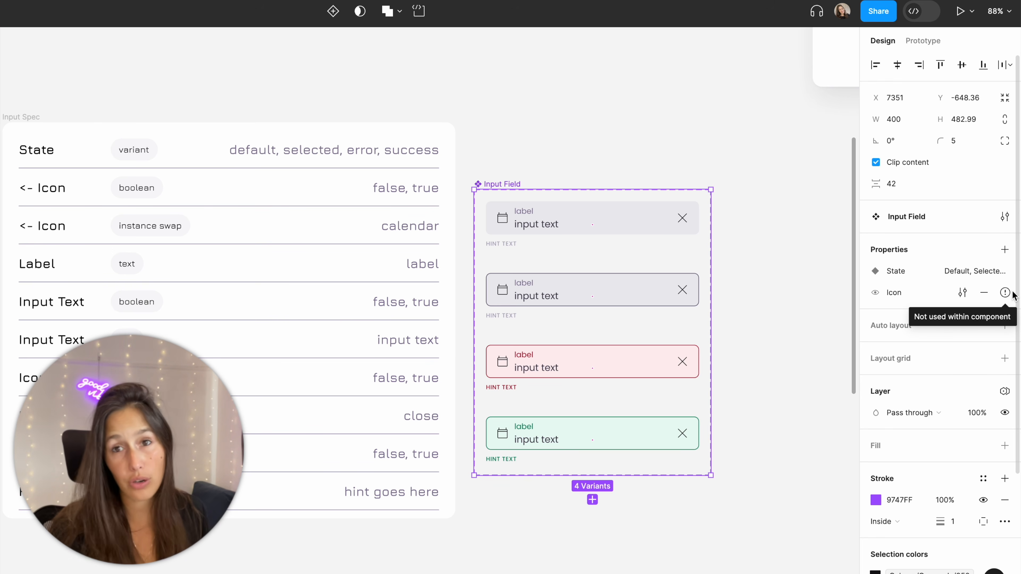
click(502, 221)
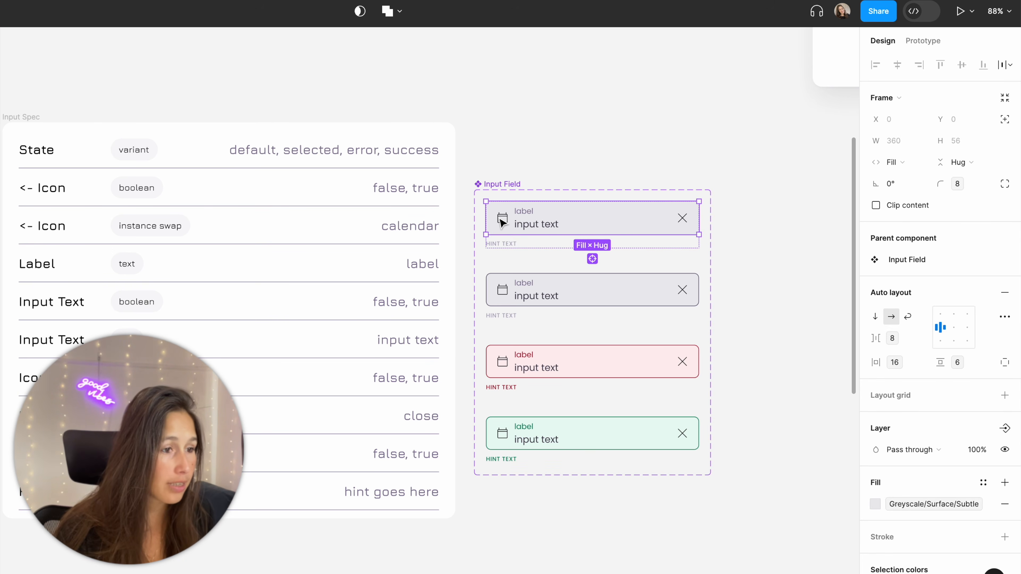
shift+click(503, 291)
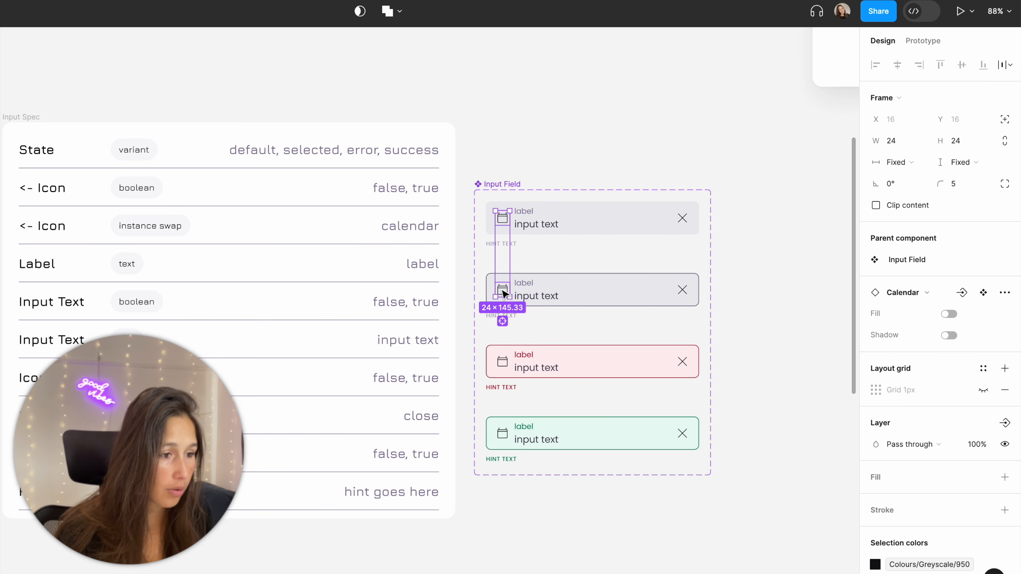
shift+click(502, 362)
shift+click(500, 438)
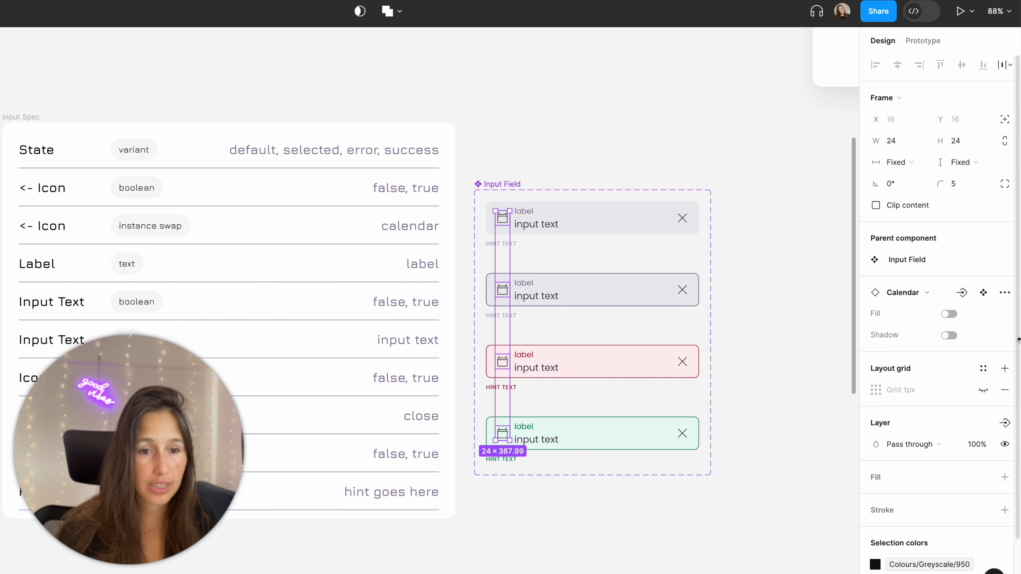
click(1006, 424)
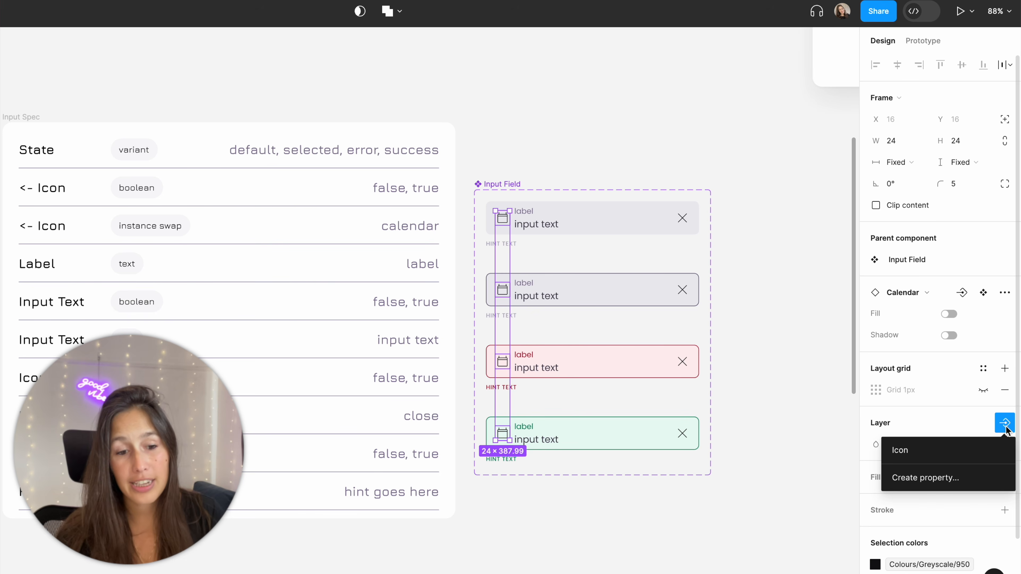
click(969, 449)
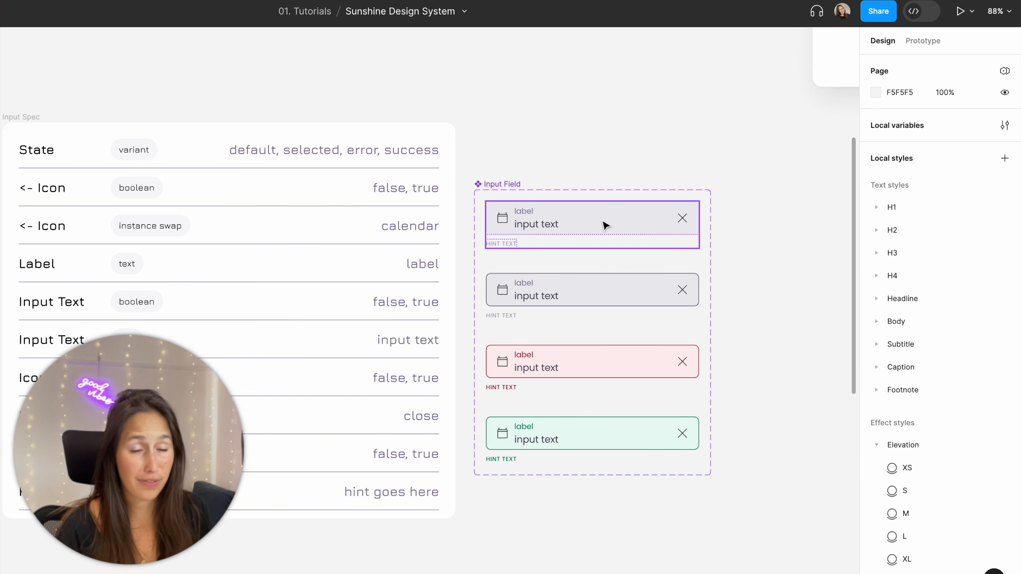
Place an instance of the Default variant directly above the component set and select it.
click(606, 226)
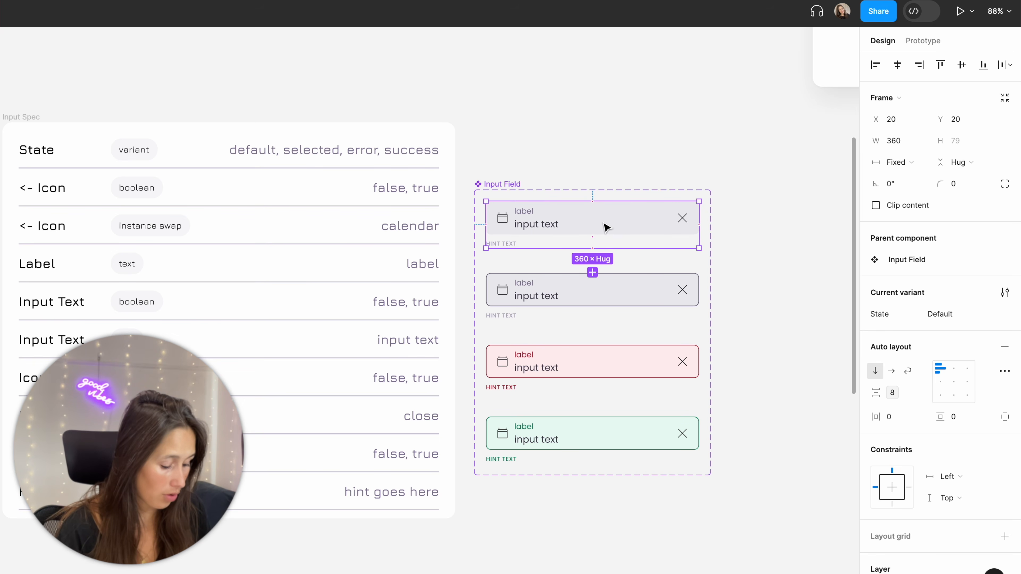
drag(606, 229, 610, 117)
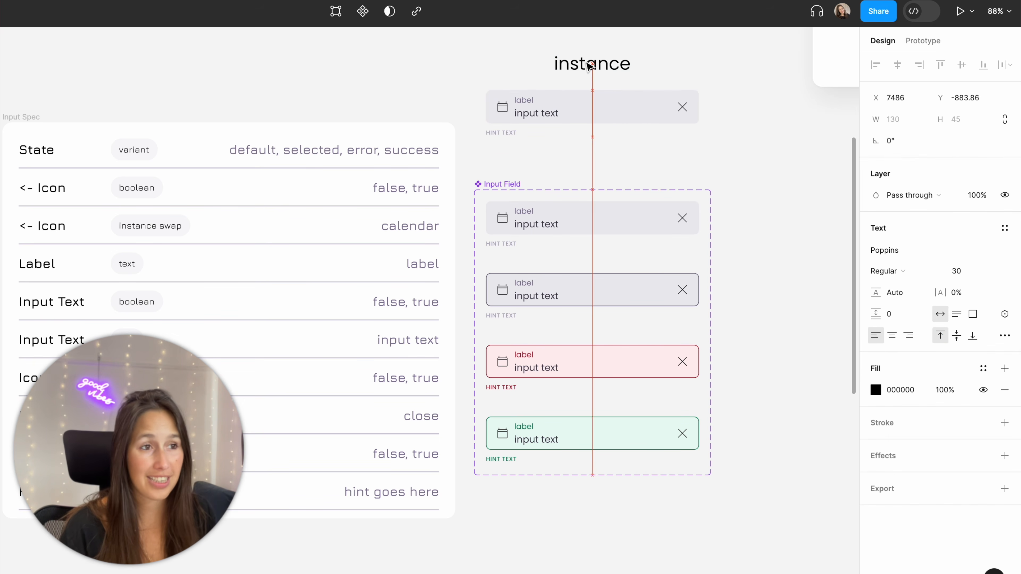
click(610, 112)
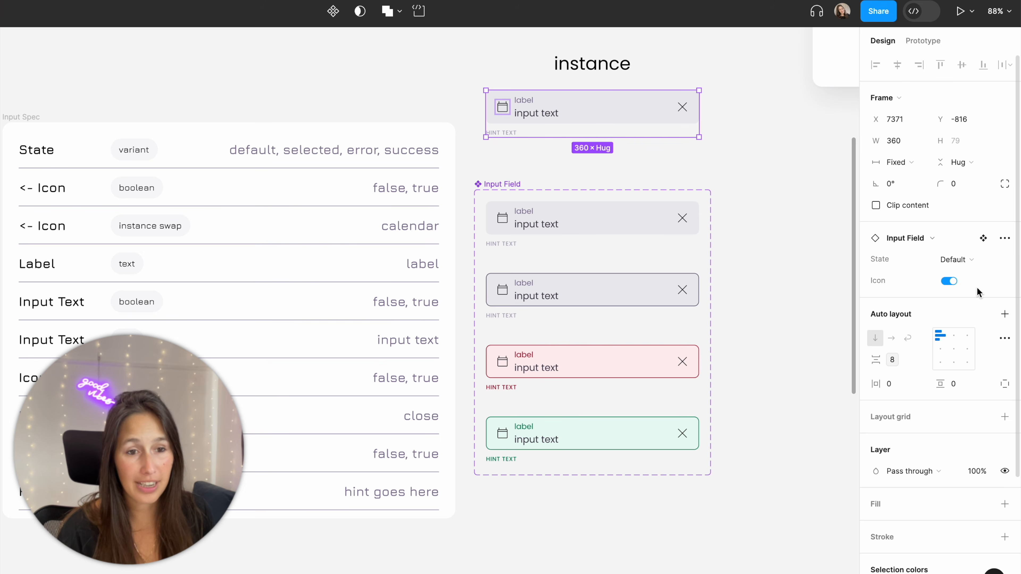
Test the instance's Icon property by repeatedly hiding and showing its calendar icon.
click(949, 281)
click(949, 282)
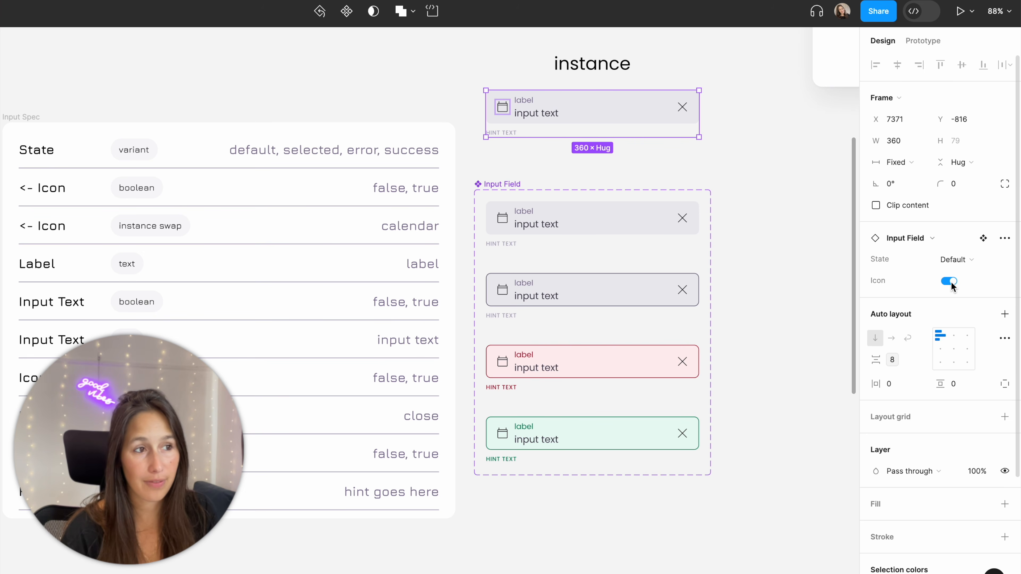
click(950, 283)
click(950, 282)
click(951, 283)
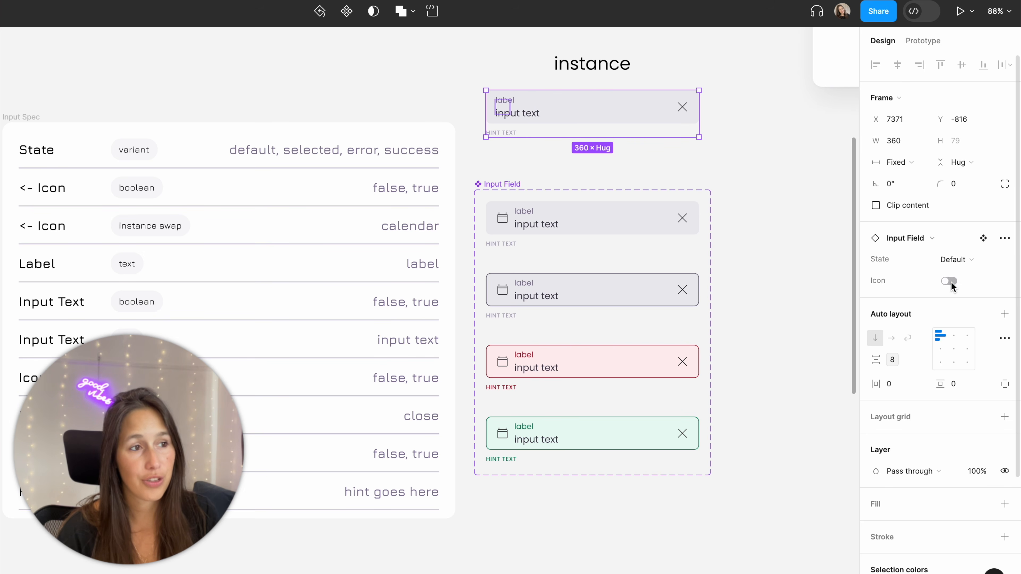
click(950, 282)
click(950, 282)
click(950, 283)
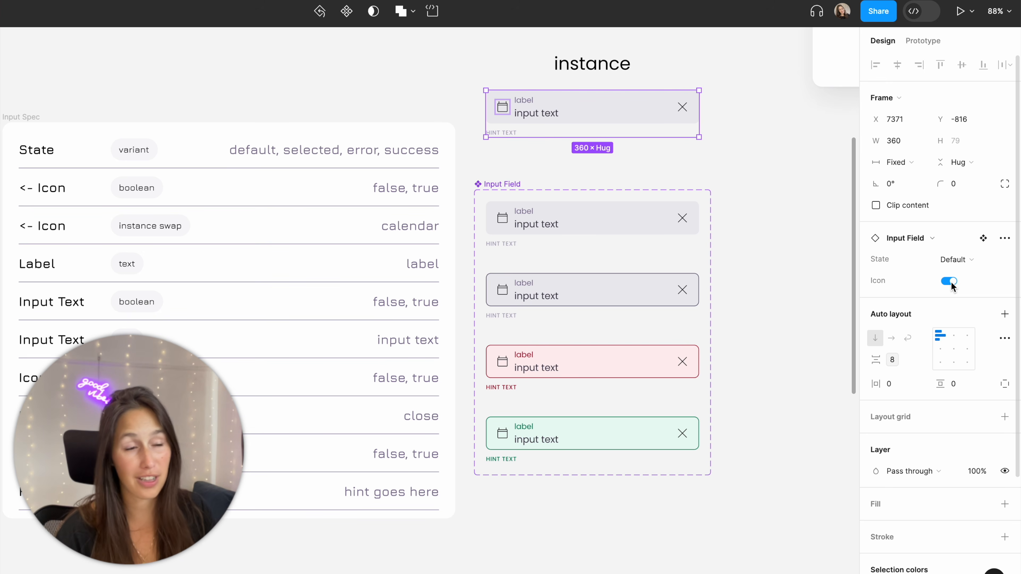
click(950, 282)
click(951, 283)
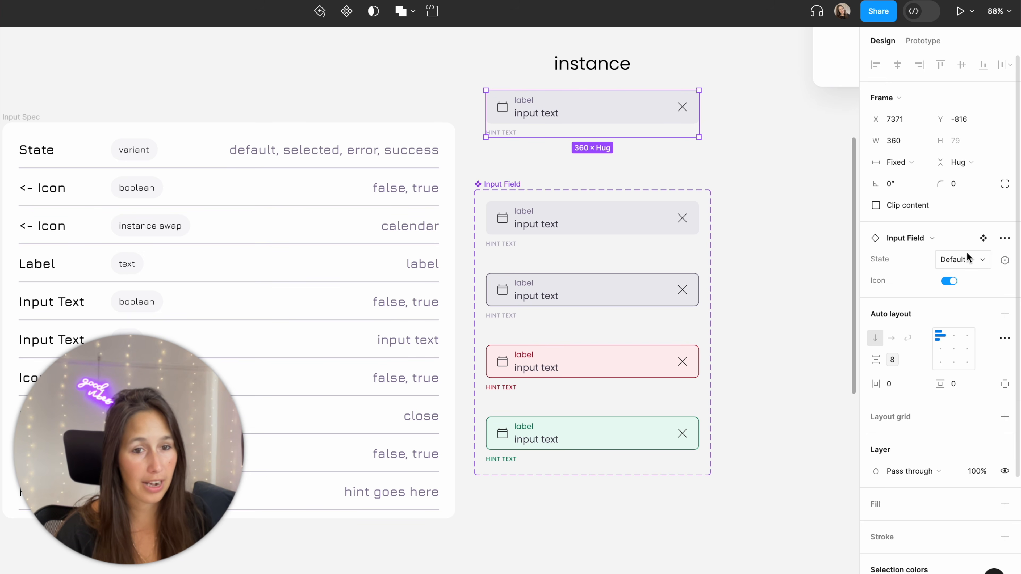
Check the instance's State options and test its Icon property once more.
click(966, 260)
click(932, 308)
click(953, 282)
click(953, 282)
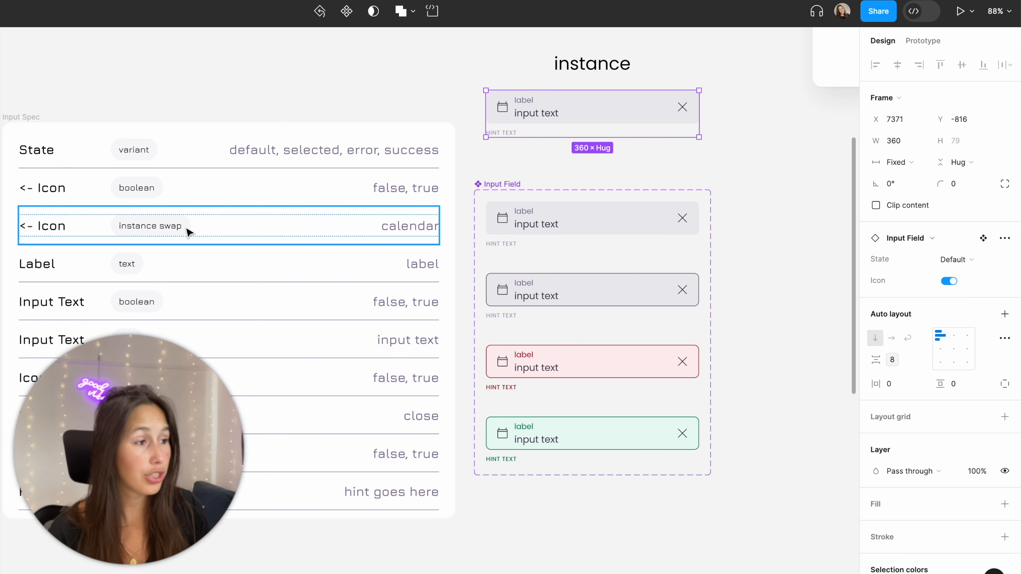
Begin an instance swap property for the calendar icons of all four variants.
click(507, 184)
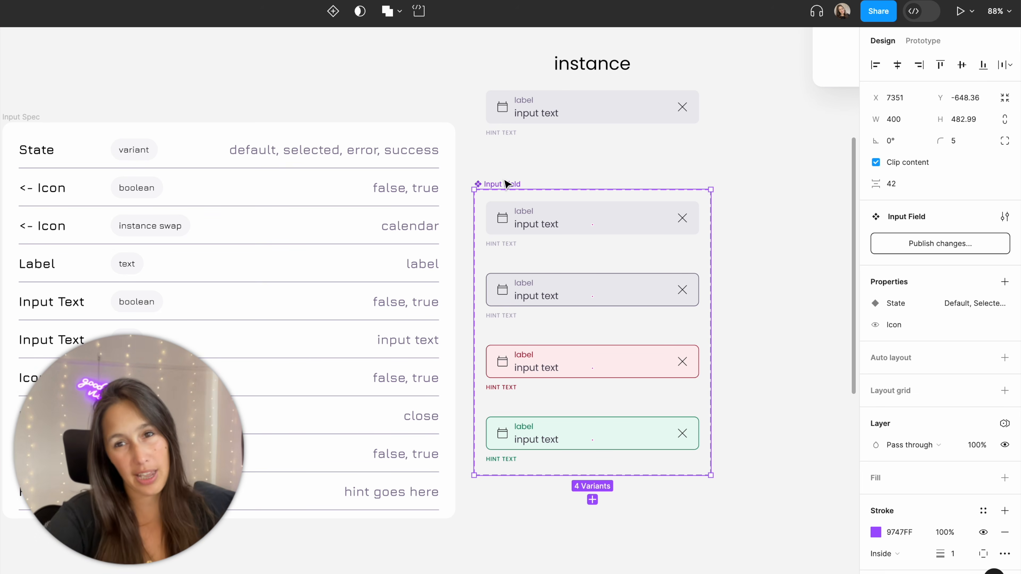
double_click(509, 224)
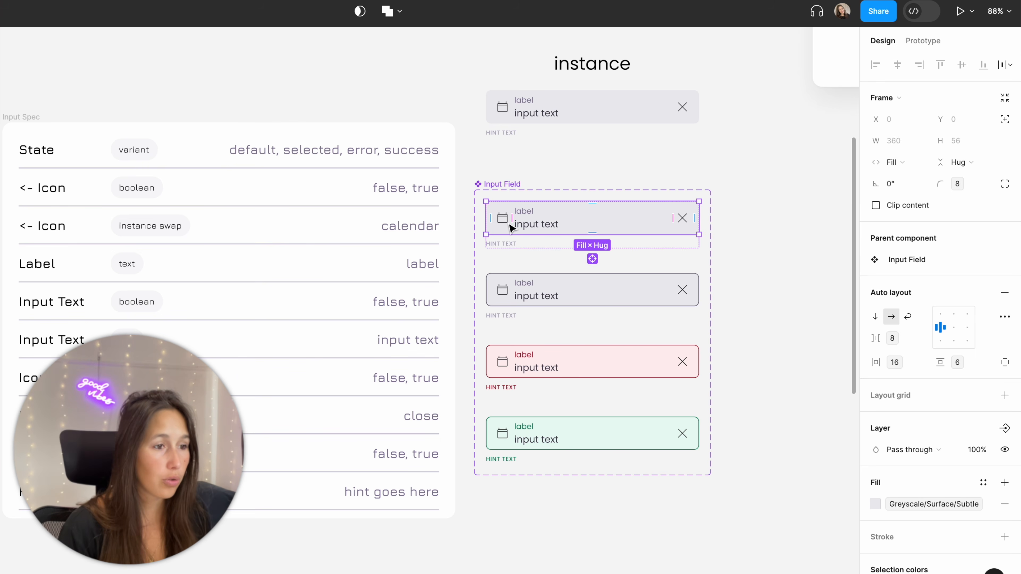
double_click(509, 224)
shift+click(502, 290)
shift+click(503, 361)
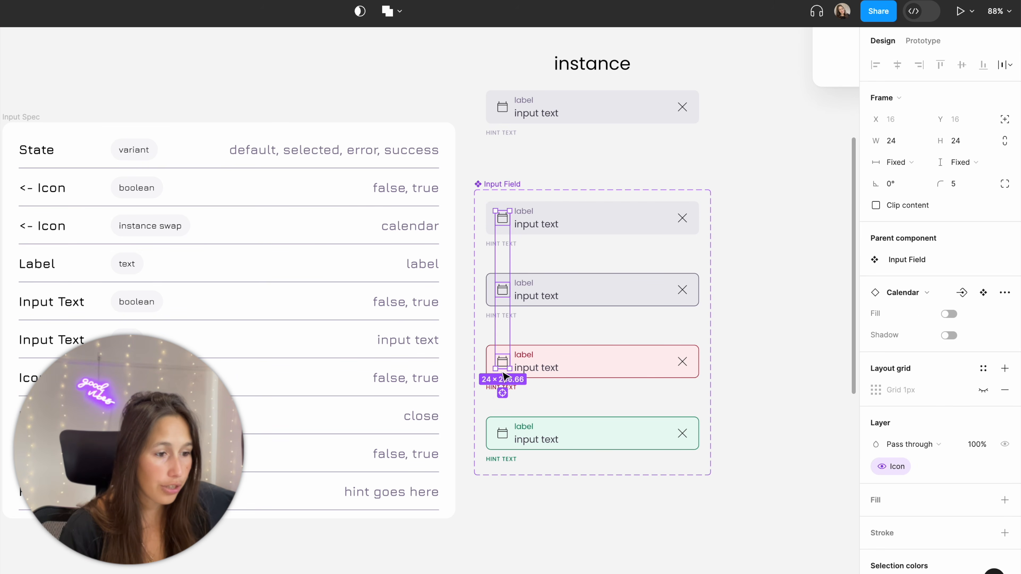
shift+click(503, 433)
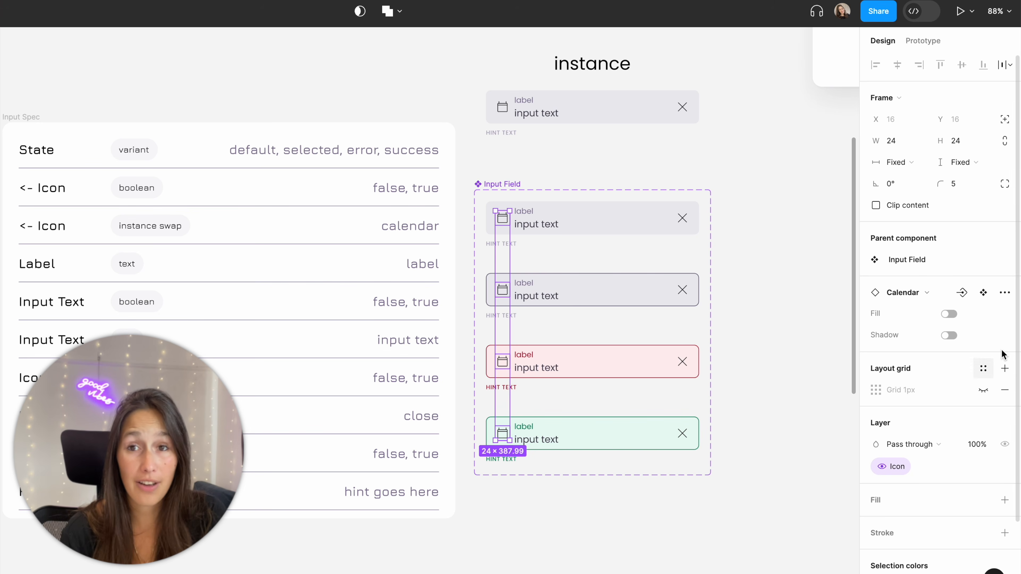
click(926, 293)
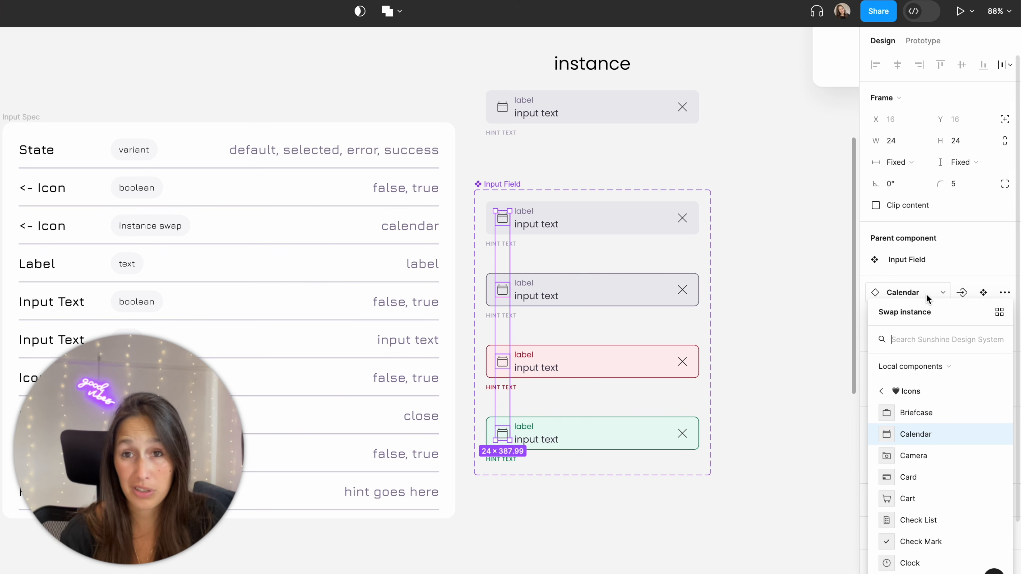
click(931, 295)
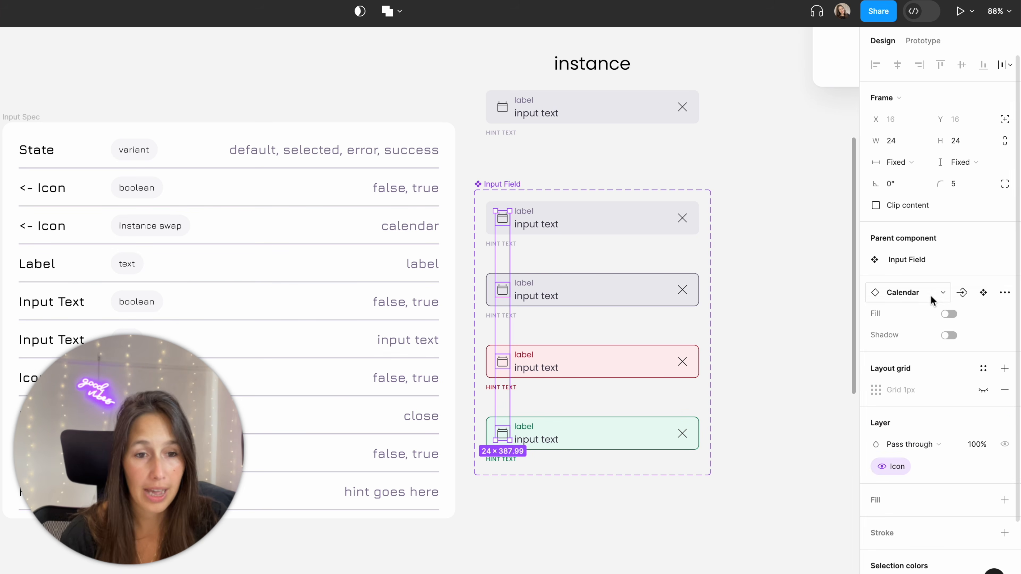
click(962, 293)
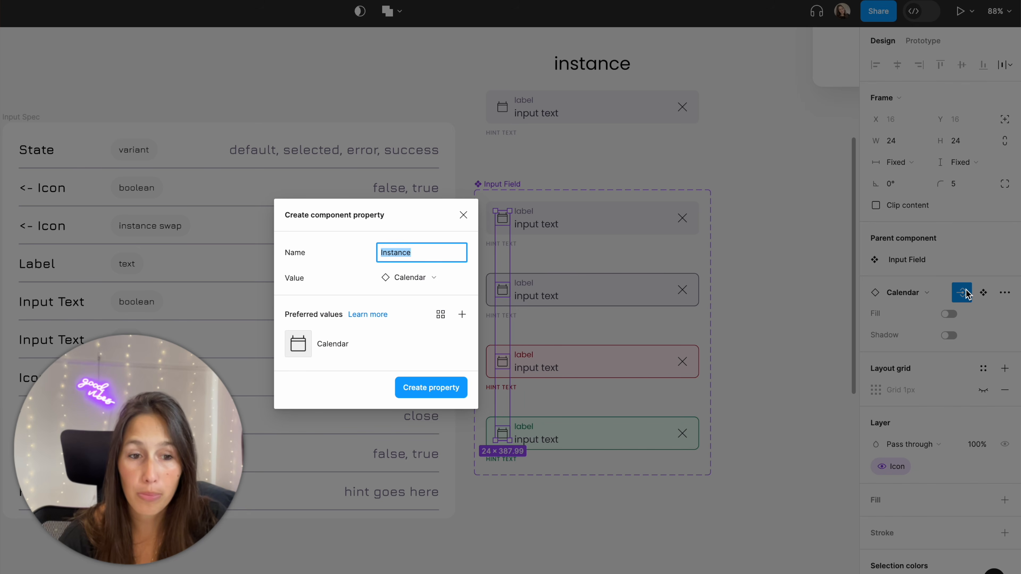
Name the instance swap property "← ✏️ Icon", using the pencil emoji and keeping Calendar as its value.
key(BackSpace)
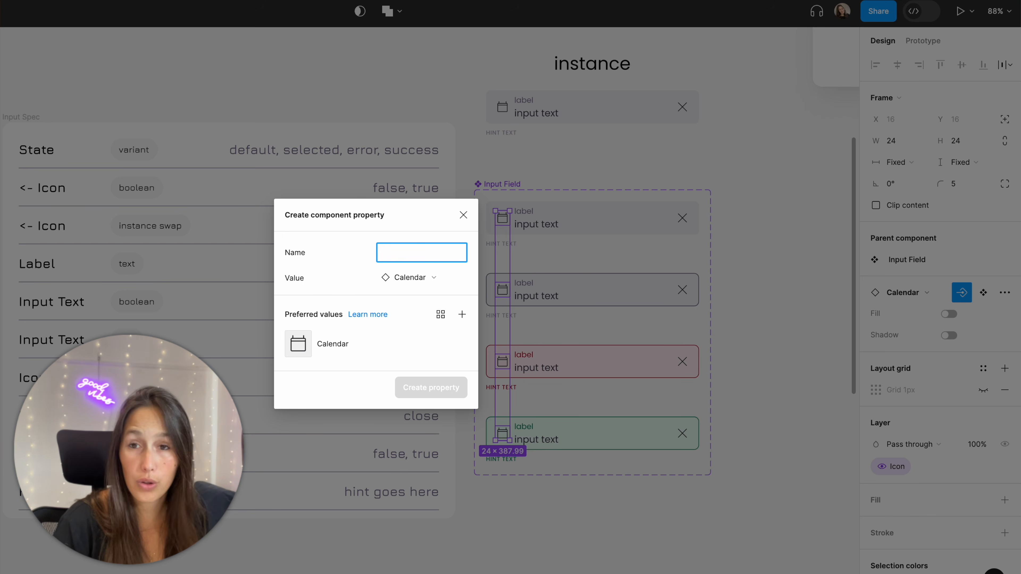
key(ctrl+super+space)
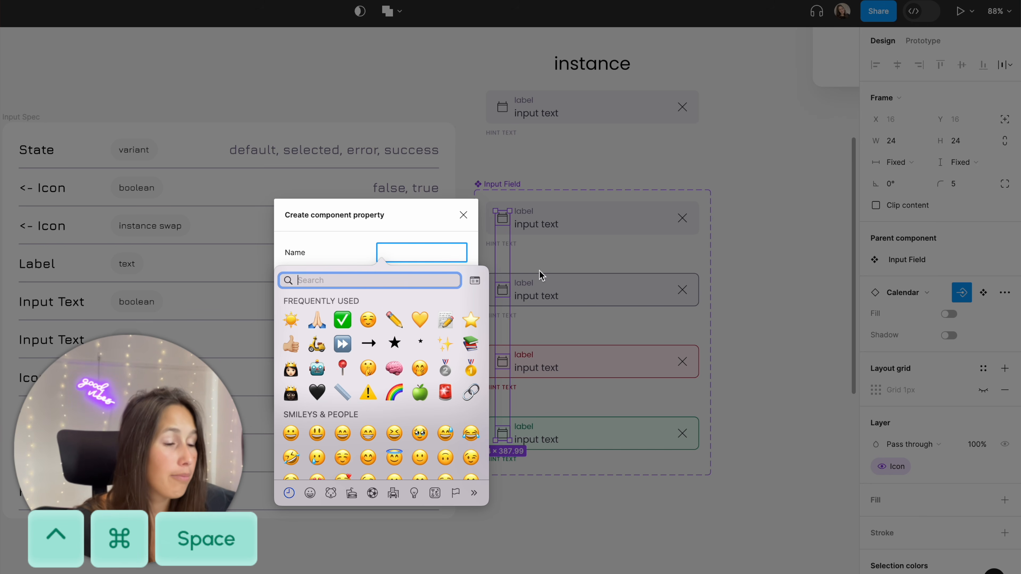
click(394, 315)
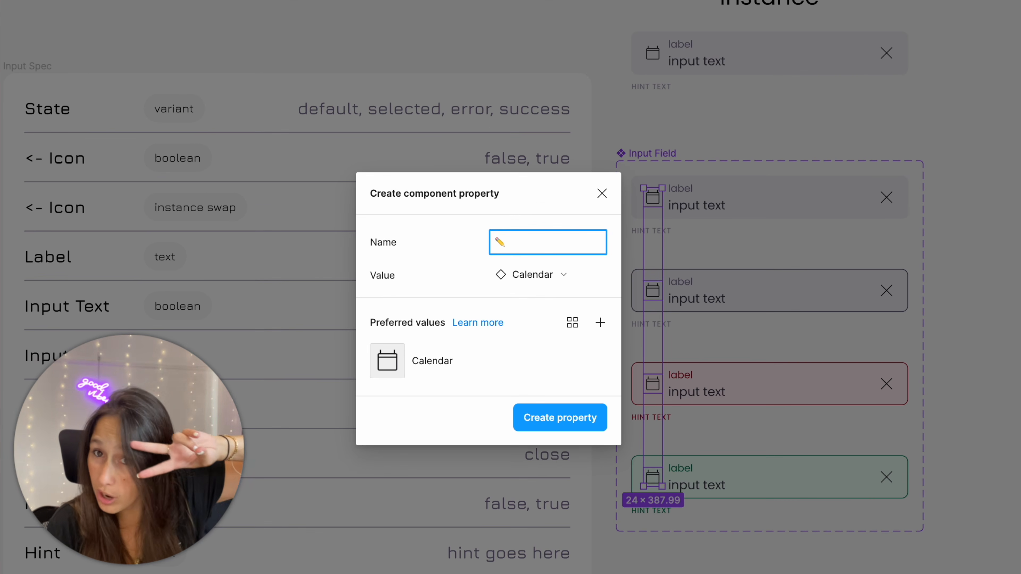
text(>)
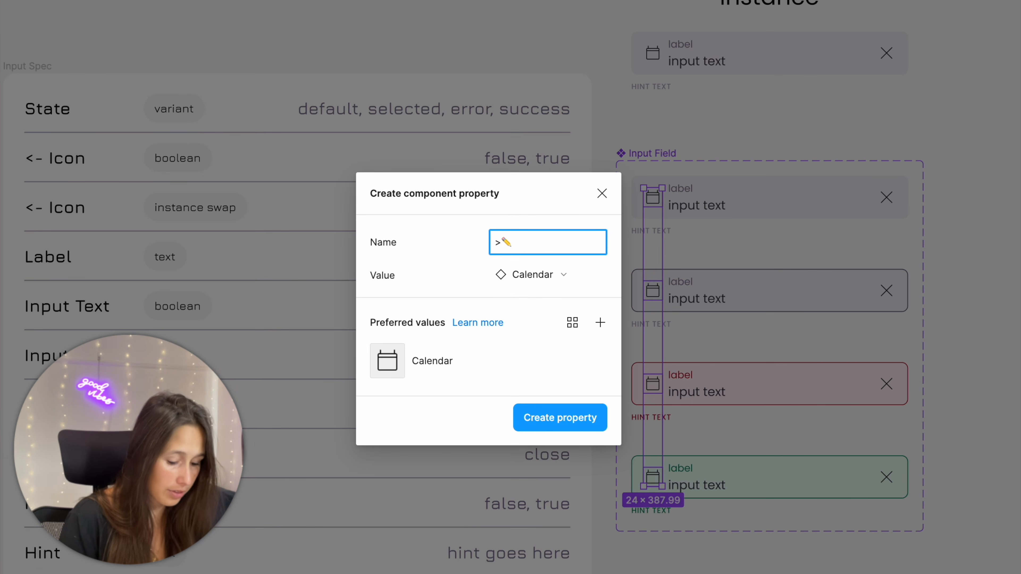
key(BackSpace)
text(<-)
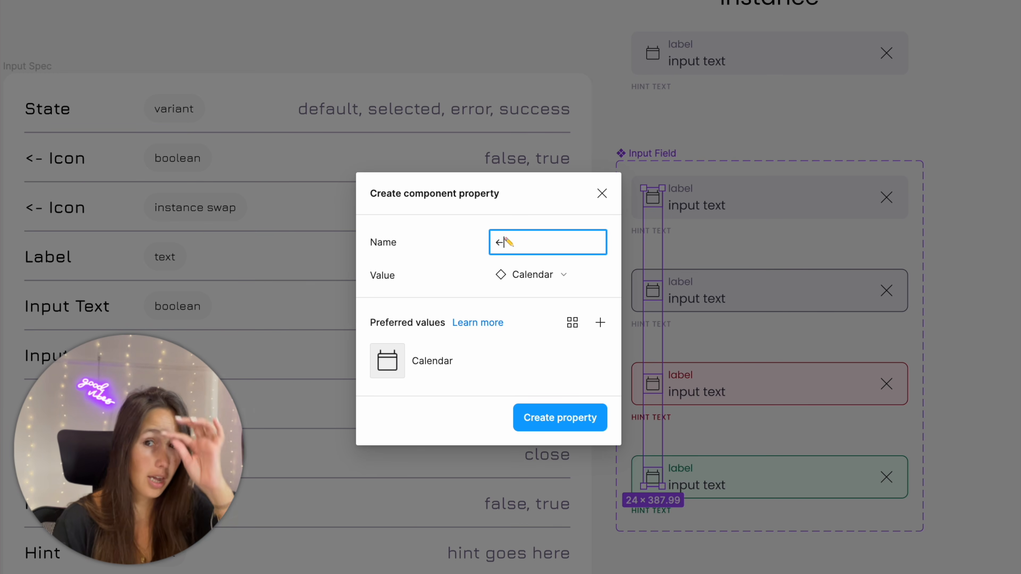
key(Right)
text(Icon)
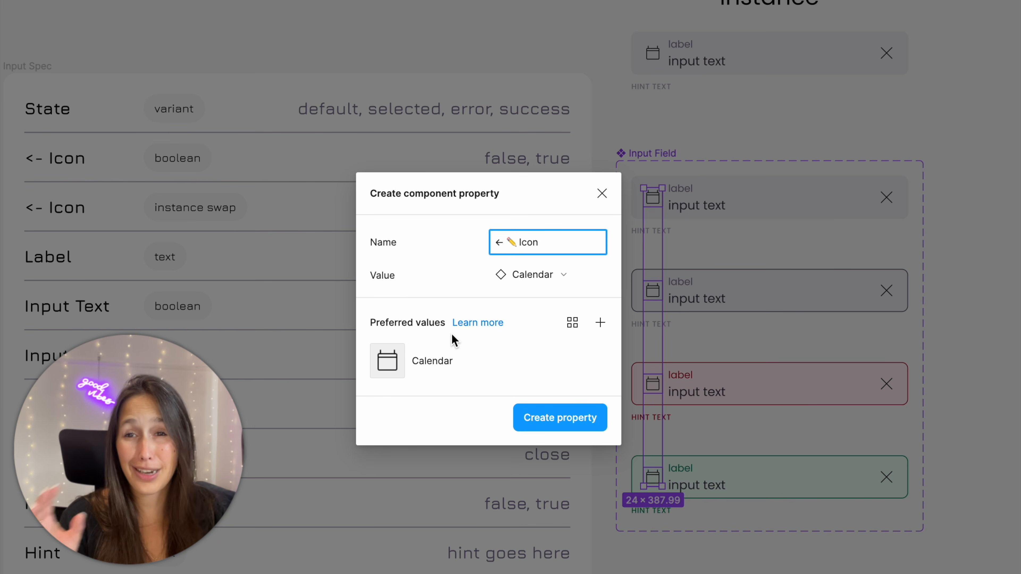
Add the Cloud icon from the local Icons components to the property's preferred values.
click(595, 322)
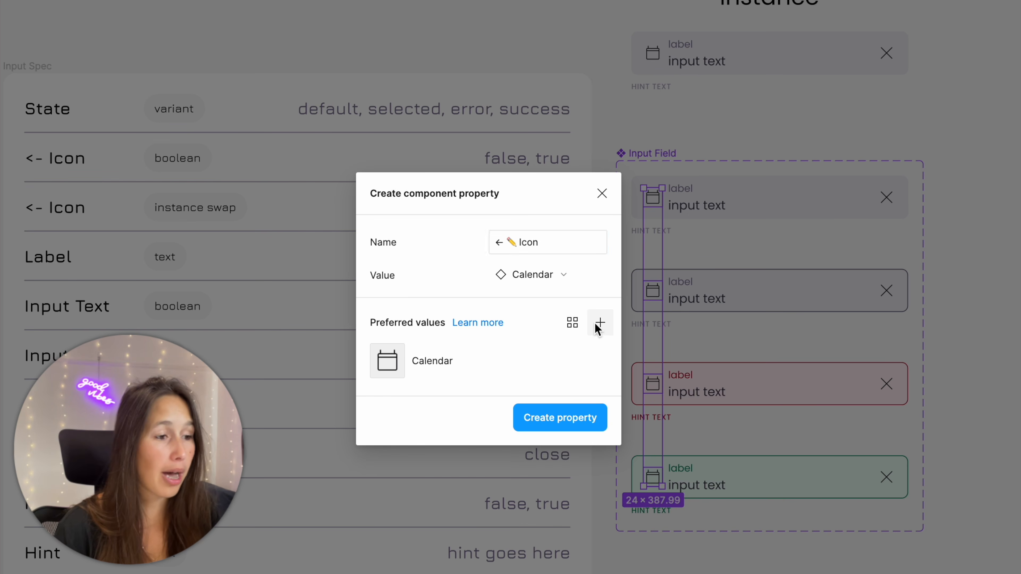
scroll(710, 498, down, 2)
scroll(710, 498, down, 5)
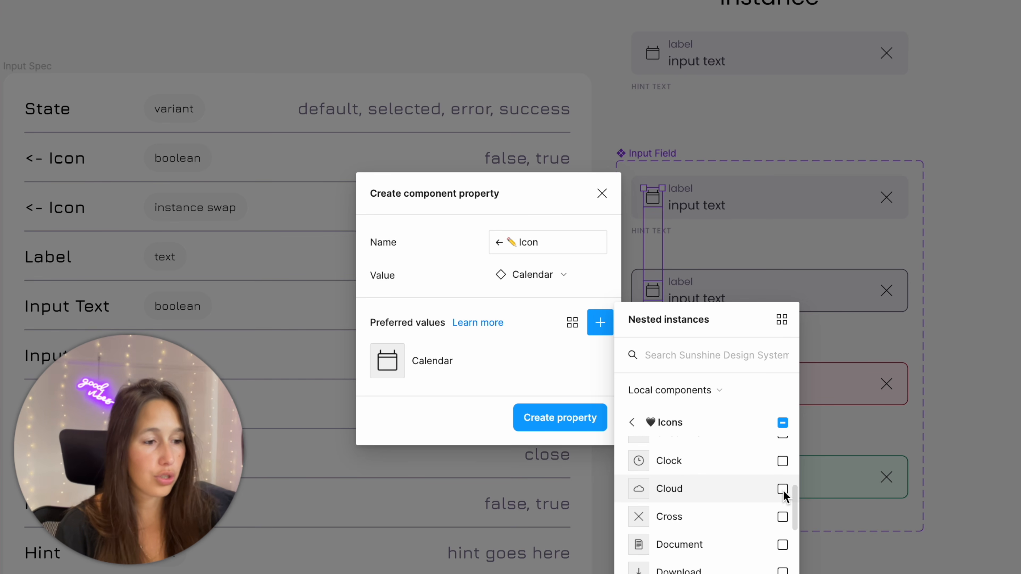
click(782, 489)
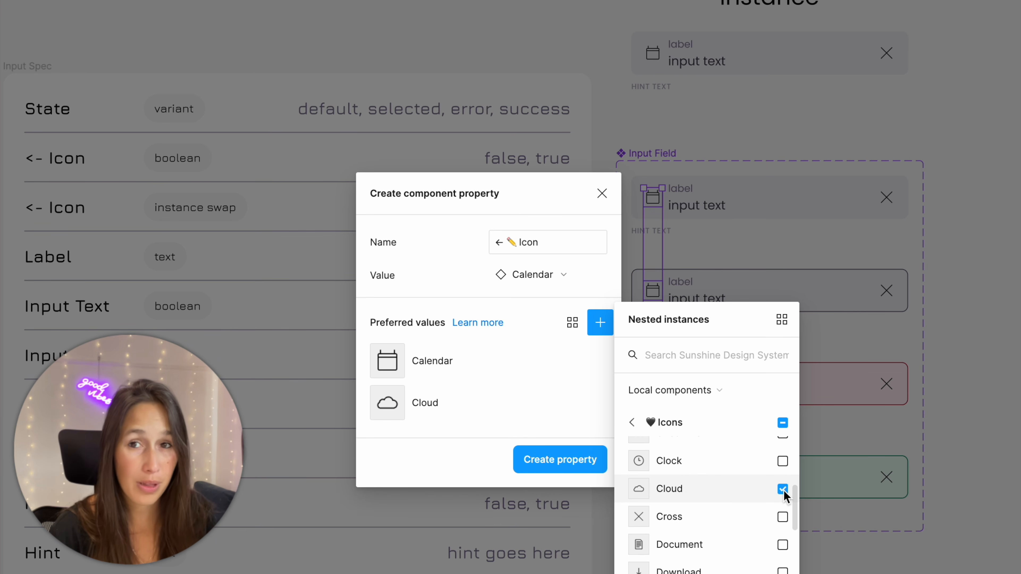
Remove Cloud and Calendar from the preferred values and create the "← ✏️ Icon" instance swap property.
click(782, 489)
scroll(774, 488, up, 5)
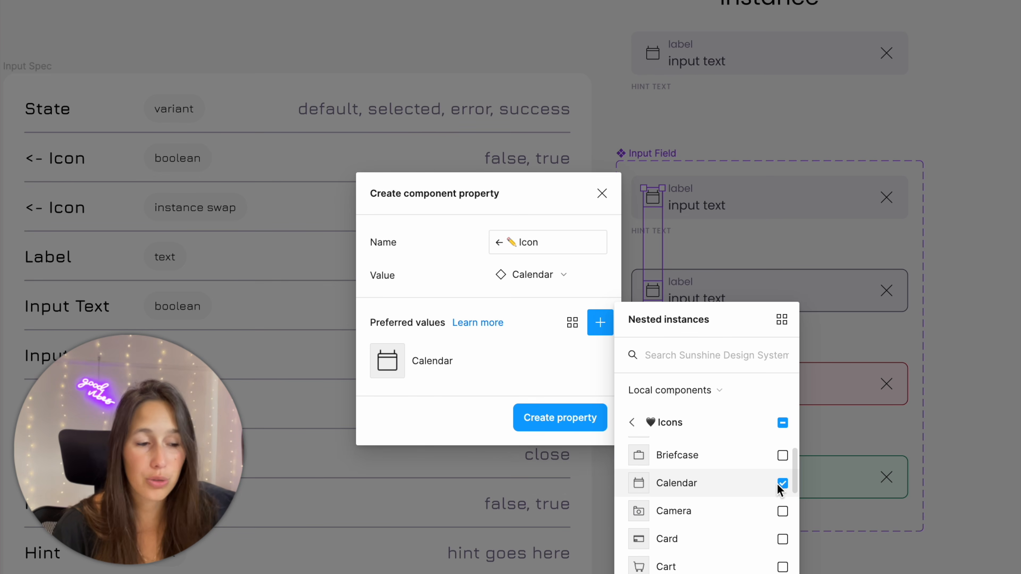
click(780, 485)
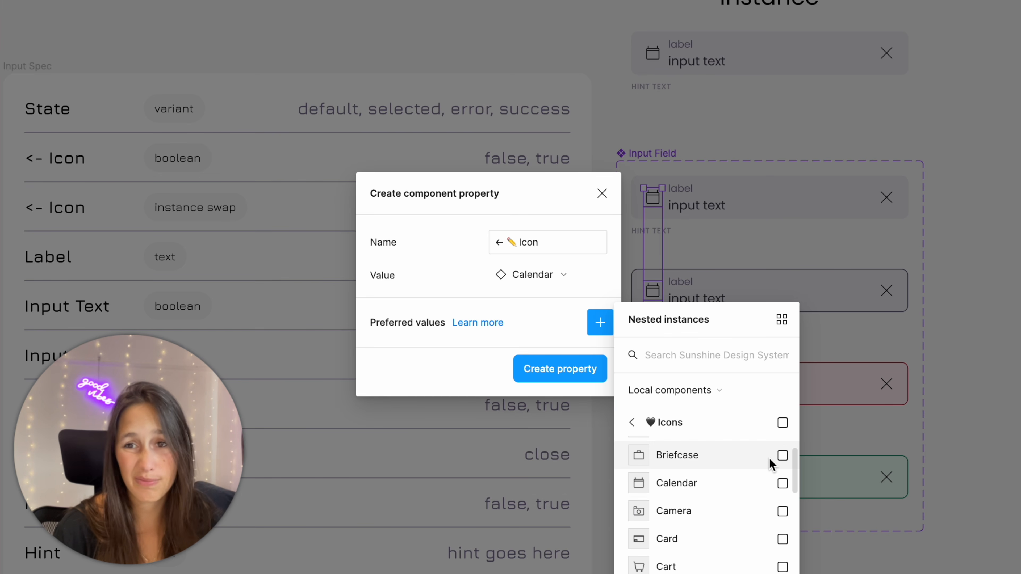
click(547, 312)
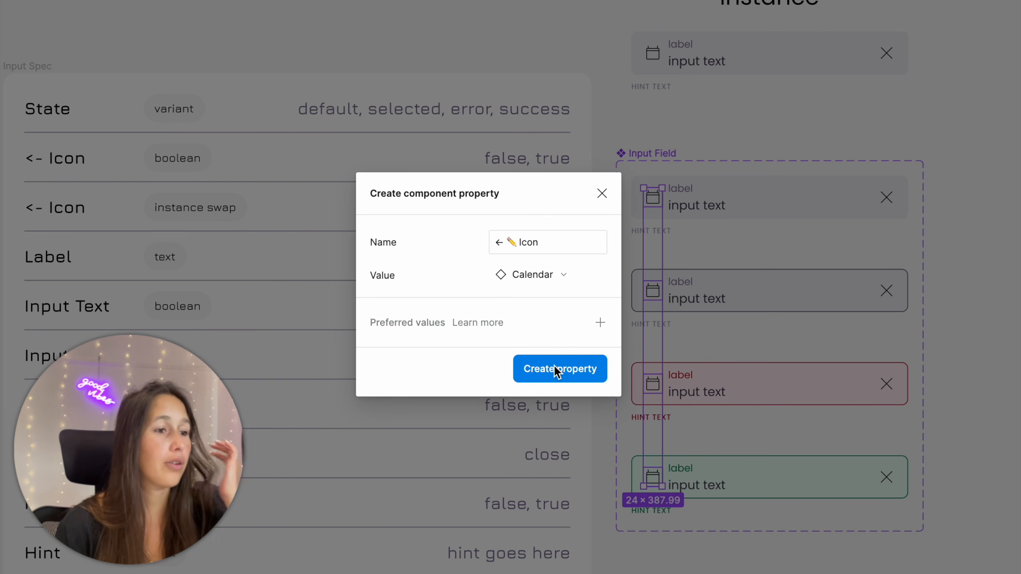
click(559, 368)
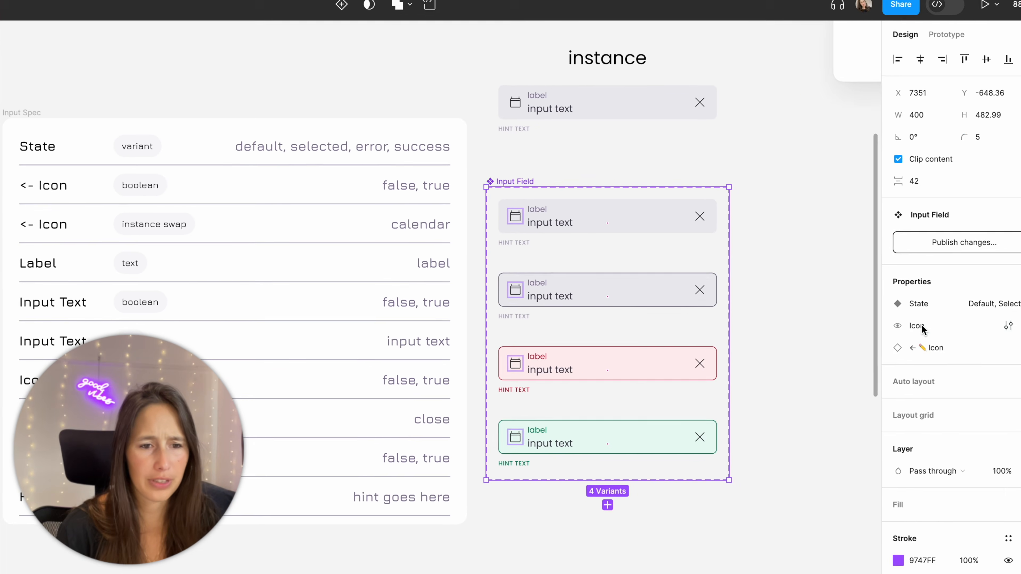
Rename the component set's boolean Icon property to "← Icon".
double_click(898, 325)
key(Left)
text(<-)
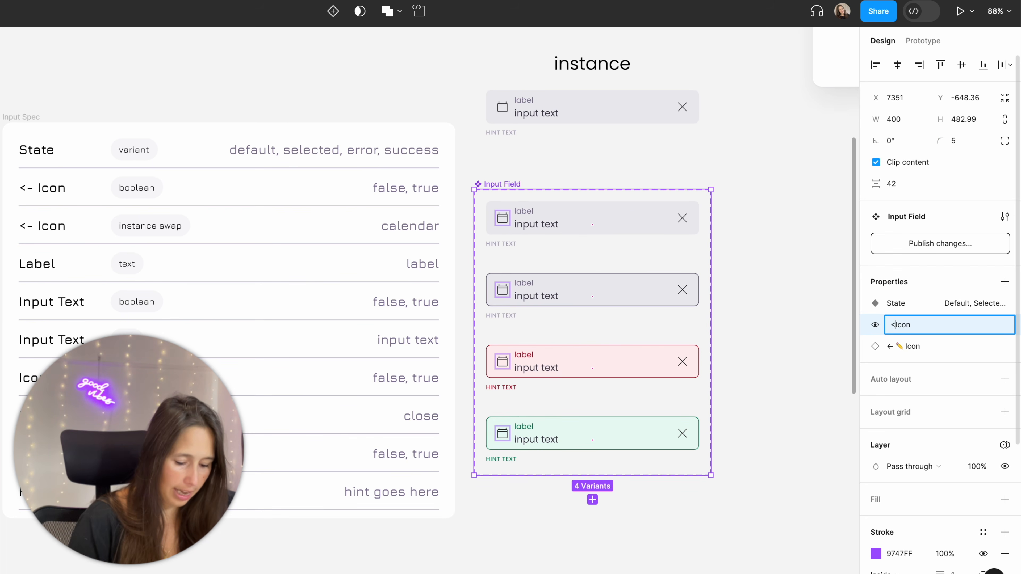
key(Return)
Test the instance's icon properties by toggling the icon off and on, swapping it to Card and Check List, and restoring Calendar.
click(659, 102)
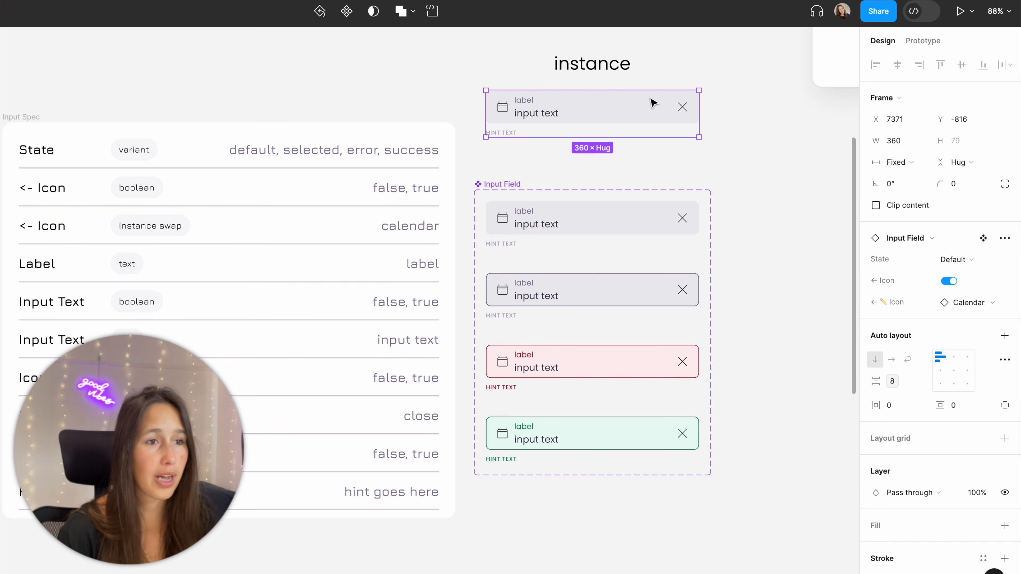
click(948, 281)
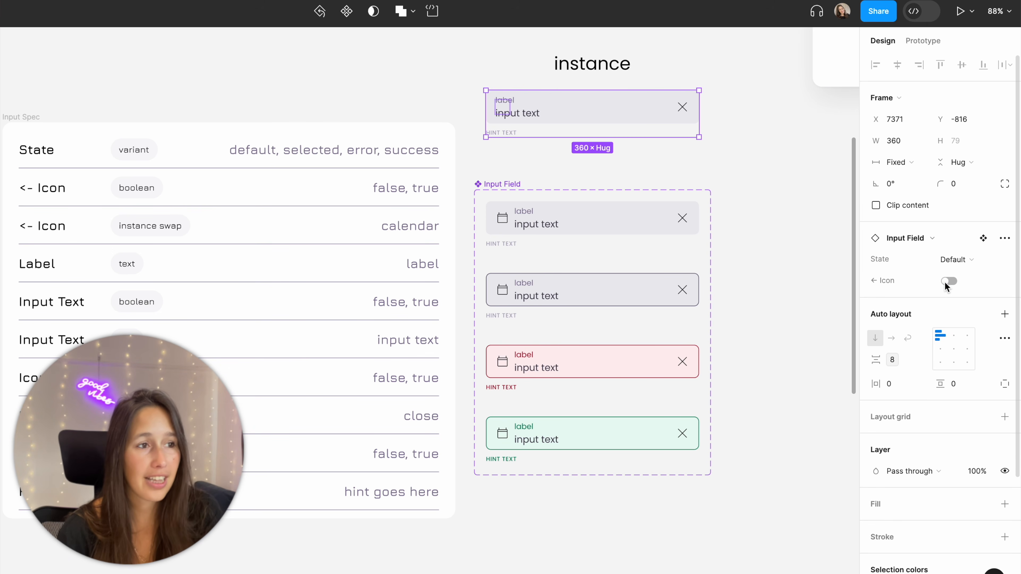
click(949, 282)
click(976, 304)
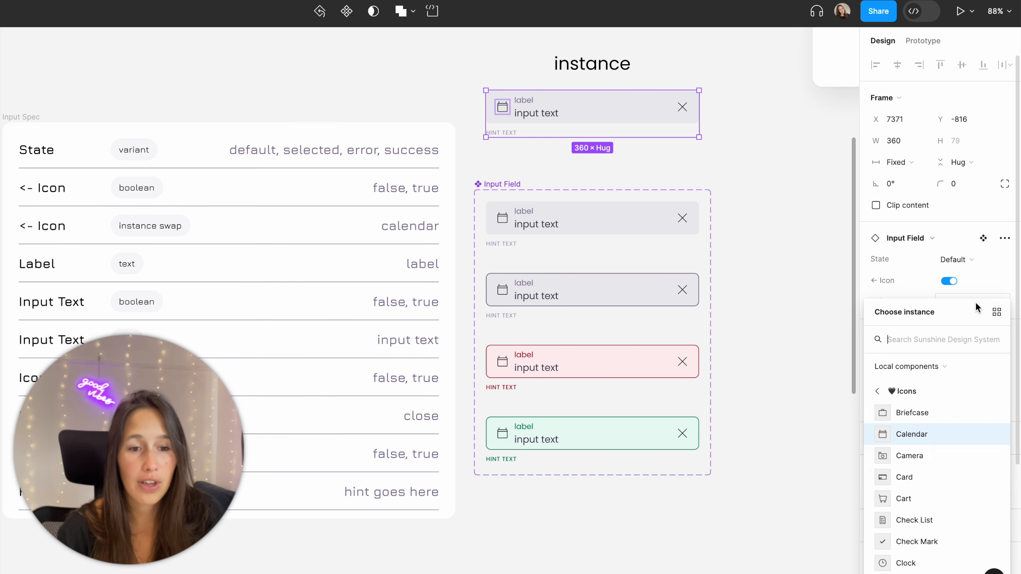
click(938, 476)
click(956, 306)
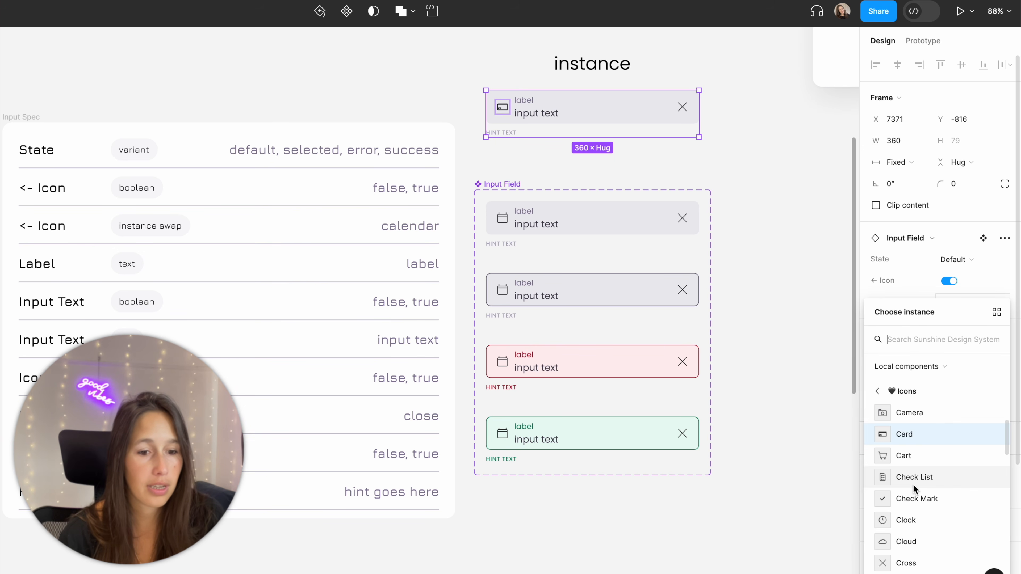
click(913, 483)
click(963, 305)
scroll(960, 467, up, 3)
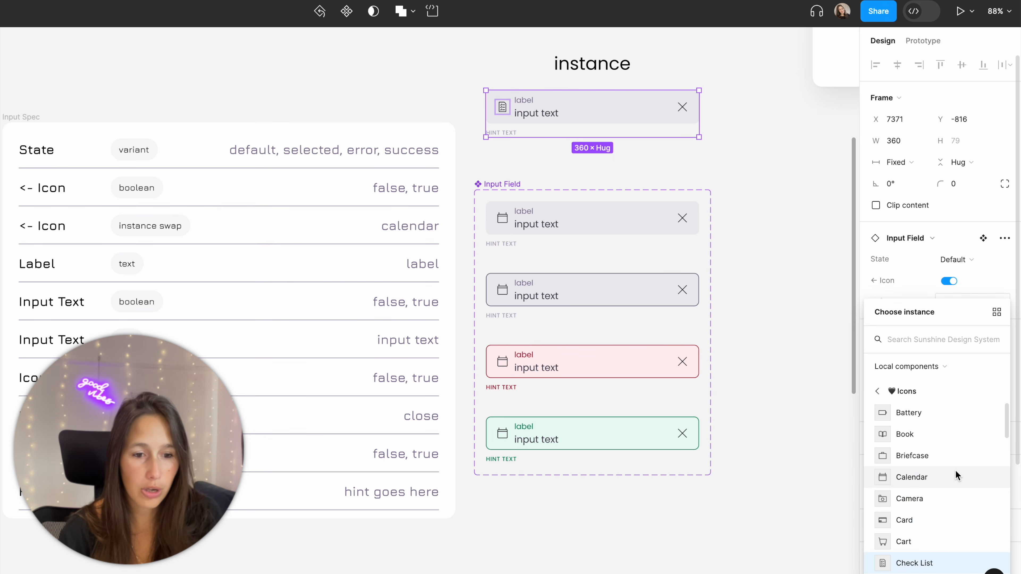
click(957, 476)
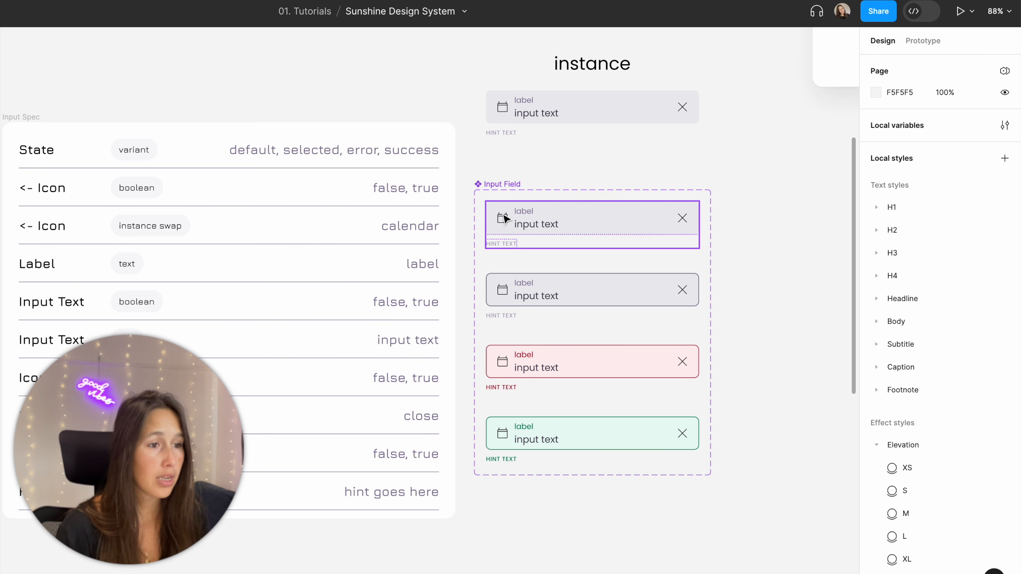
Create a text property named "Label" with the value "label" for the label layers of all four variants.
double_click(523, 211)
shift+click(524, 284)
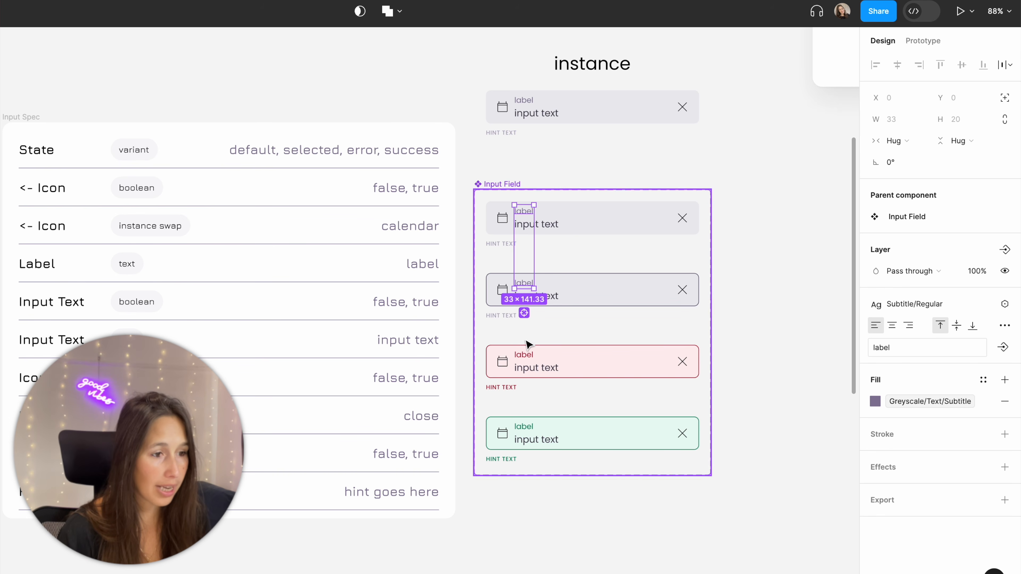
shift+click(523, 354)
shift+click(523, 426)
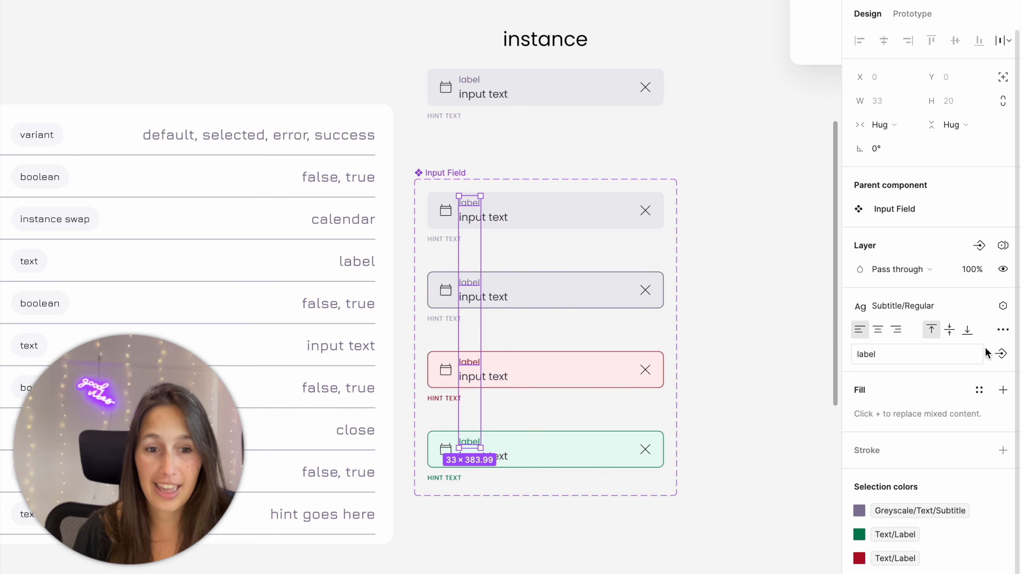
click(1001, 354)
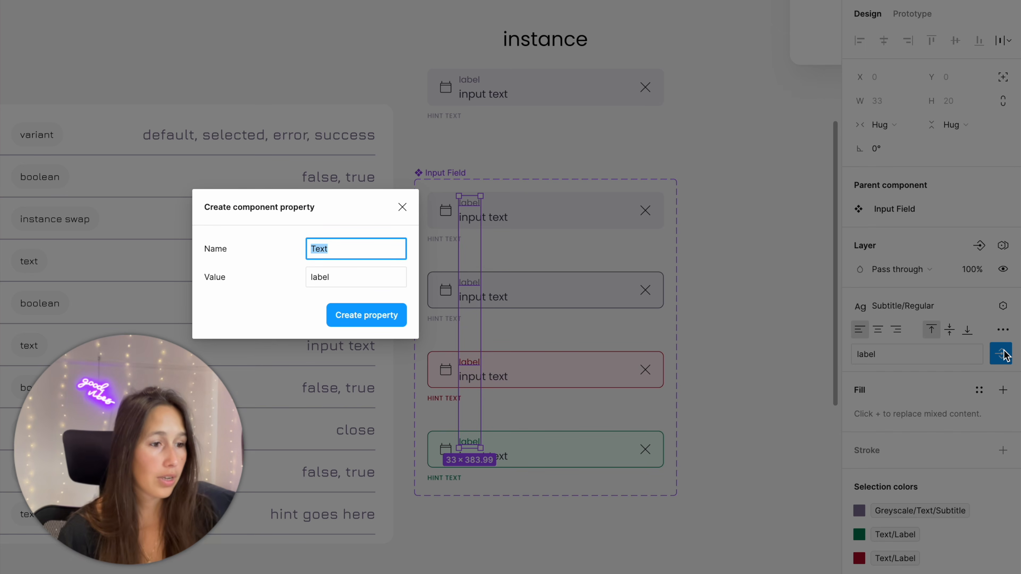
text(Label)
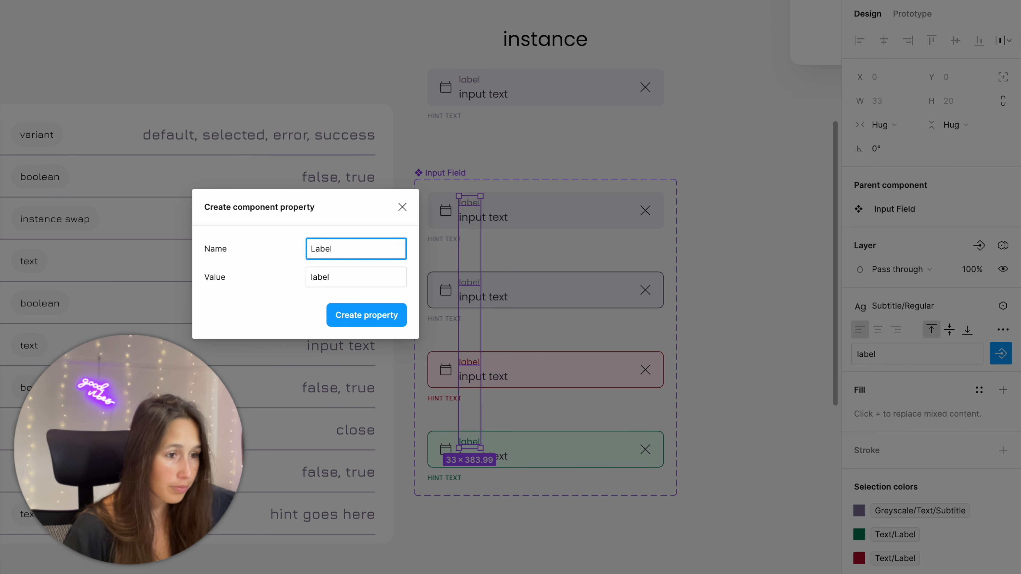
key(Return)
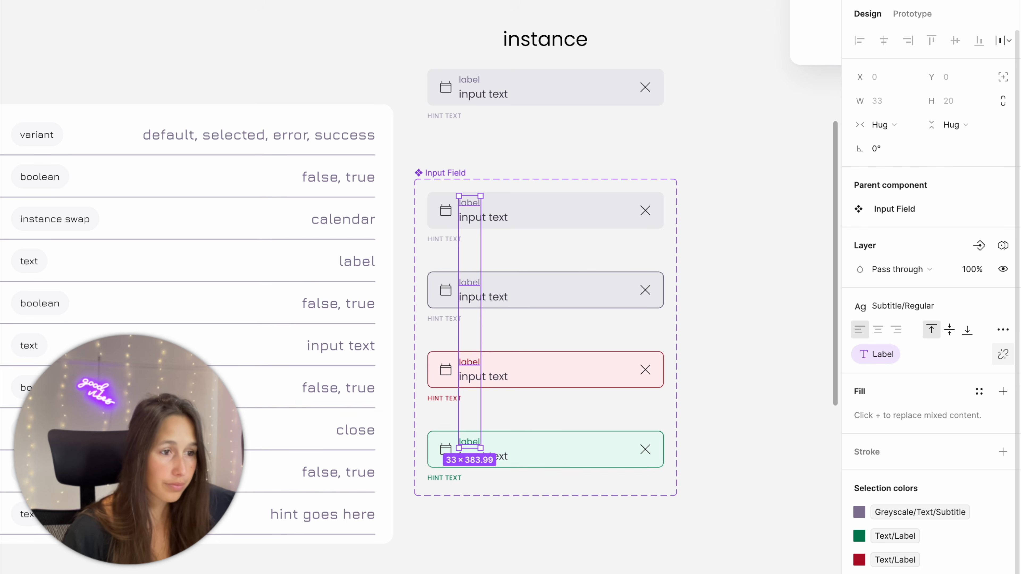
Test the instance's Label property with the text "hello", and set it to "Label".
click(519, 84)
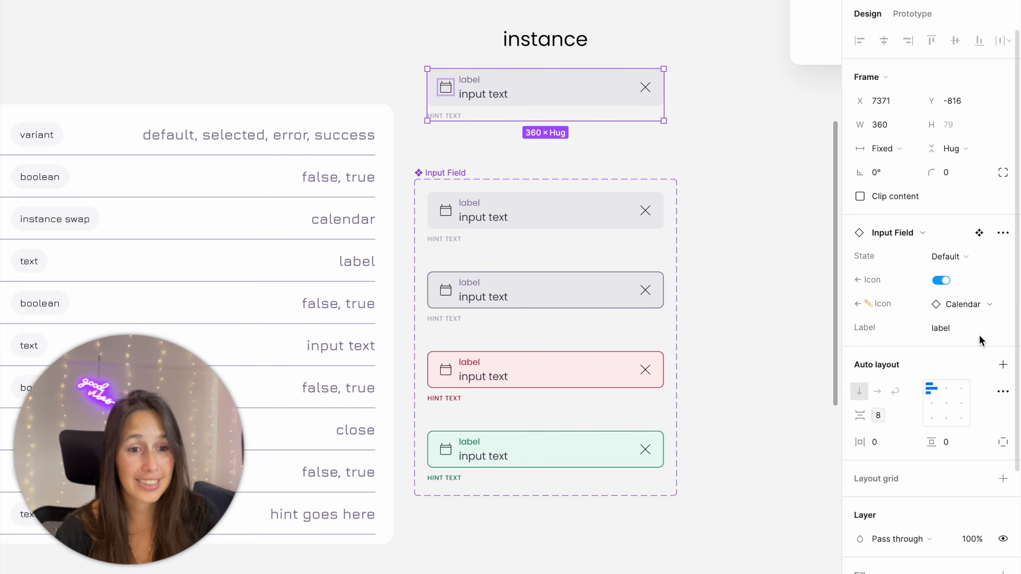
click(959, 327)
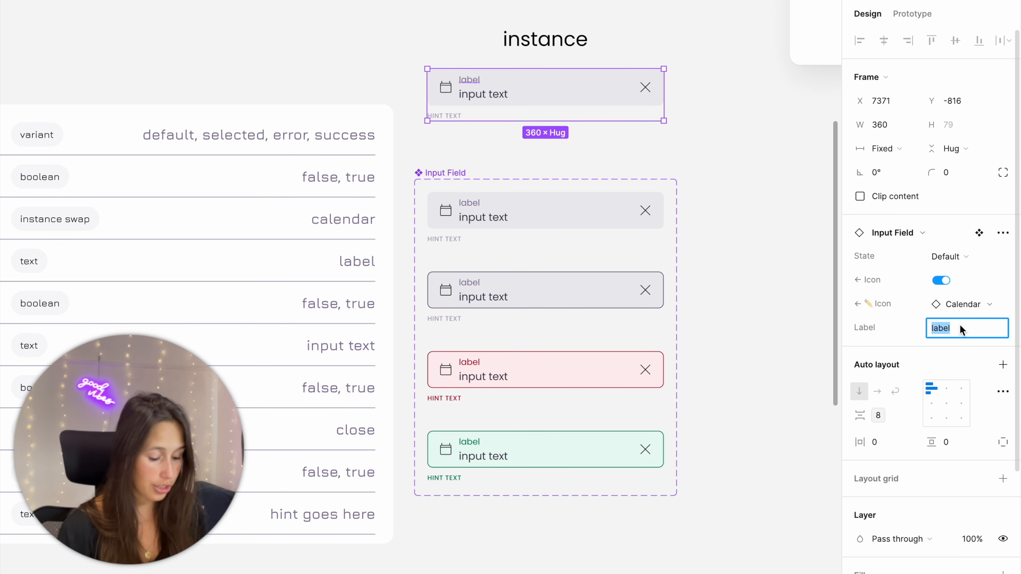
text(hello)
key(Return)
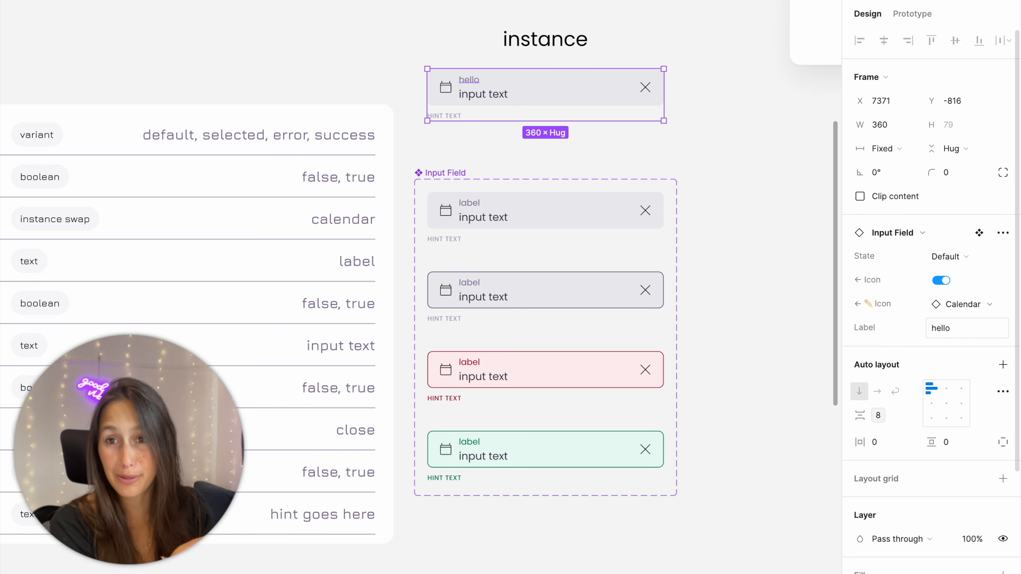
click(959, 327)
text(Label)
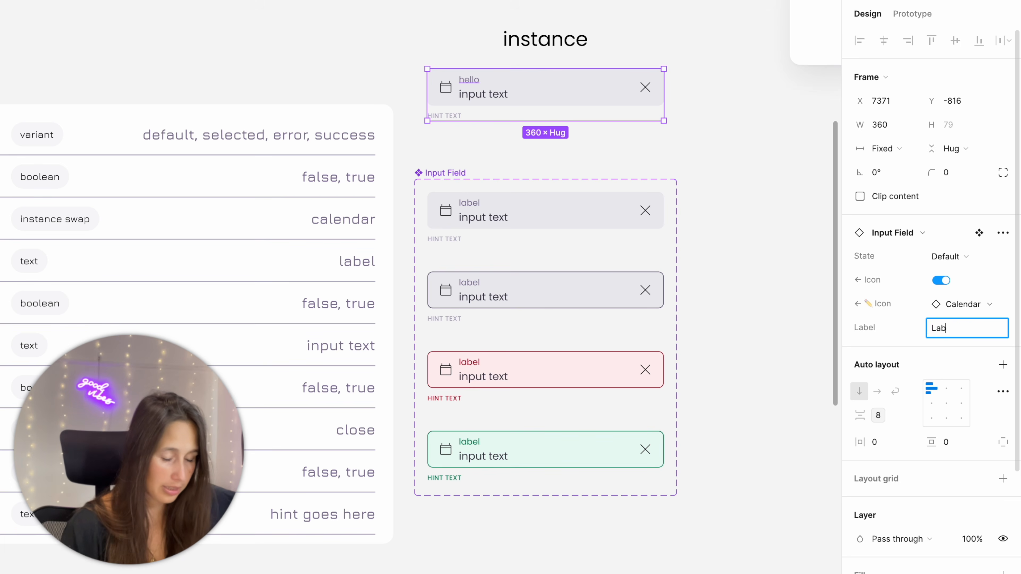
key(Return)
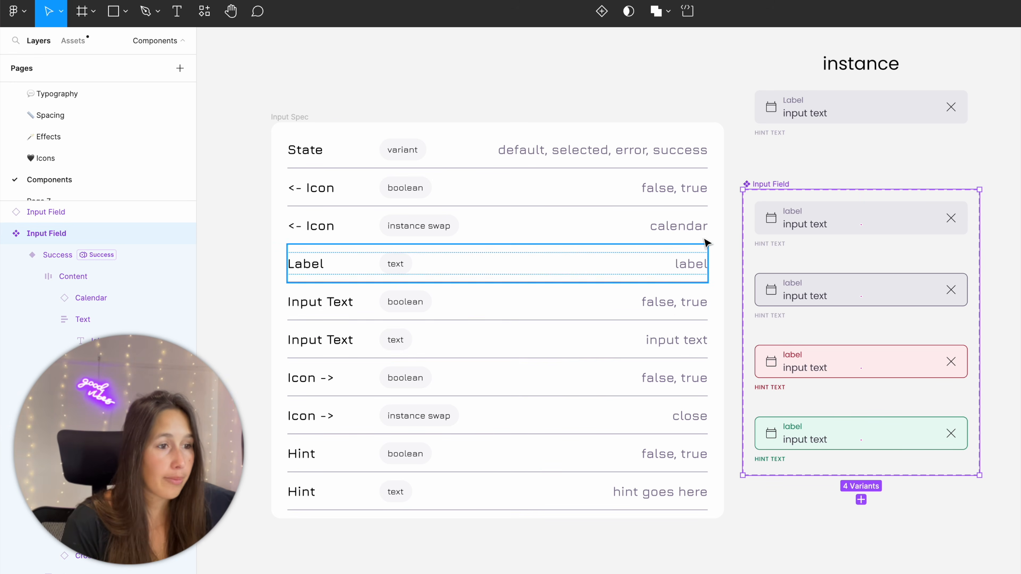
Create a boolean property named "Input Text" with the value True for the input text layers of all four variants.
double_click(788, 225)
shift+click(807, 298)
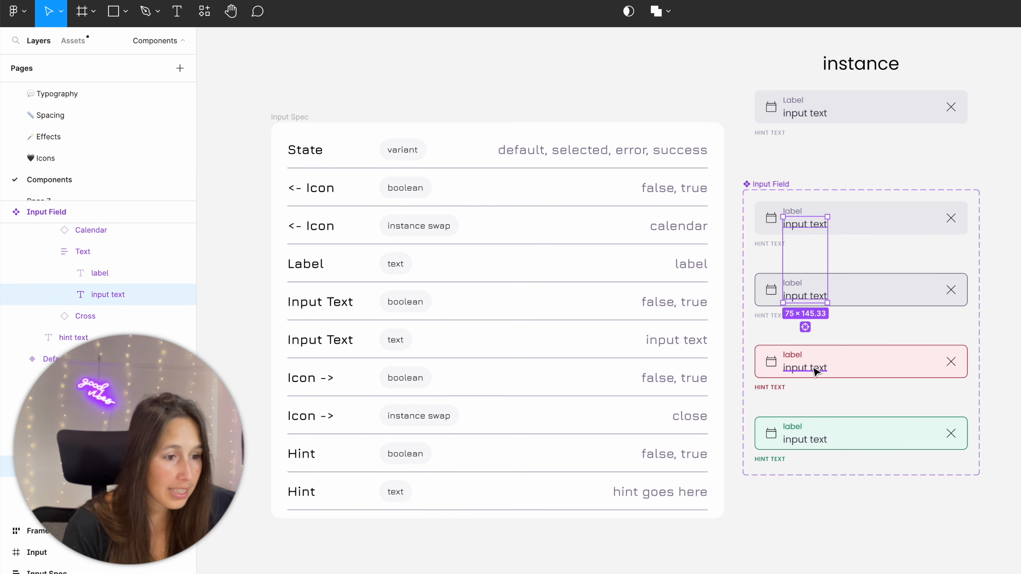
shift+click(810, 366)
shift+click(817, 440)
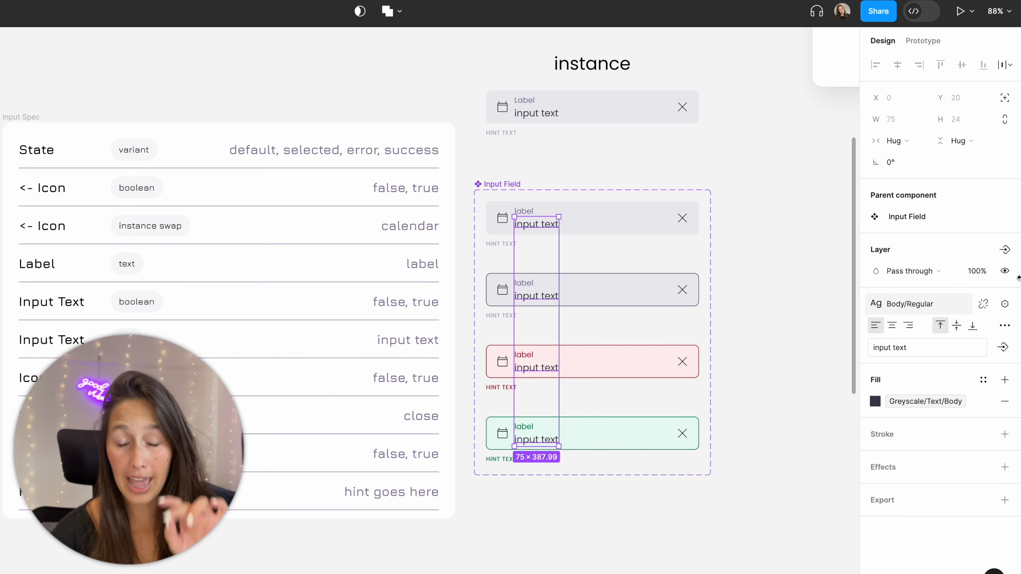
click(1009, 243)
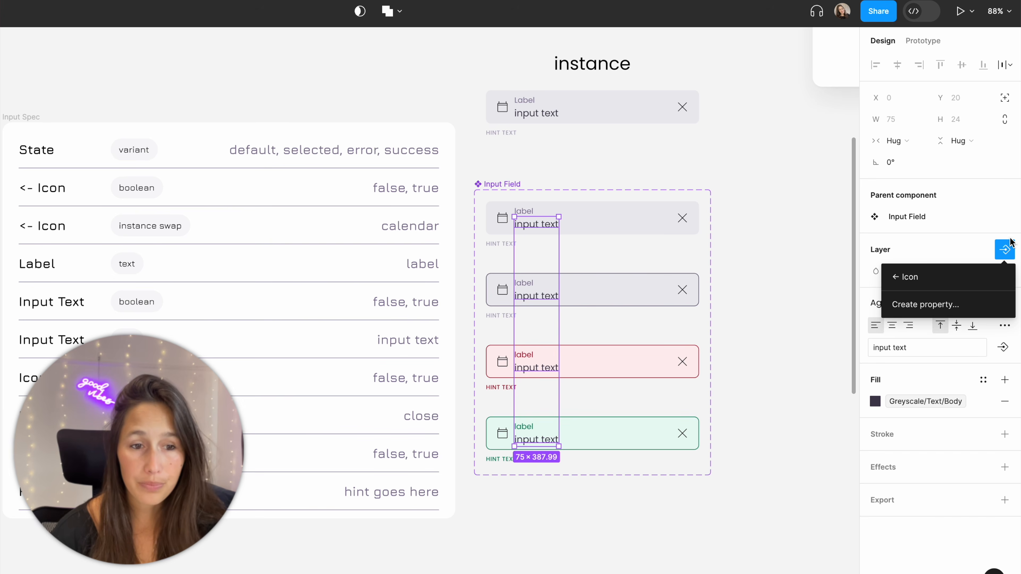
click(951, 307)
text(Input Text)
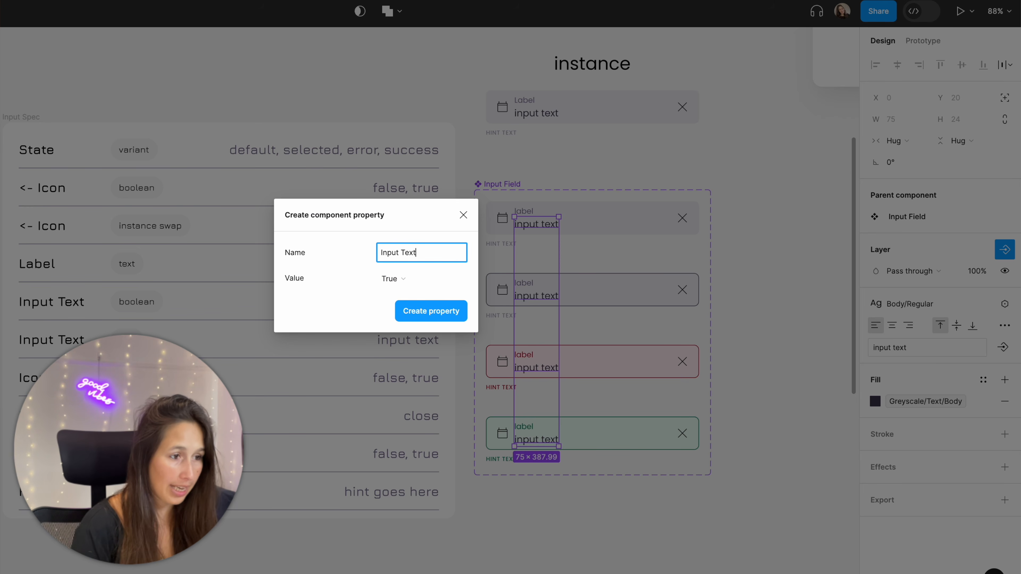
key(Return)
Test the Input Text property by repeatedly toggling it on the instance, leaving it on, and compare the field's height.
click(589, 106)
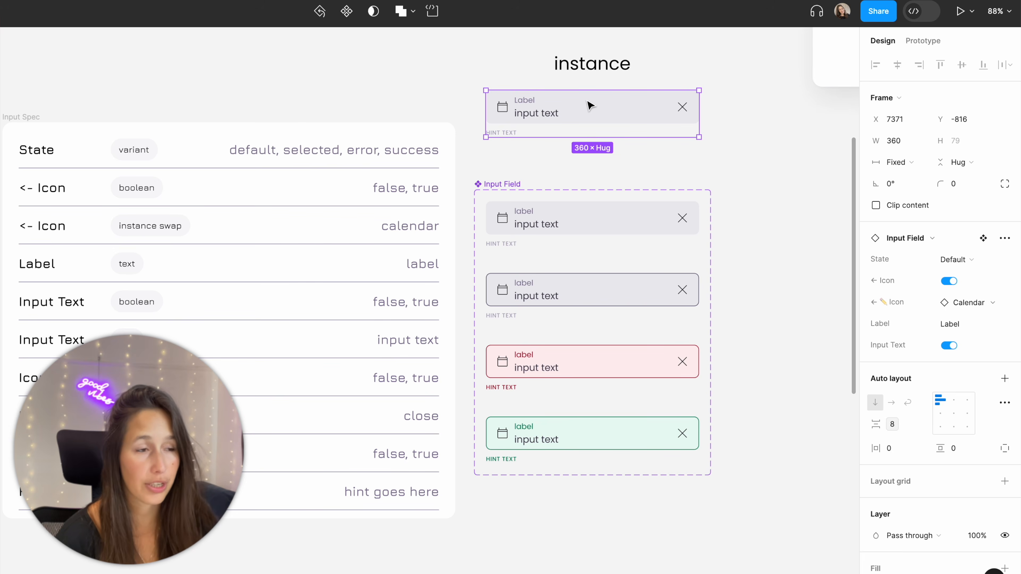
click(948, 346)
click(949, 345)
click(949, 345)
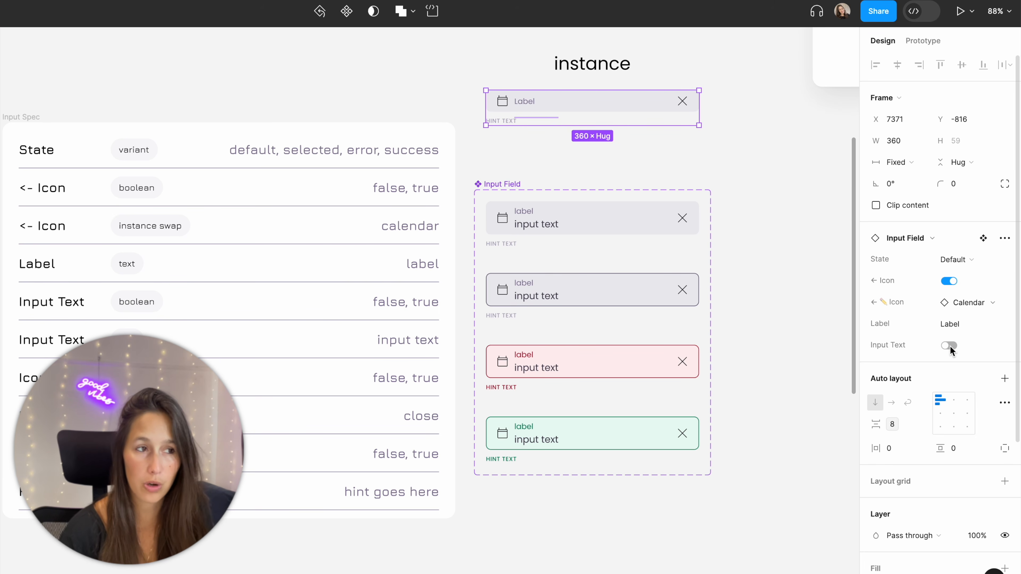
click(948, 345)
click(948, 346)
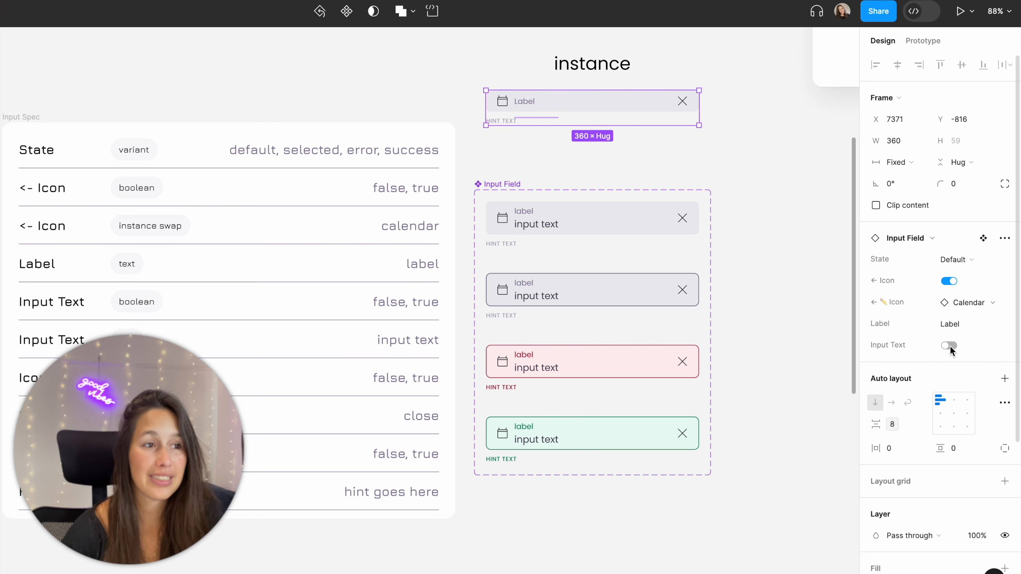
click(949, 346)
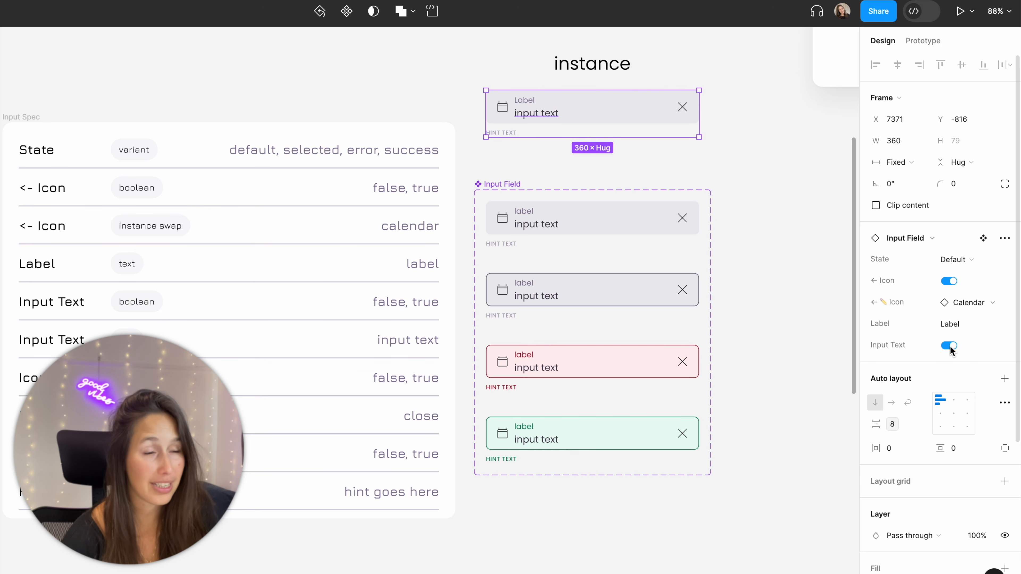
click(948, 345)
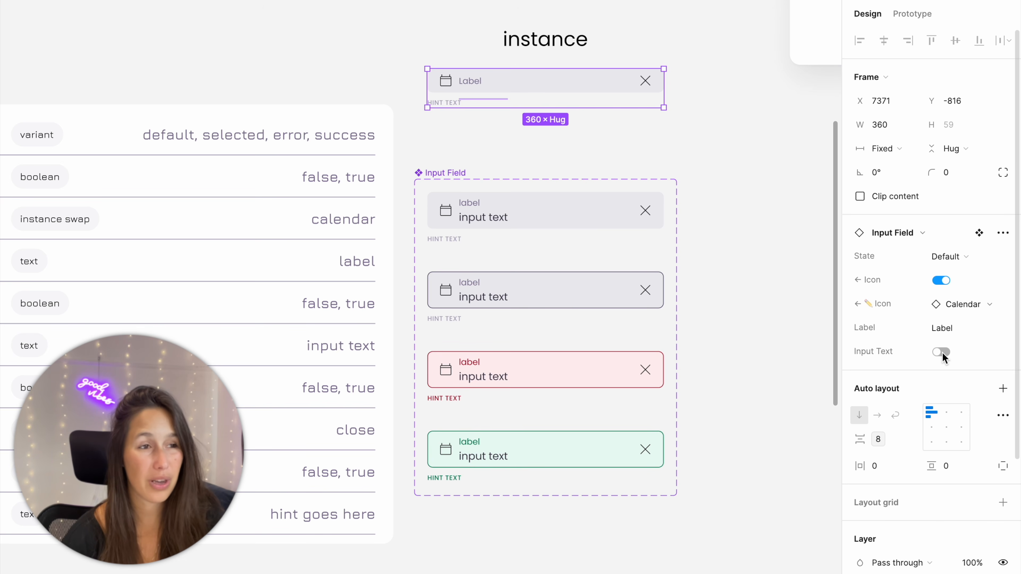
click(942, 356)
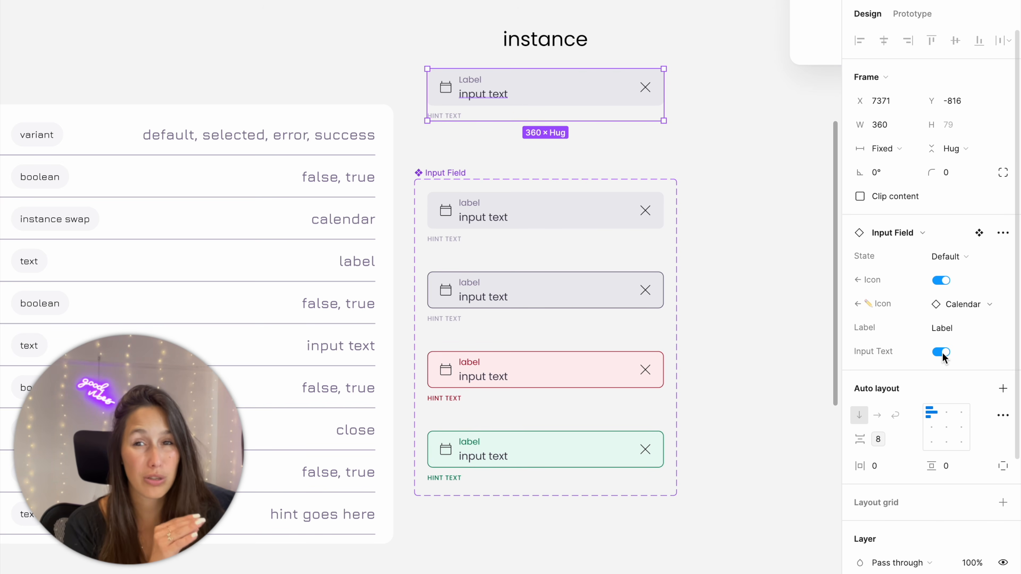
Set a minimum height of 56 on the content frames of all four Input Field variants.
click(443, 174)
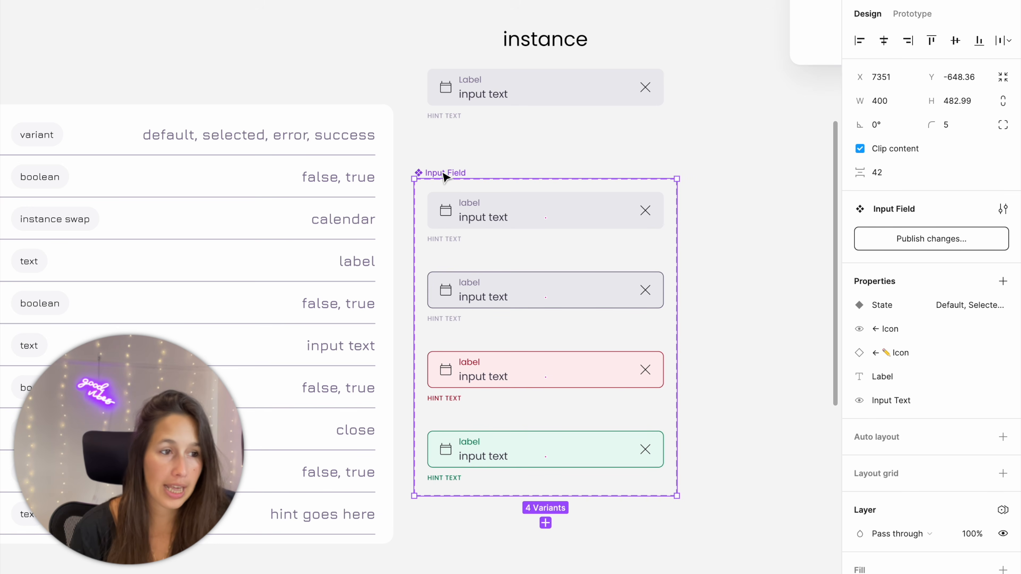
click(503, 213)
shift+click(514, 296)
shift+click(538, 398)
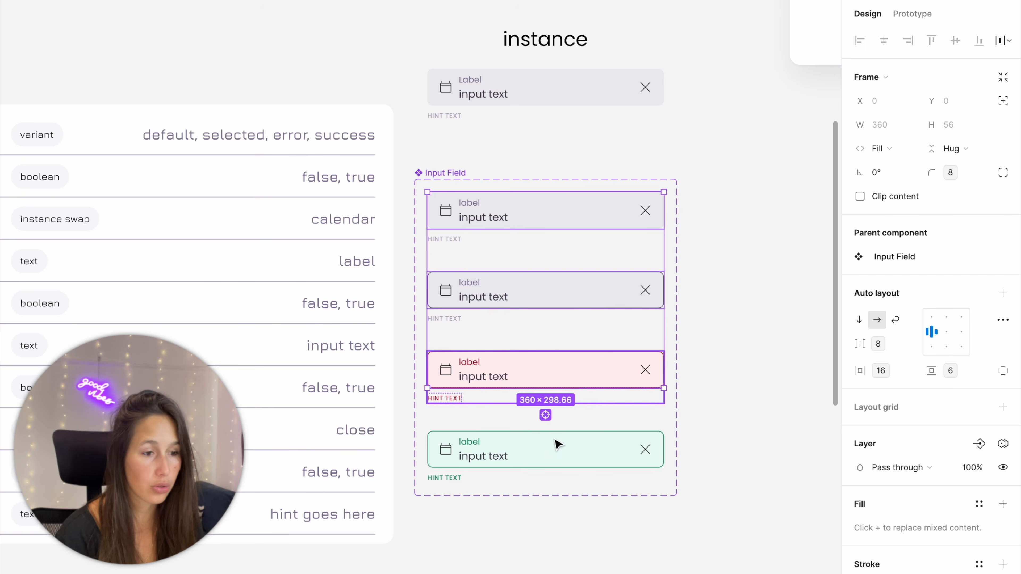
shift+click(556, 444)
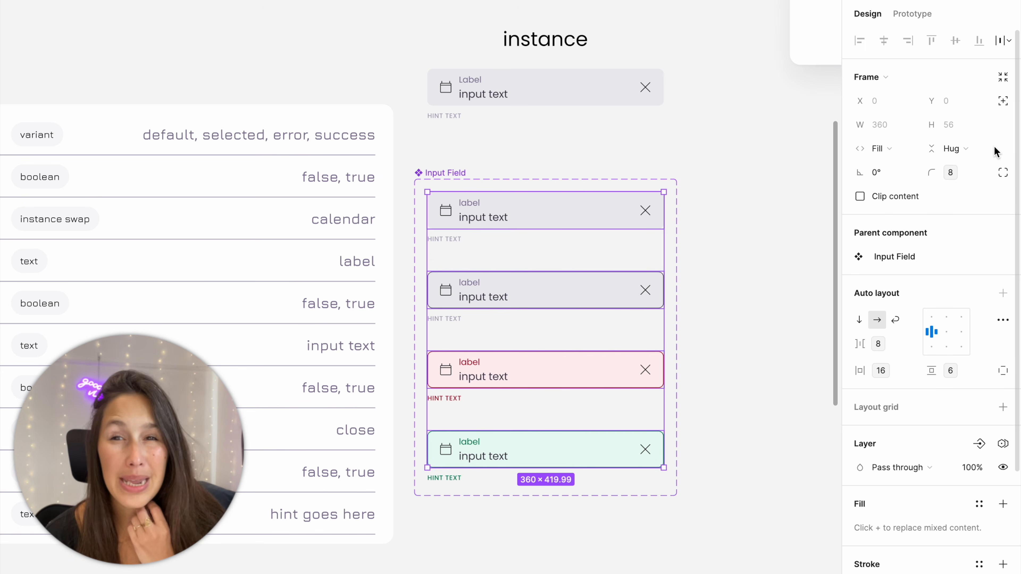
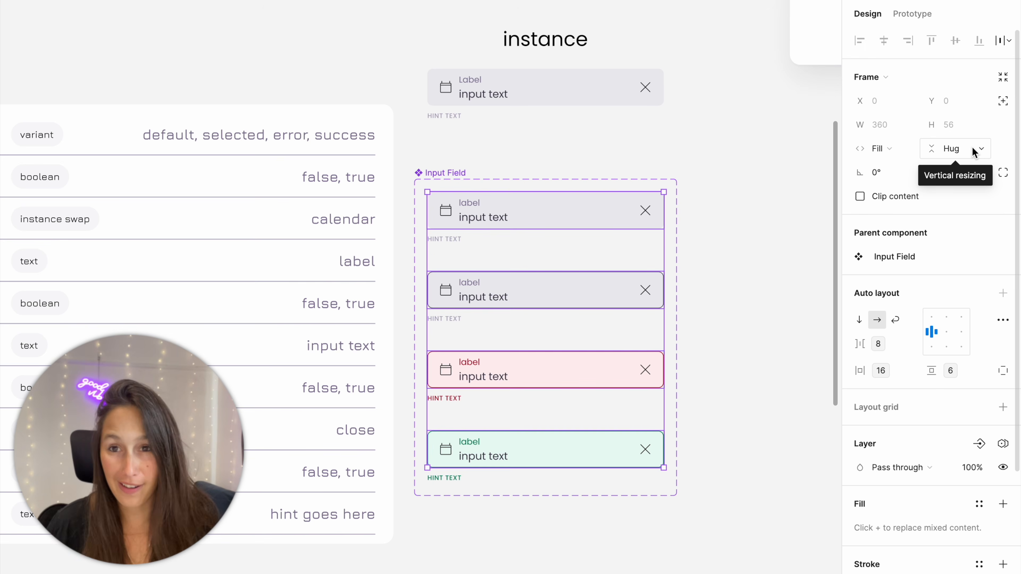
click(974, 154)
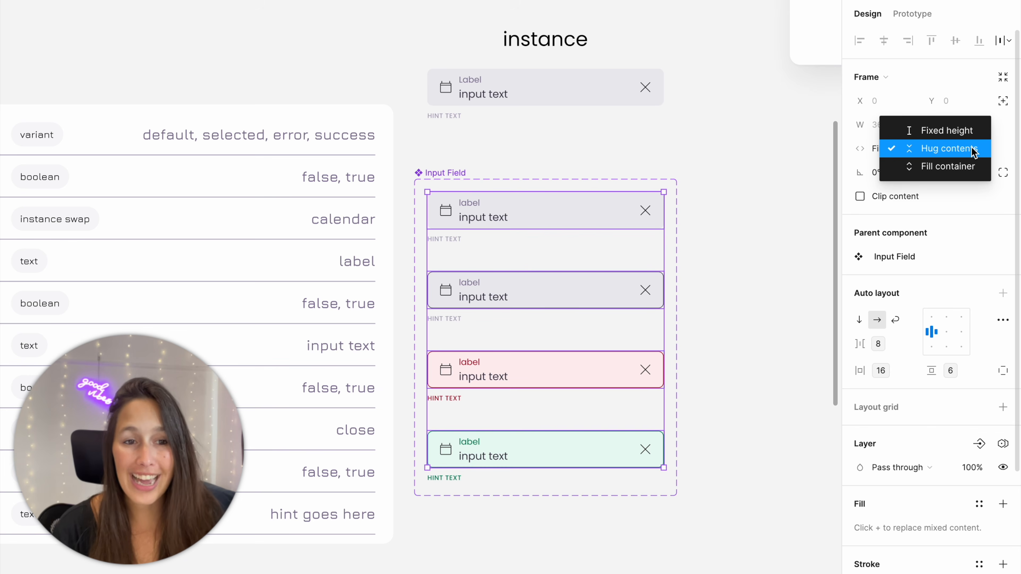
click(994, 153)
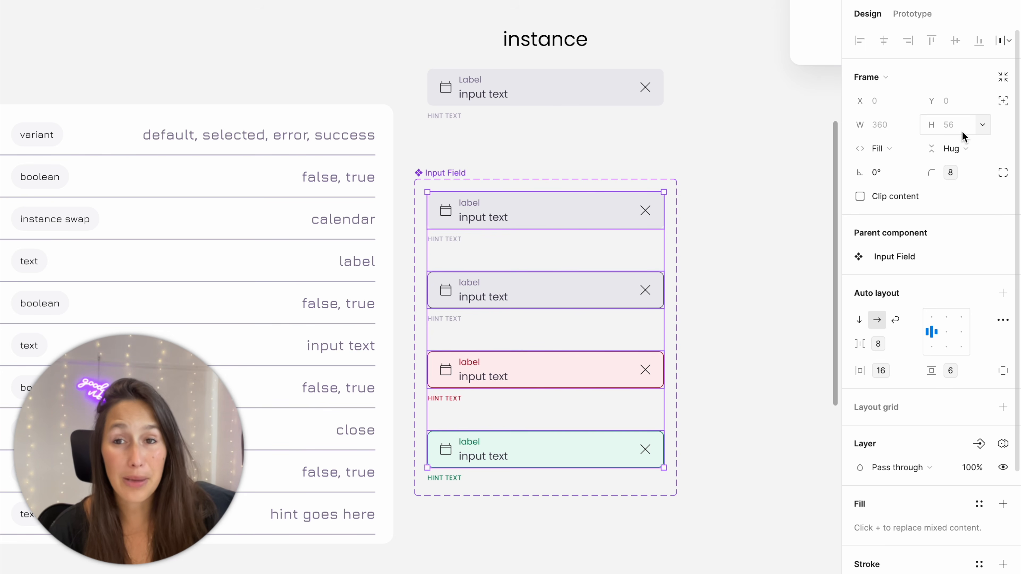
click(983, 125)
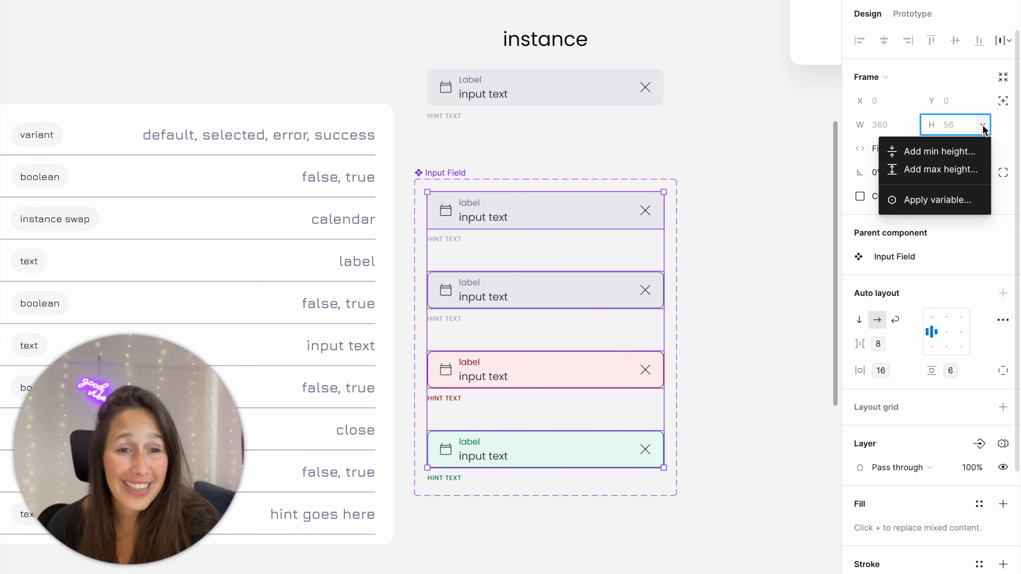
click(970, 149)
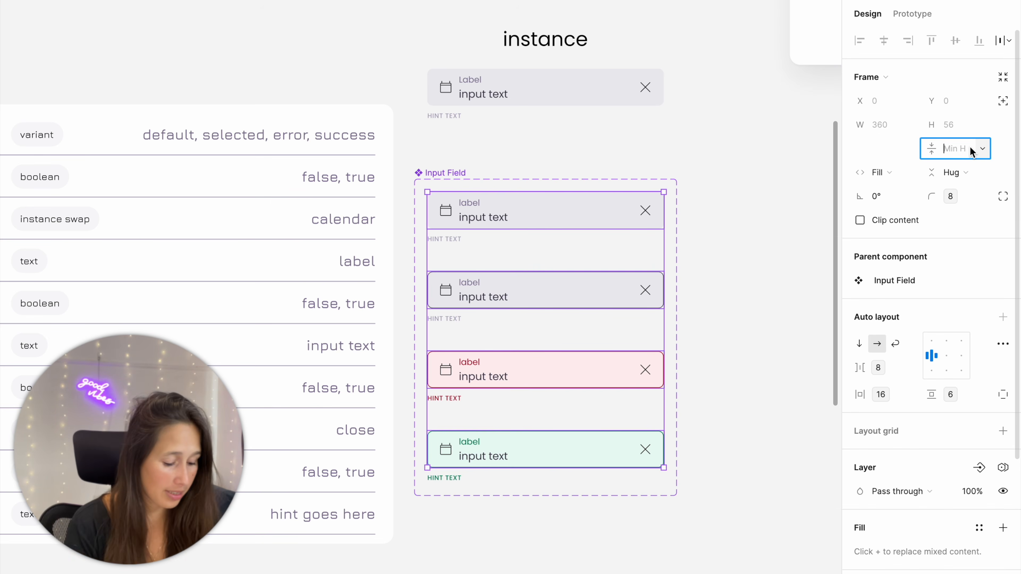
text(56)
key(Return)
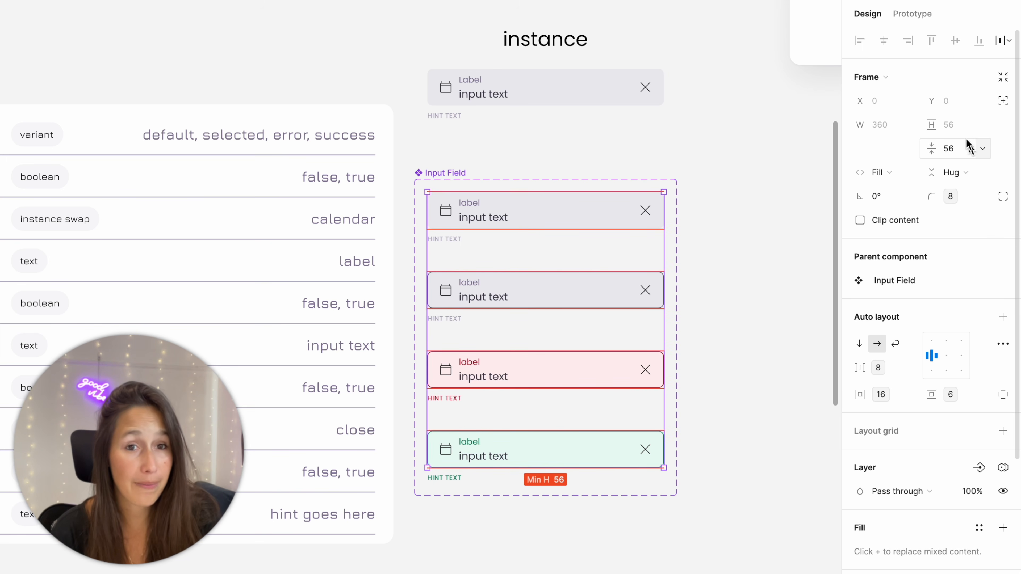
Test the Input Text property on the instance by switching it off and on again, and compare the field's height.
click(659, 98)
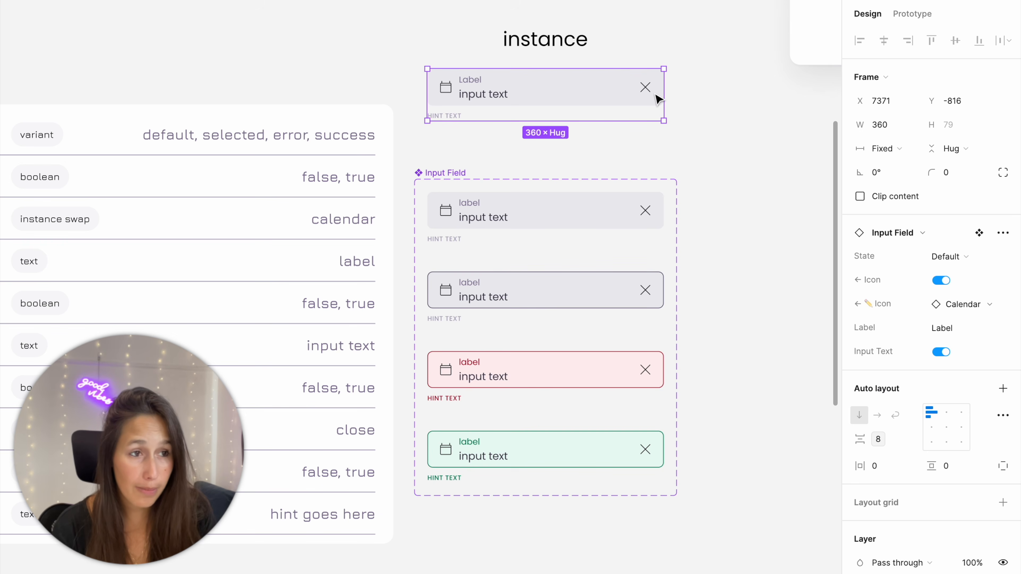
click(941, 352)
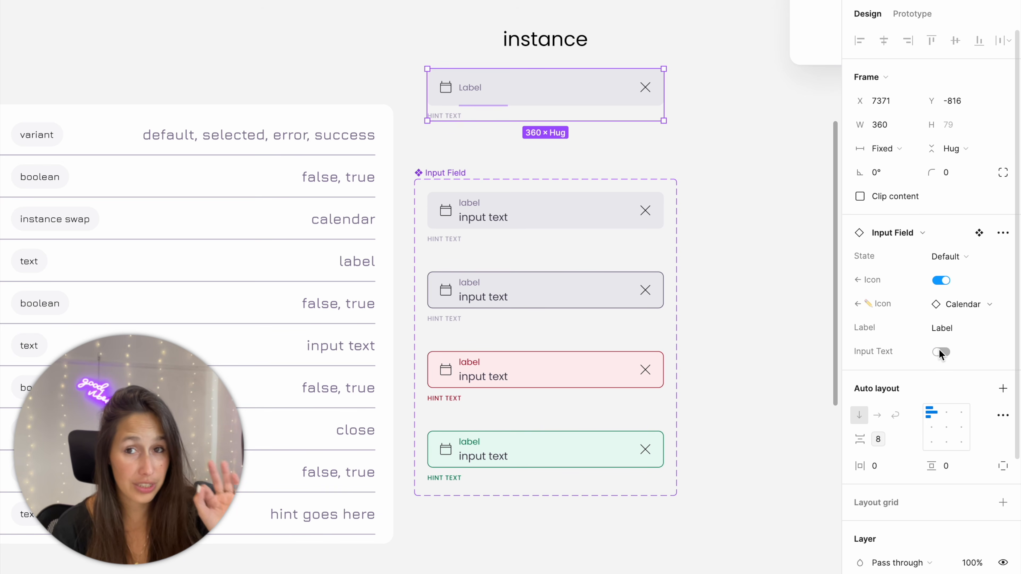
click(941, 352)
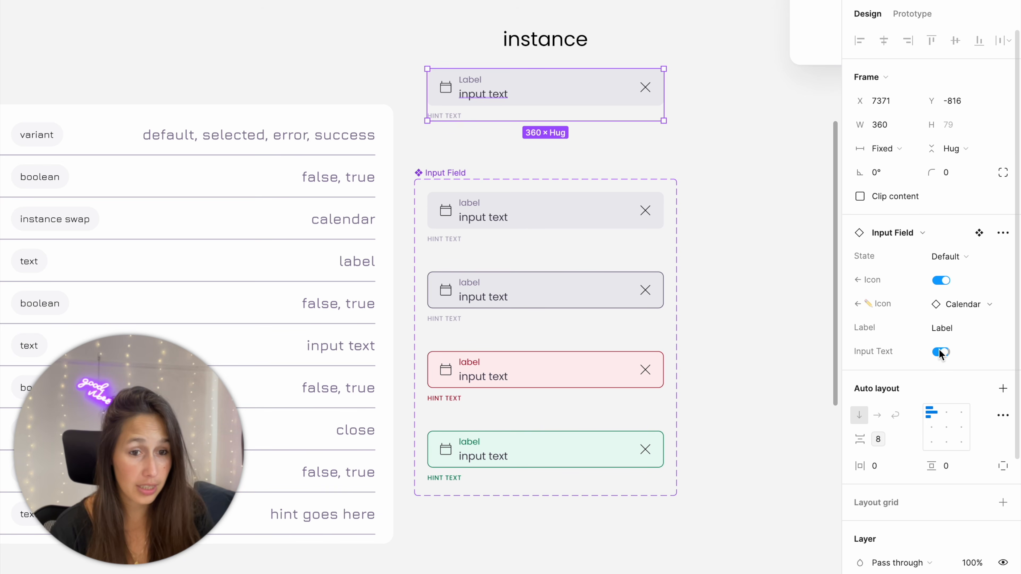
Fill the instance's input text layer with repeated "input text" until it wraps onto three lines, to test the field's growth.
double_click(489, 102)
double_click(489, 103)
double_click(489, 103)
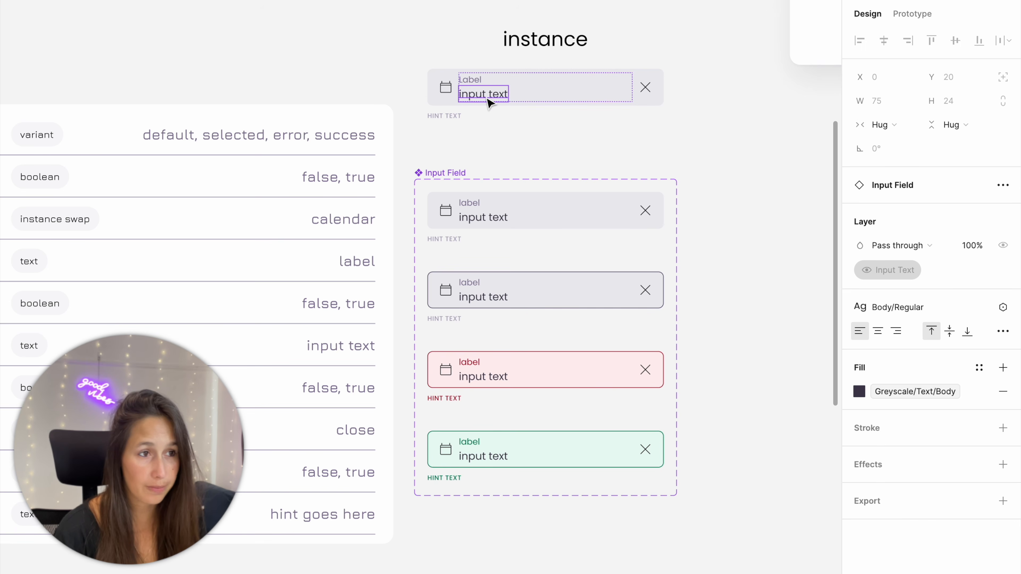
key(Return)
key(ctrl+v)
key(ctrl+v)
key(ctrl+v)
key(ctrl+v)
key(ctrl+v)
key(ctrl+v)
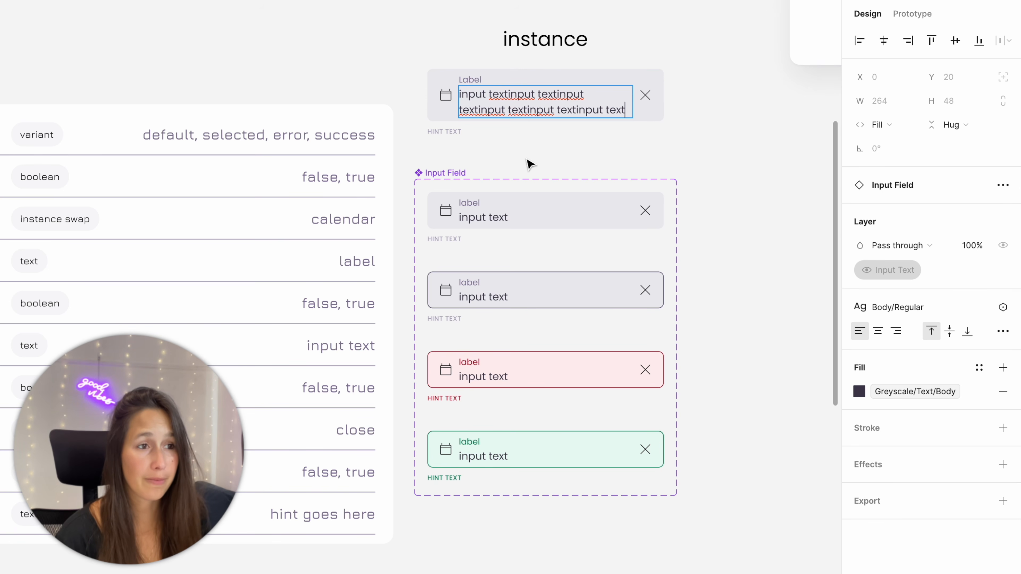
key(ctrl+v)
key(ctrl+v)
key(ctrl+v)
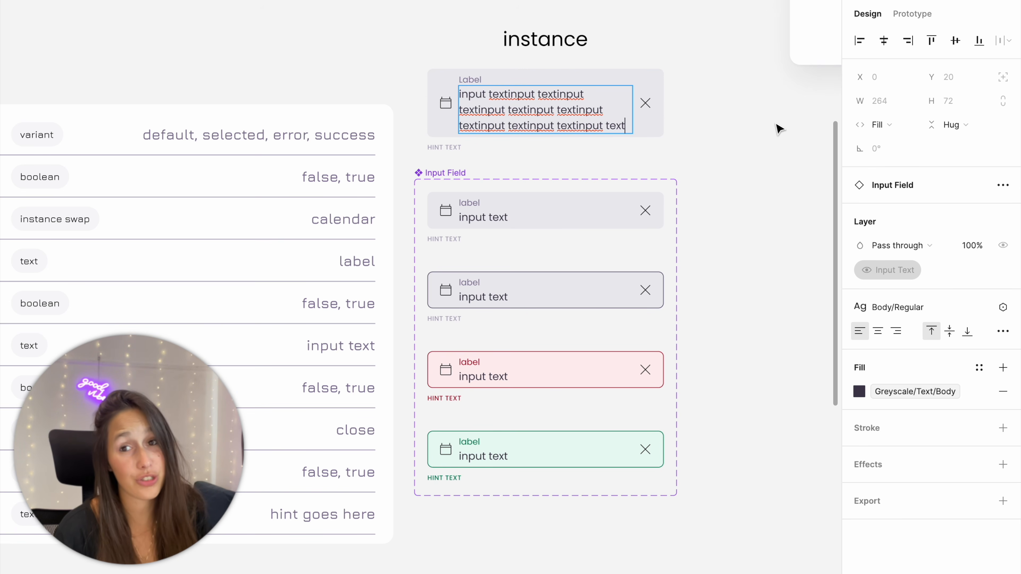
Replace the repeated text in the instance with "input text", and reselect the whole instance.
key(ctrl+a)
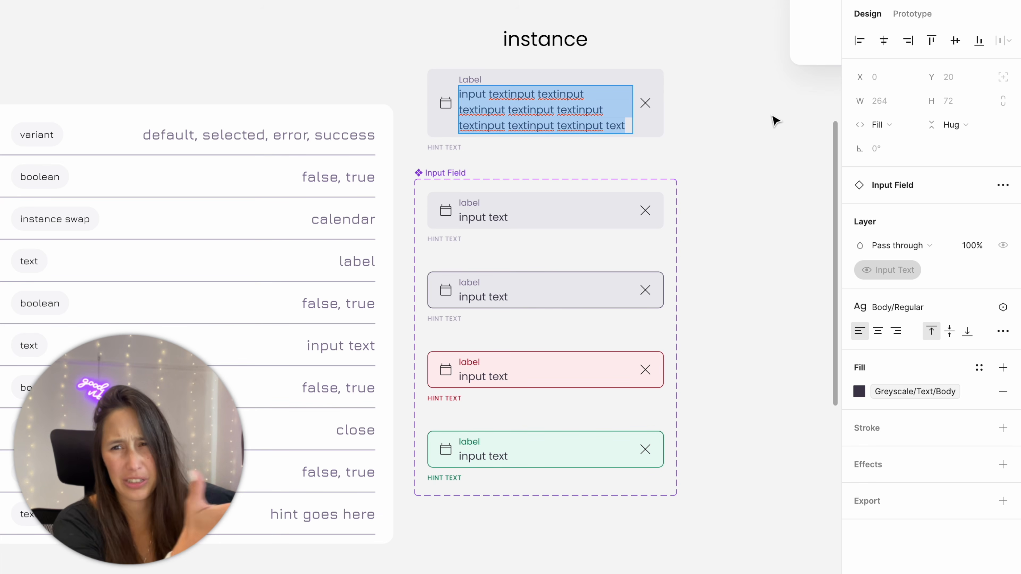
text(input text)
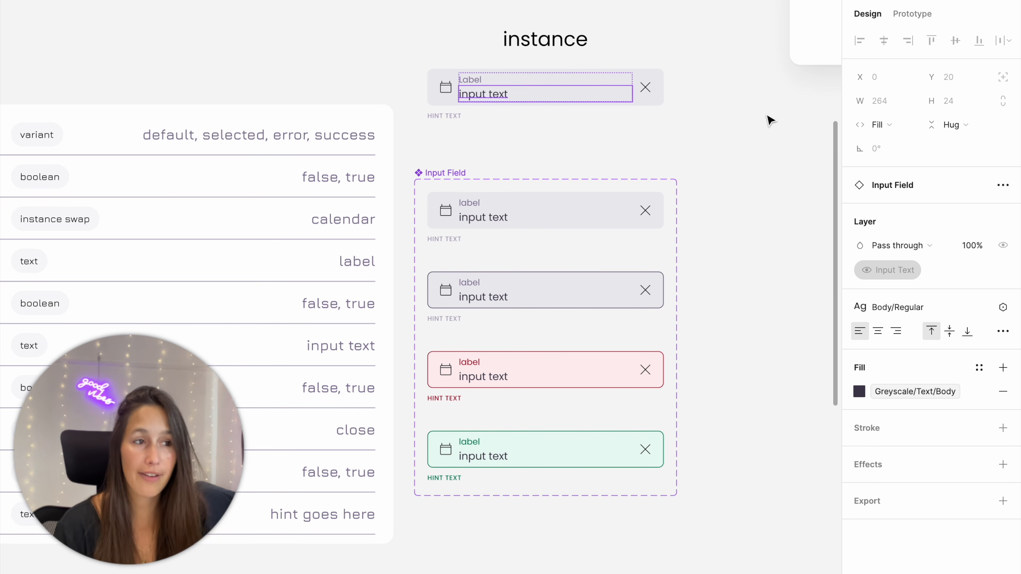
click(679, 89)
click(652, 86)
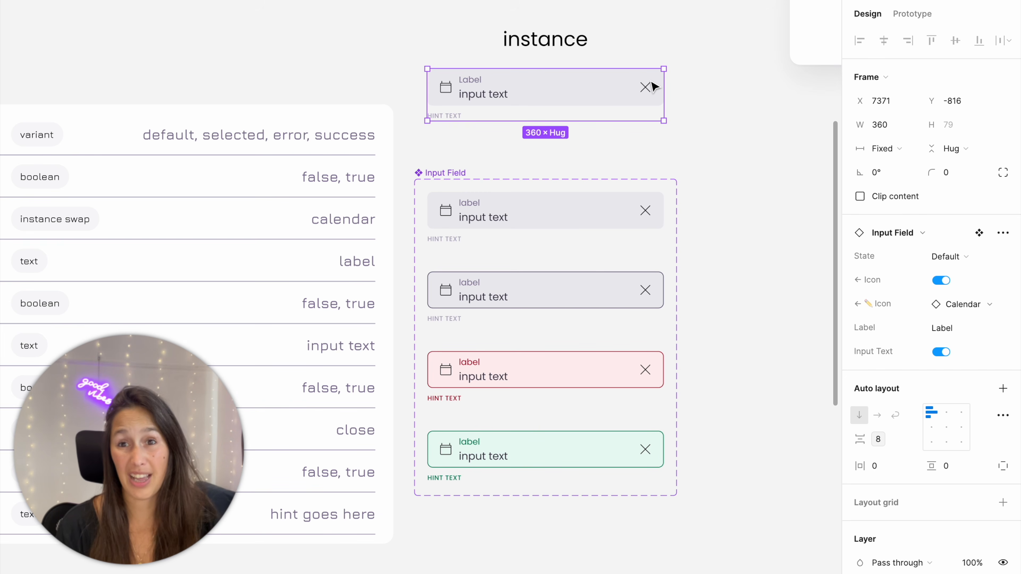
Create a text property named "✏️ Input Text" with the value "input text" for the input text layers of all four variants.
click(619, 197)
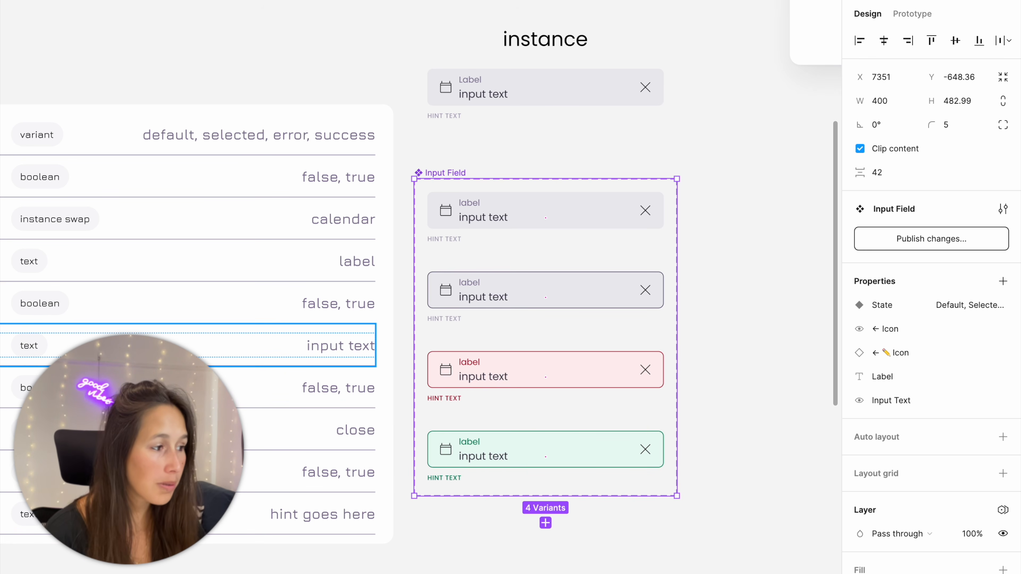
super+click(477, 218)
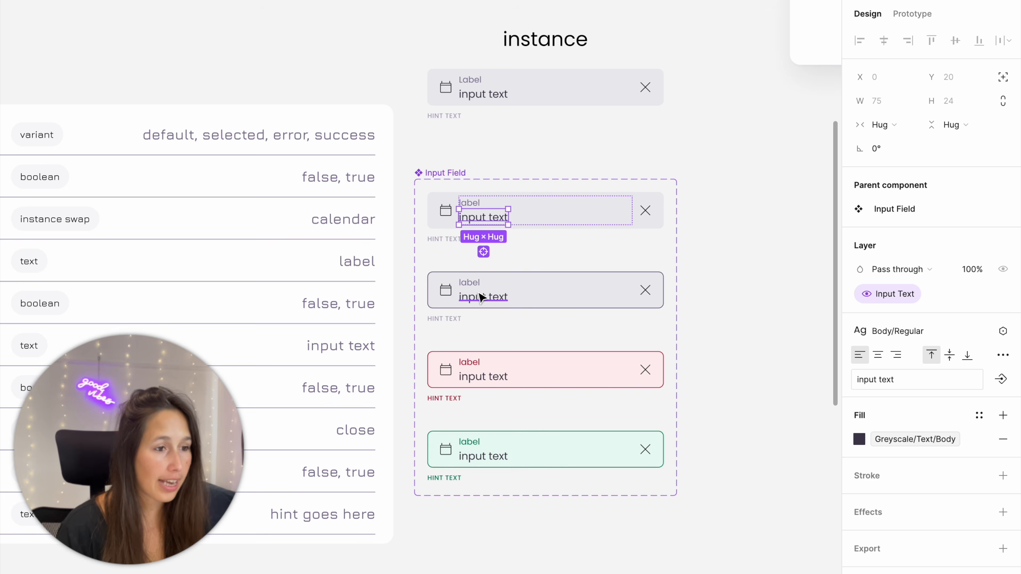
shift+super+click(481, 297)
shift+super+click(483, 376)
shift+super+click(489, 457)
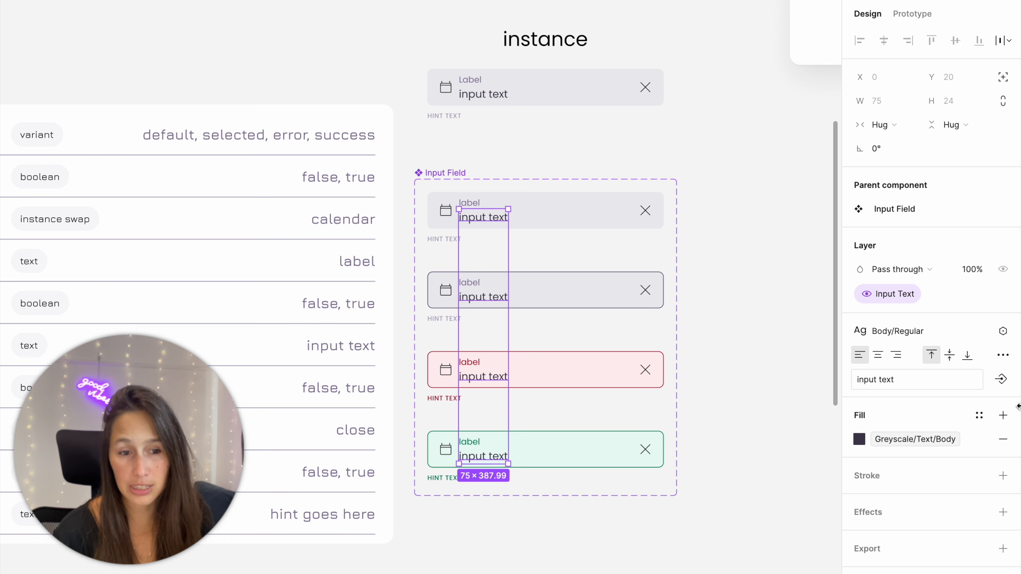
click(1001, 379)
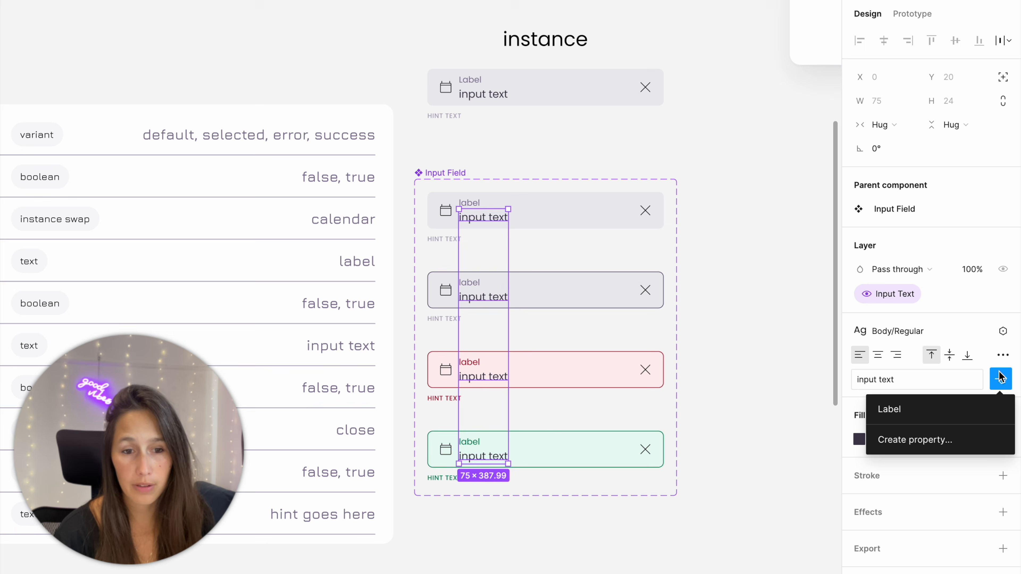
click(933, 440)
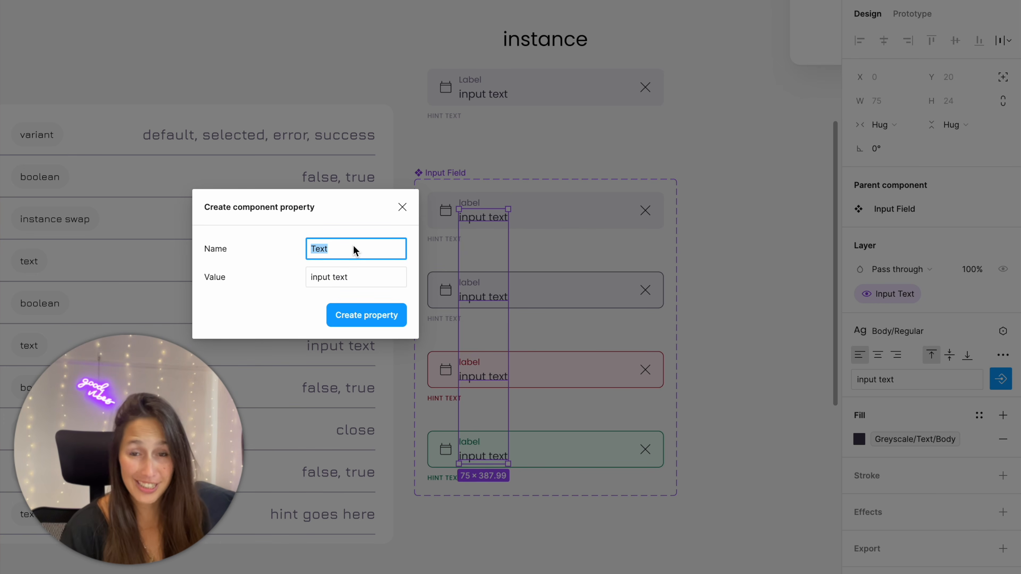
key(ctrl+super+space)
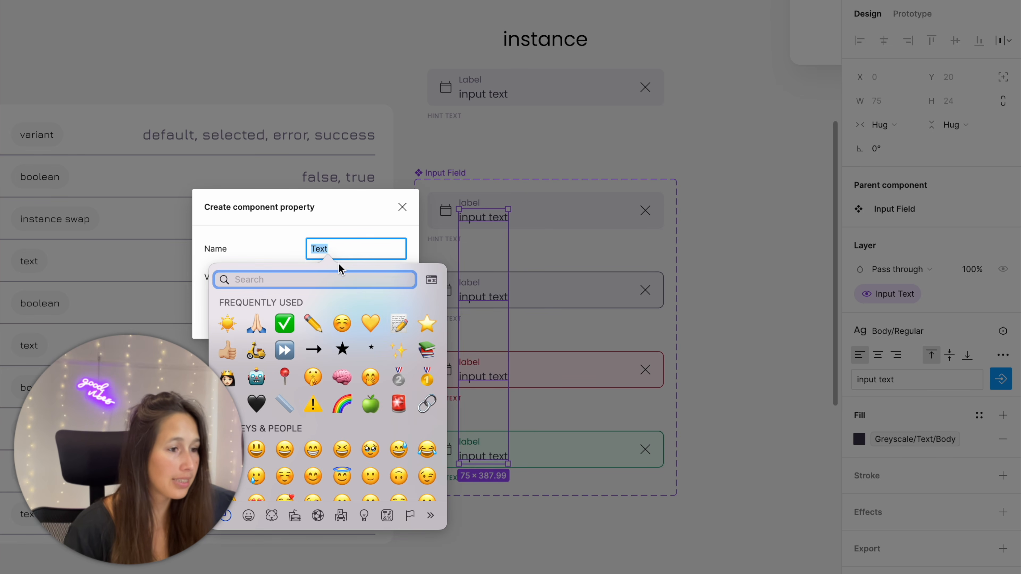
key(Escape)
text(I)
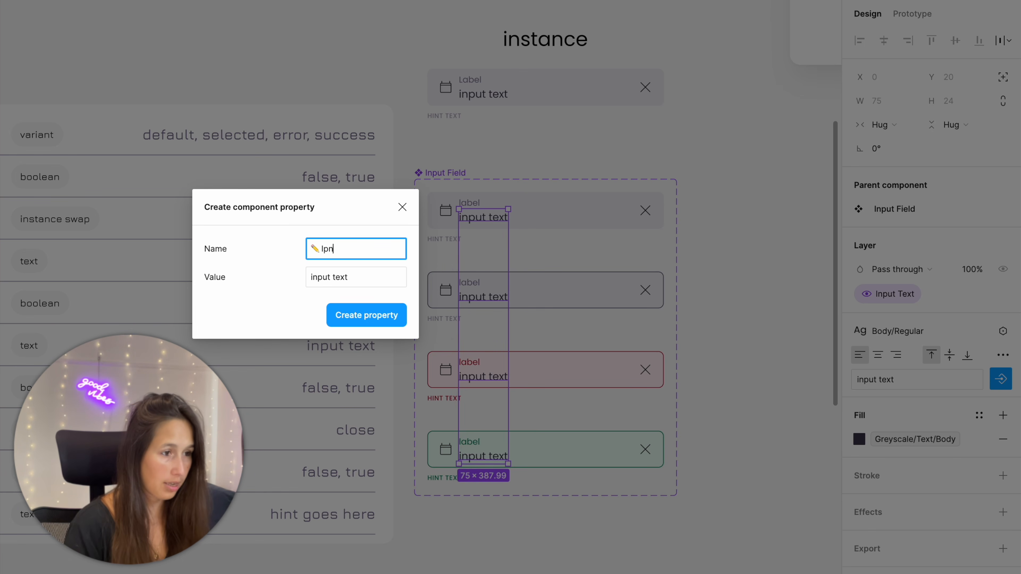
text(nput Text)
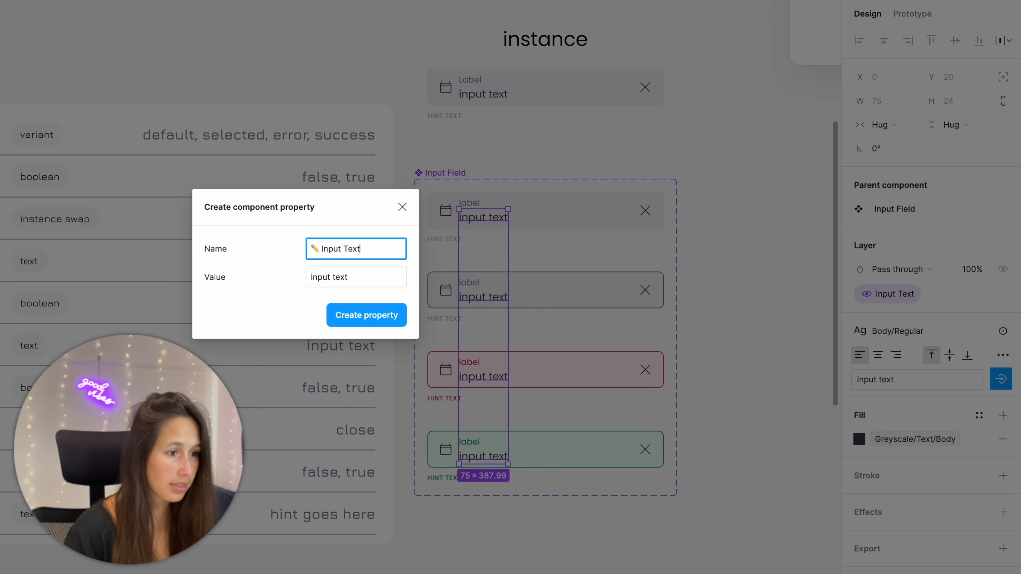
key(Return)
Check the ✏️ Input Text property on the instance and repeatedly toggle the Input Text boolean, leaving it on.
click(520, 105)
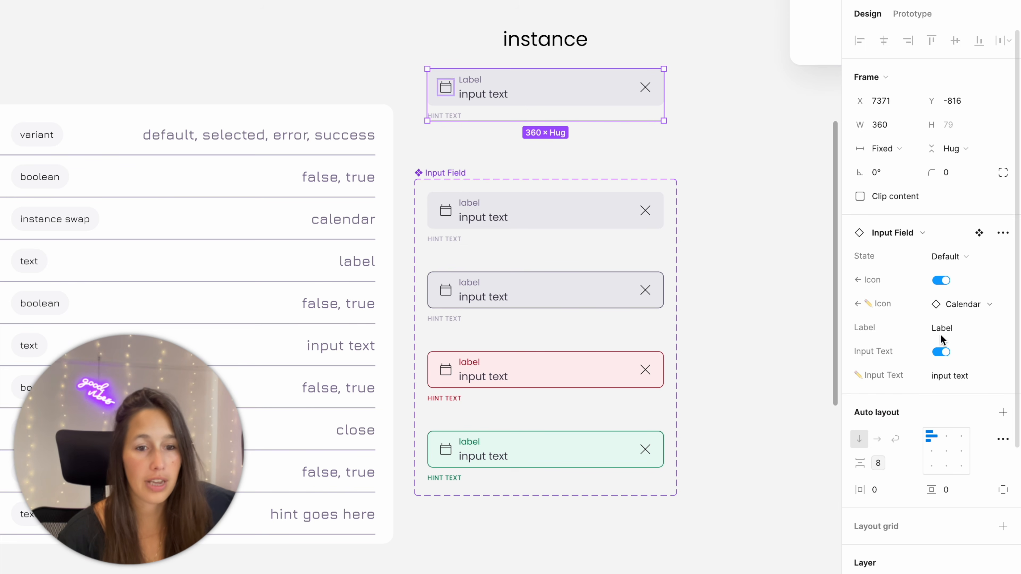
click(945, 372)
key(Escape)
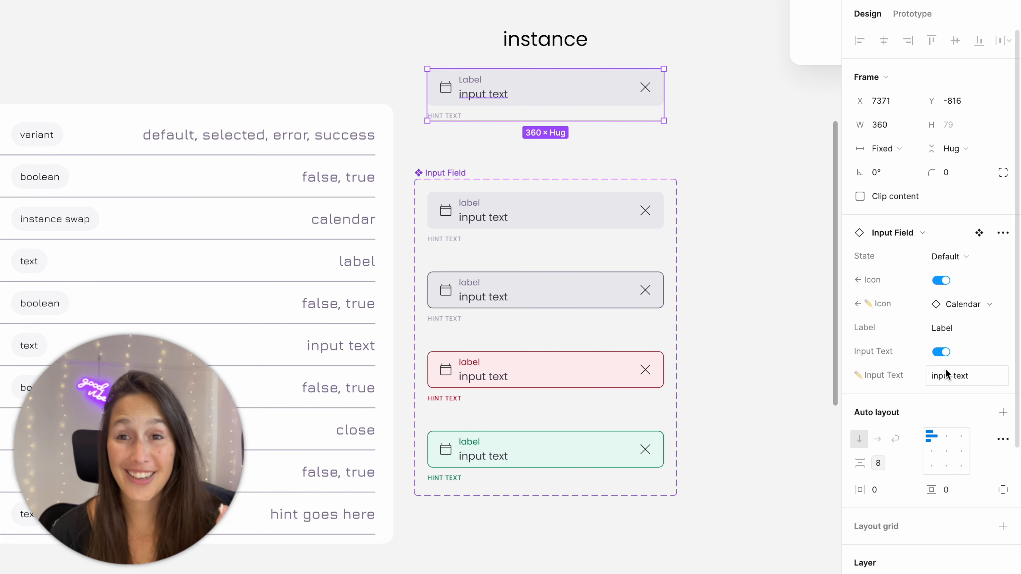
click(940, 352)
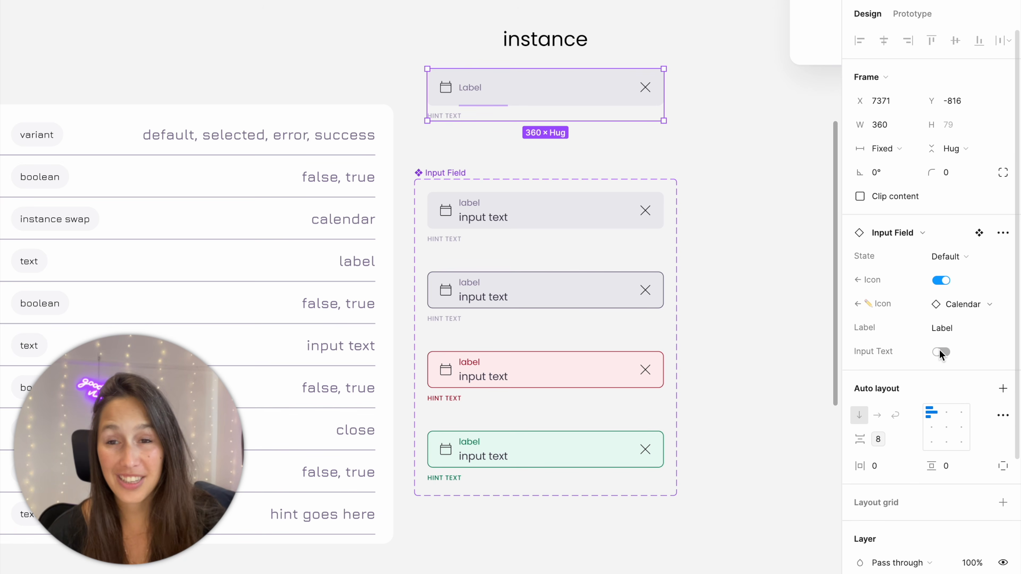
click(939, 353)
click(941, 352)
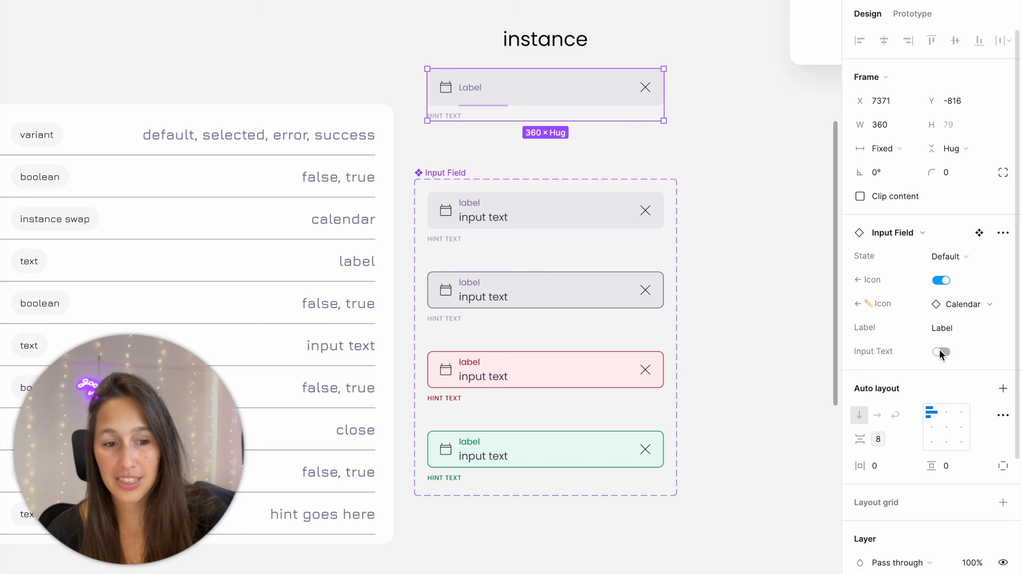
click(941, 352)
click(941, 352)
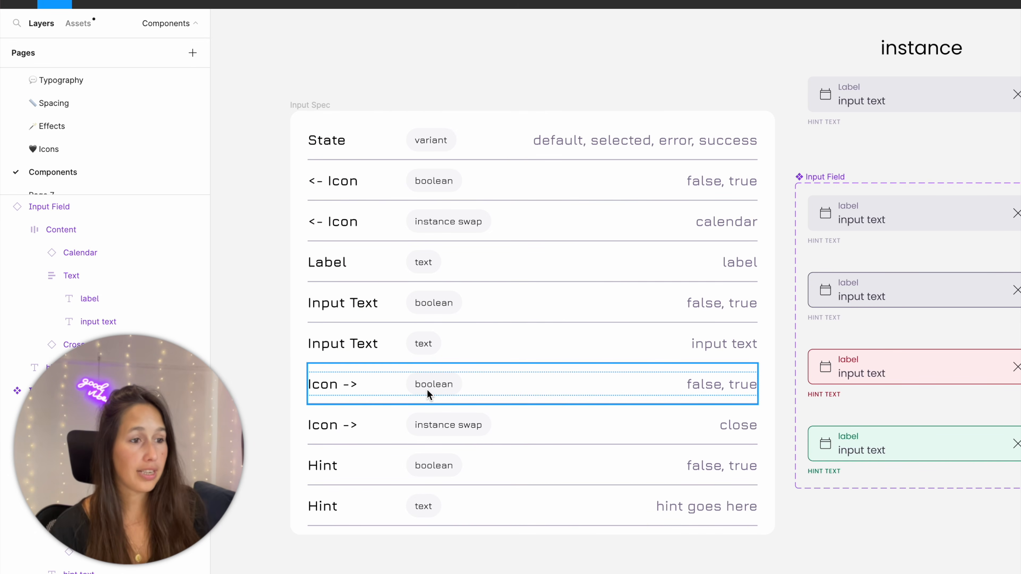
Create a boolean property named "→ Icon" with the value True for the cross icons of all four variants, and check it on the instance.
click(1007, 213)
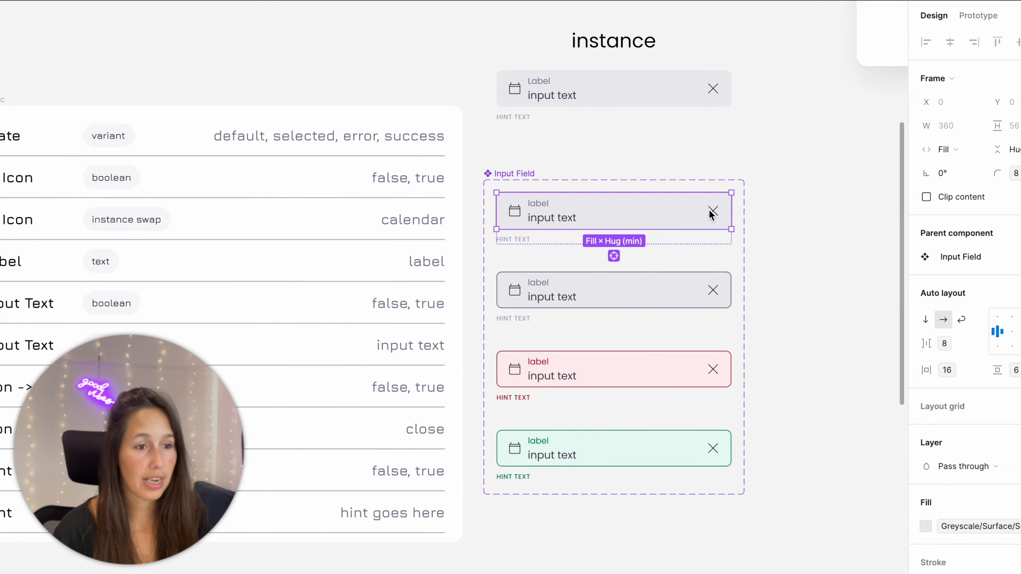
click(710, 212)
shift+click(713, 290)
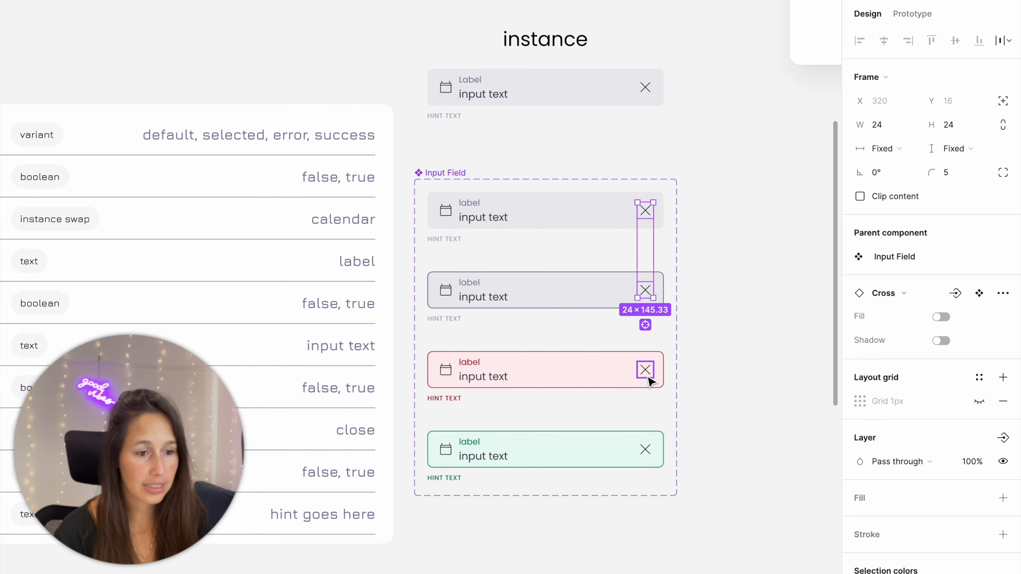
shift+click(645, 370)
shift+click(645, 449)
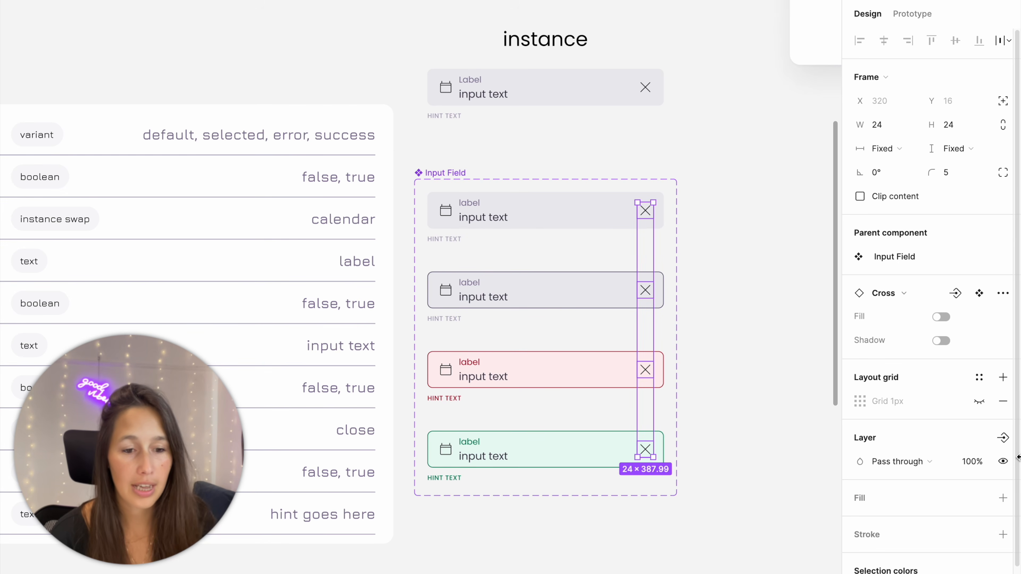
click(1009, 443)
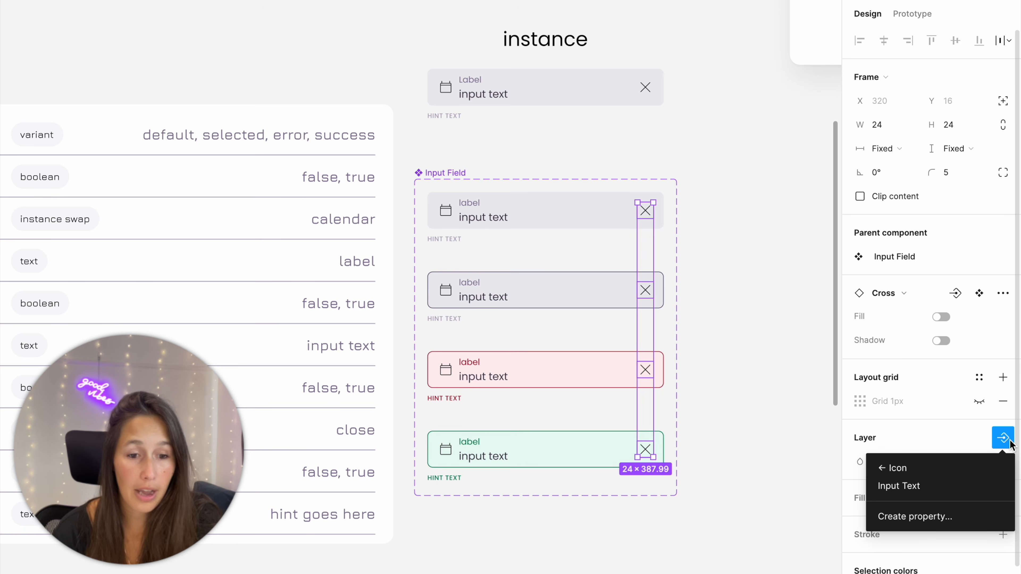
click(914, 519)
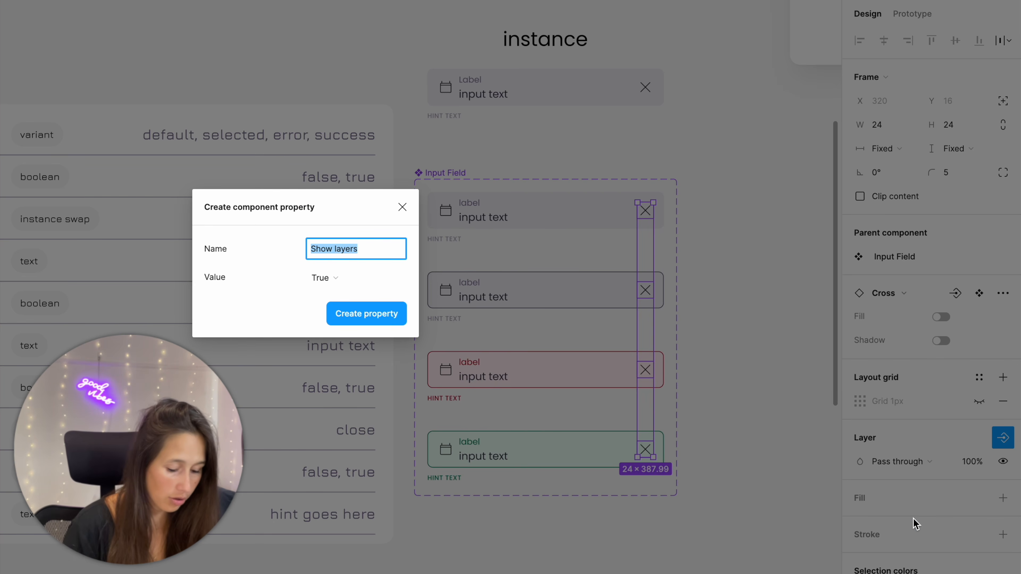
key(BackSpace)
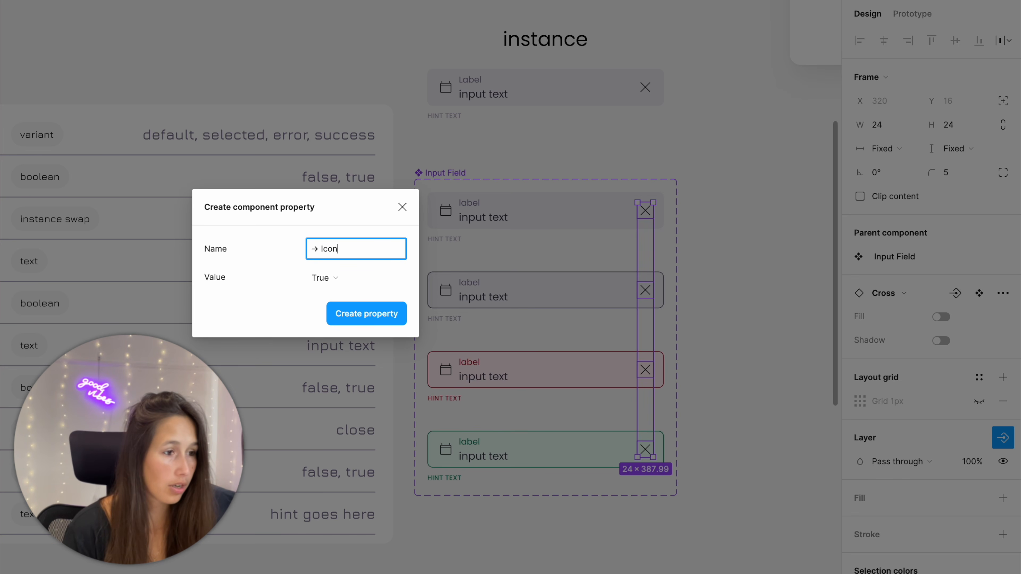
key(Return)
click(688, 116)
click(639, 99)
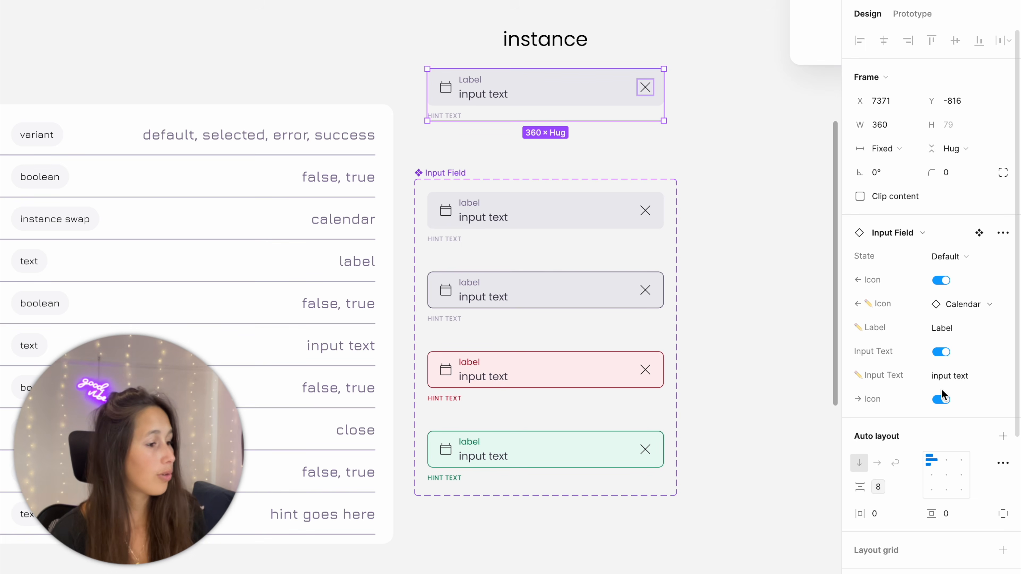
Create an instance swap property named "→ ✏️ Icon" with the value Cross and no preferred values for the cross icons of all four variants.
click(649, 216)
click(655, 217)
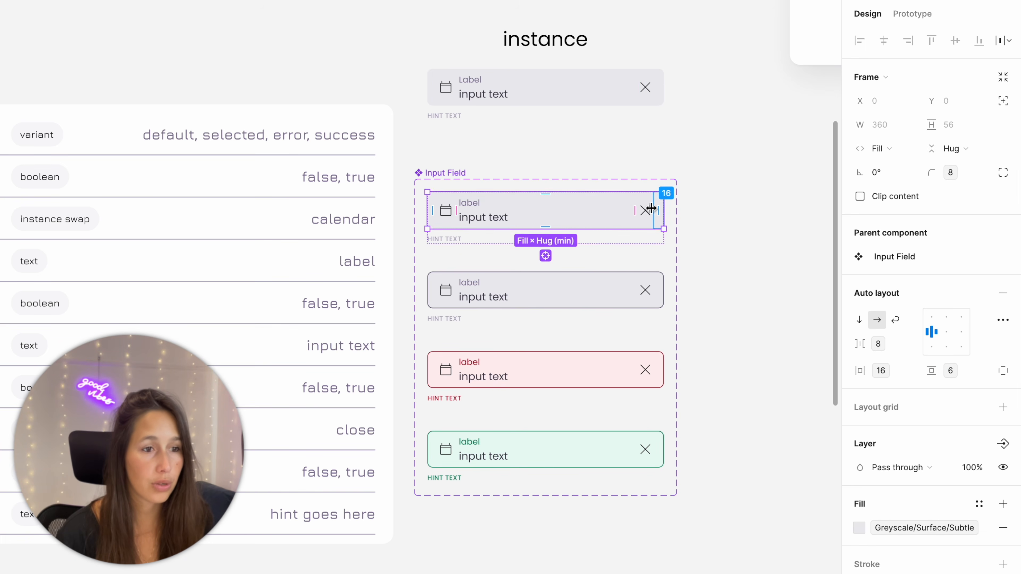
click(650, 215)
shift+click(648, 293)
shift+click(650, 366)
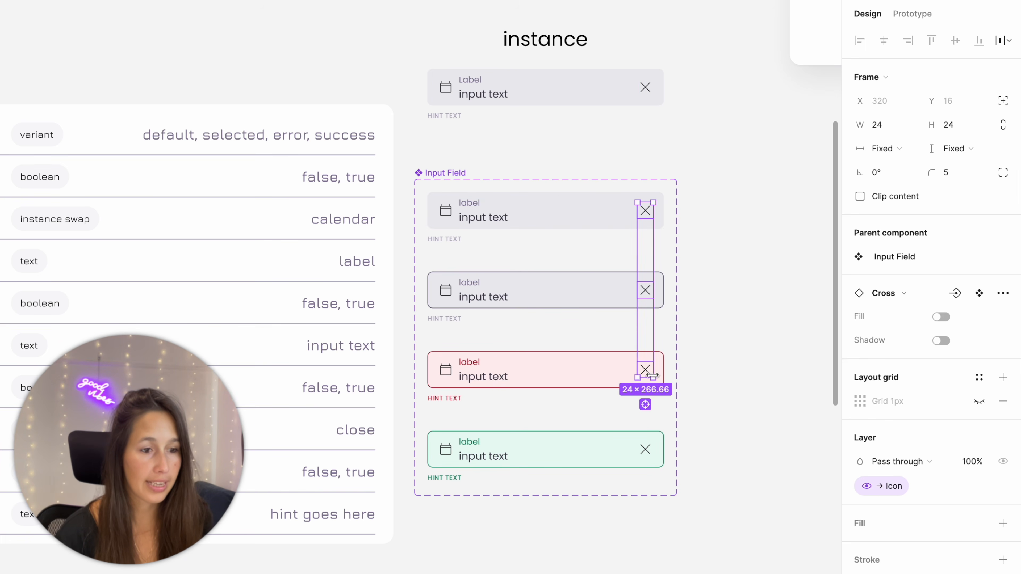
shift+click(654, 452)
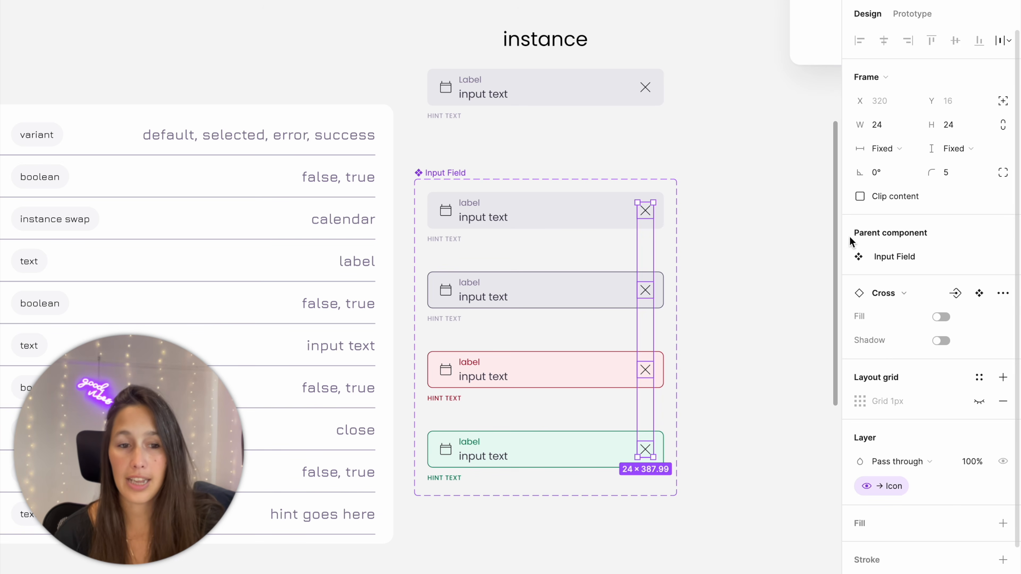
click(956, 293)
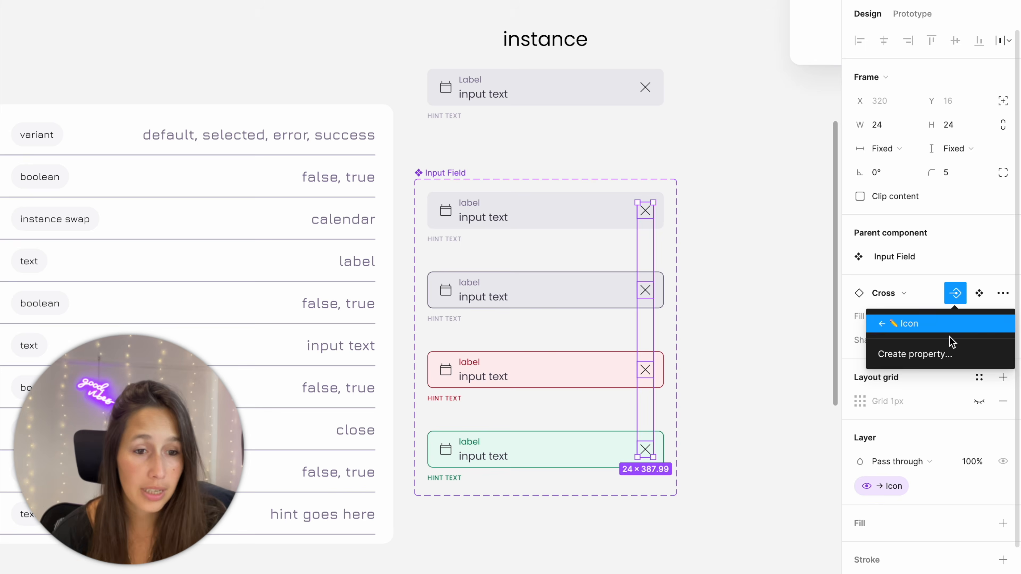
click(949, 352)
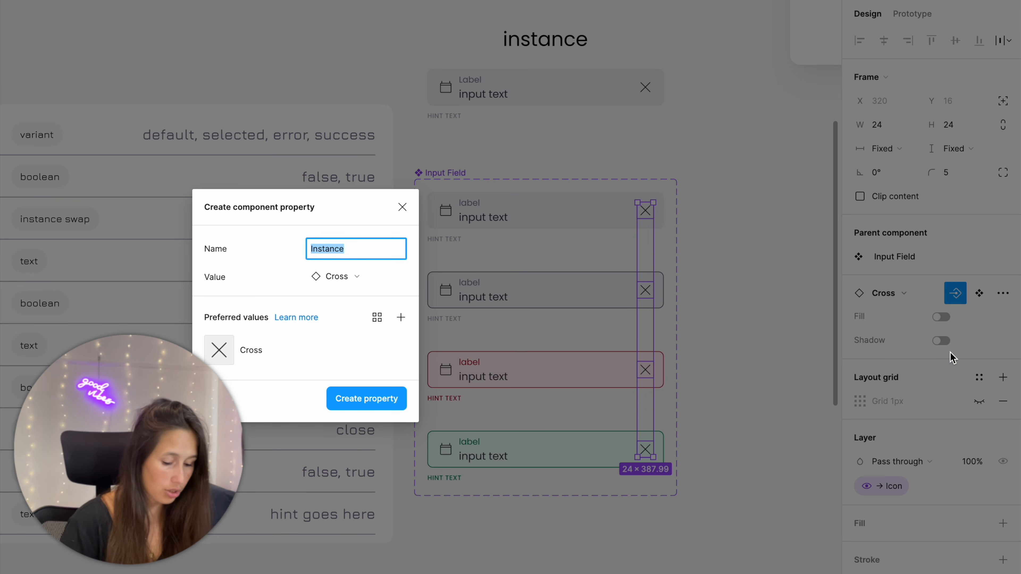
text(→)
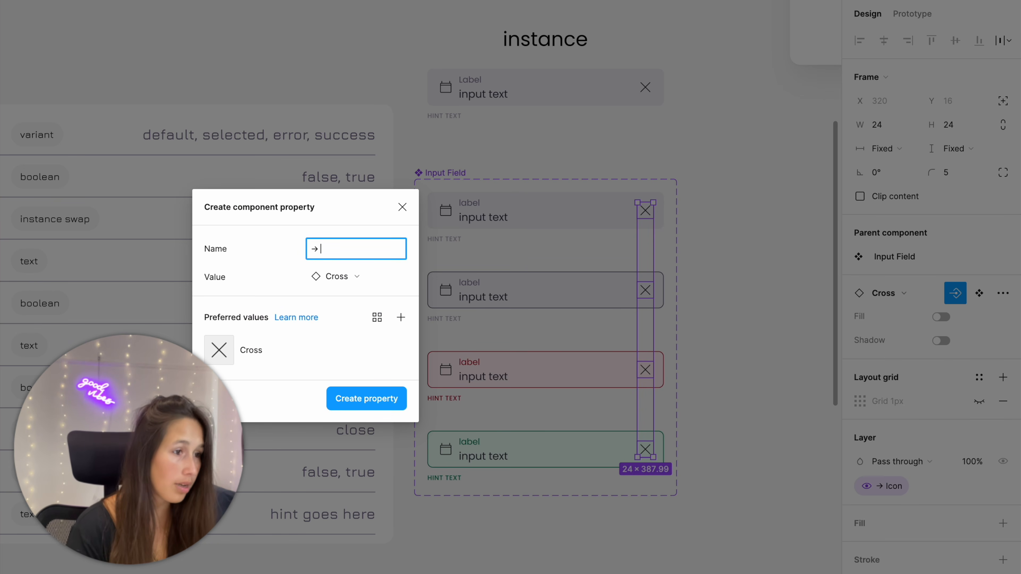
key(ctrl+super+space)
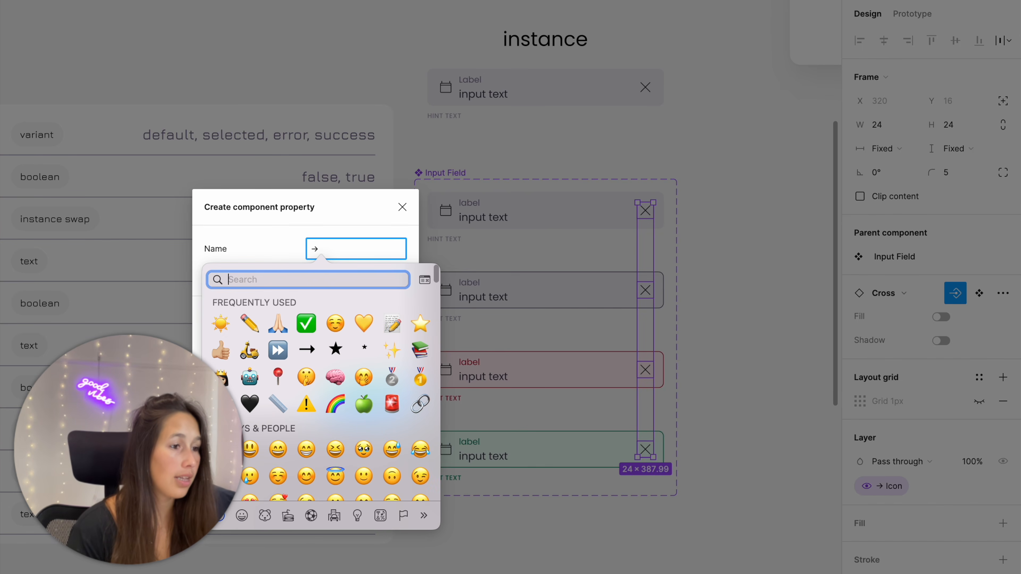
click(249, 323)
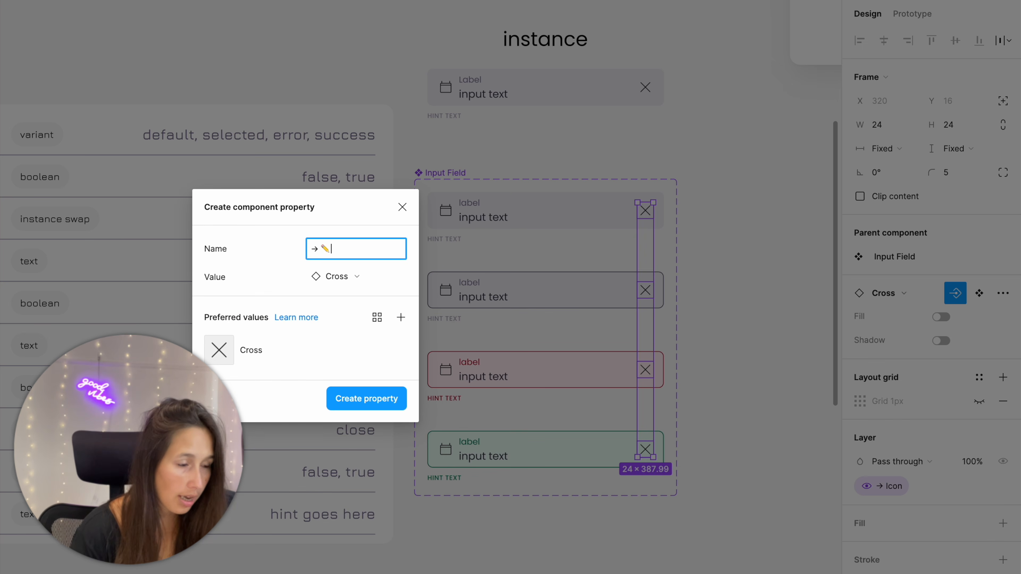
text(Icon)
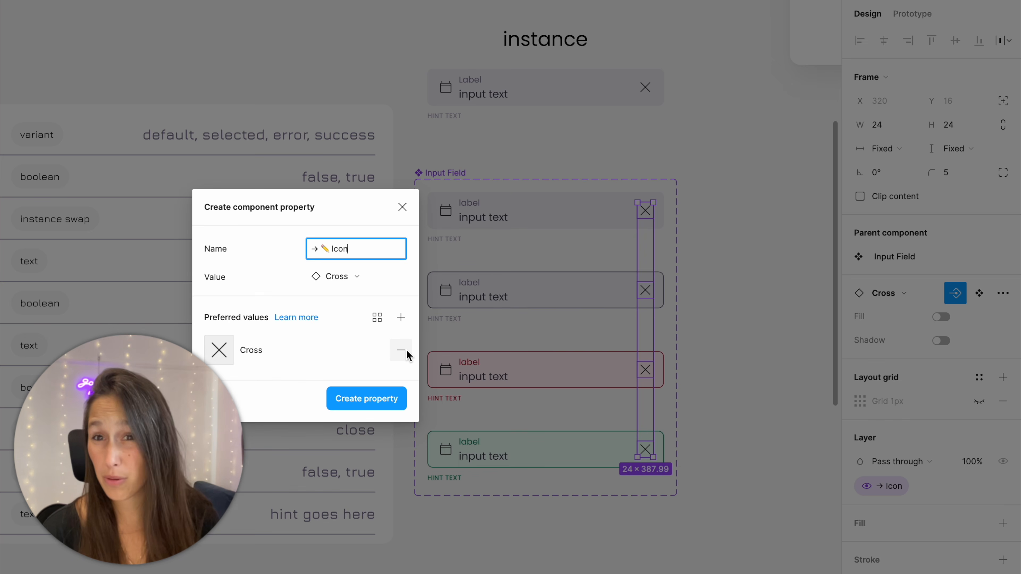
click(402, 350)
click(401, 354)
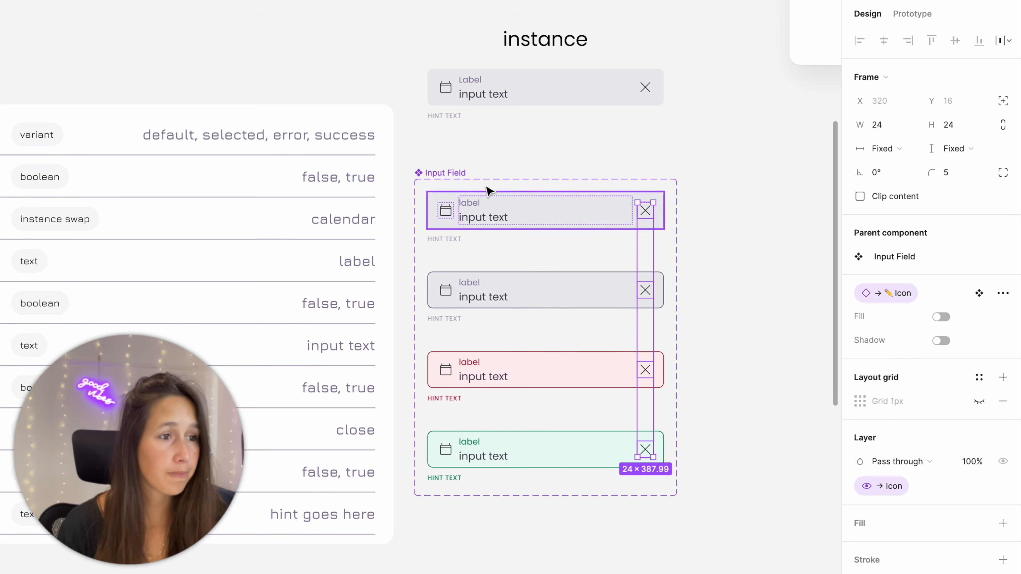
Try swapping the instance's → ✏️ Icon to Eye, undo the swap, and deselect the instance.
click(529, 119)
click(967, 424)
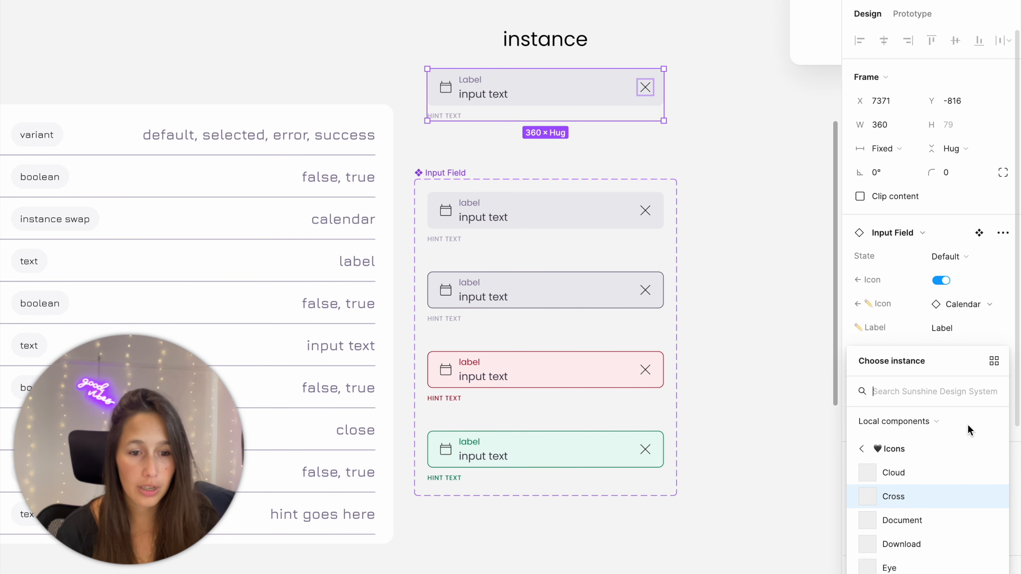
click(889, 567)
key(ctrl+z)
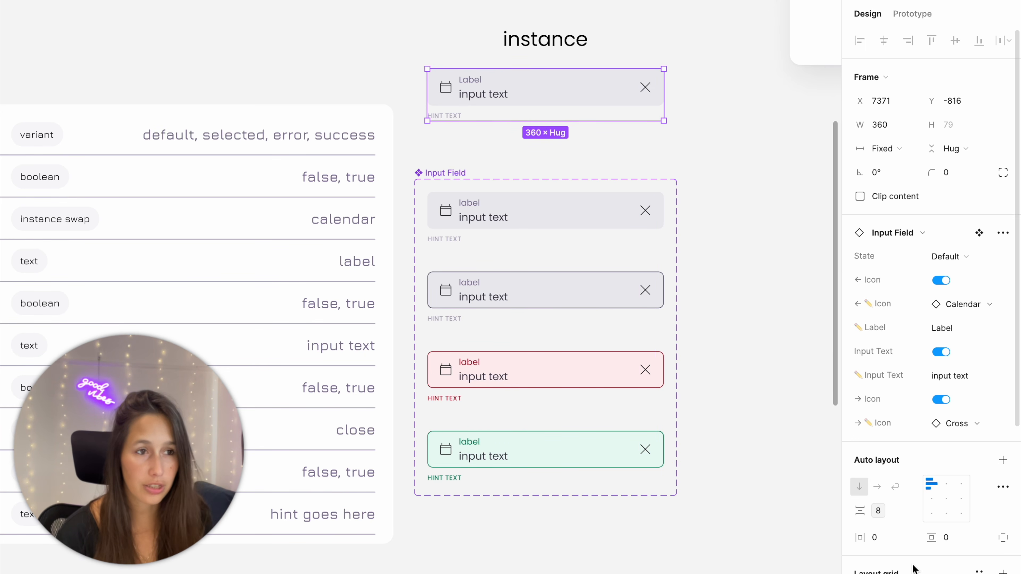
click(723, 304)
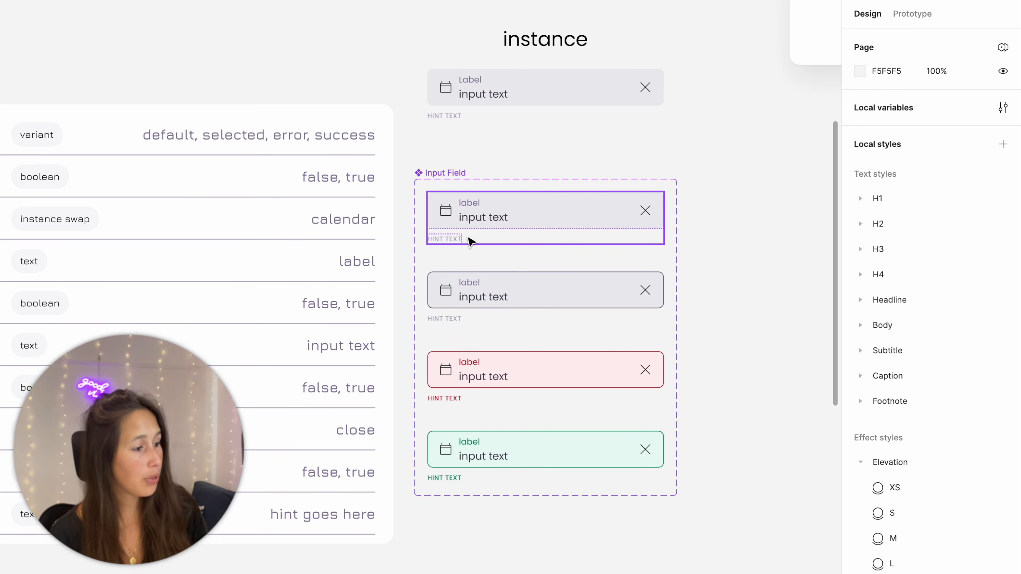
Create a boolean property named "Hint" with the value True for the hint text layers of all four variants.
click(454, 241)
shift+click(449, 319)
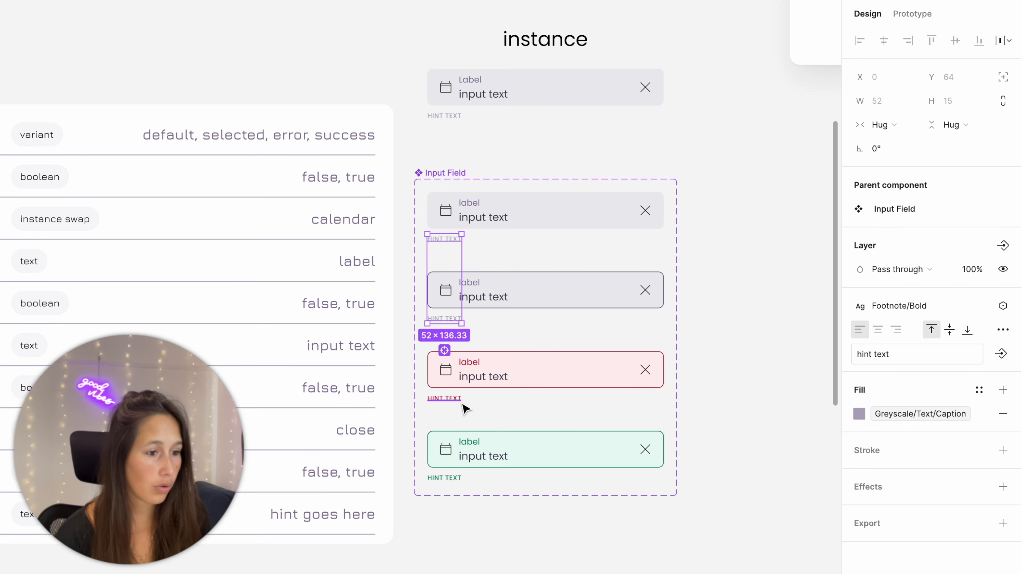
shift+click(450, 399)
shift+click(443, 484)
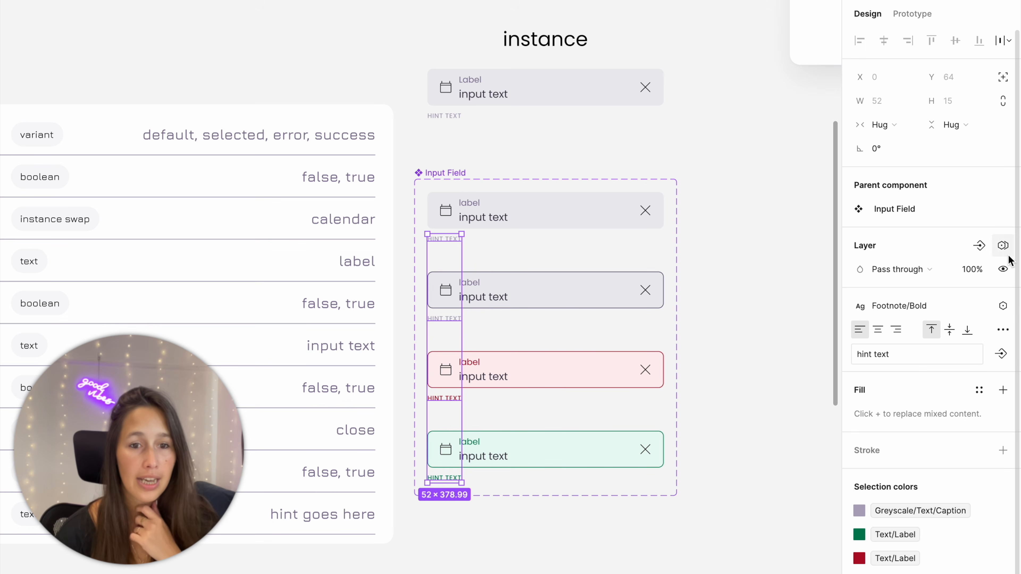
click(982, 243)
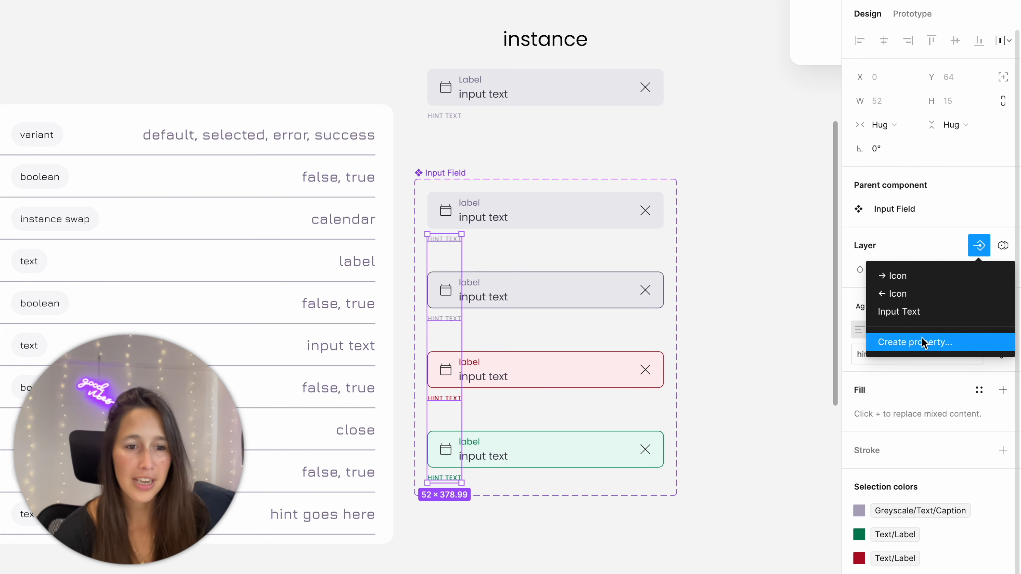
click(914, 342)
text(Hint)
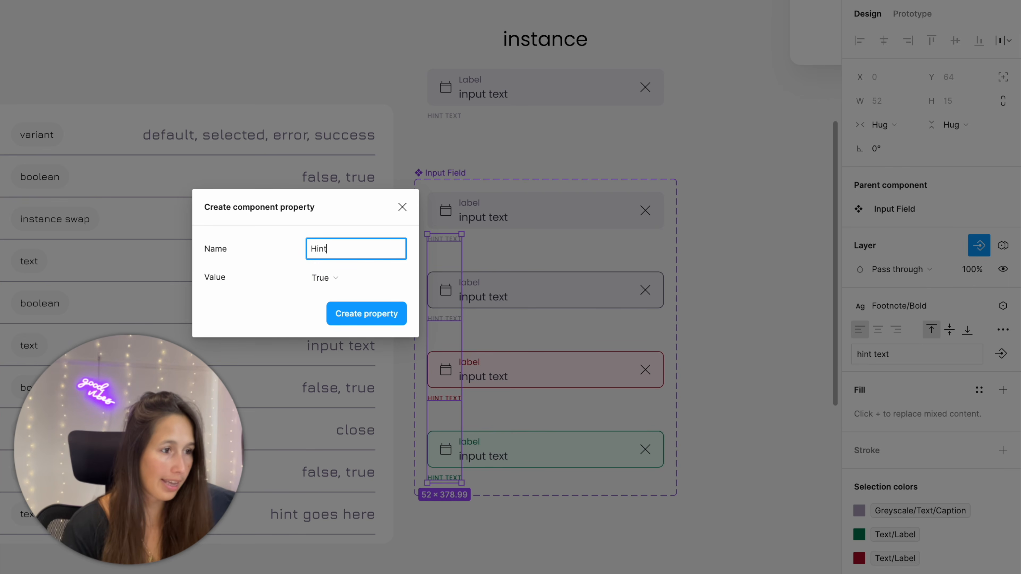
key(Return)
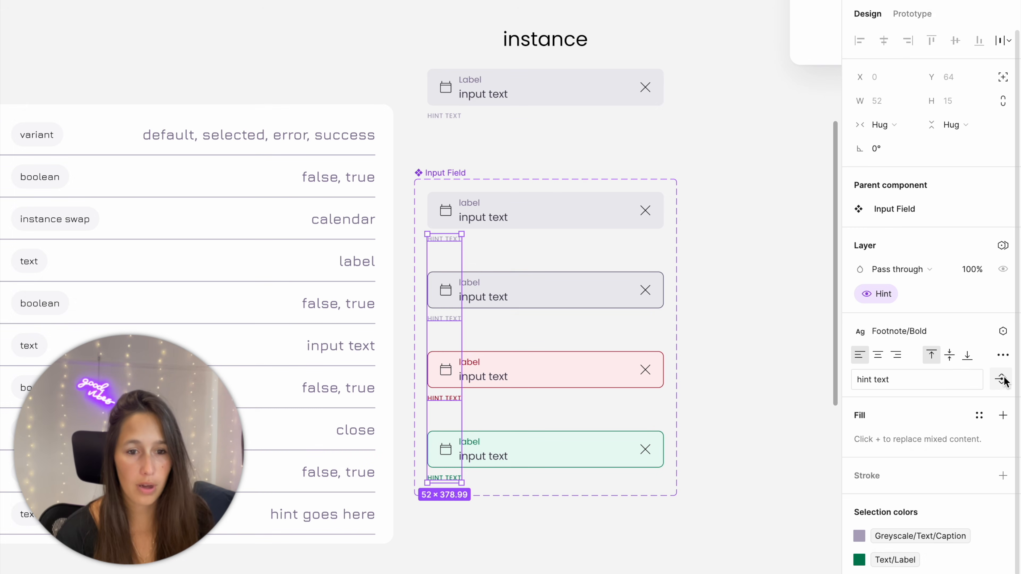
Create a text property named "✏️ Hint" with the value "hint text" for the selected hint text layers.
click(1002, 380)
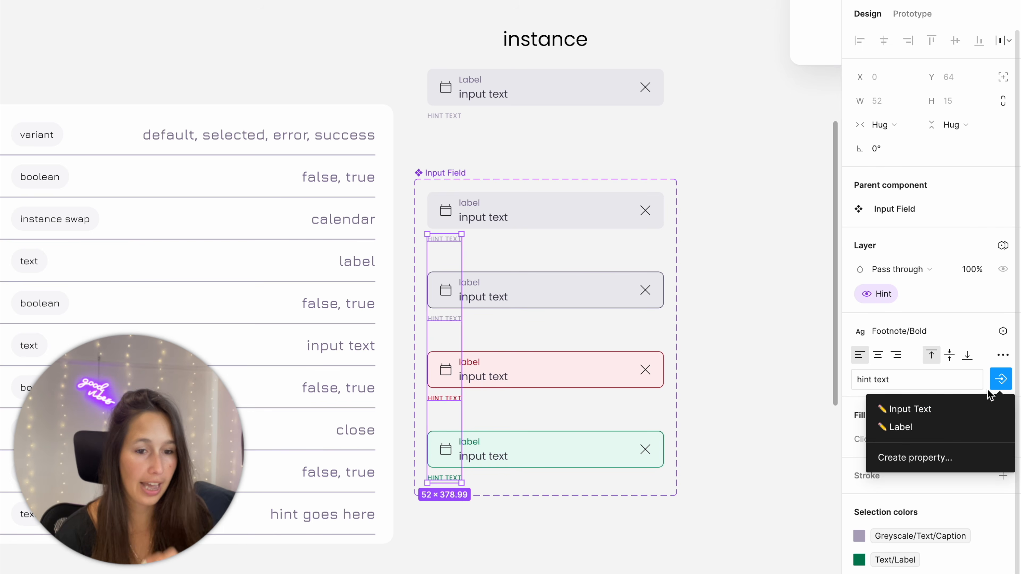
click(922, 450)
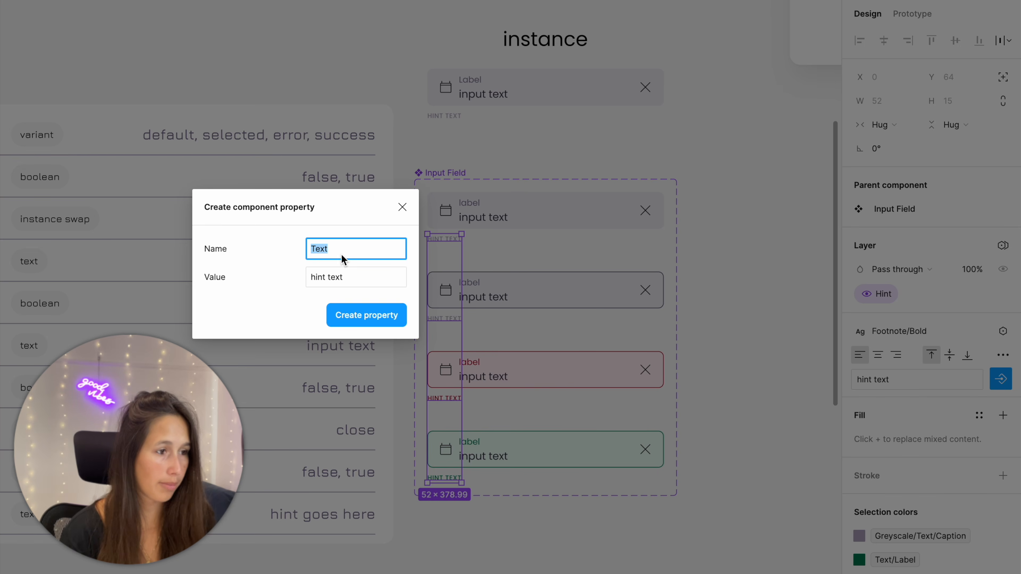
key(ctrl+super+space)
click(260, 332)
text(Hint)
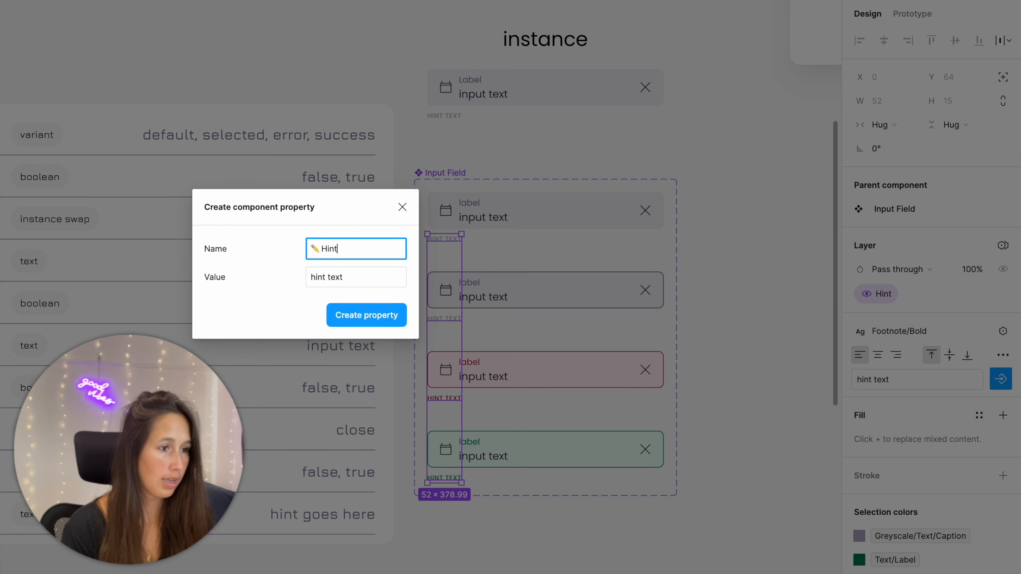
key(Return)
Test the Hint boolean on the instance by toggling it repeatedly, leaving it on.
click(559, 85)
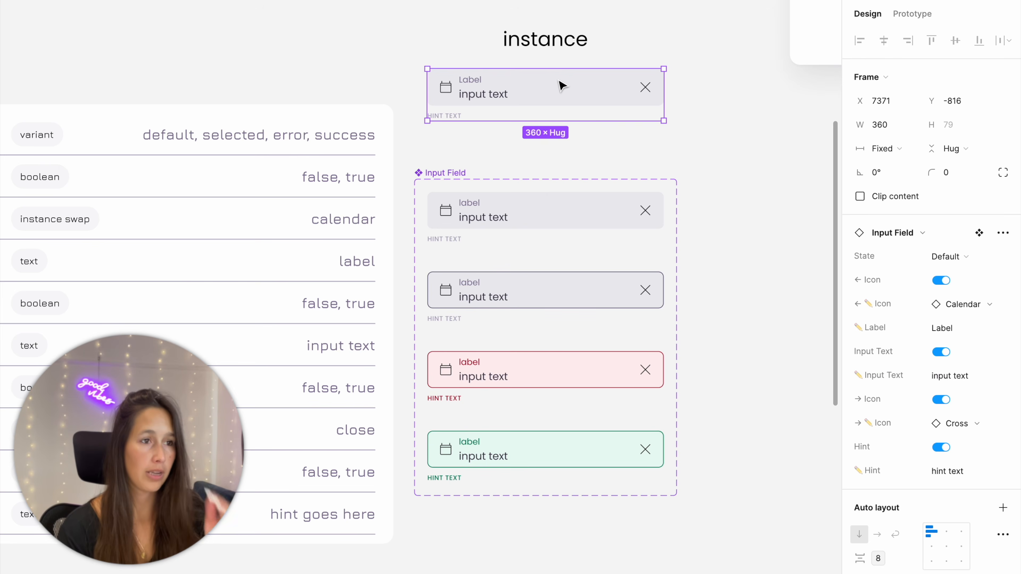
click(934, 446)
click(935, 446)
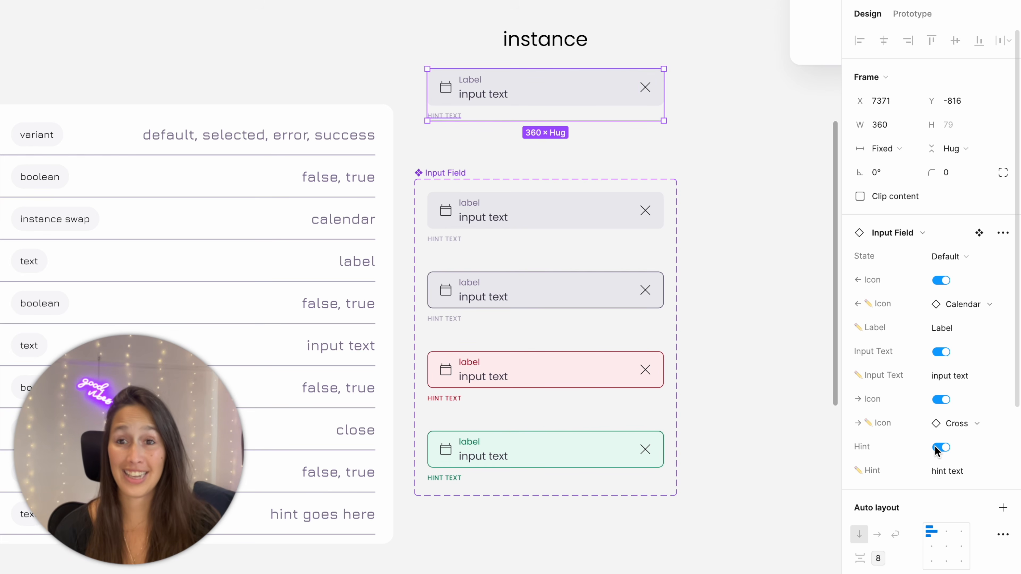
click(934, 447)
click(934, 446)
click(934, 446)
click(935, 446)
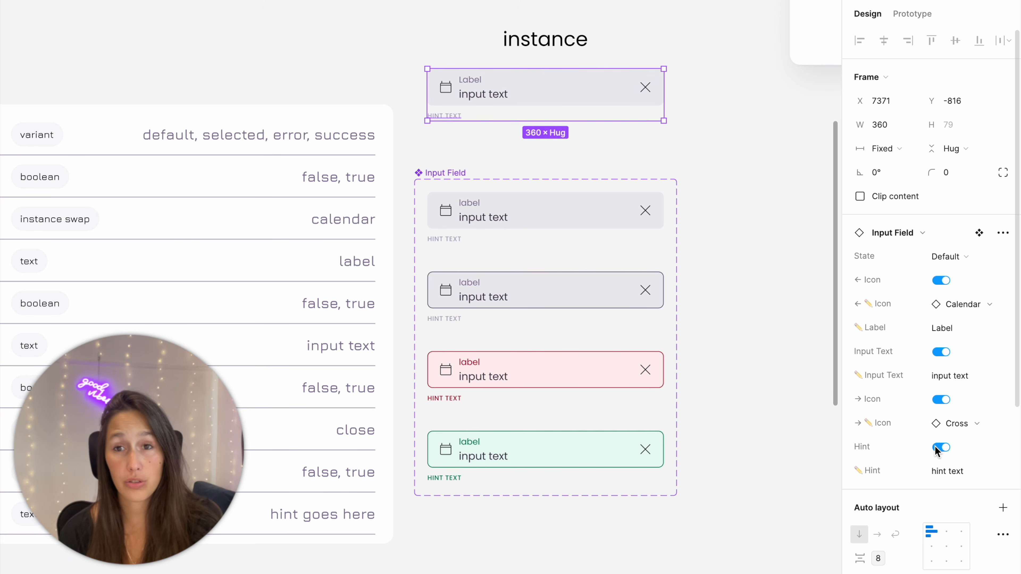
click(935, 446)
click(935, 447)
click(934, 447)
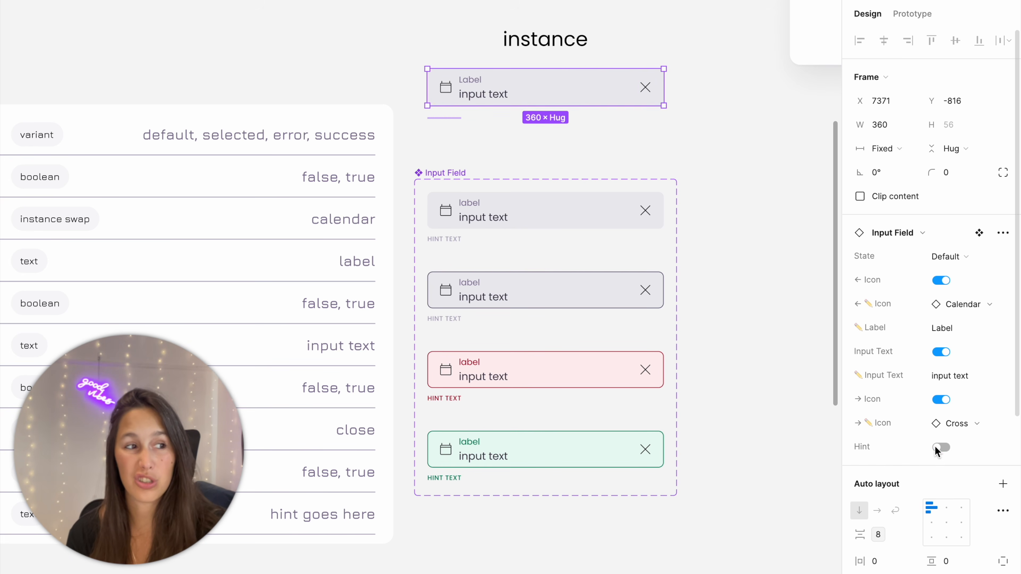
click(935, 446)
click(935, 446)
click(935, 446)
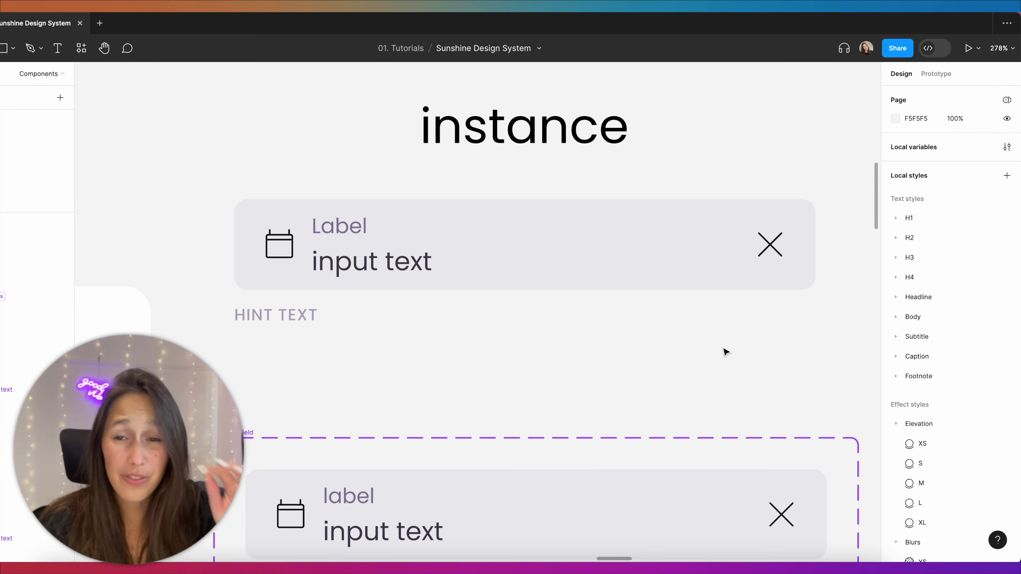
Turn off Input Text and Hint on the Input Field instance, and test ← Icon by toggling it off and back on.
click(779, 249)
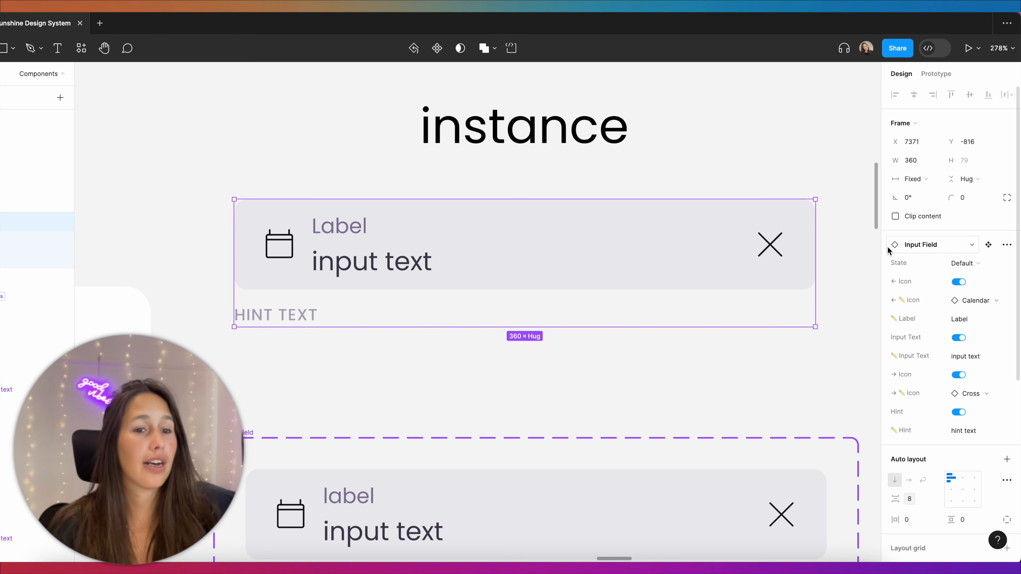
click(958, 336)
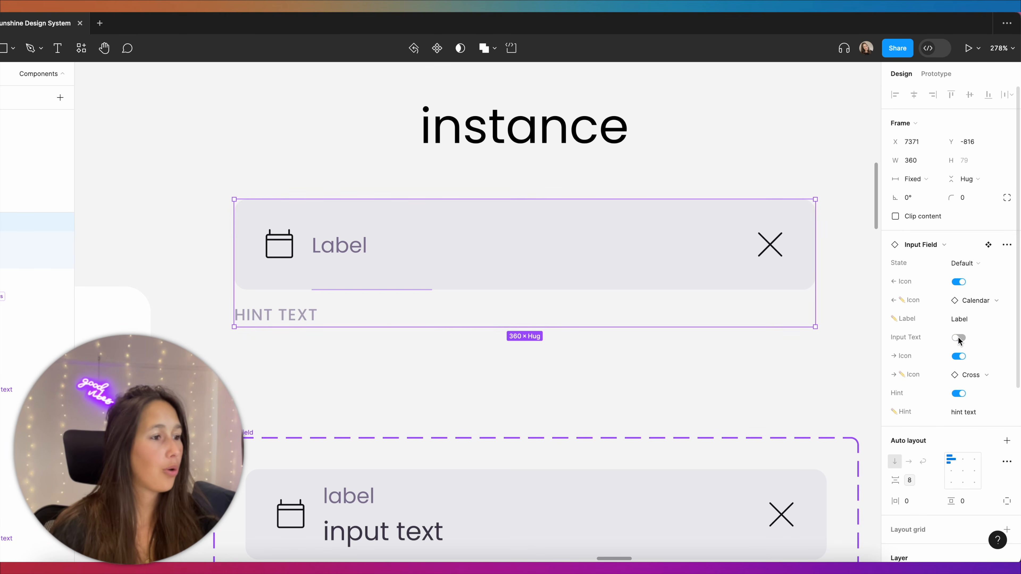
click(958, 395)
click(959, 282)
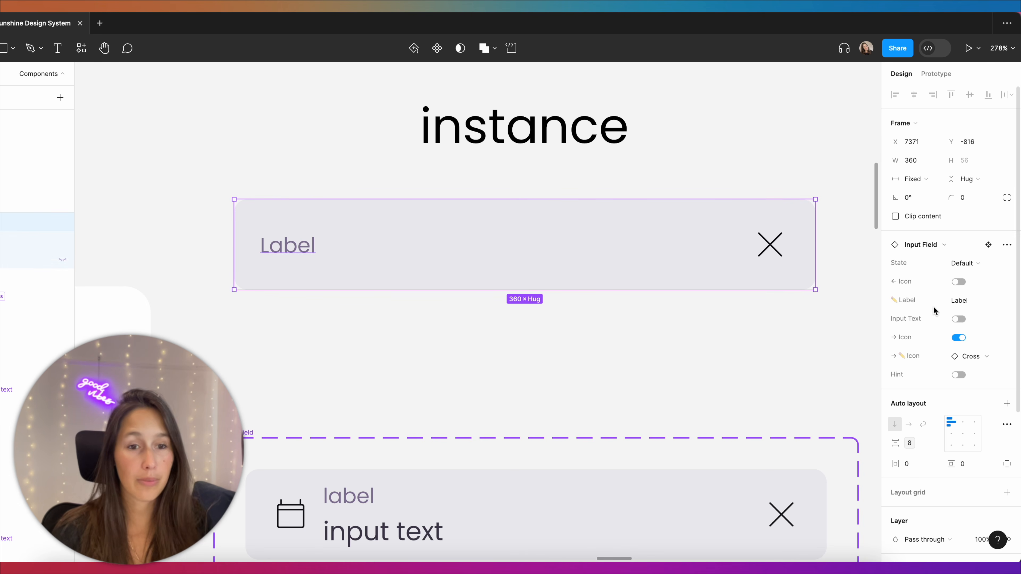
click(959, 282)
Set the instance's State to Error and test its Input Text boolean by toggling it.
click(963, 264)
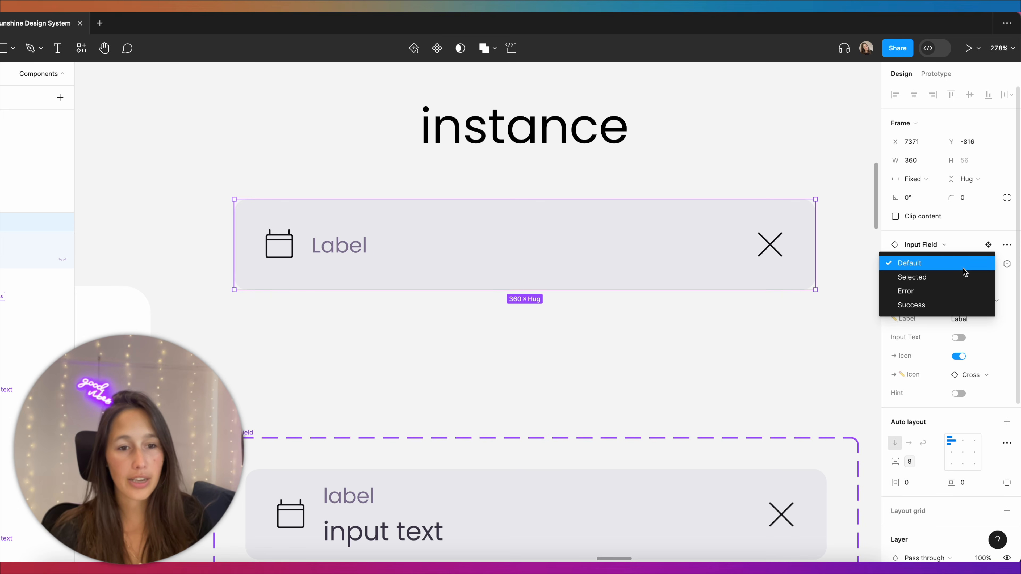
click(953, 291)
click(959, 337)
Set the instance's ✏️ Label to "Password" and swap its → ✏️ Icon to Eye.
click(964, 321)
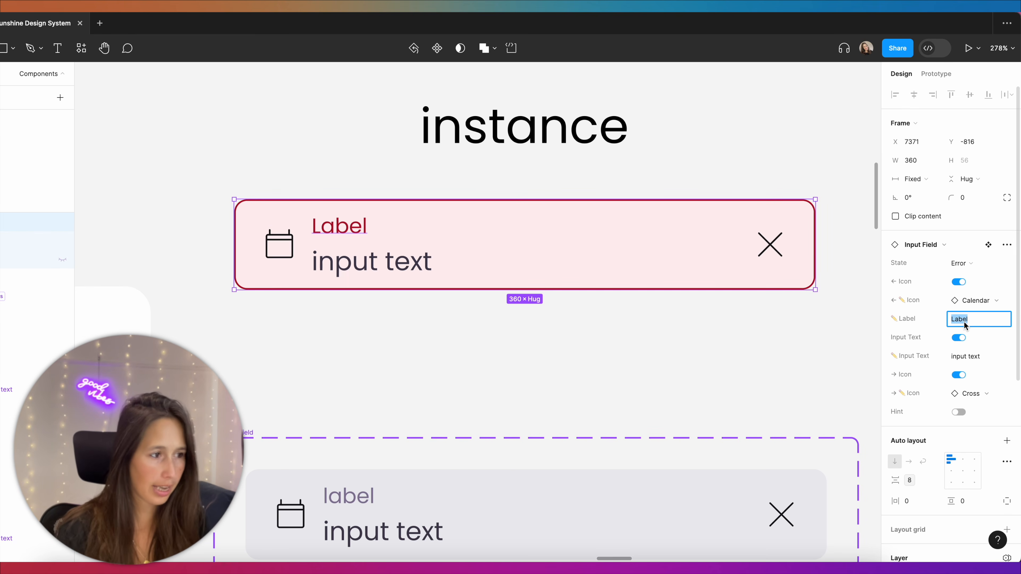
text(Password)
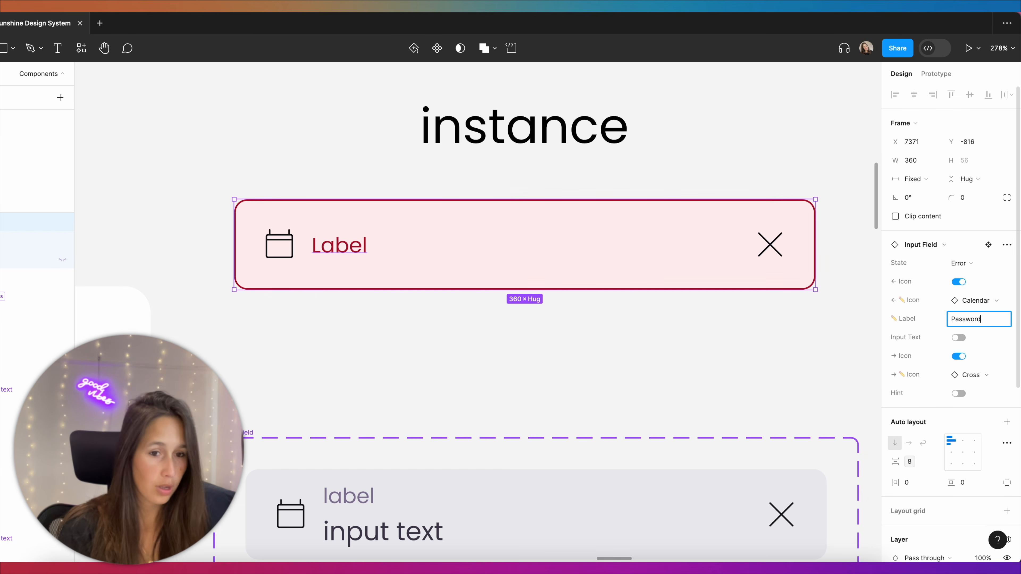
key(Return)
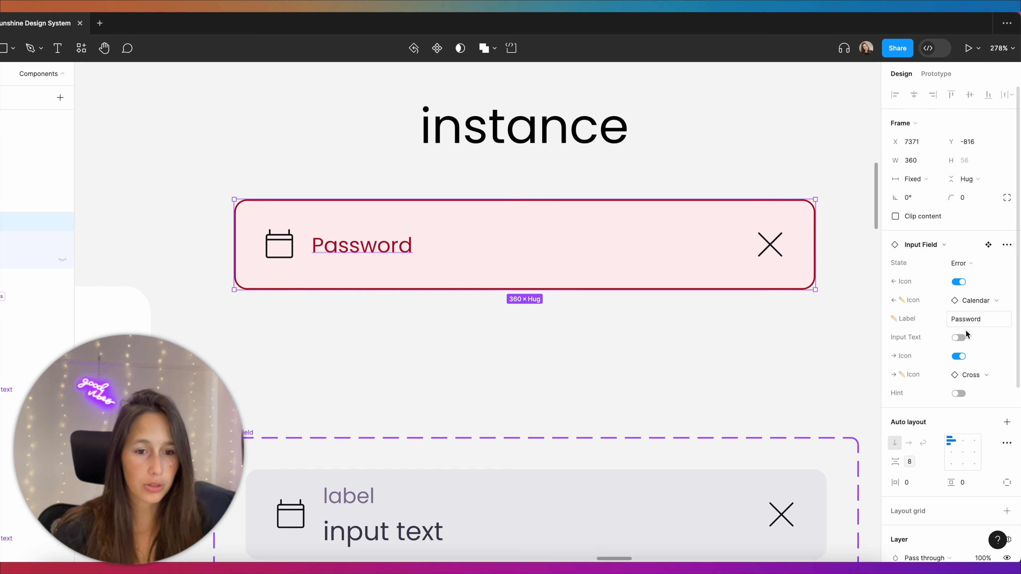
click(963, 372)
click(916, 488)
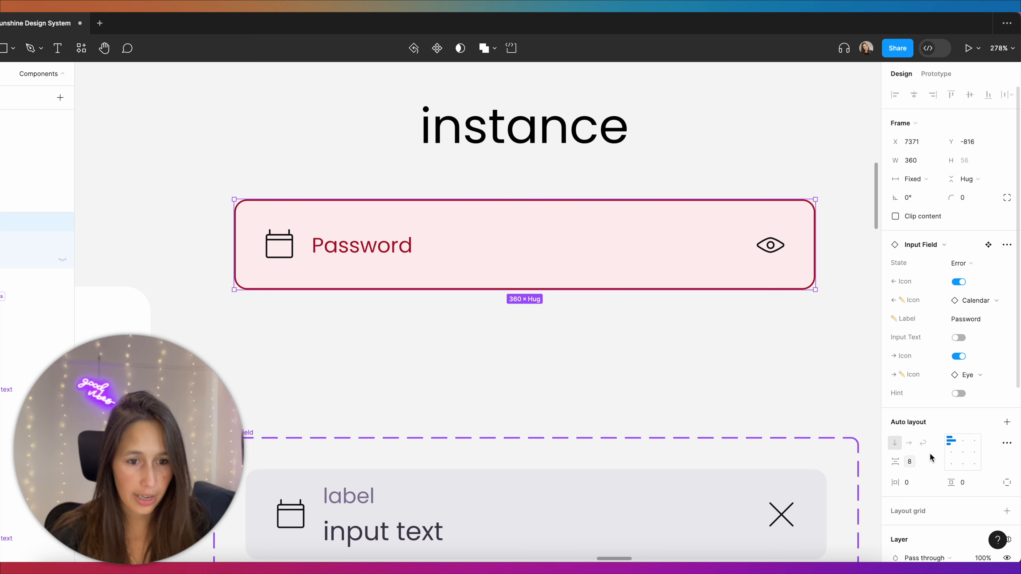
Turn on Input Text with the placeholder text "*****", turn off ← Icon, and deselect the instance.
click(961, 336)
click(963, 353)
text(*****)
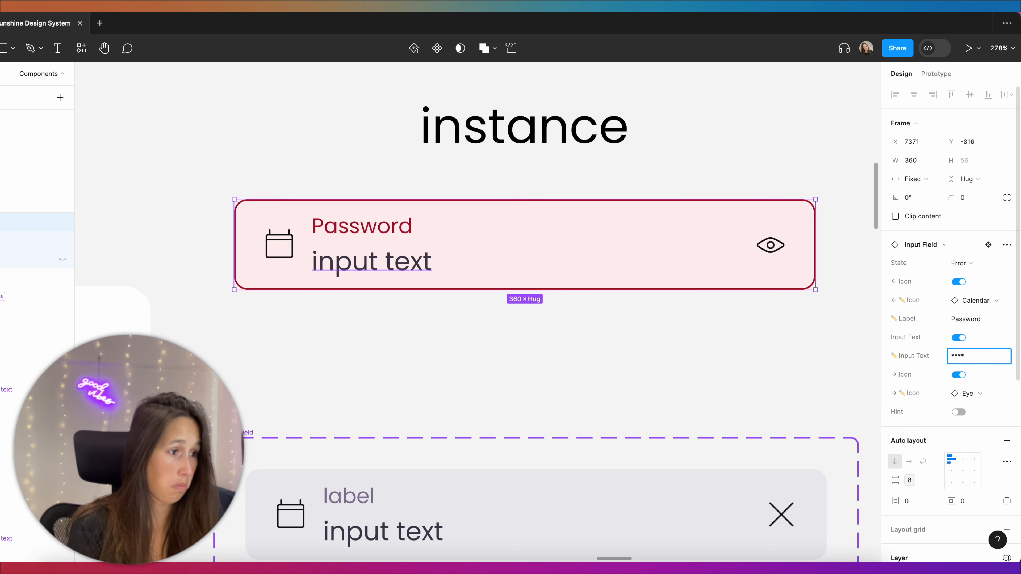
key(Return)
click(960, 282)
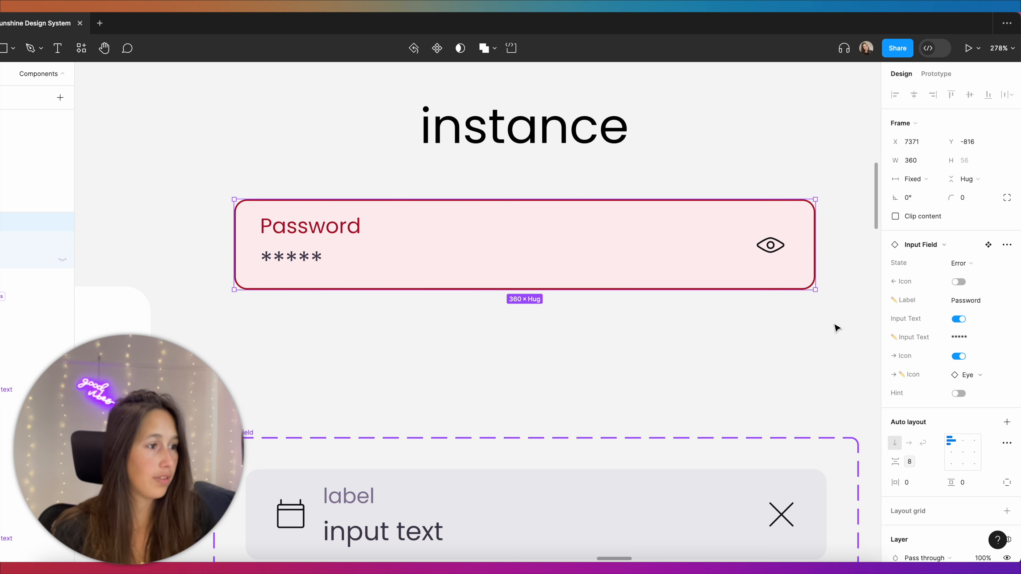
click(835, 326)
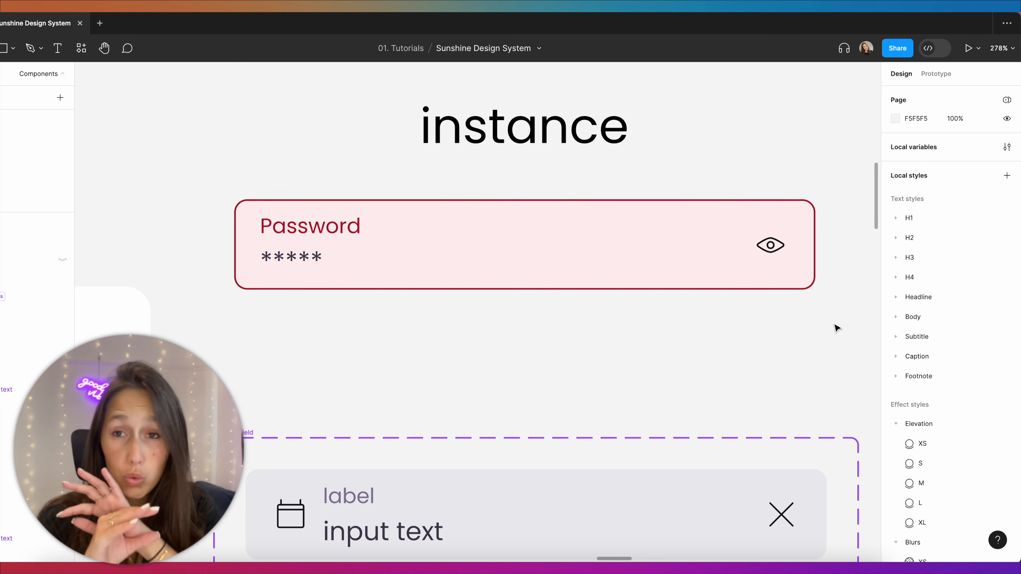